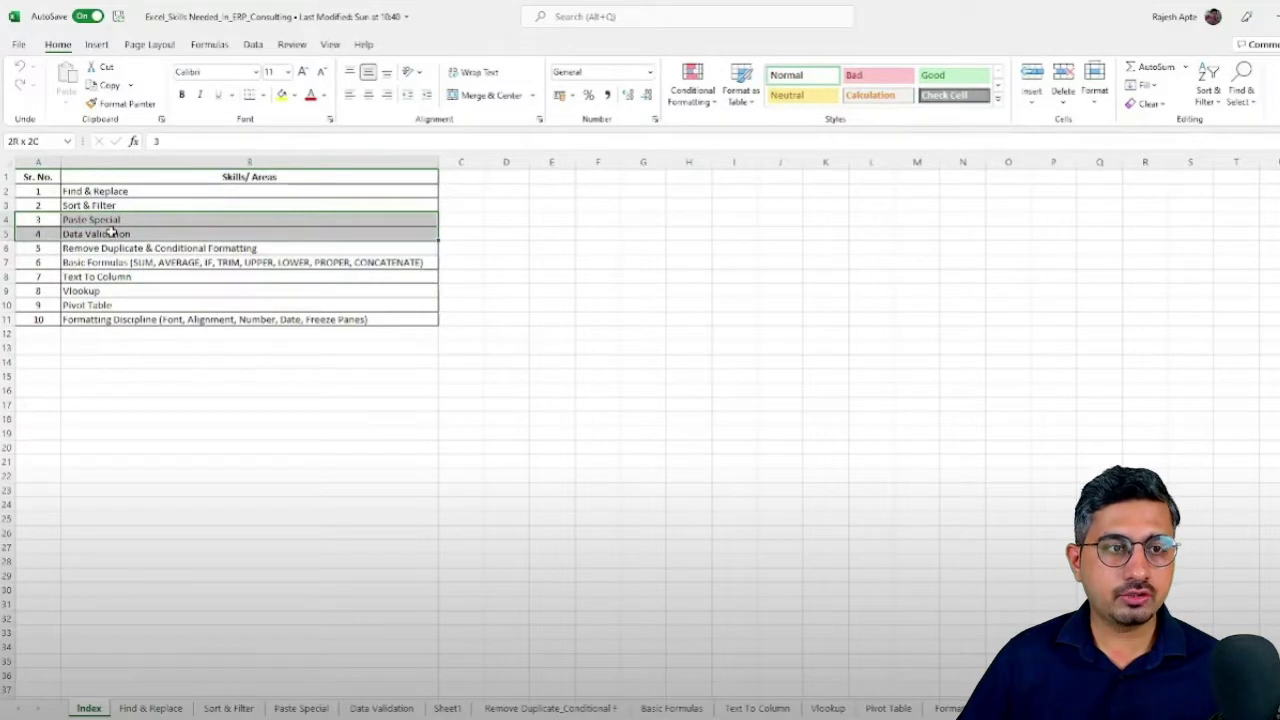
# Open the Basic Formulas worksheet from the skills index.
pyautogui.moveTo(111, 231); pyautogui.dragTo(113, 244)
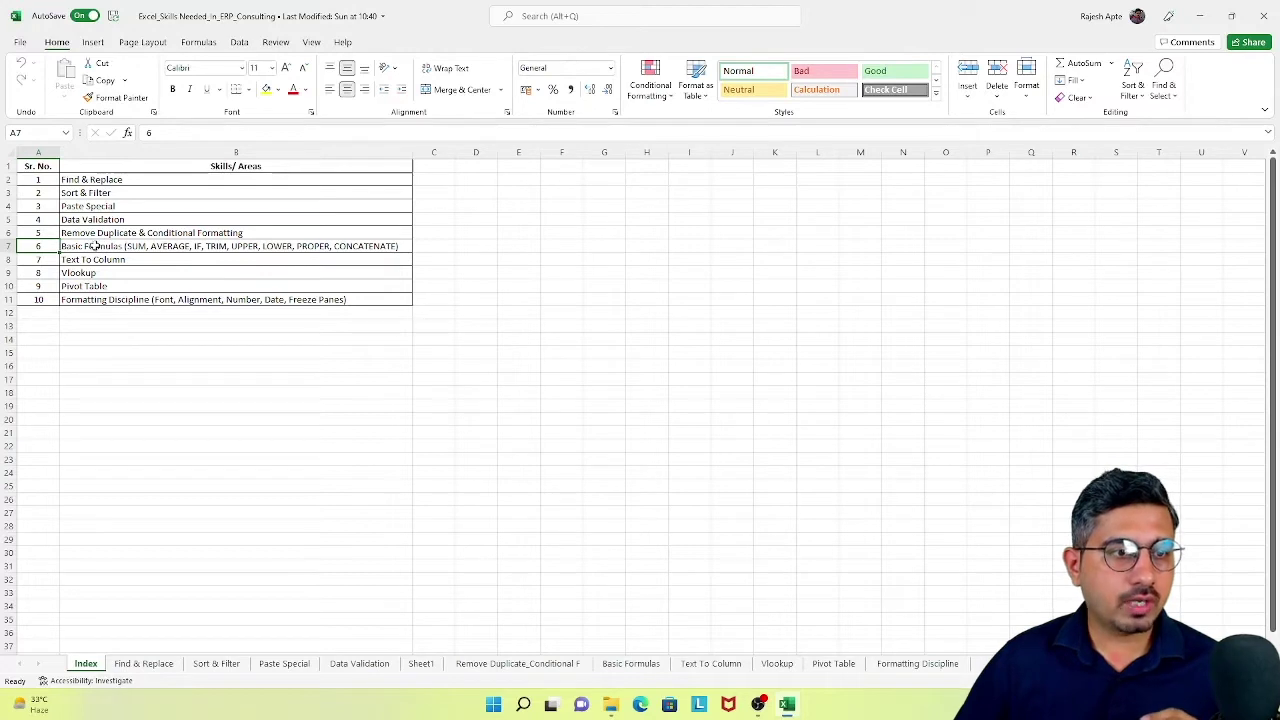
pyautogui.click(102, 247)
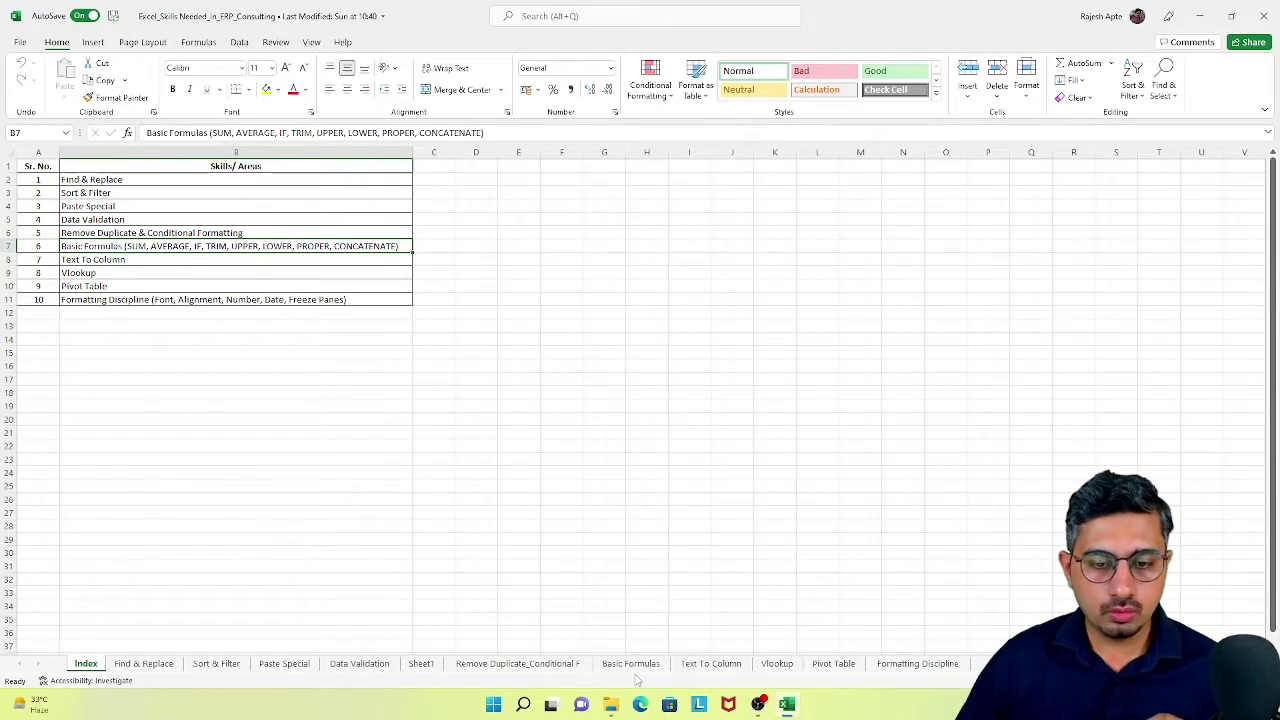
pyautogui.click(634, 666)
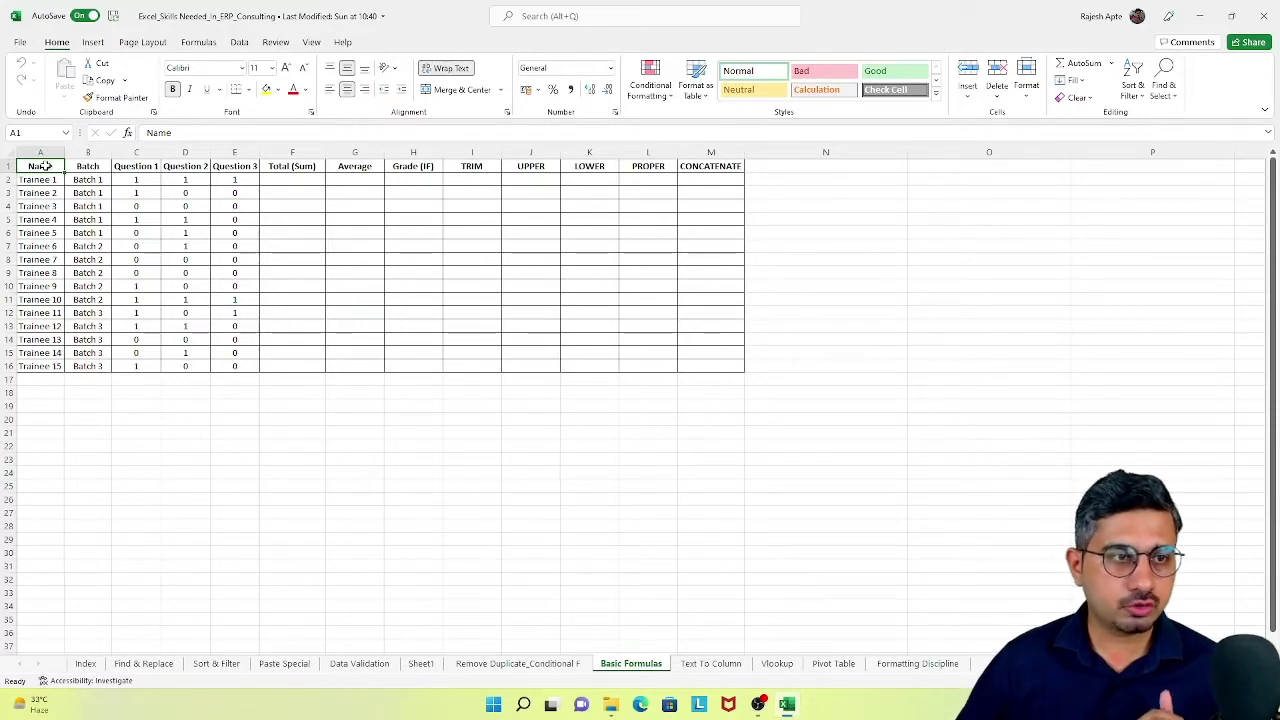
# Examine the trainee table's name, batch and three question columns, plus the empty Total (Sum) column.
pyautogui.moveTo(45, 165); pyautogui.dragTo(228, 367)
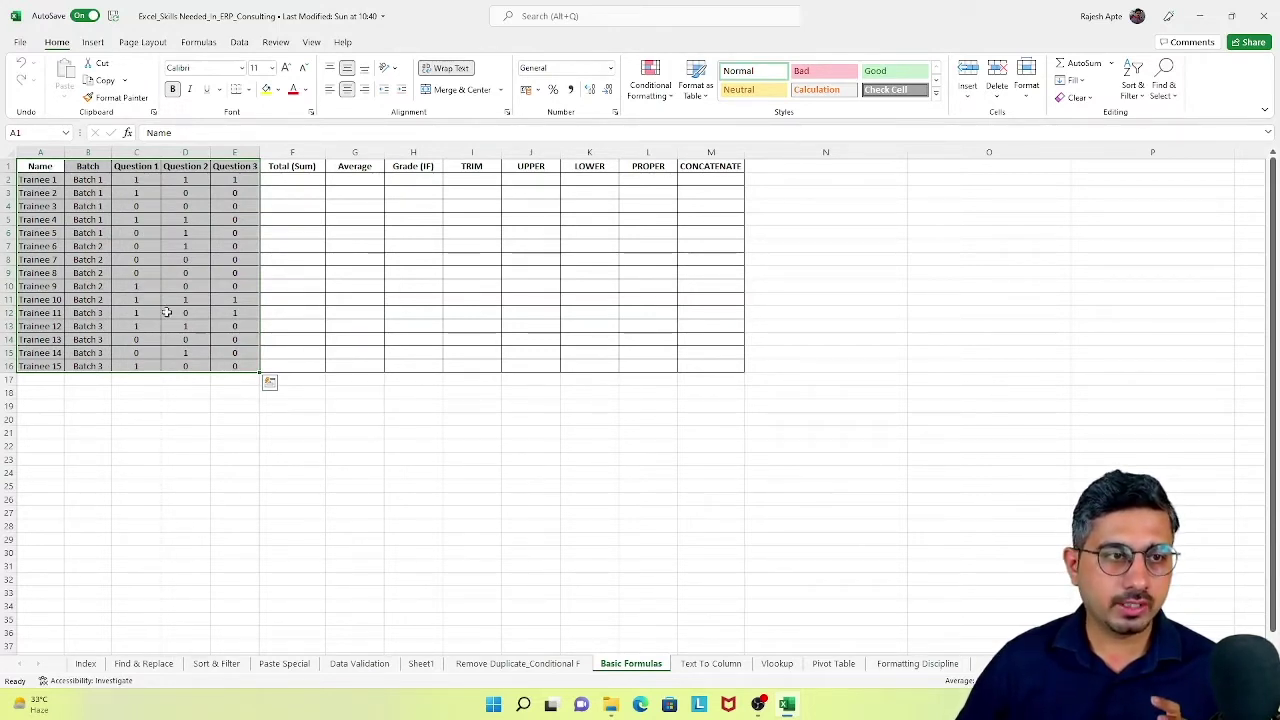
pyautogui.moveTo(48, 177); pyautogui.dragTo(57, 366)
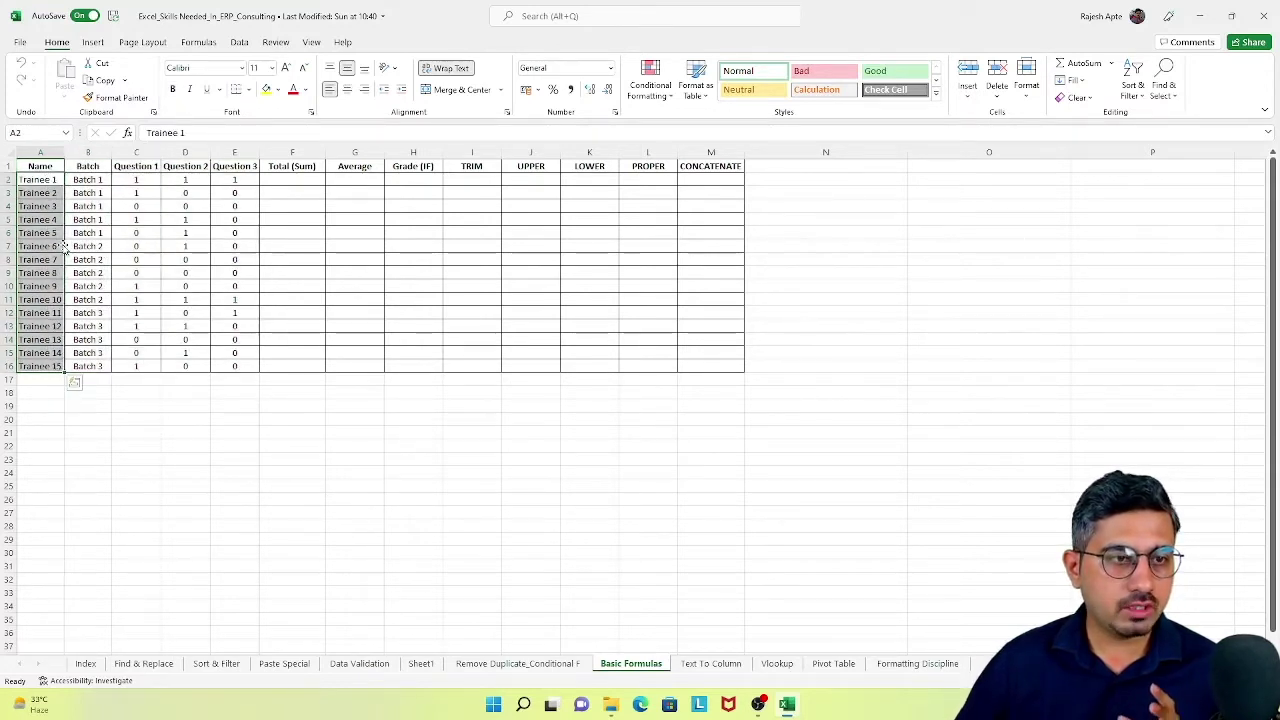
pyautogui.moveTo(82, 180); pyautogui.dragTo(97, 366)
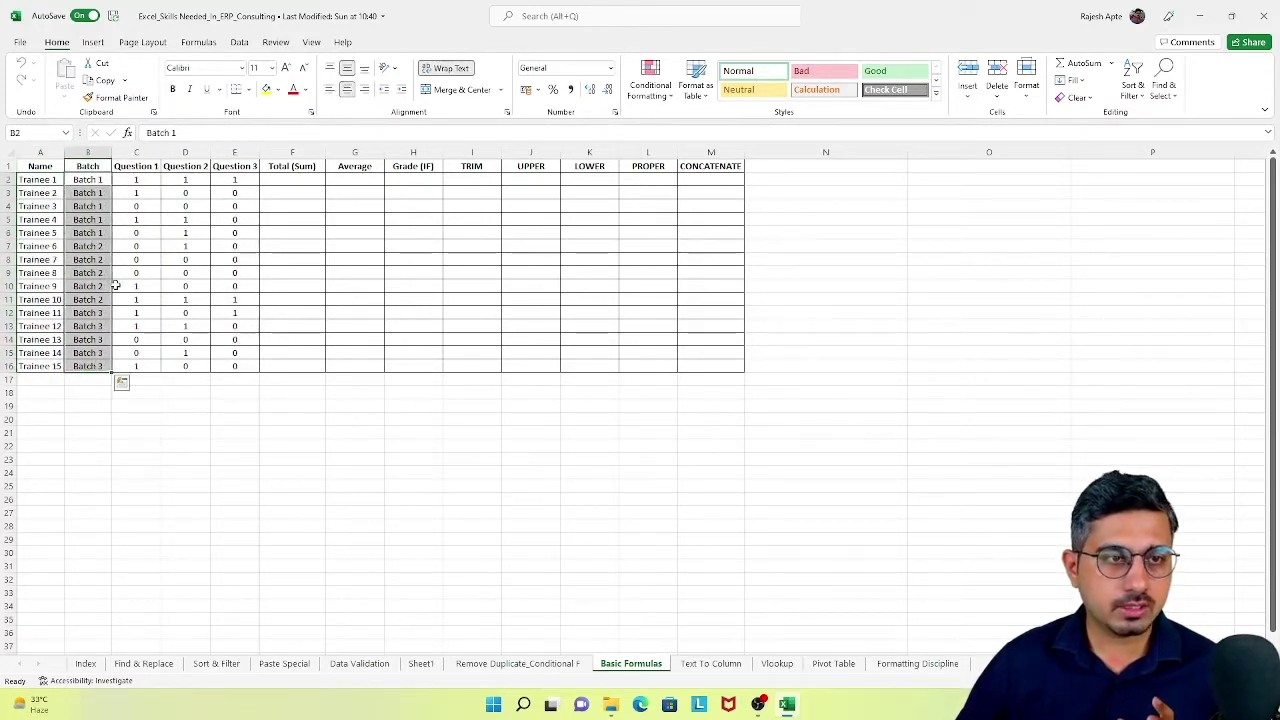
pyautogui.click(136, 169)
pyautogui.moveTo(160, 170); pyautogui.dragTo(237, 363)
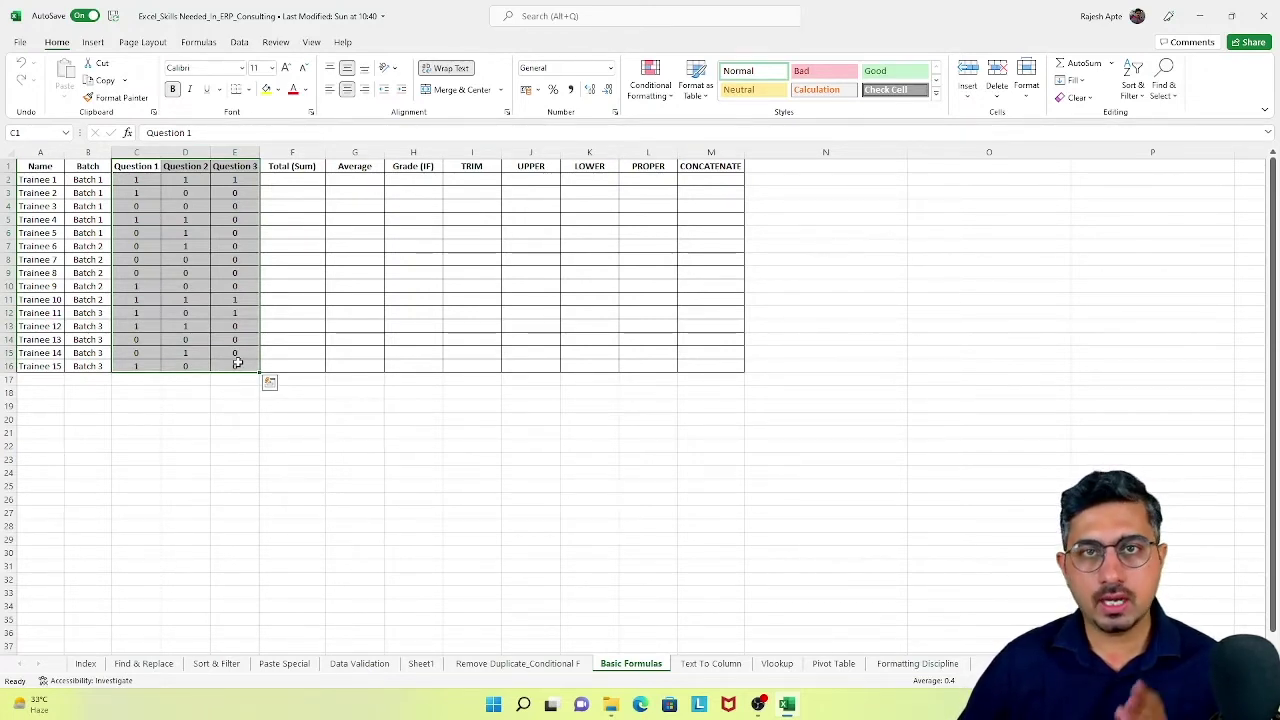
pyautogui.click(298, 153)
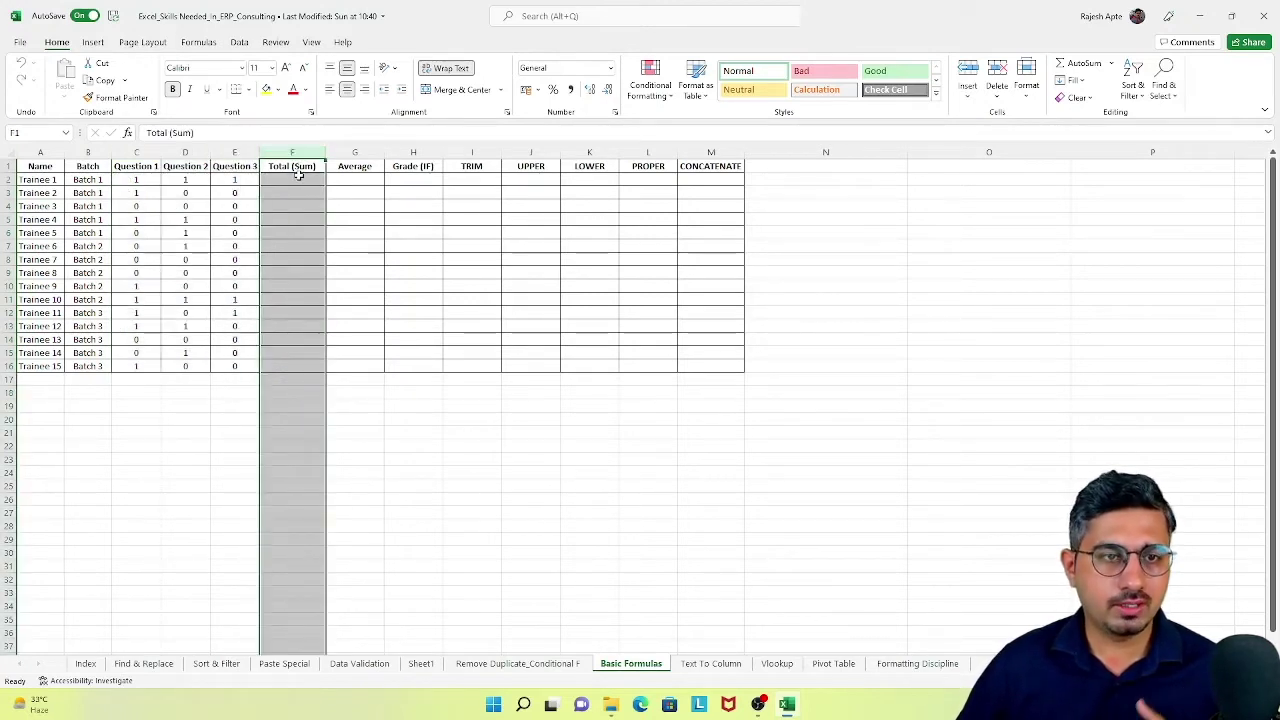
pyautogui.click(298, 180)
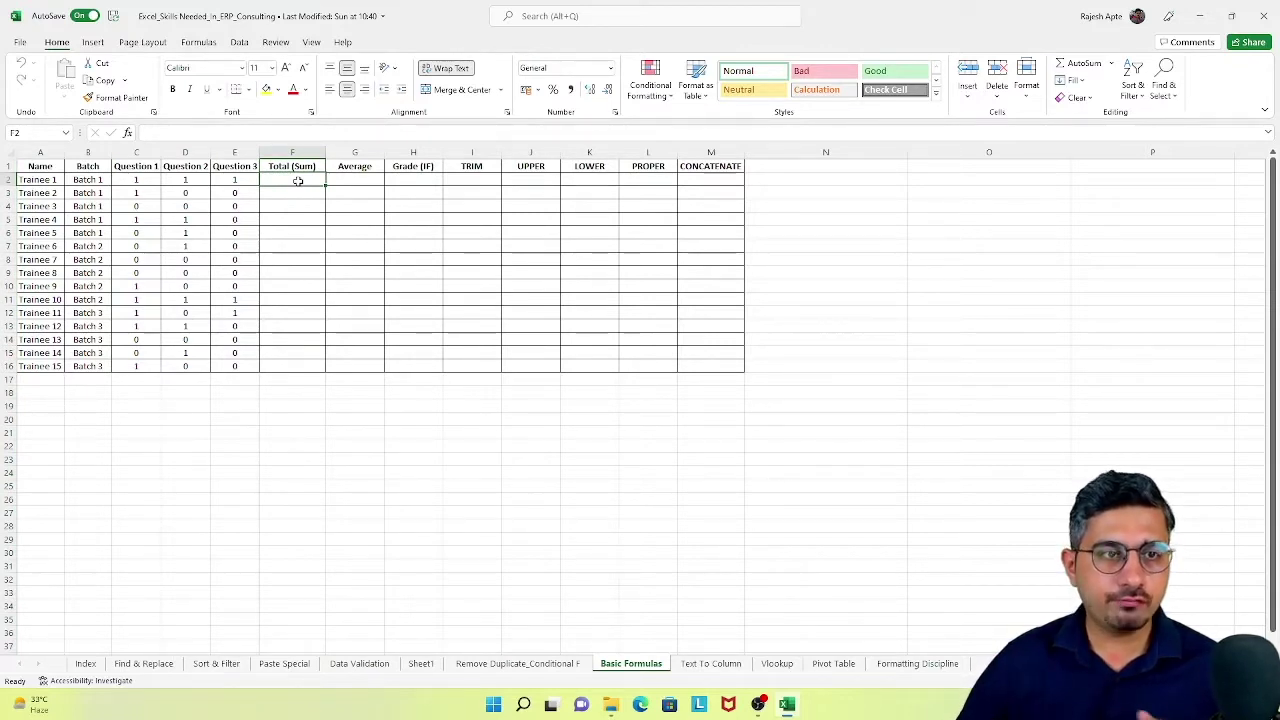
pyautogui.moveTo(160, 153); pyautogui.dragTo(300, 156)
# Total Trainee 1's three question scores in F2 with the formula =SUM(C2,D2,E2).
pyautogui.click(276, 177)
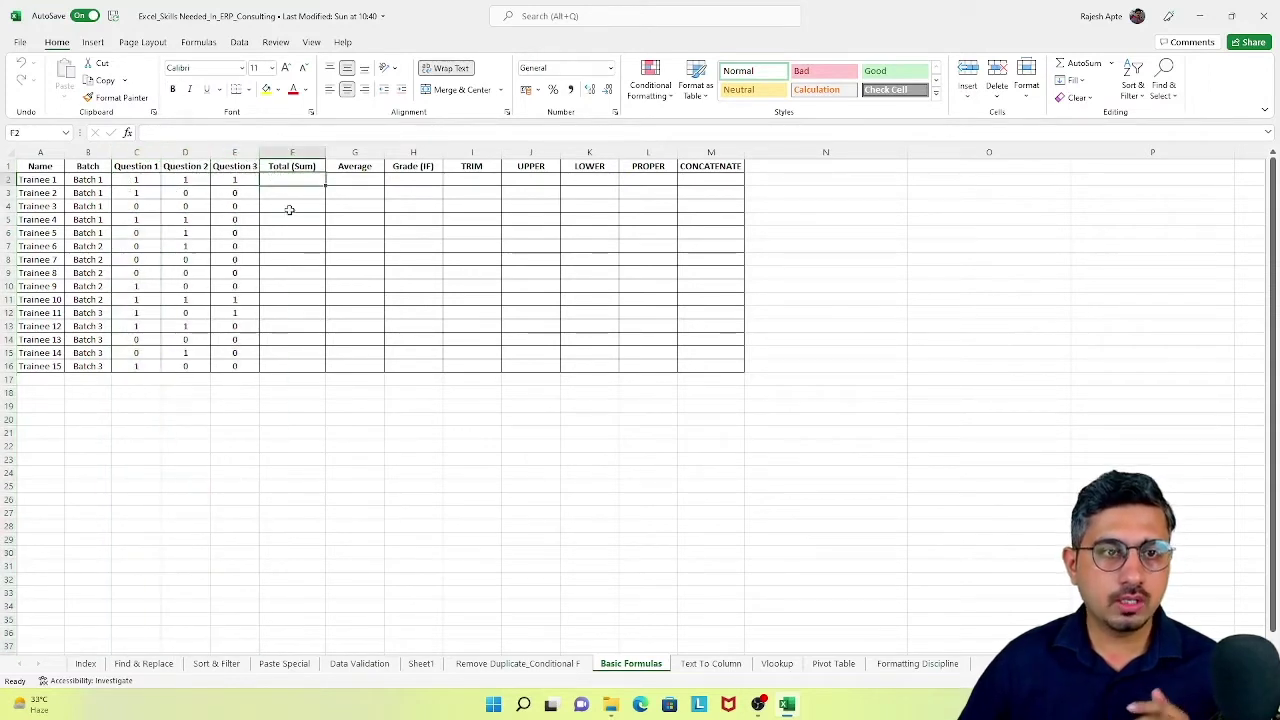
pyautogui.write('=')
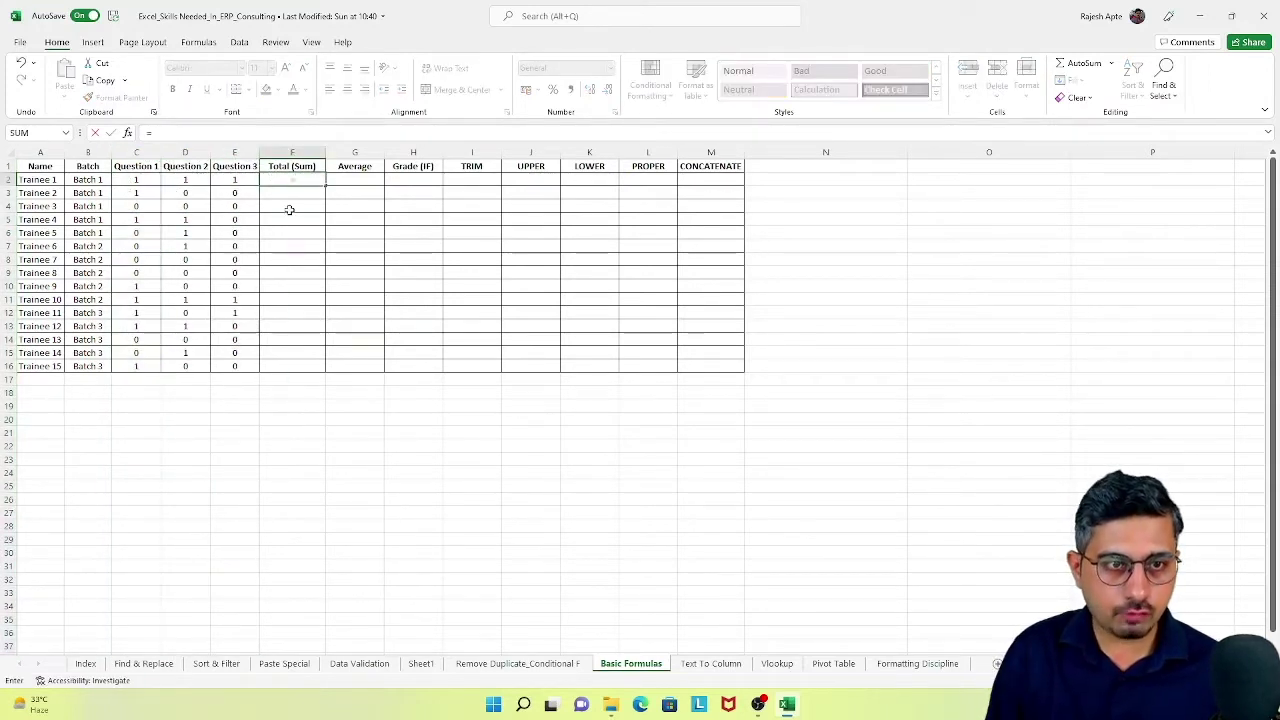
pyautogui.write('SUM')
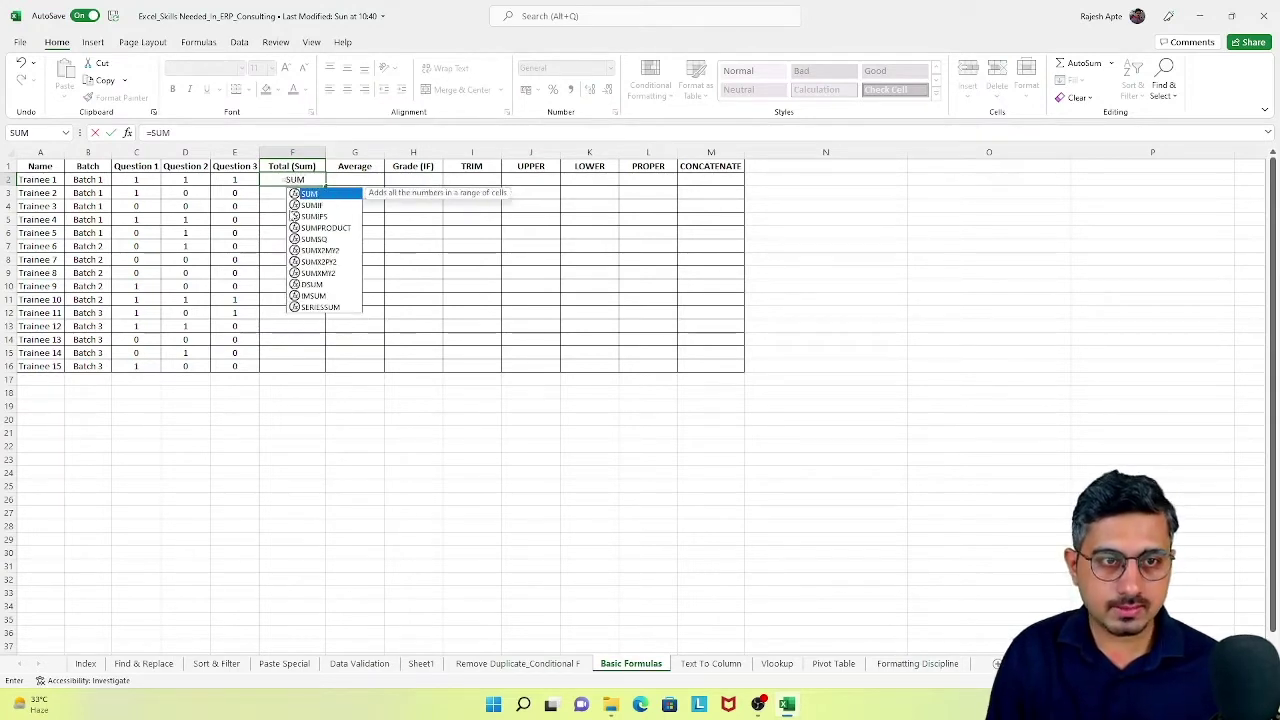
pyautogui.click(198, 42)
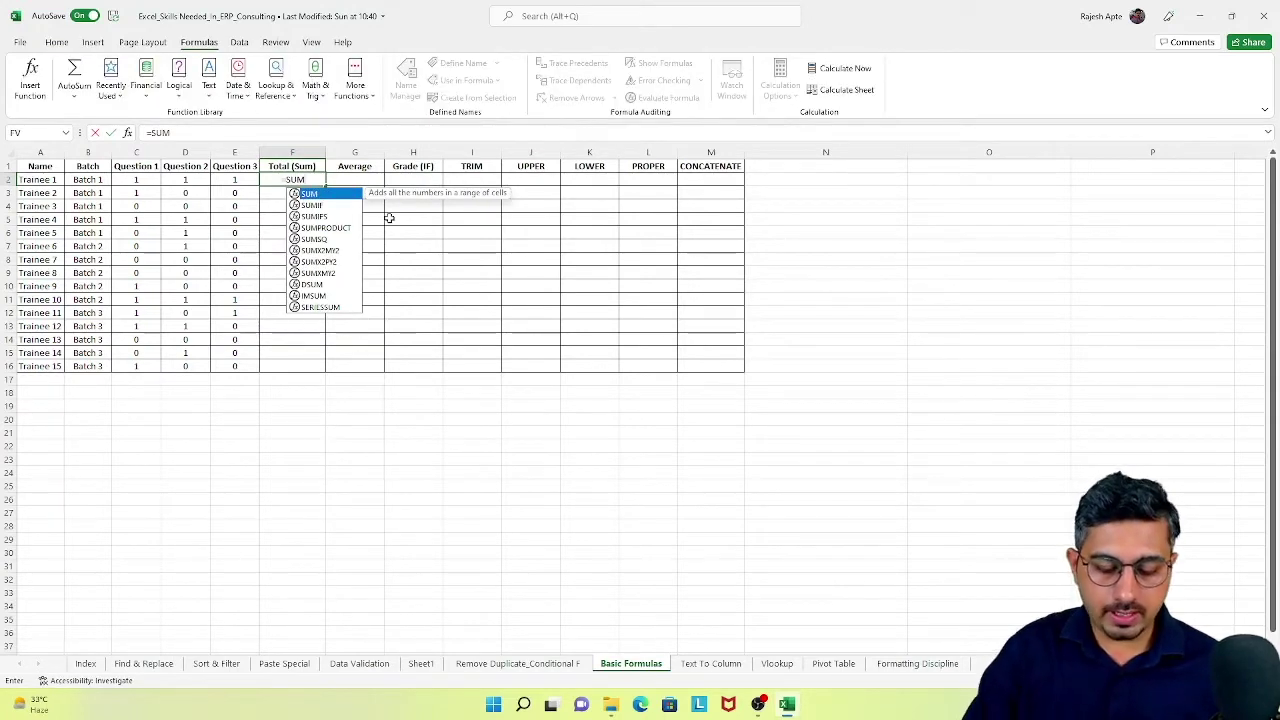
pyautogui.write('(')
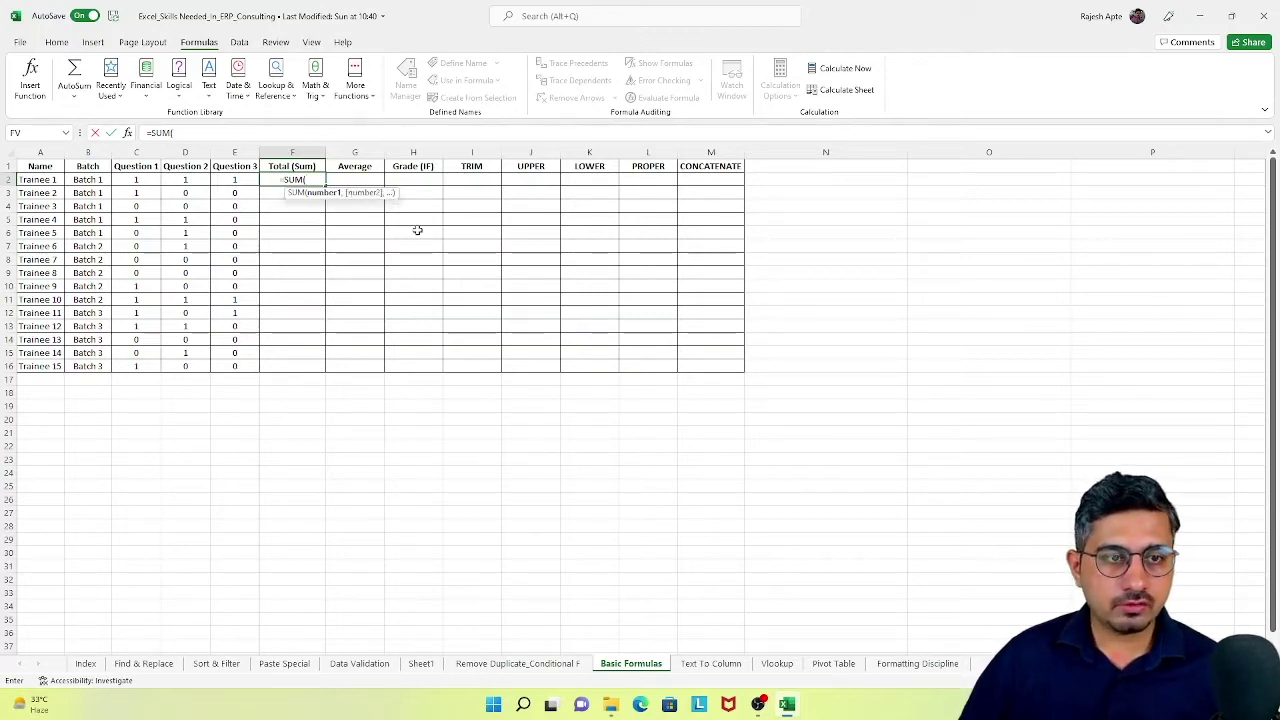
pyautogui.click(150, 178)
pyautogui.write(',')
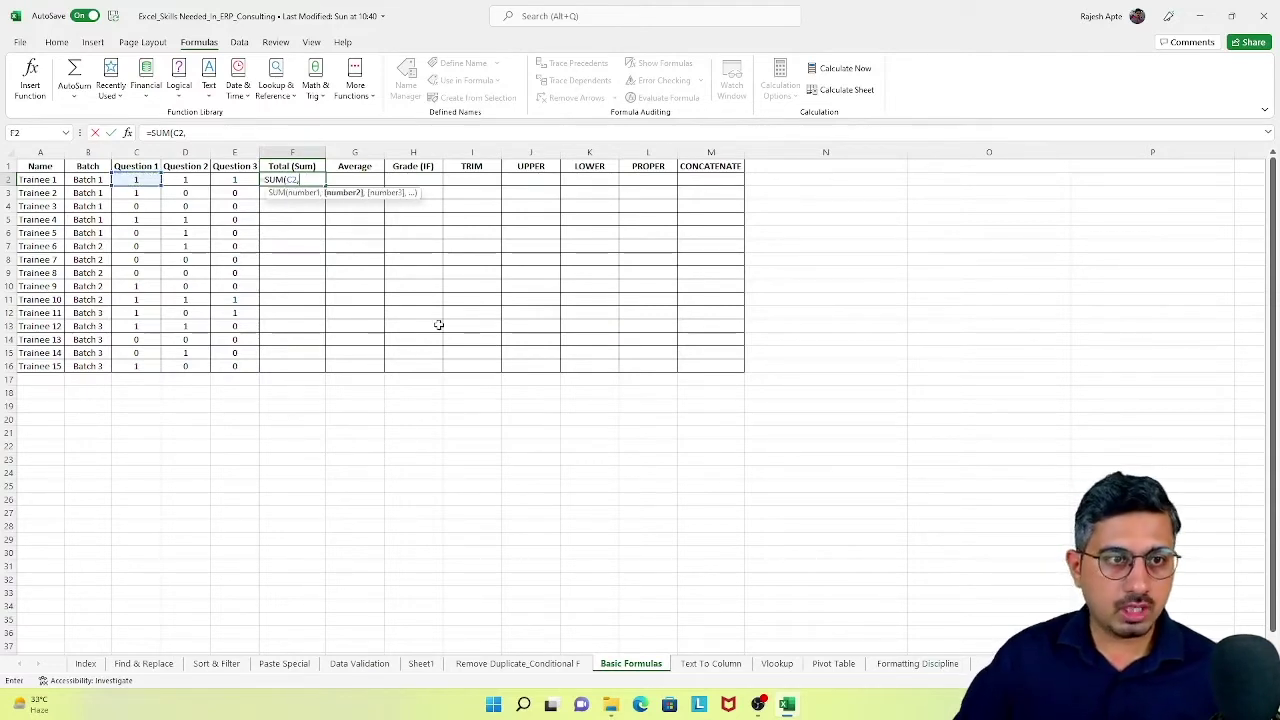
pyautogui.click(199, 180)
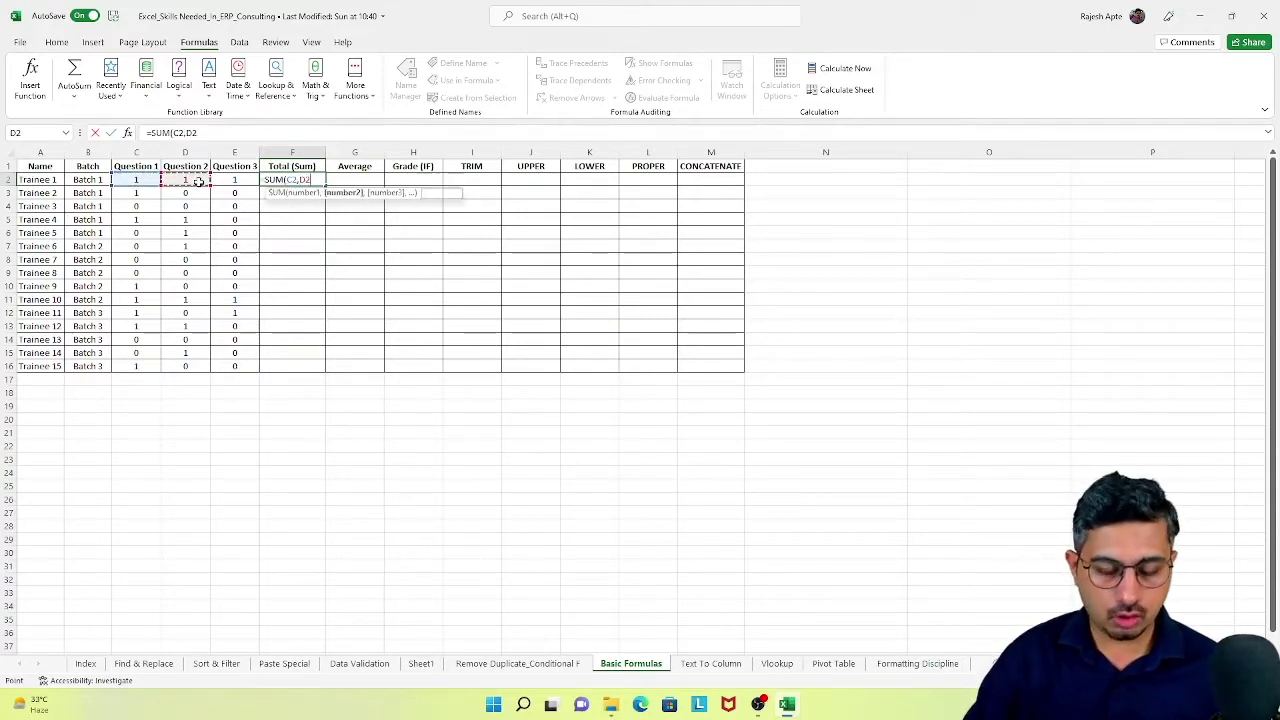
pyautogui.write(',')
pyautogui.click(236, 180)
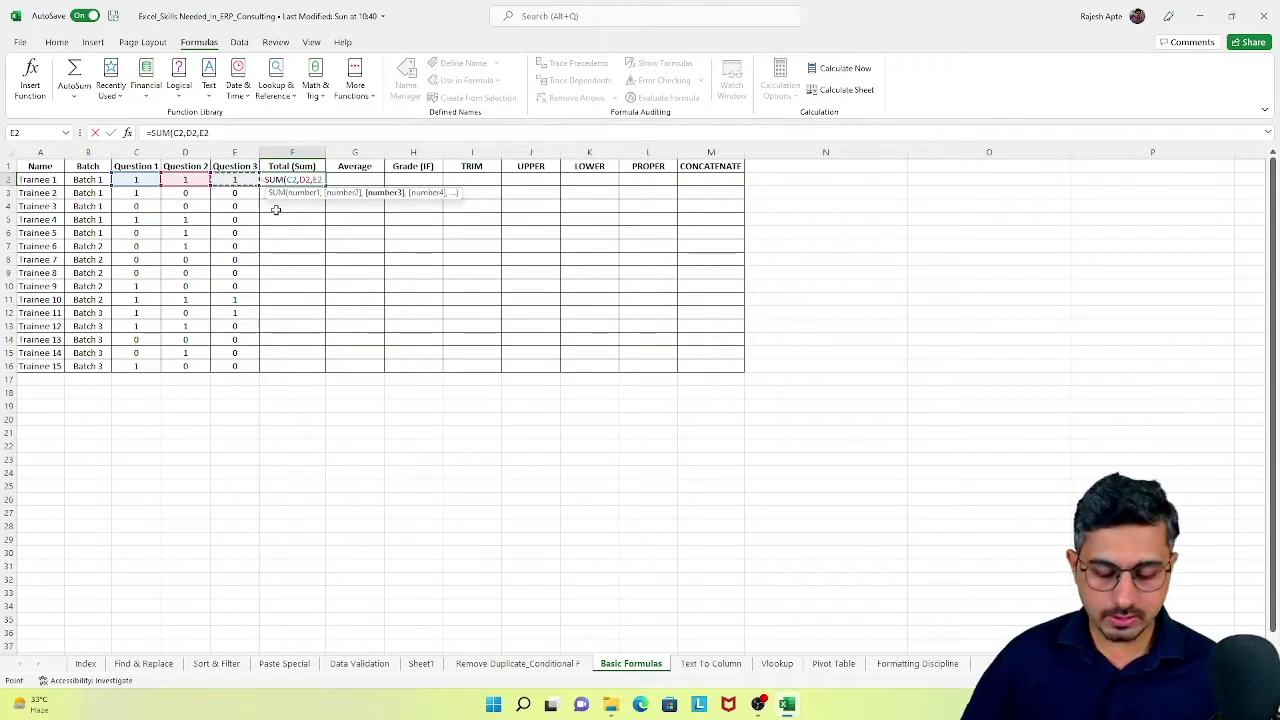
pyautogui.write(')')
pyautogui.press('Return')
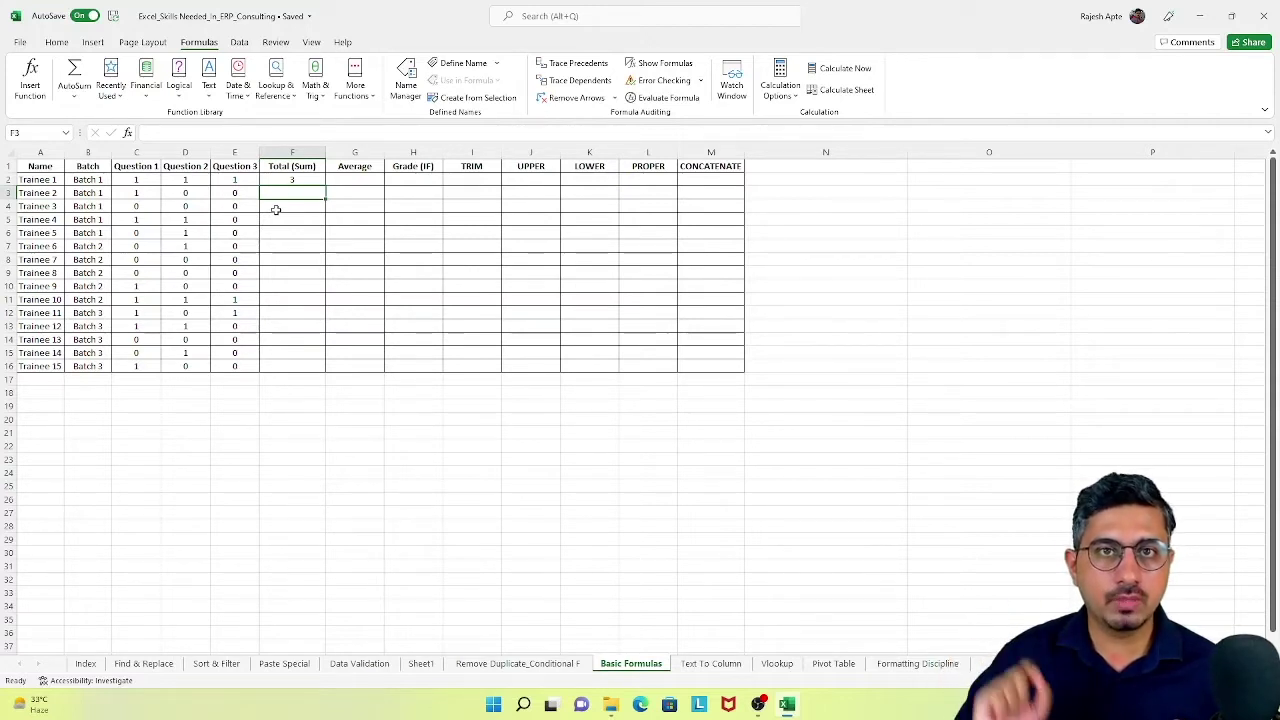
# Replace the formula in F2 with the range version =SUM(C2:E2).
pyautogui.press('Up')
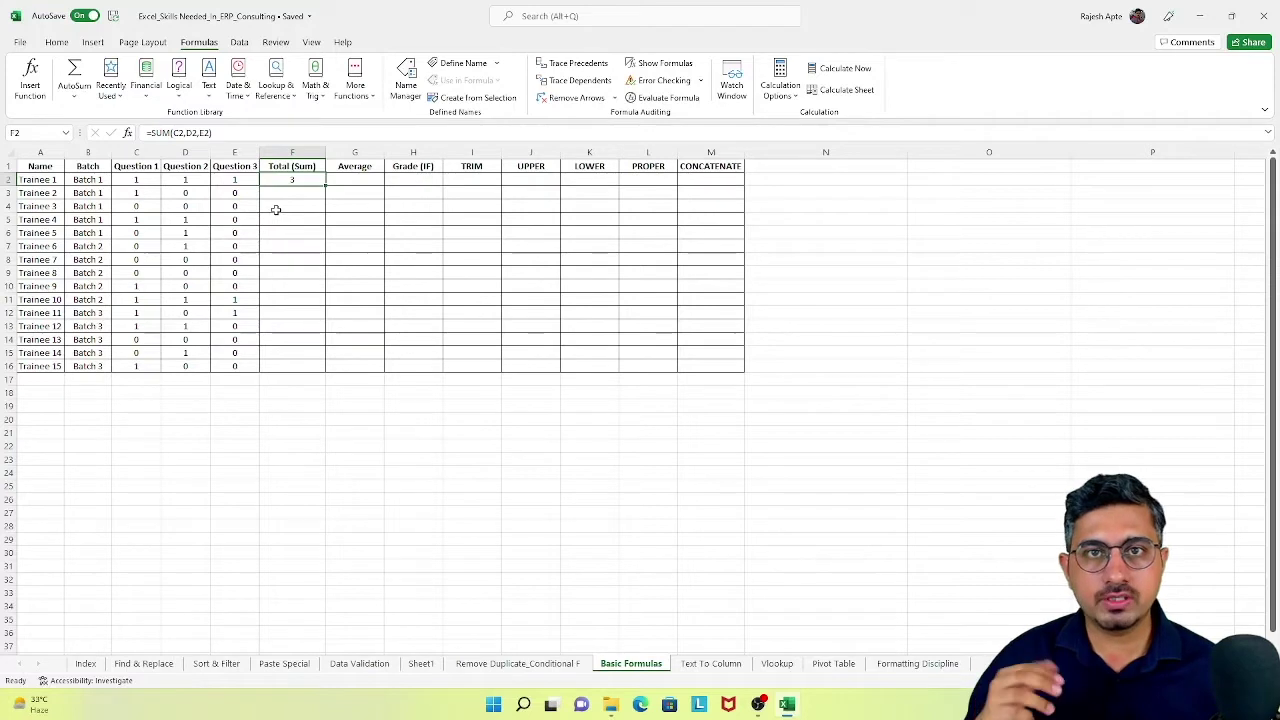
pyautogui.write('=')
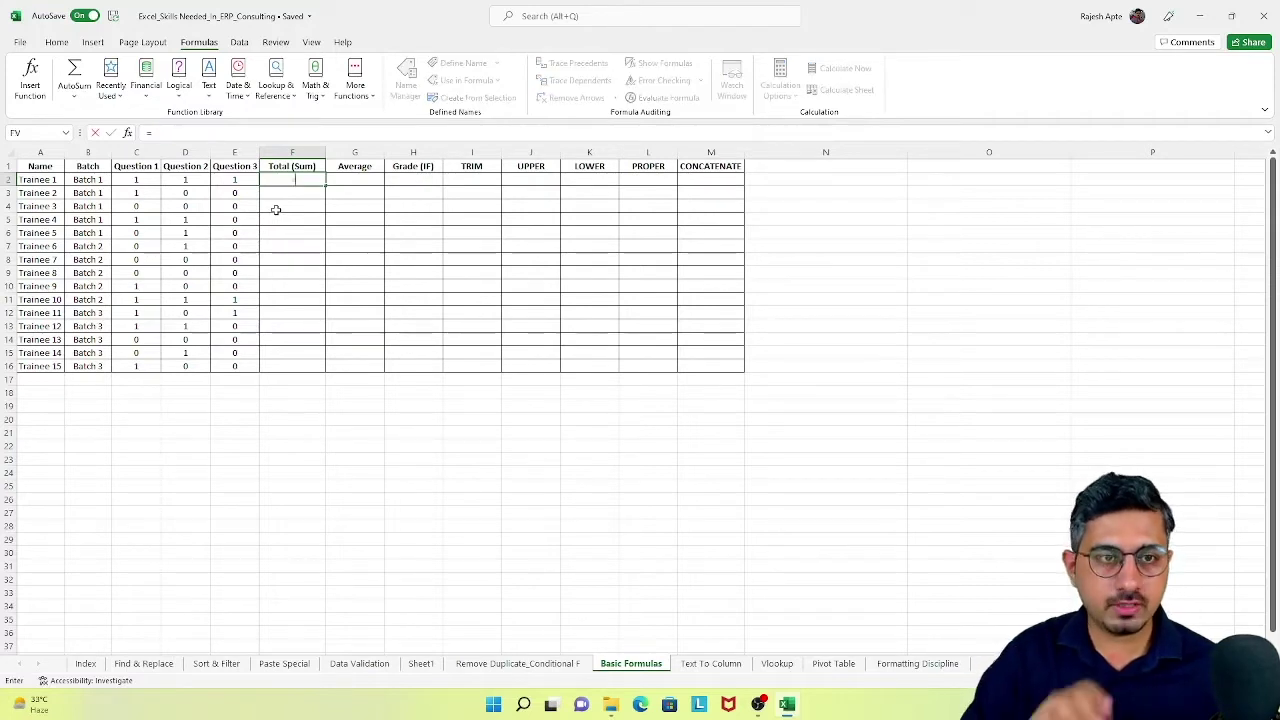
pyautogui.write('SUM')
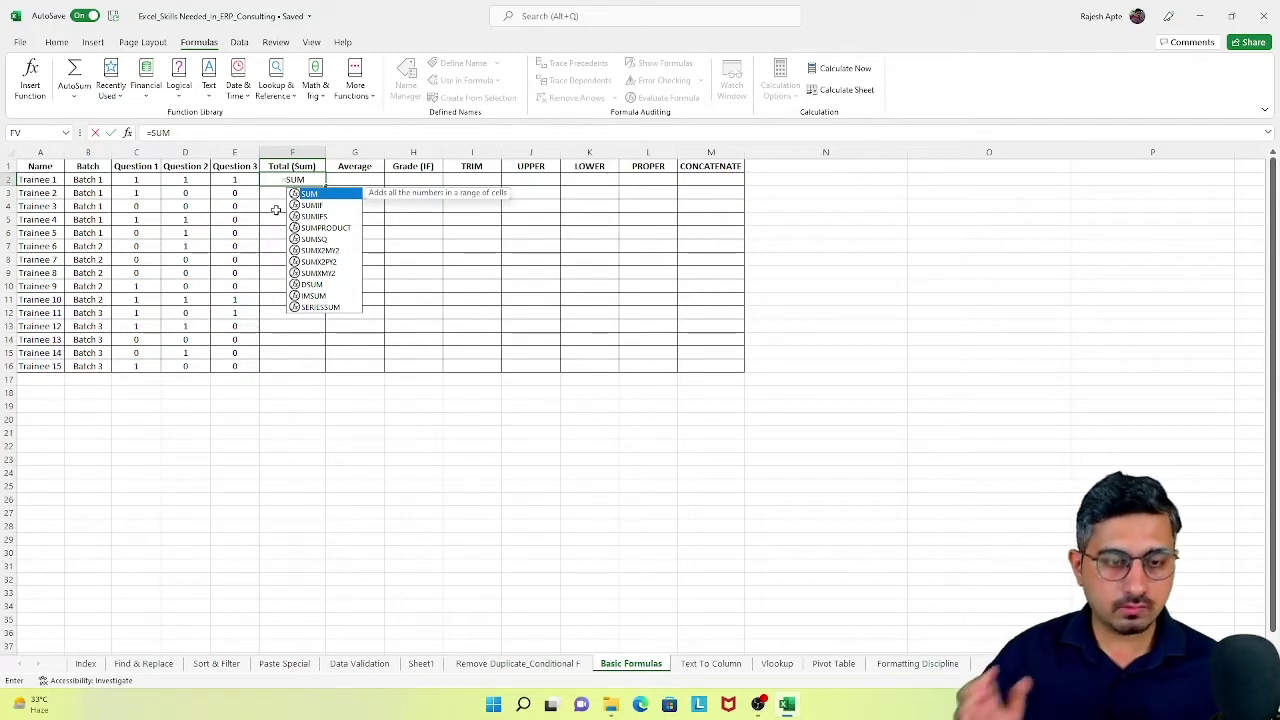
pyautogui.write('(')
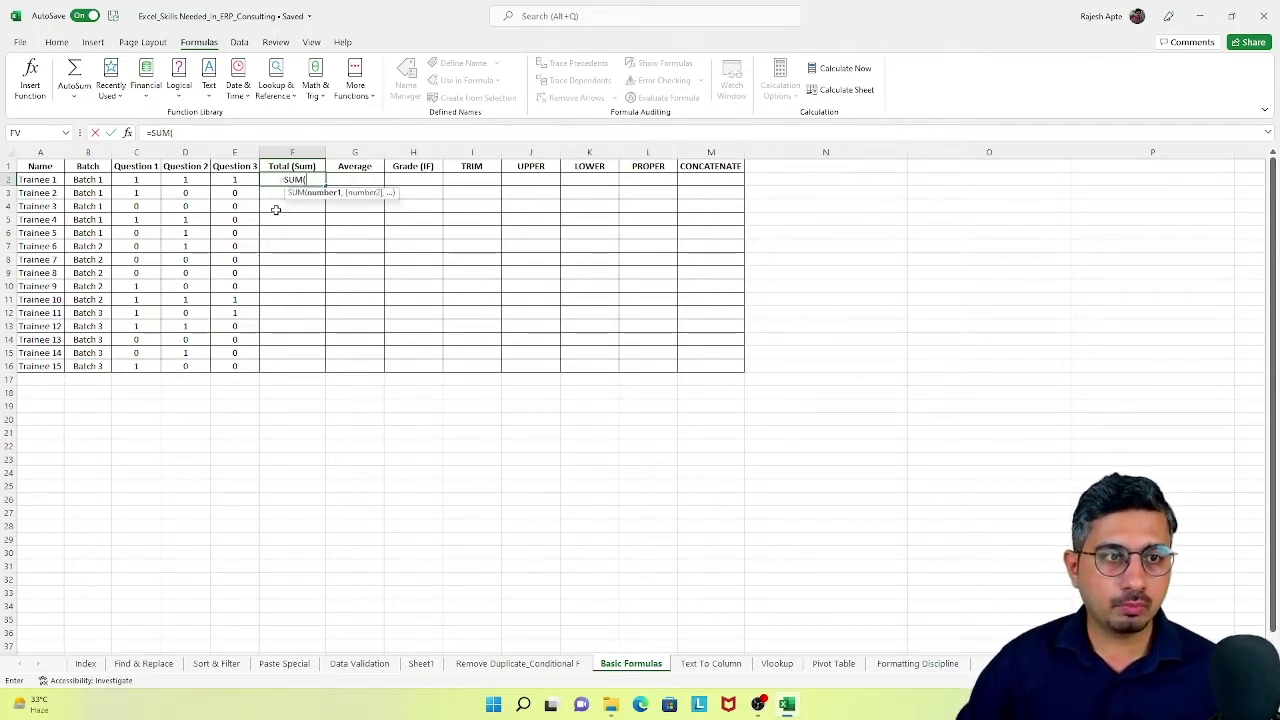
pyautogui.press('Left')
pyautogui.press('Left')
pyautogui.press('Left')
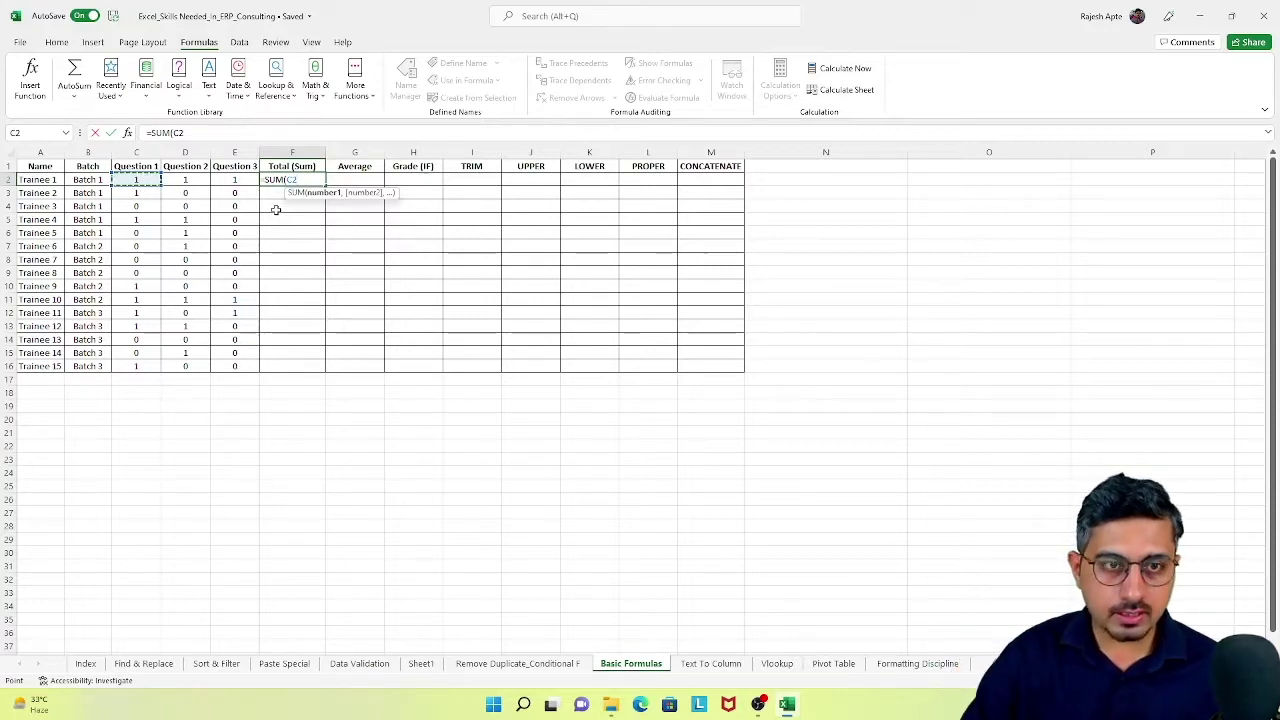
pyautogui.press('F8')
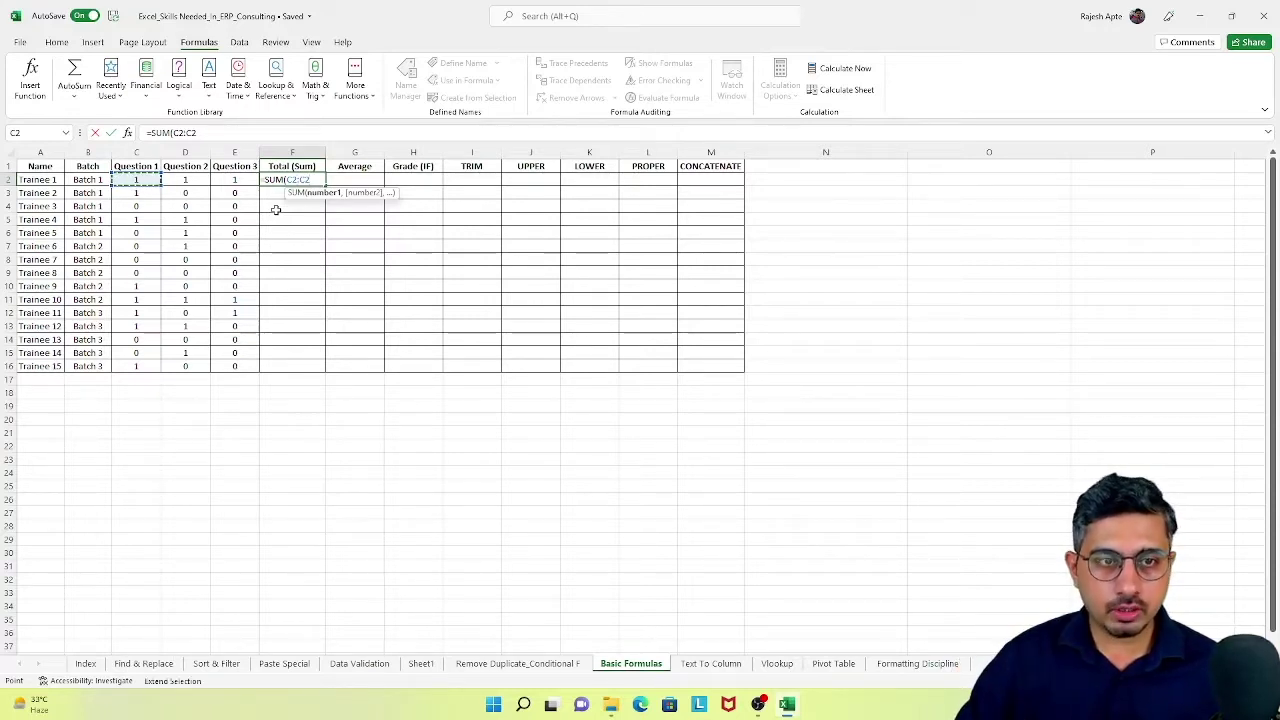
pyautogui.press('BackSpace')
pyautogui.press('BackSpace')
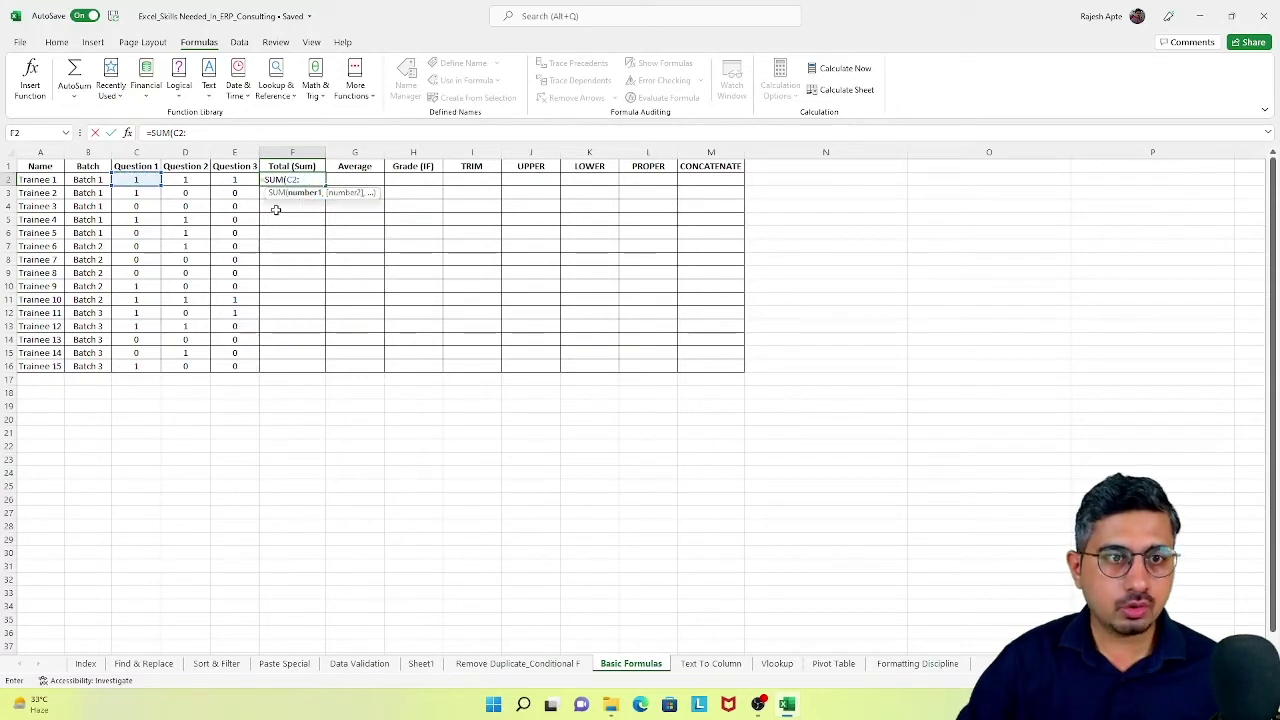
pyautogui.click(214, 180)
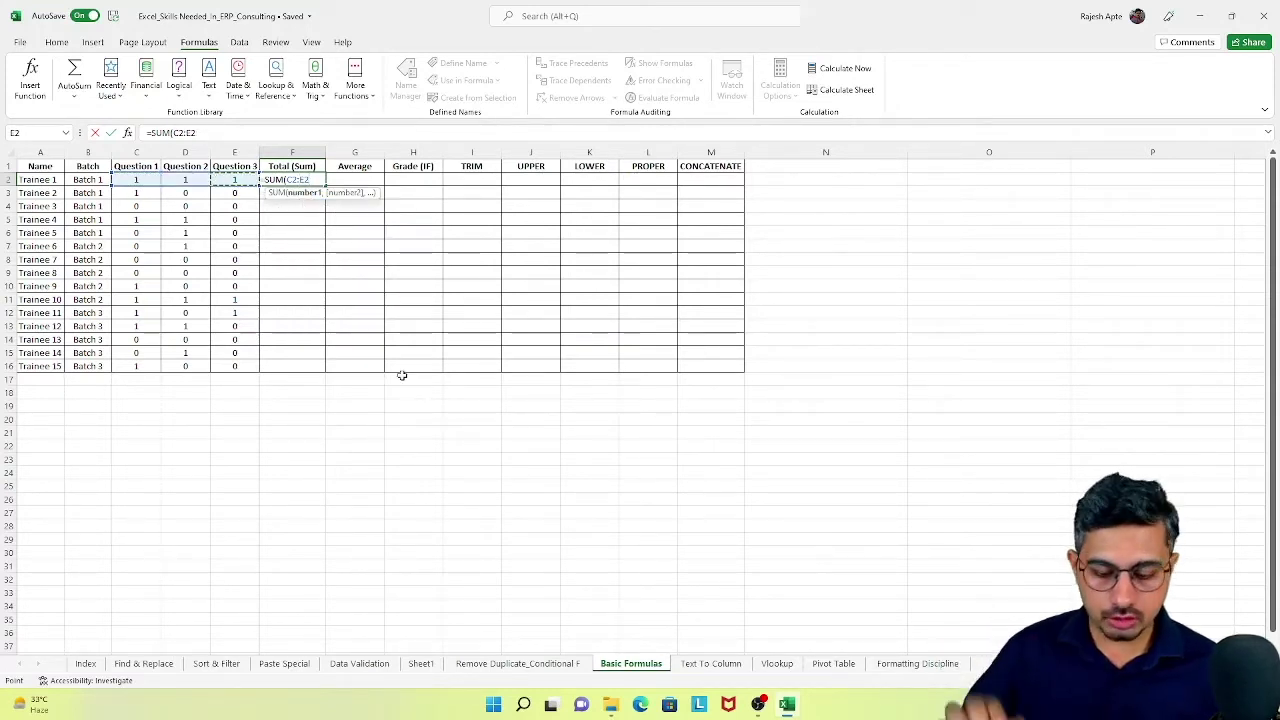
pyautogui.write(')')
pyautogui.press('Return')
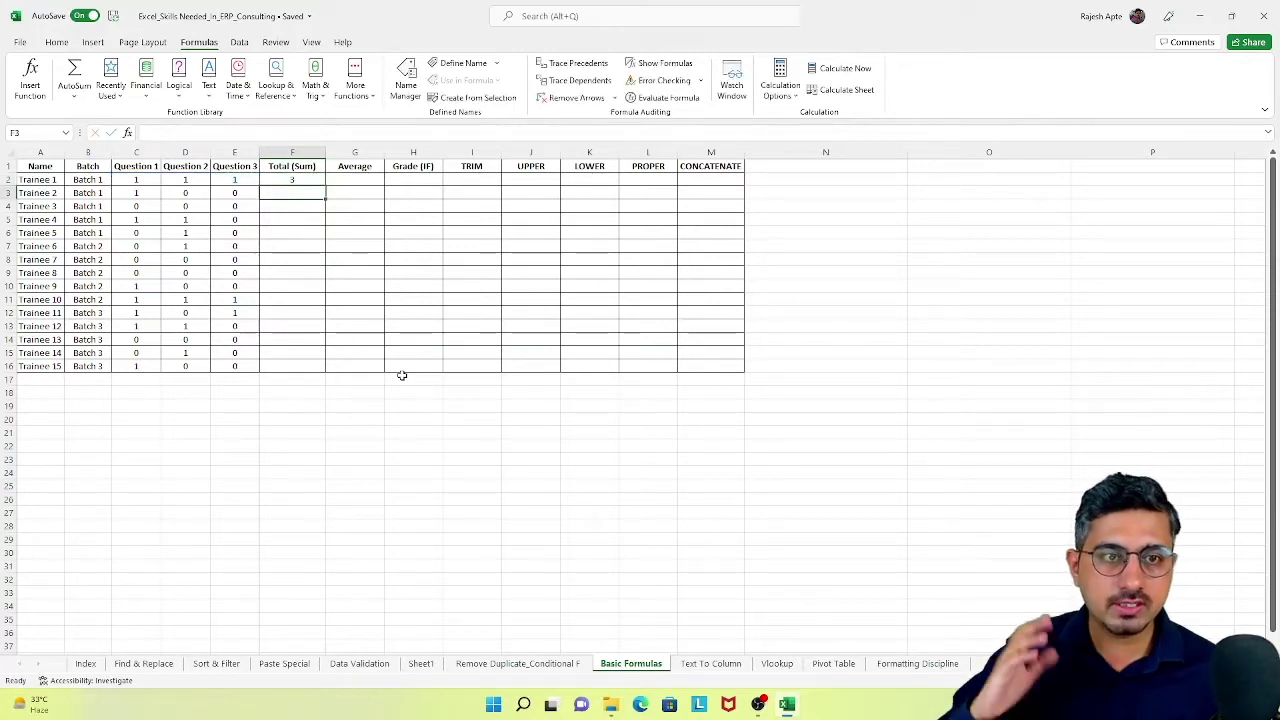
# Copy the SUM formula from F2 into F3:F16 for the remaining trainees.
pyautogui.press('Up')
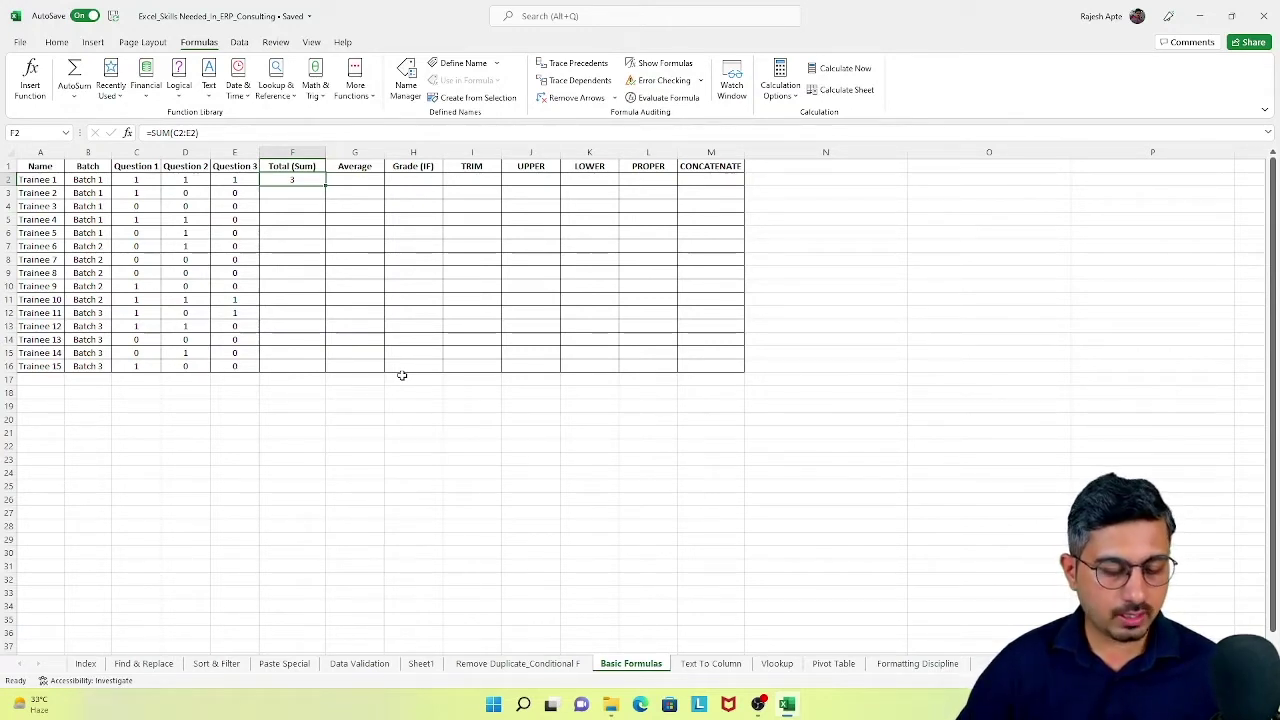
pyautogui.hotkey('ctrl', 'c')
pyautogui.press('Down')
pyautogui.hotkey('shift', 'Down')
pyautogui.hotkey('shift', 'Down')
pyautogui.hotkey('shift', 'Down')
pyautogui.hotkey('shift', 'Down')
pyautogui.hotkey('shift', 'Down')
pyautogui.hotkey('shift', 'Down')
pyautogui.hotkey('shift', 'Down')
pyautogui.hotkey('shift', 'Down')
pyautogui.hotkey('shift', 'Down')
pyautogui.hotkey('shift', 'Down')
pyautogui.hotkey('shift', 'Down')
pyautogui.hotkey('shift', 'Down')
pyautogui.hotkey('shift', 'Down')
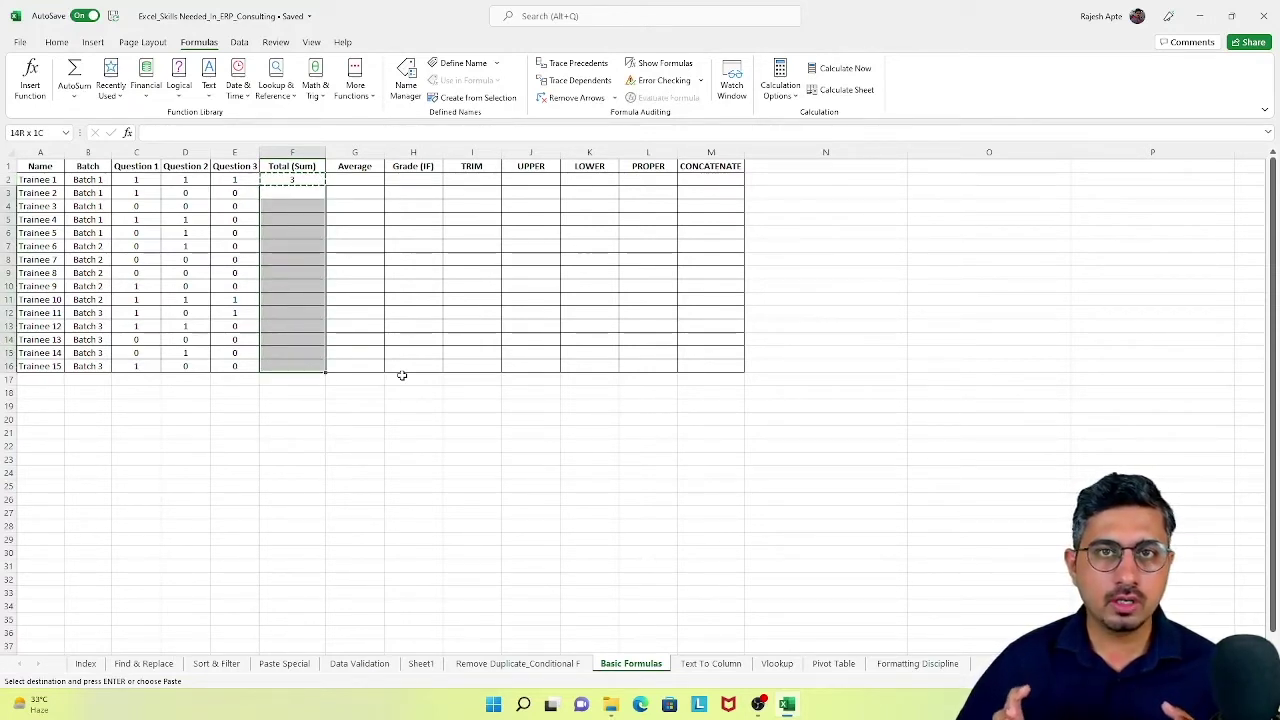
pyautogui.hotkey('ctrl', 'v')
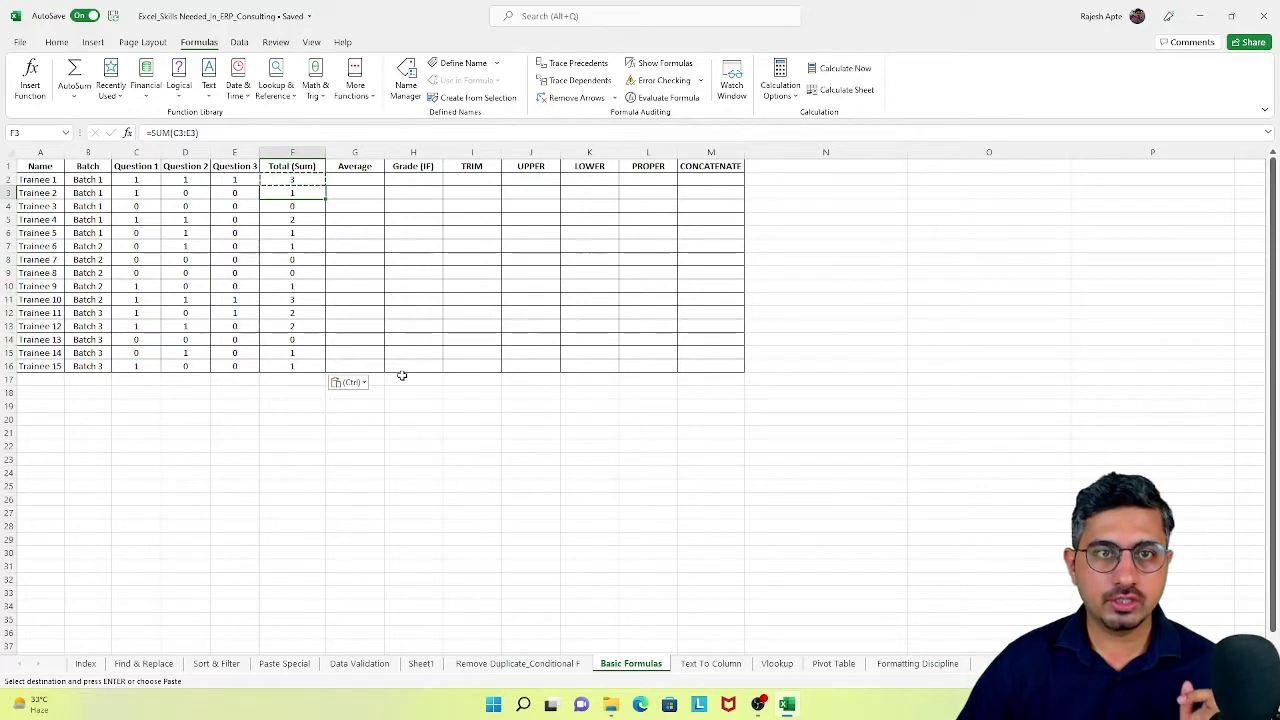
pyautogui.press('Up')
pyautogui.press('Escape')
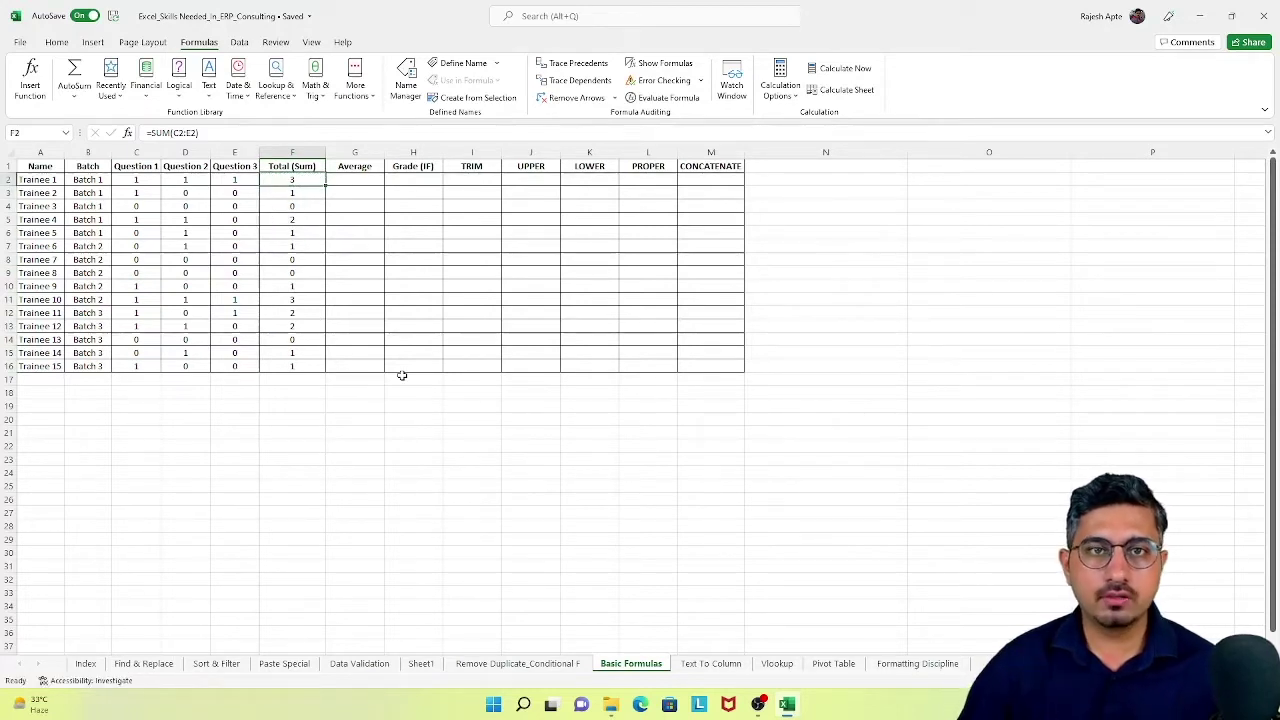
# Average Trainee 1's three question scores in G2 with the formula =AVERAGE(C2:E2).
pyautogui.press('Right')
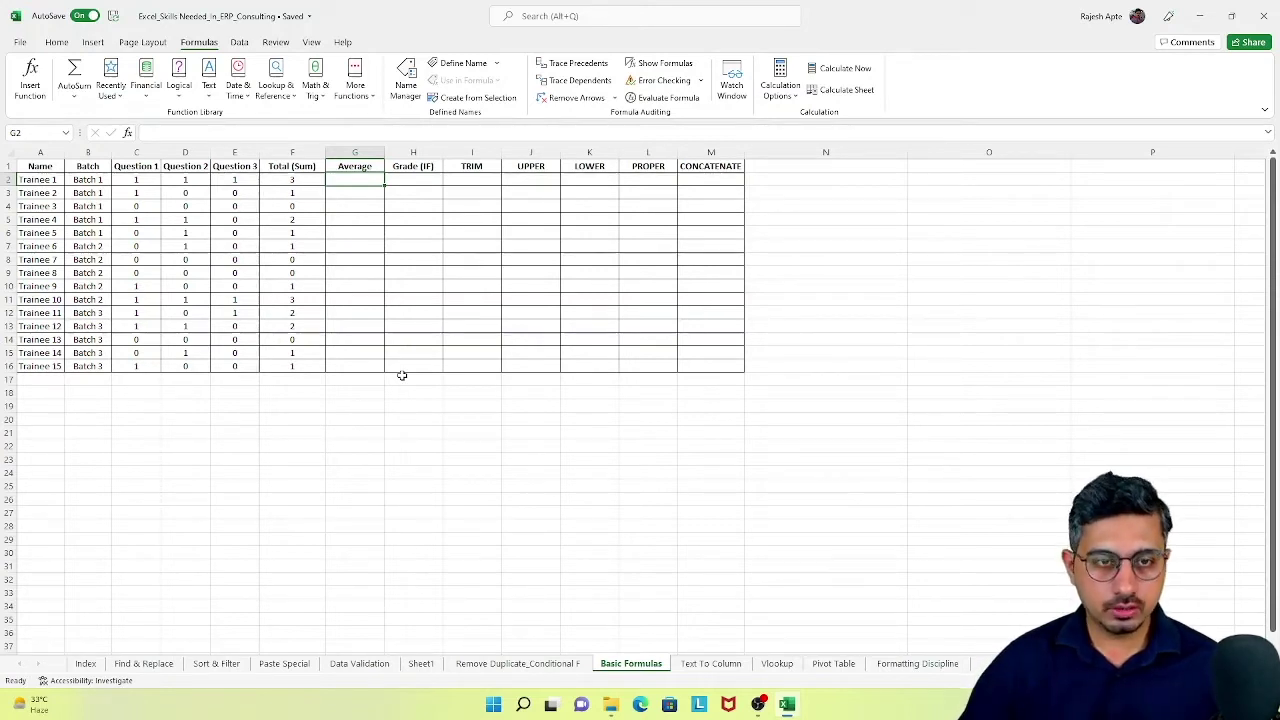
pyautogui.write('=AVERA')
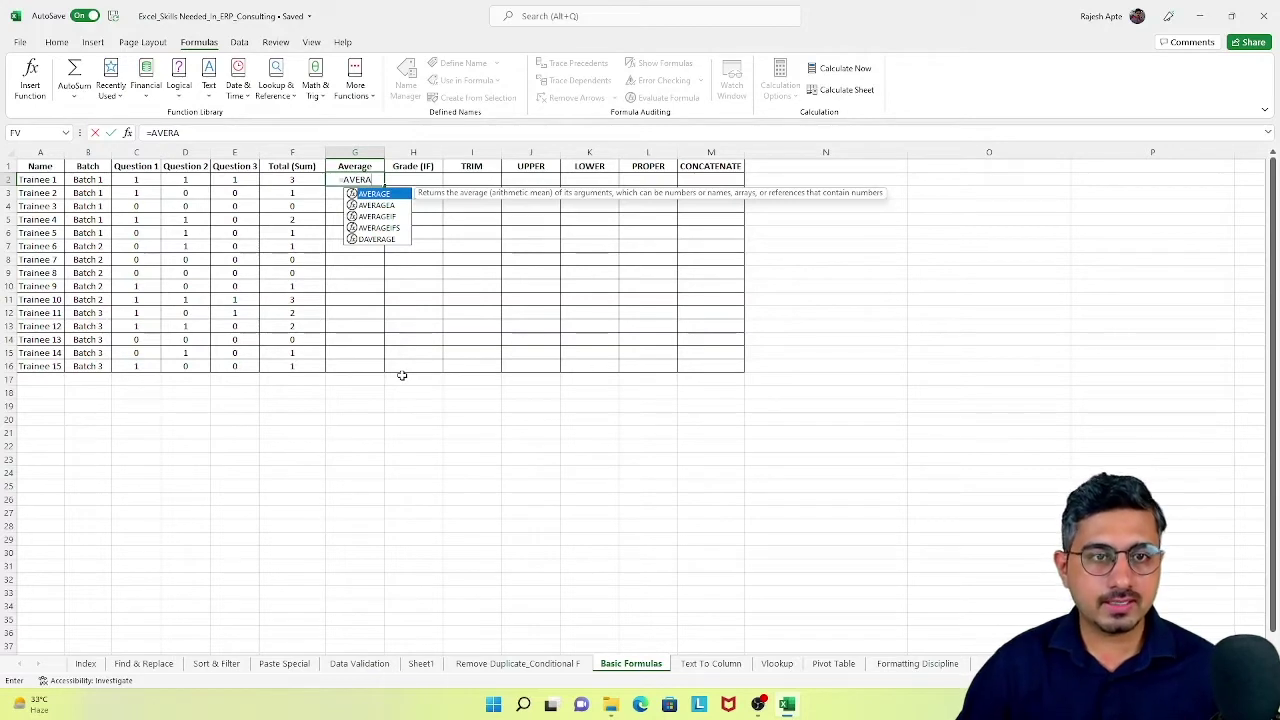
pyautogui.press('Down')
pyautogui.press('Up')
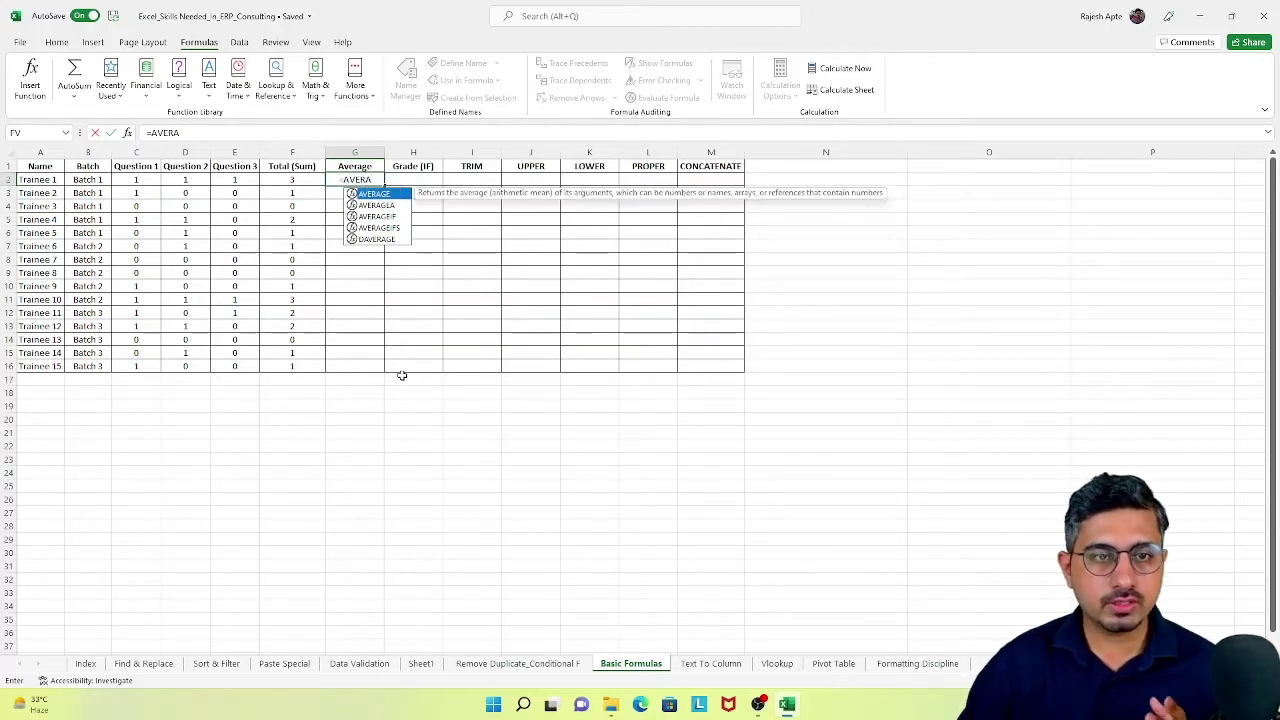
pyautogui.write('GE')
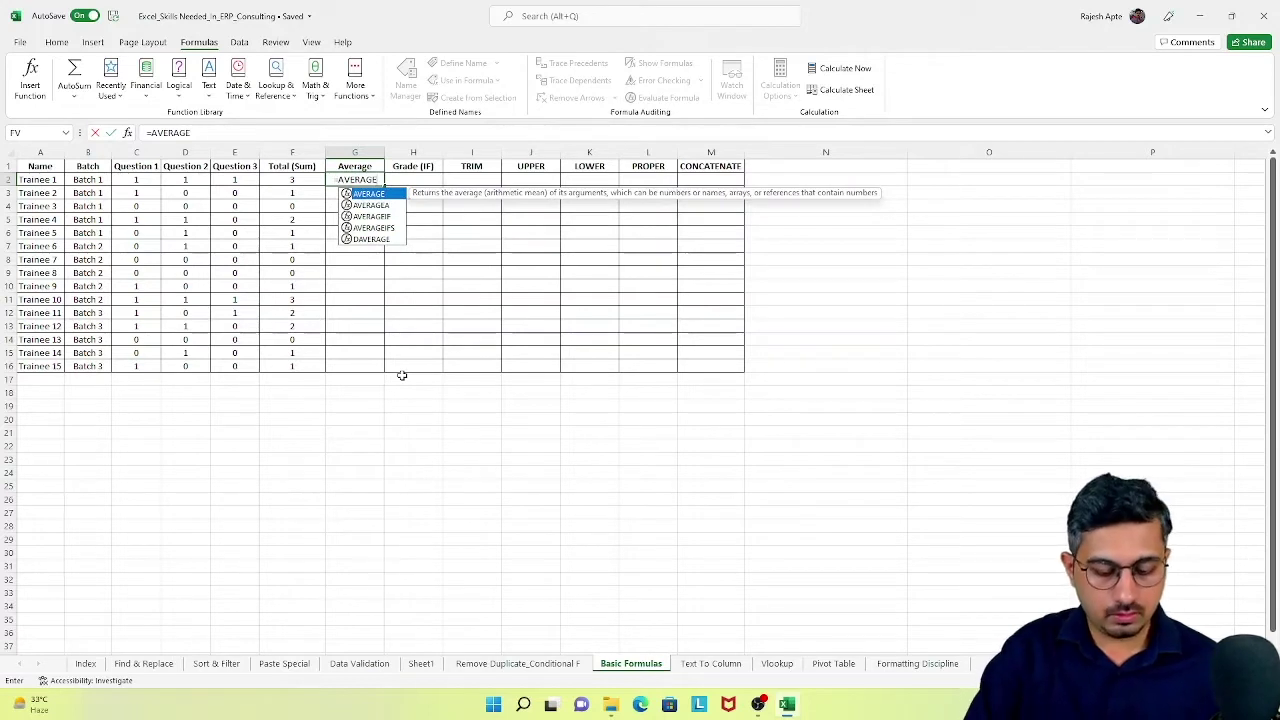
pyautogui.press('Tab')
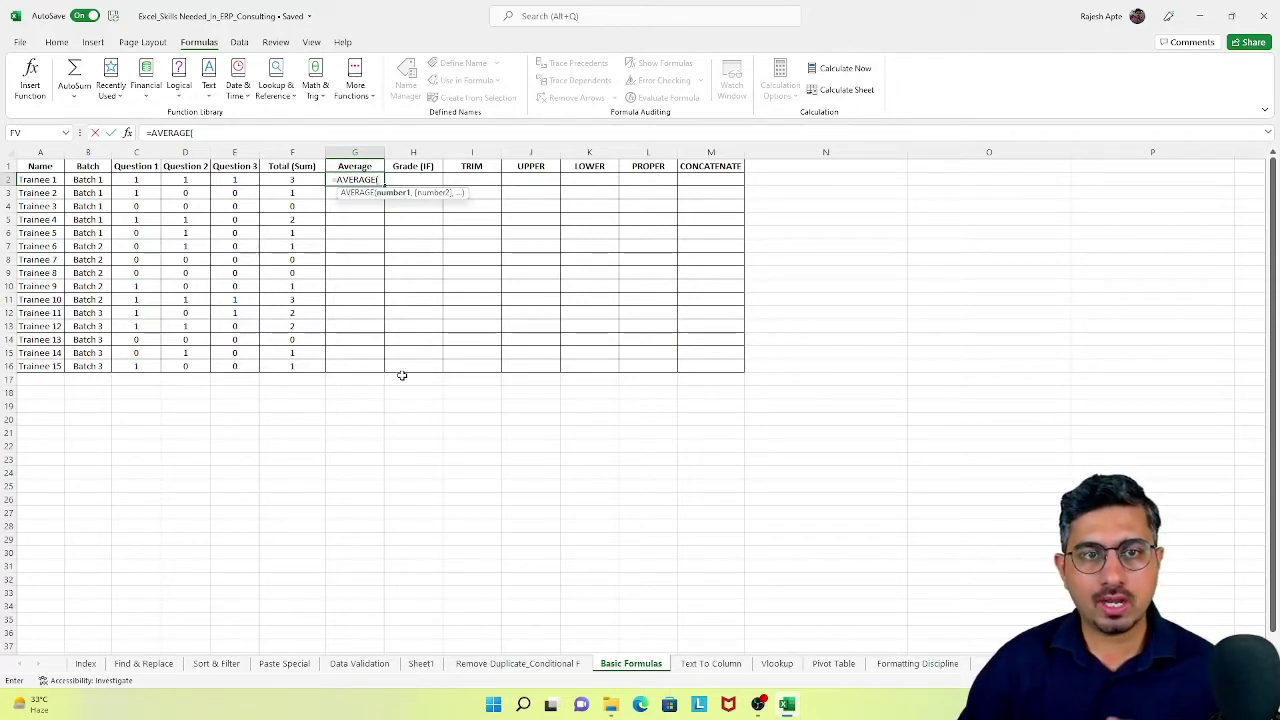
pyautogui.press('Left')
pyautogui.press('Left')
pyautogui.press('Left')
pyautogui.press('Left')
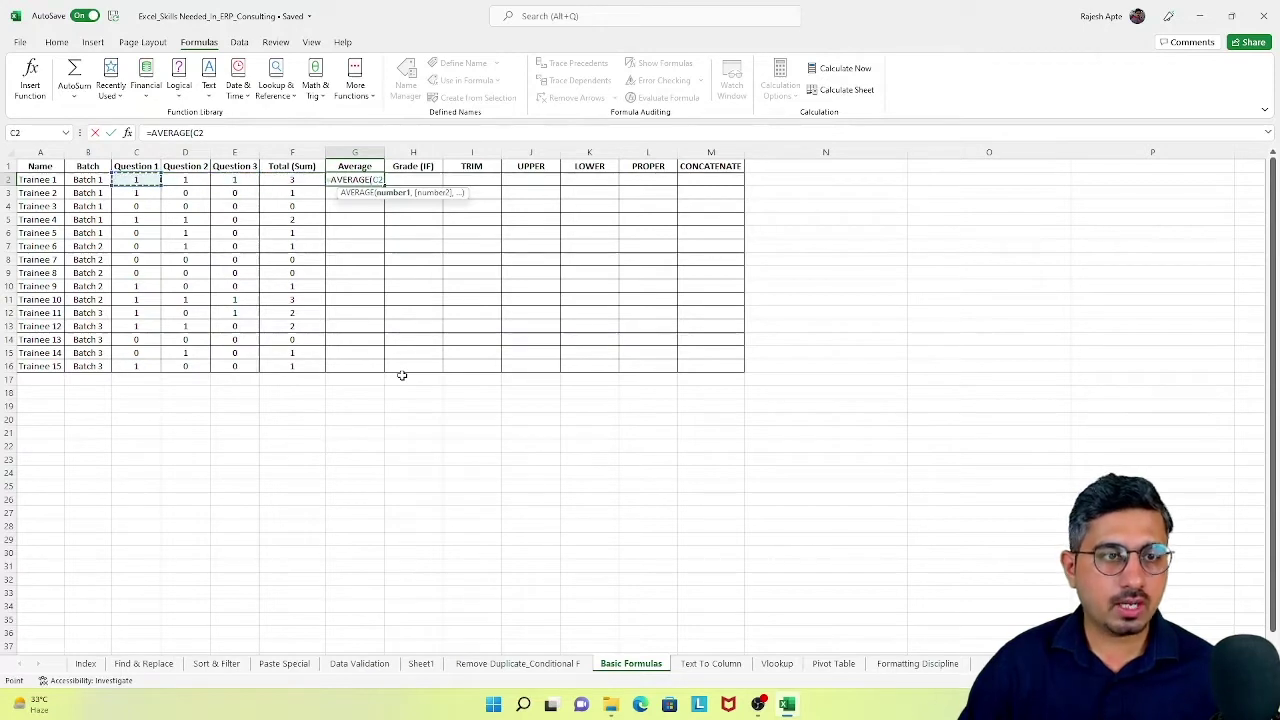
pyautogui.hotkey('shift', 'Right')
pyautogui.hotkey('shift', 'Right')
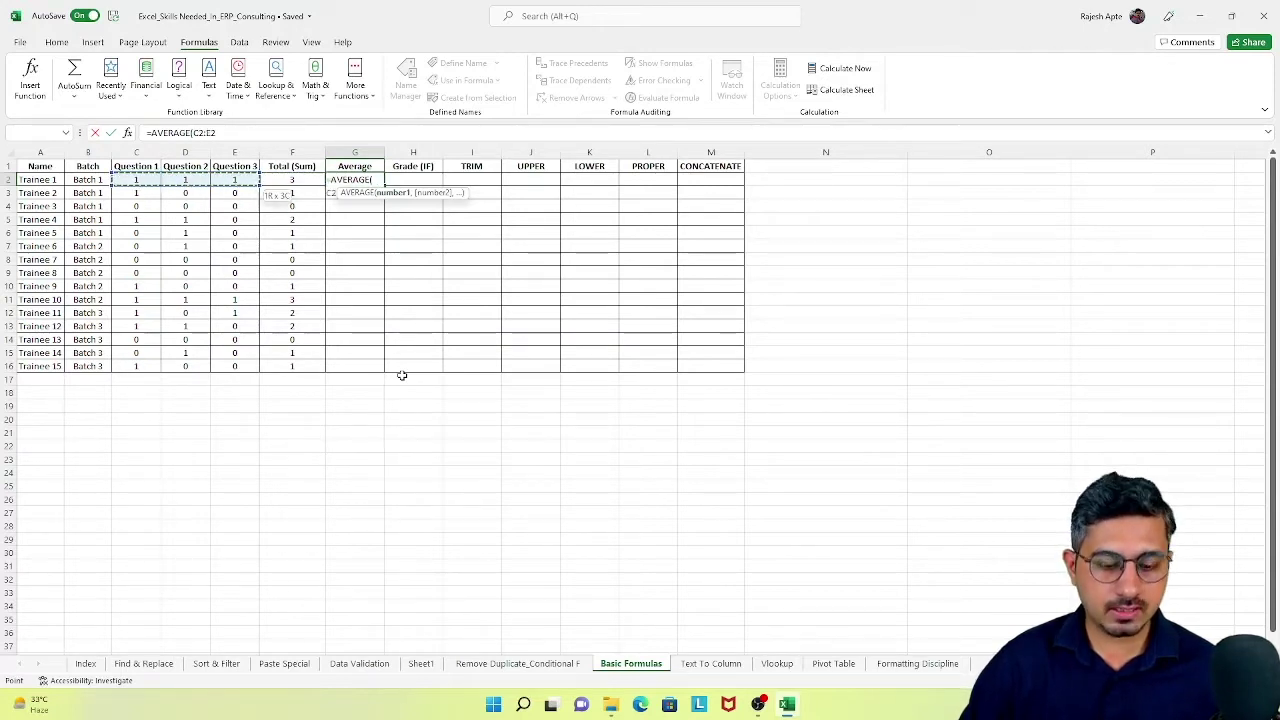
pyautogui.write(')')
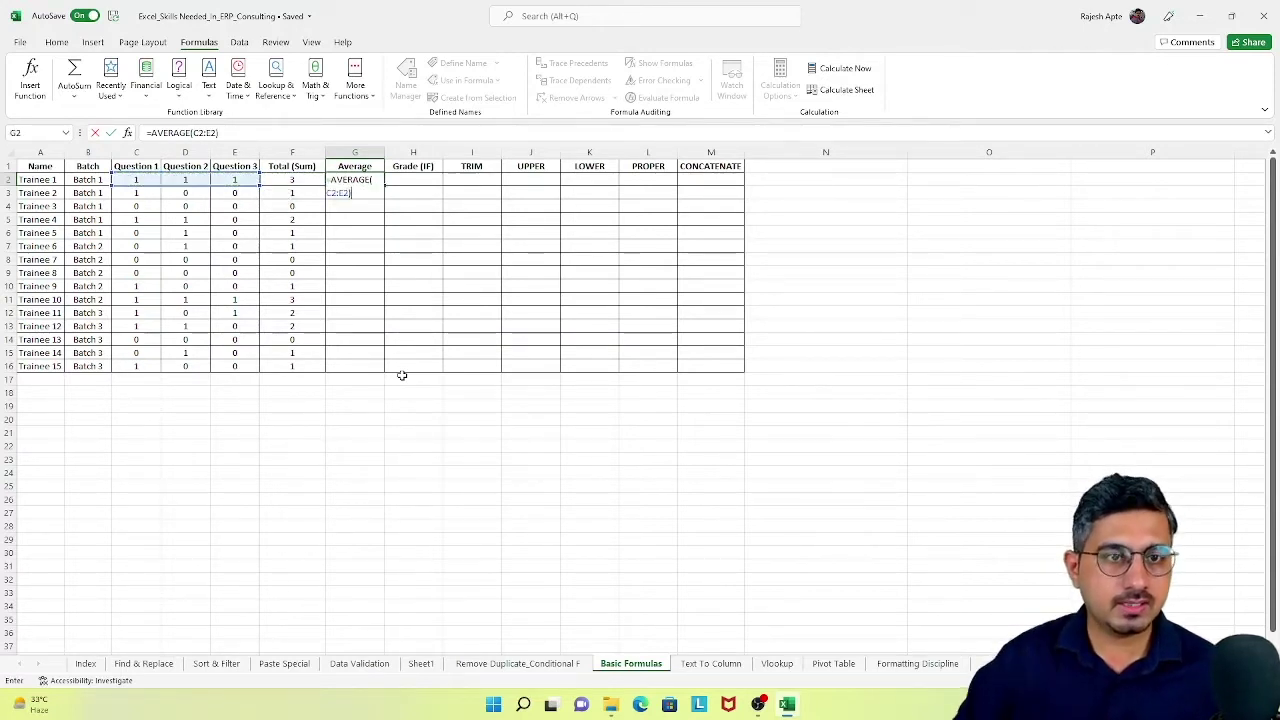
pyautogui.press('Return')
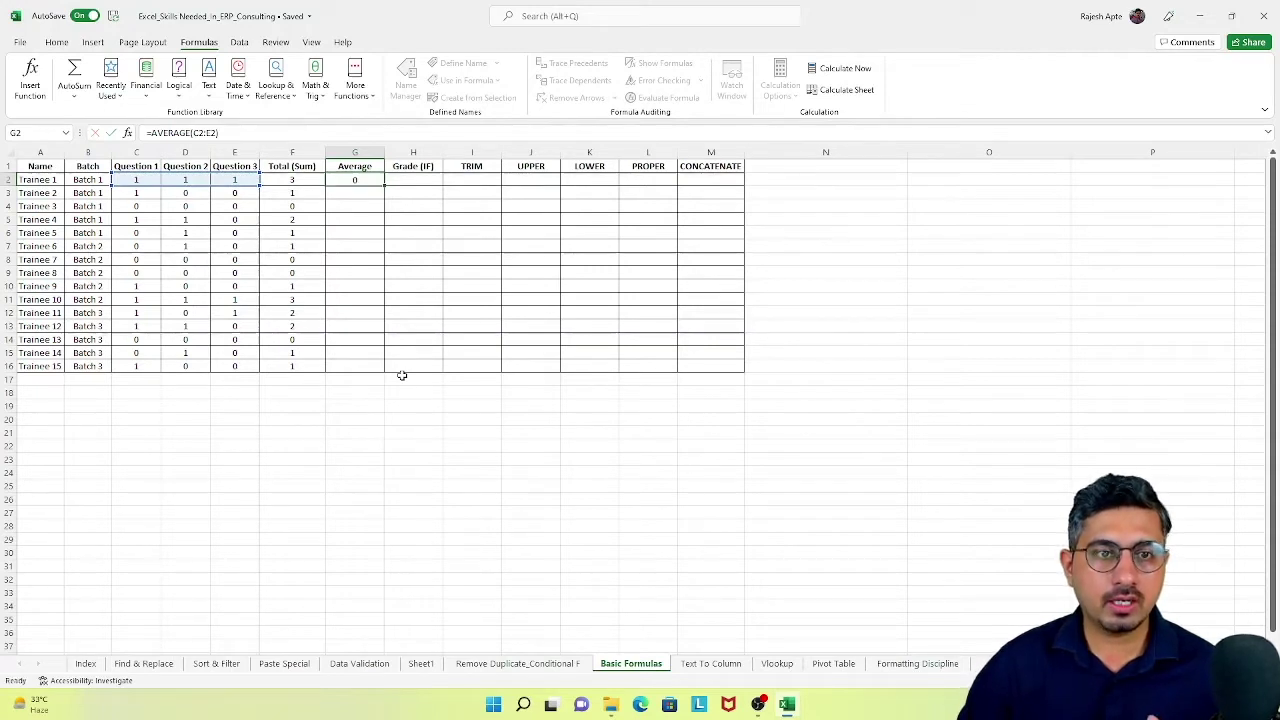
# Copy the AVERAGE formula from G2 into G3:G16 for the remaining trainees.
pyautogui.press('Up')
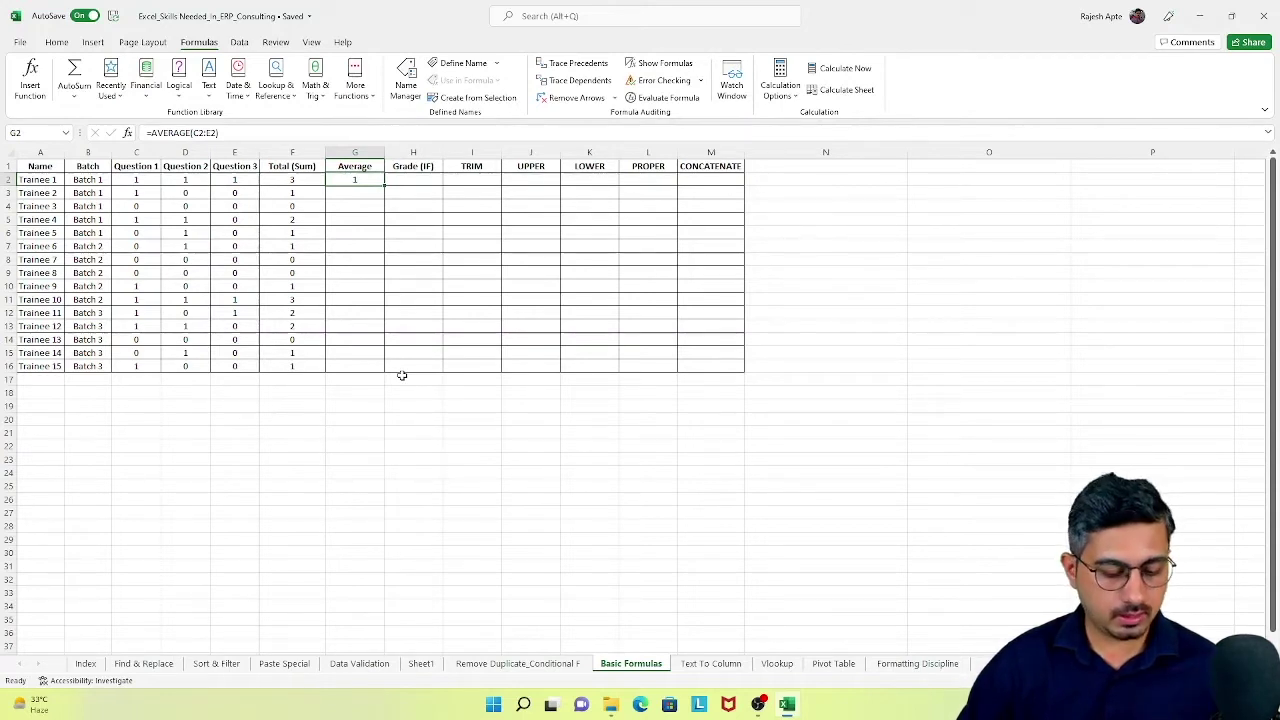
pyautogui.hotkey('ctrl', 'c')
pyautogui.press('Down')
pyautogui.hotkey('shift', 'Down')
pyautogui.hotkey('shift', 'Down')
pyautogui.hotkey('shift', 'Down')
pyautogui.hotkey('shift', 'Down')
pyautogui.hotkey('shift', 'Down')
pyautogui.hotkey('shift', 'Down')
pyautogui.hotkey('shift', 'Down')
pyautogui.hotkey('shift', 'Down')
pyautogui.hotkey('shift', 'Down')
pyautogui.hotkey('shift', 'Down')
pyautogui.hotkey('shift', 'Down')
pyautogui.hotkey('shift', 'Down')
pyautogui.hotkey('shift', 'Down')
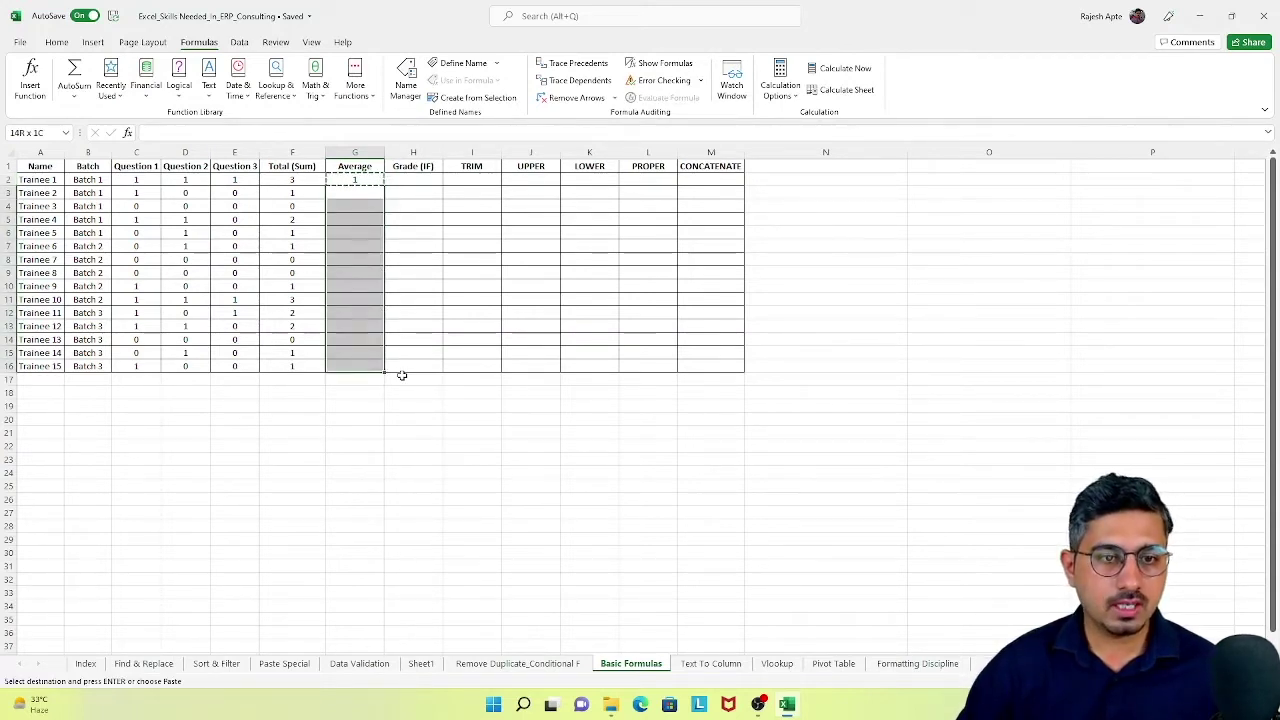
pyautogui.hotkey('ctrl', 'v')
pyautogui.hotkey('ctrl', 'v')
pyautogui.press('Up')
pyautogui.press('Up')
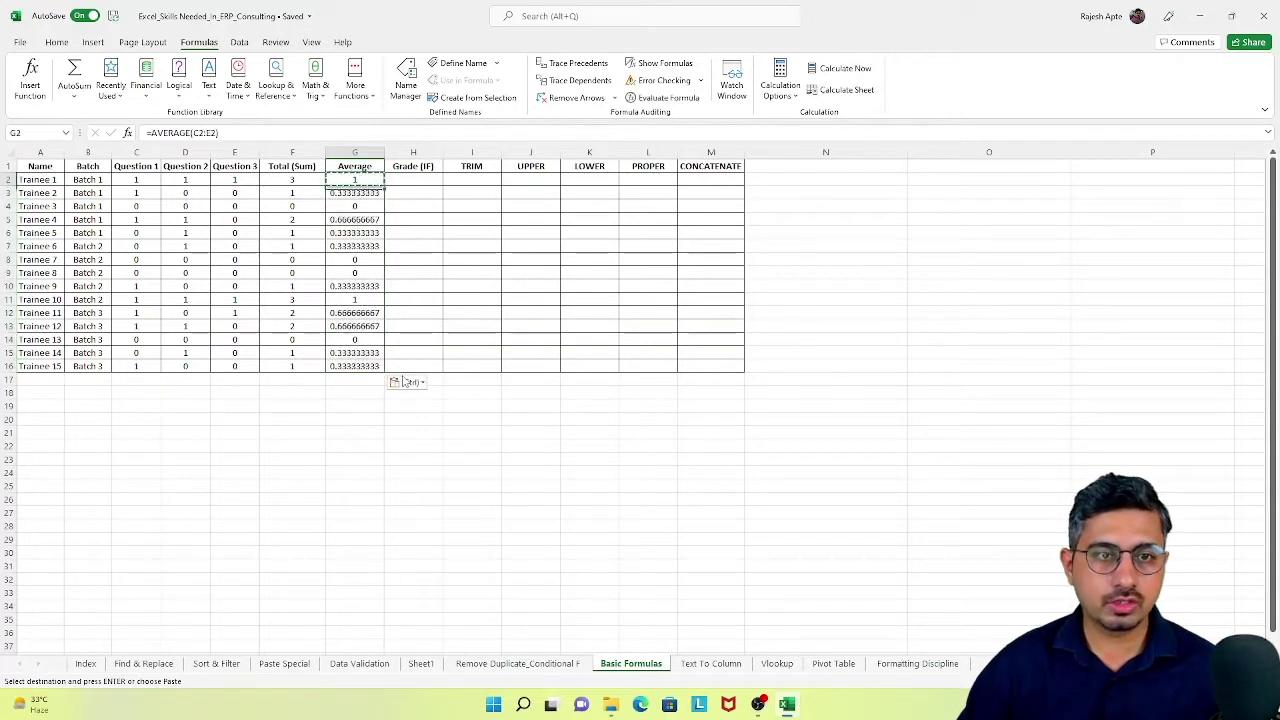
pyautogui.press('Escape')
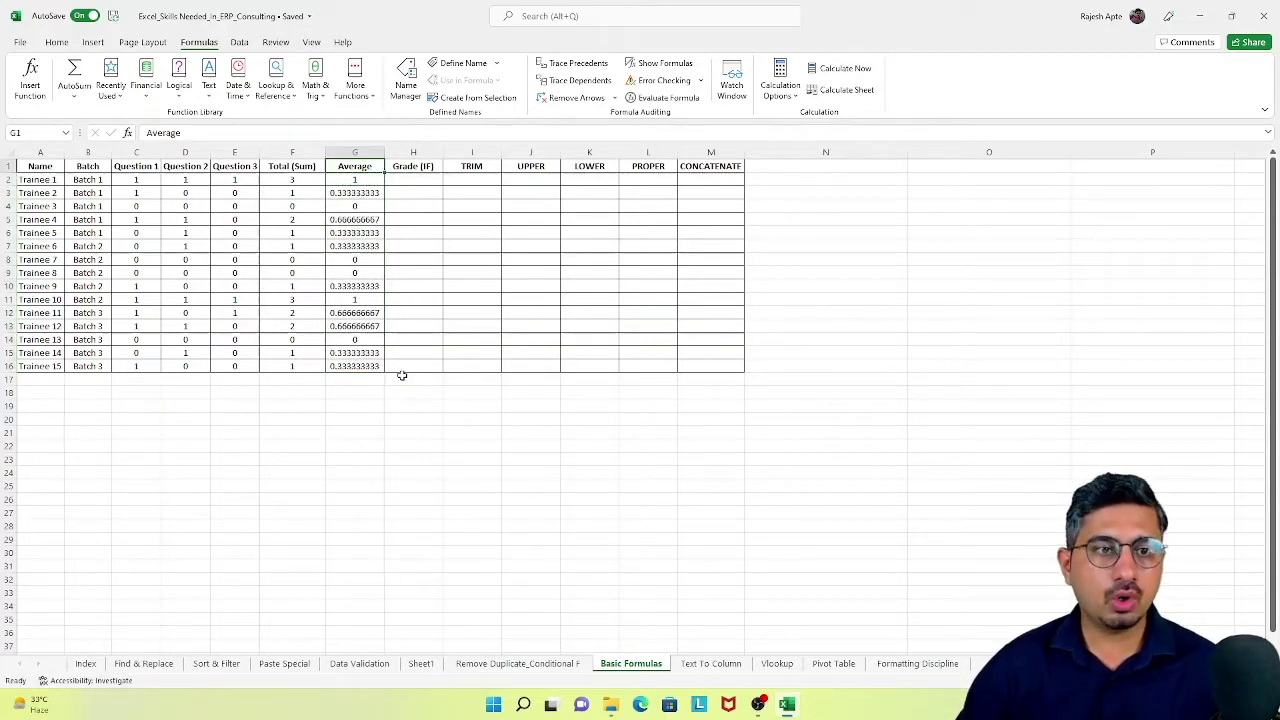
# Format the averages in G2:G16 with the Comma number style.
pyautogui.press('Down')
pyautogui.press('Down')
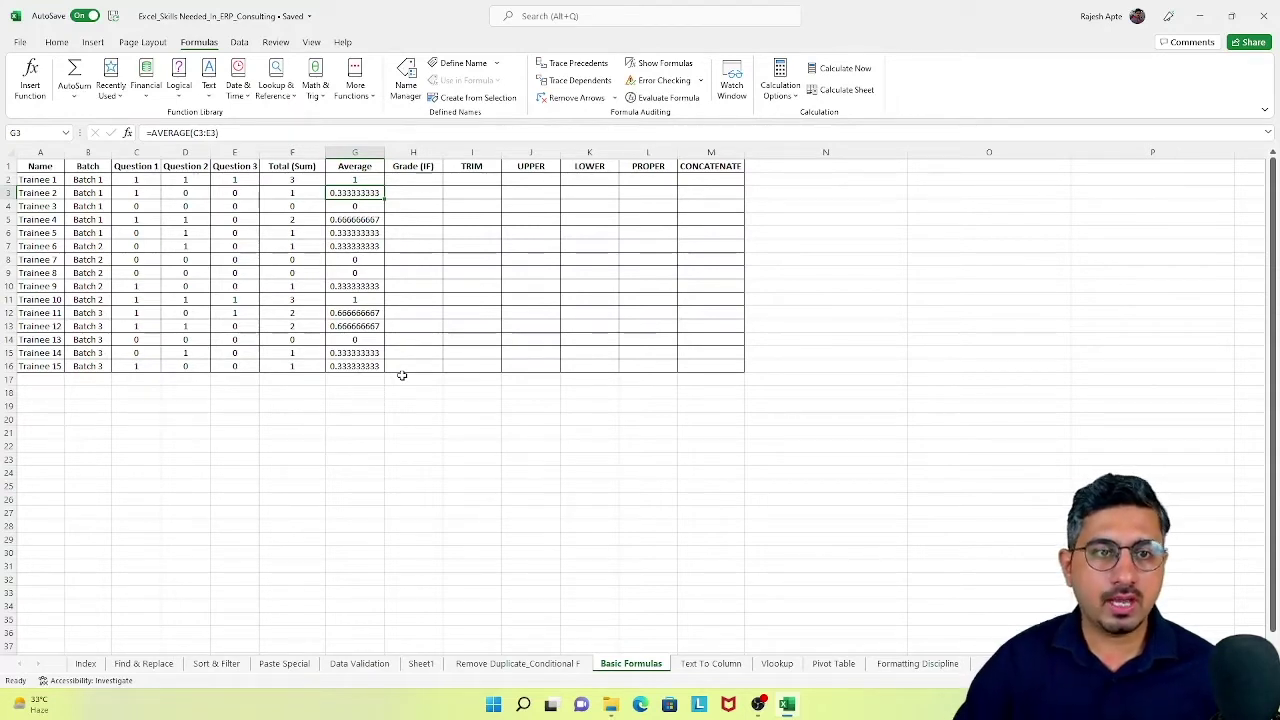
pyautogui.press('Up')
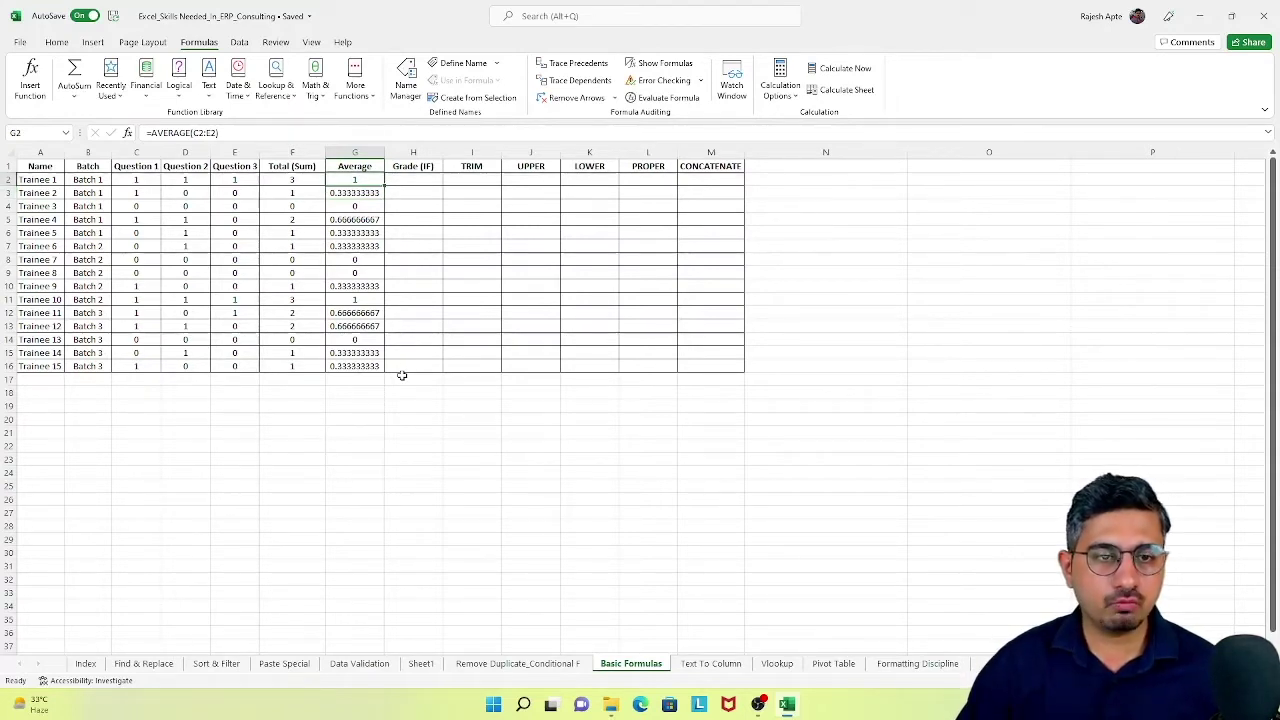
pyautogui.hotkey('ctrl', 'shift', 'Down')
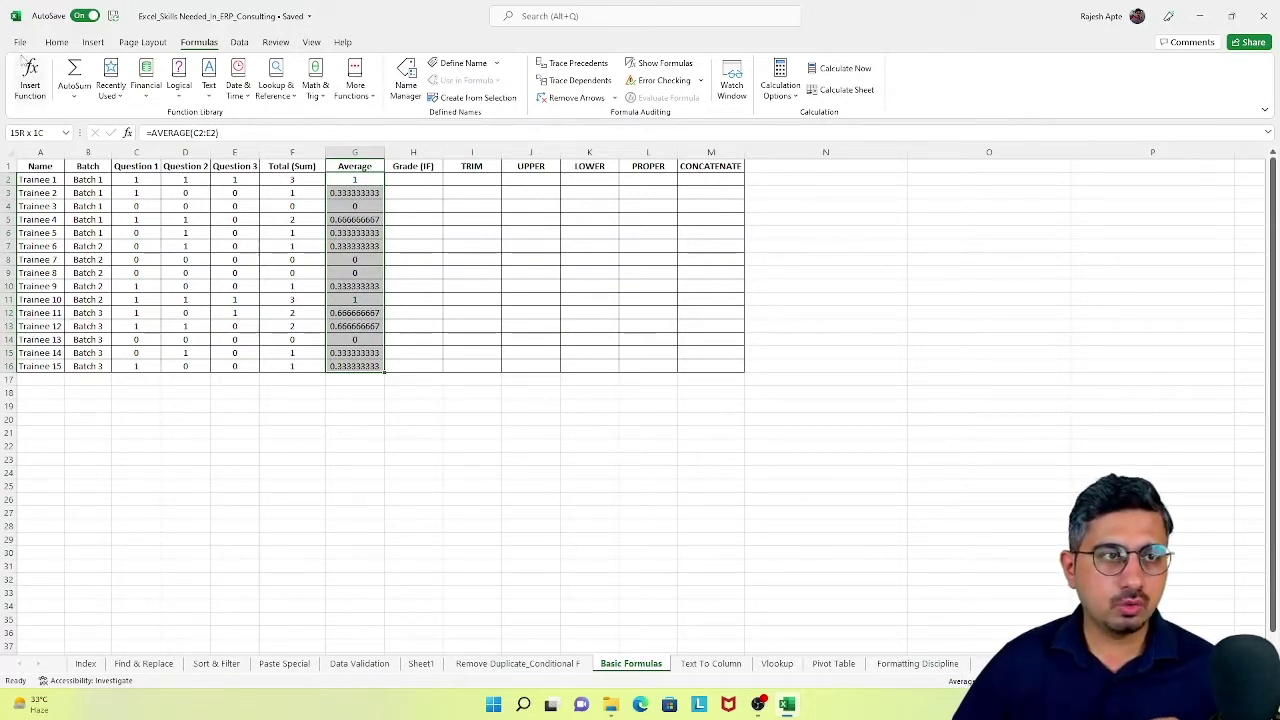
pyautogui.click(62, 43)
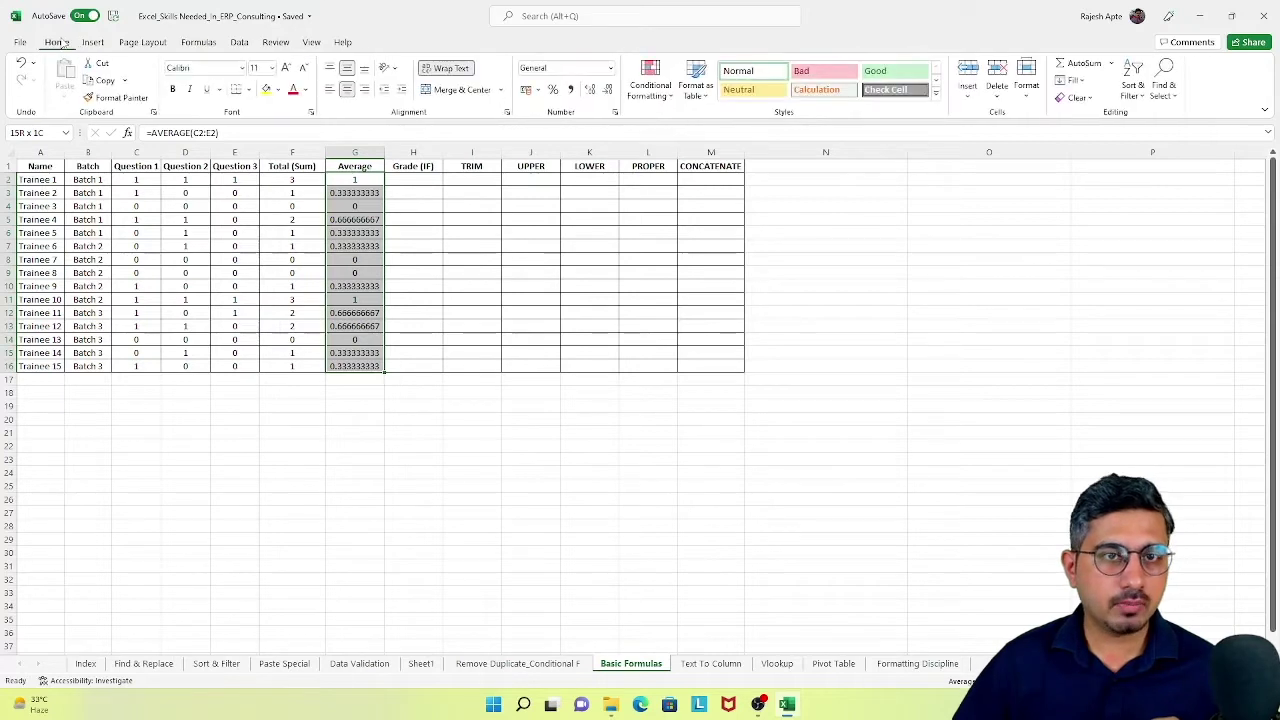
pyautogui.click(571, 91)
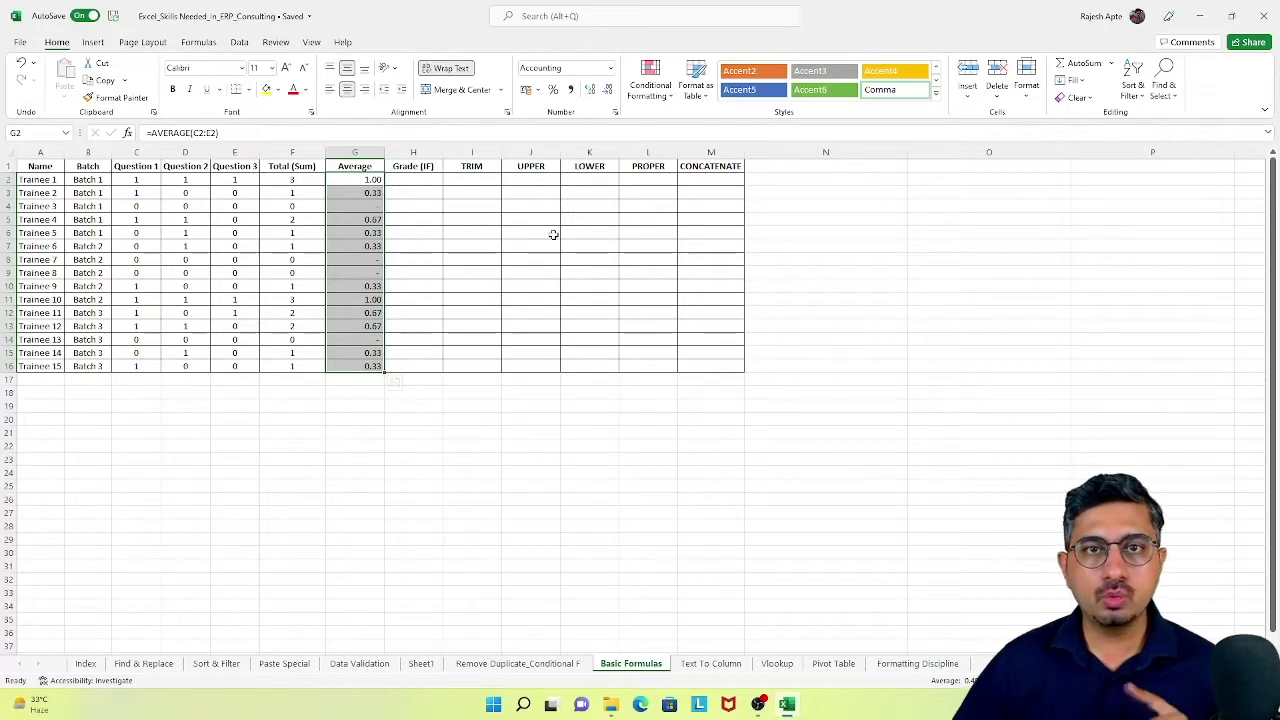
# Examine the empty Grade (IF) column and the Total (Sum) values in F2:F16 that the grades depend on.
pyautogui.click(411, 168)
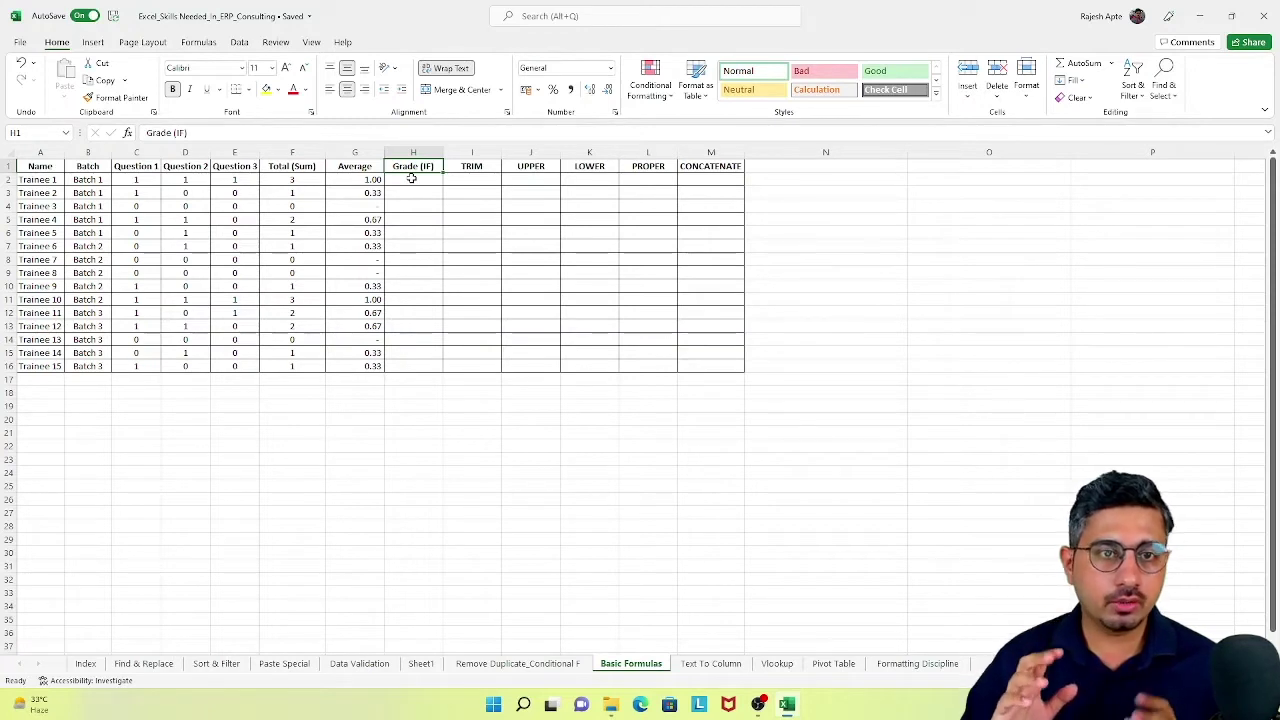
pyautogui.moveTo(411, 178); pyautogui.dragTo(411, 366)
pyautogui.press('Up')
pyautogui.press('Left')
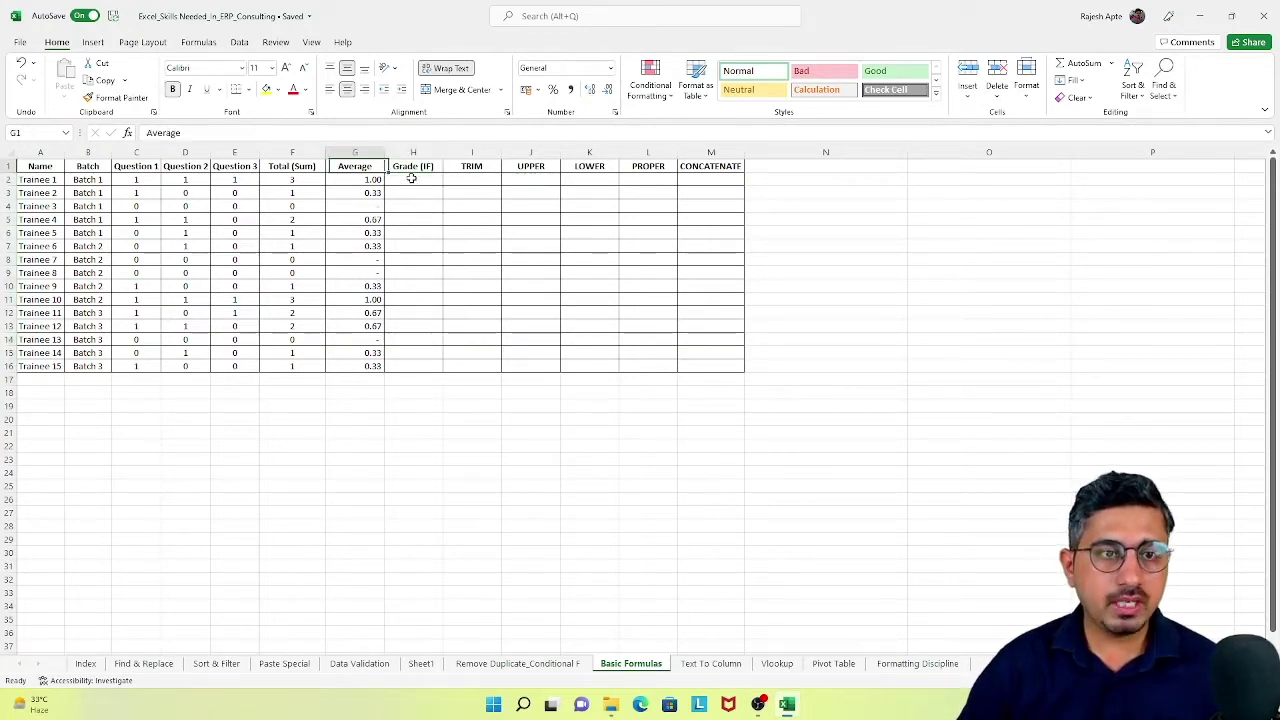
pyautogui.press('Left')
pyautogui.press('Down')
pyautogui.hotkey('ctrl', 'shift', 'Down')
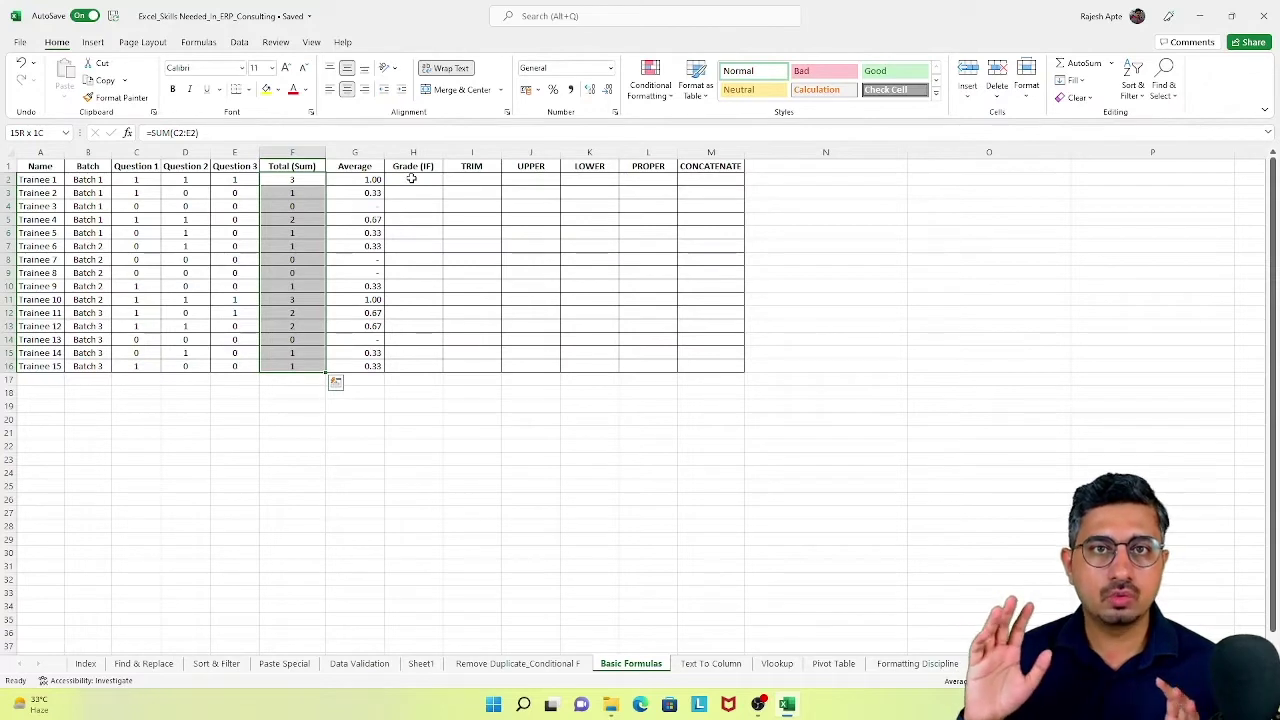
# Grade Trainee 1 in H2 from the total score with the formula =IF(F2=3,"Grade A","Grade B").
pyautogui.click(411, 178)
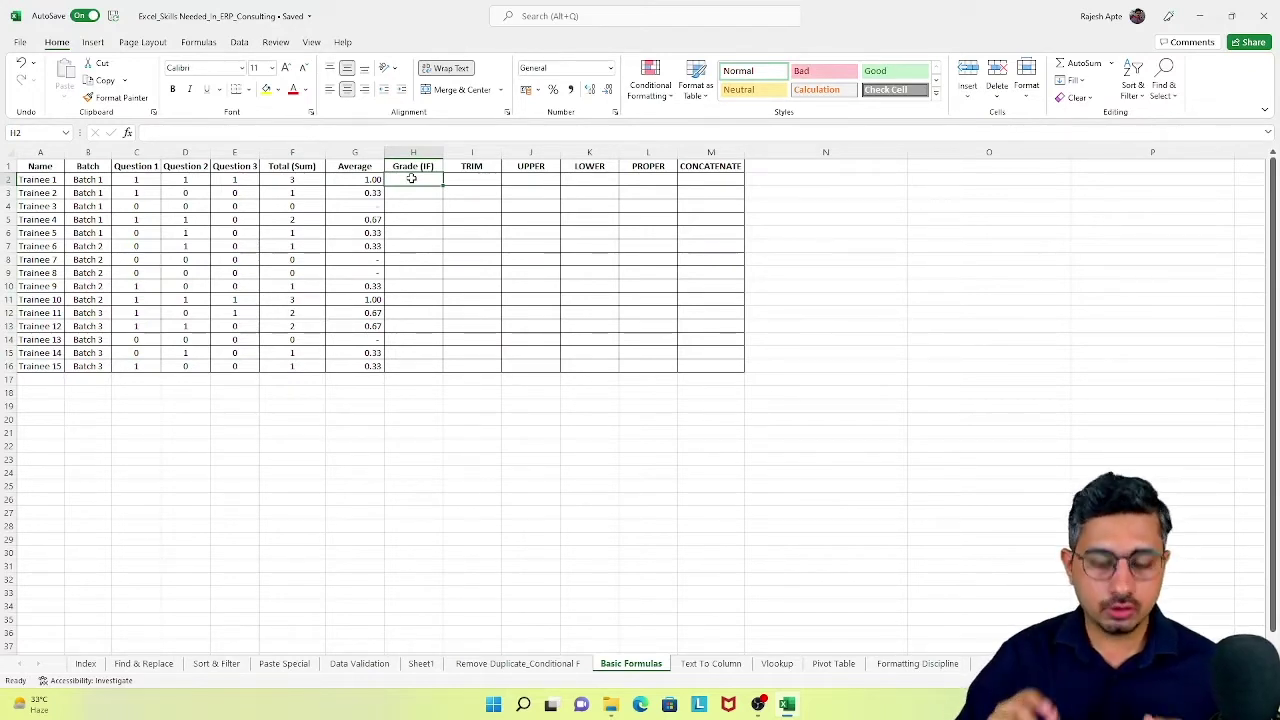
pyautogui.write('=')
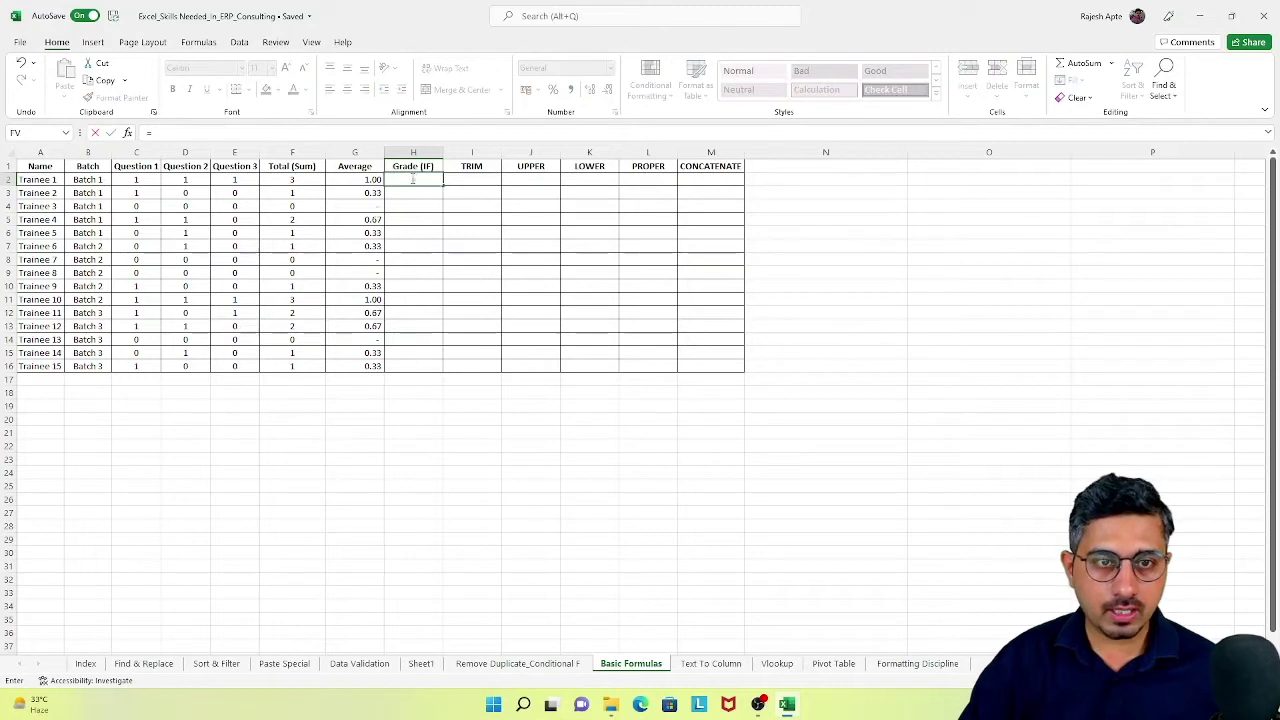
pyautogui.write('IF')
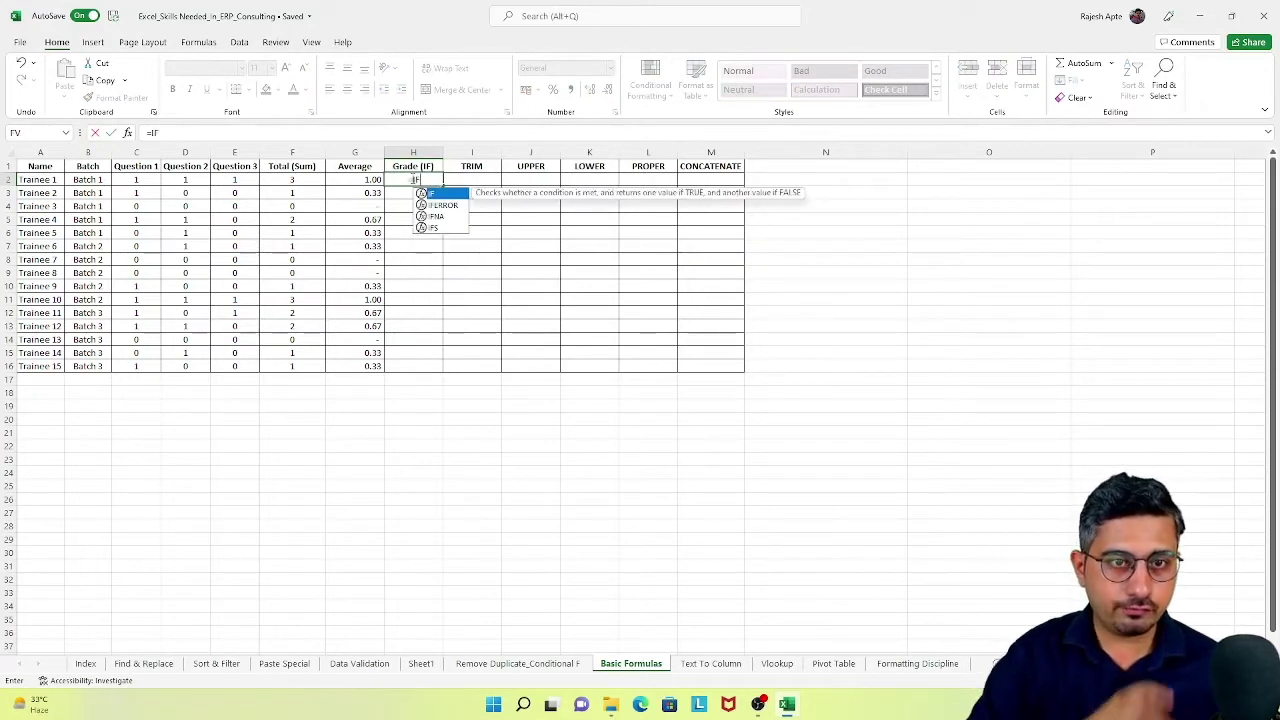
pyautogui.write('(')
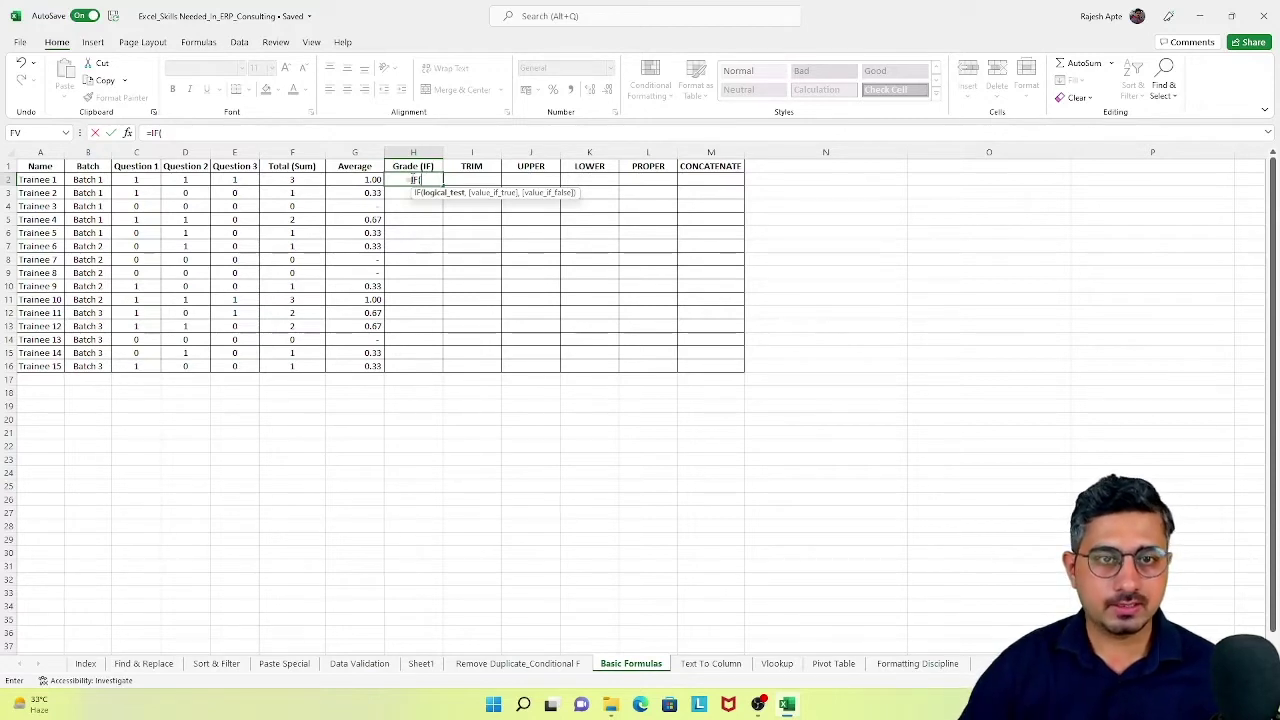
pyautogui.press('Left')
pyautogui.press('Left')
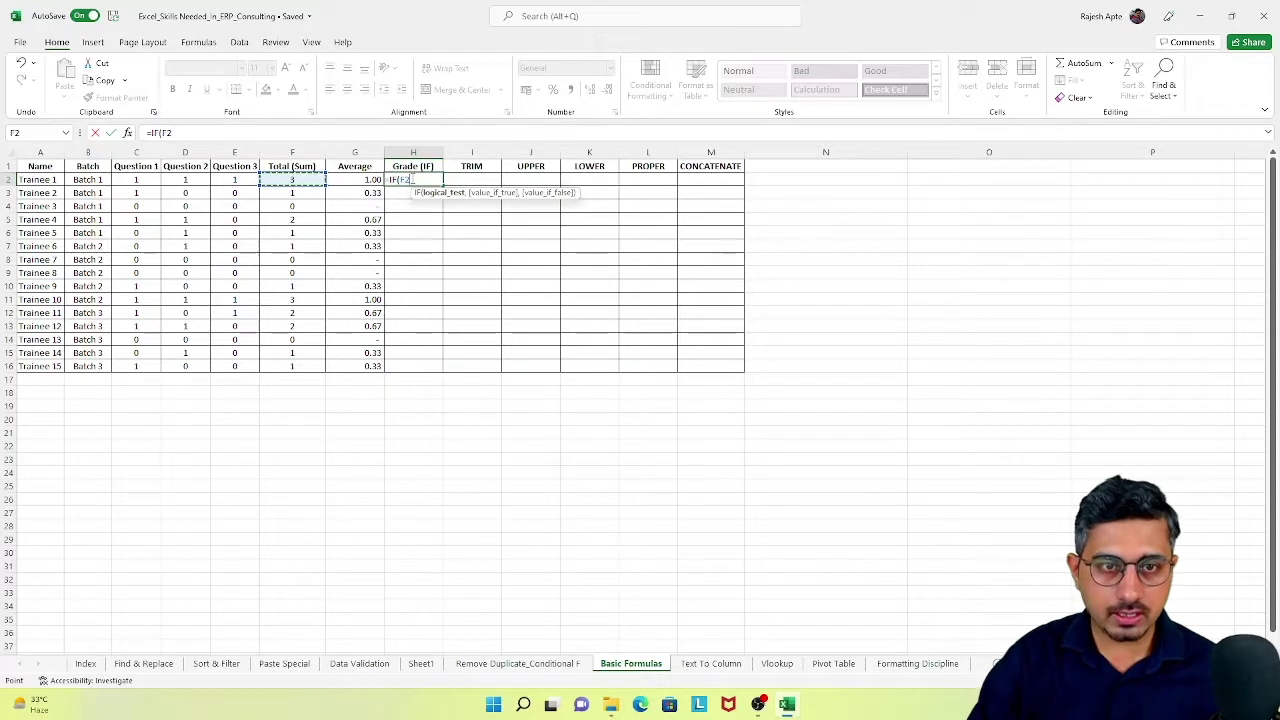
pyautogui.write('=')
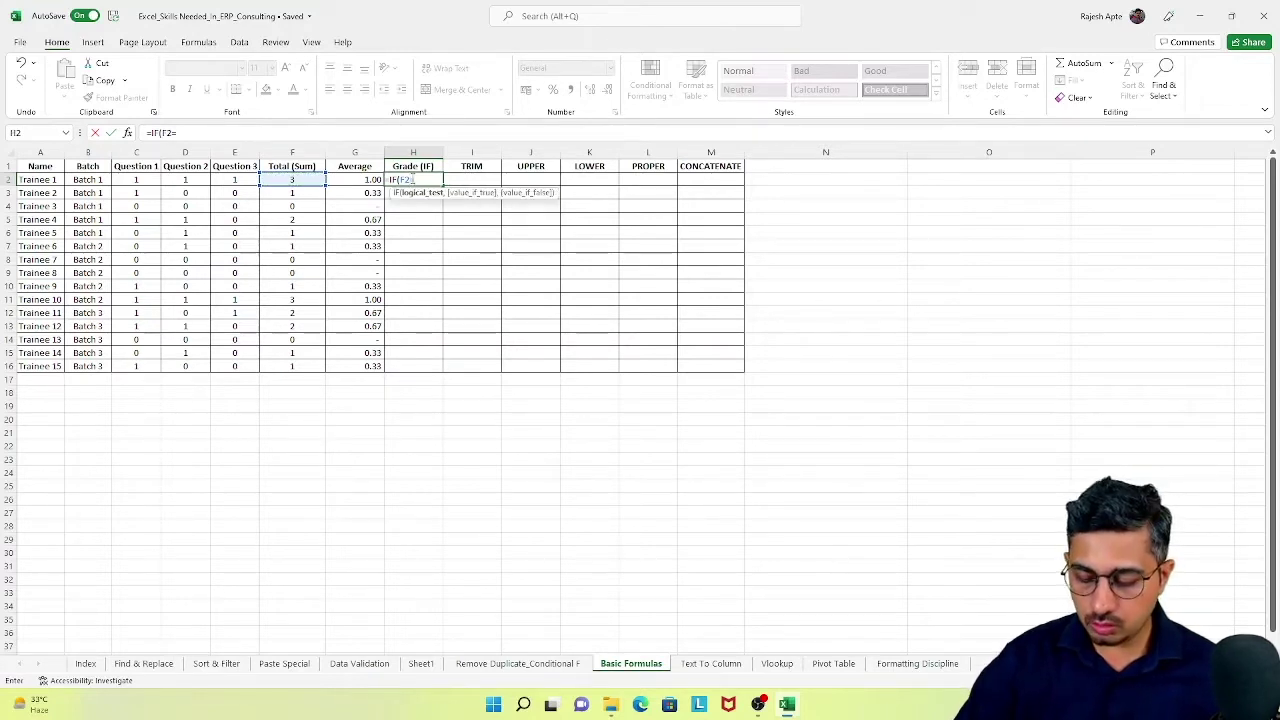
pyautogui.write('3')
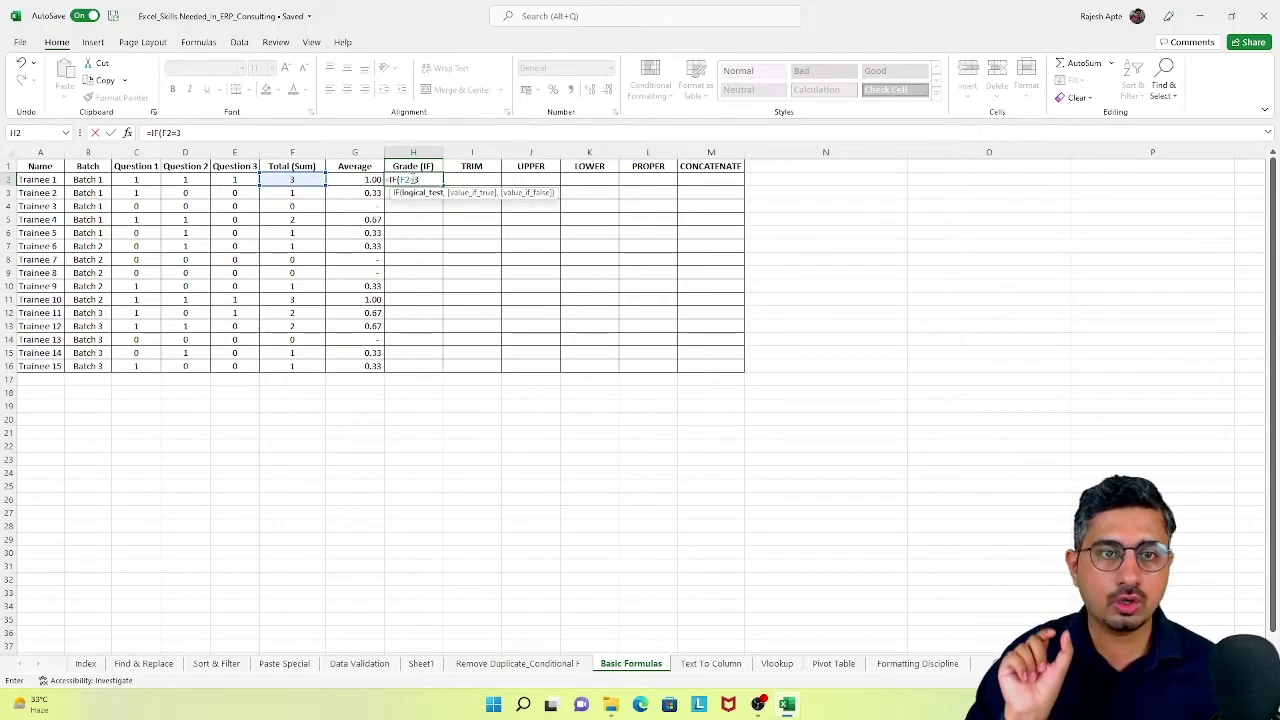
pyautogui.write(',')
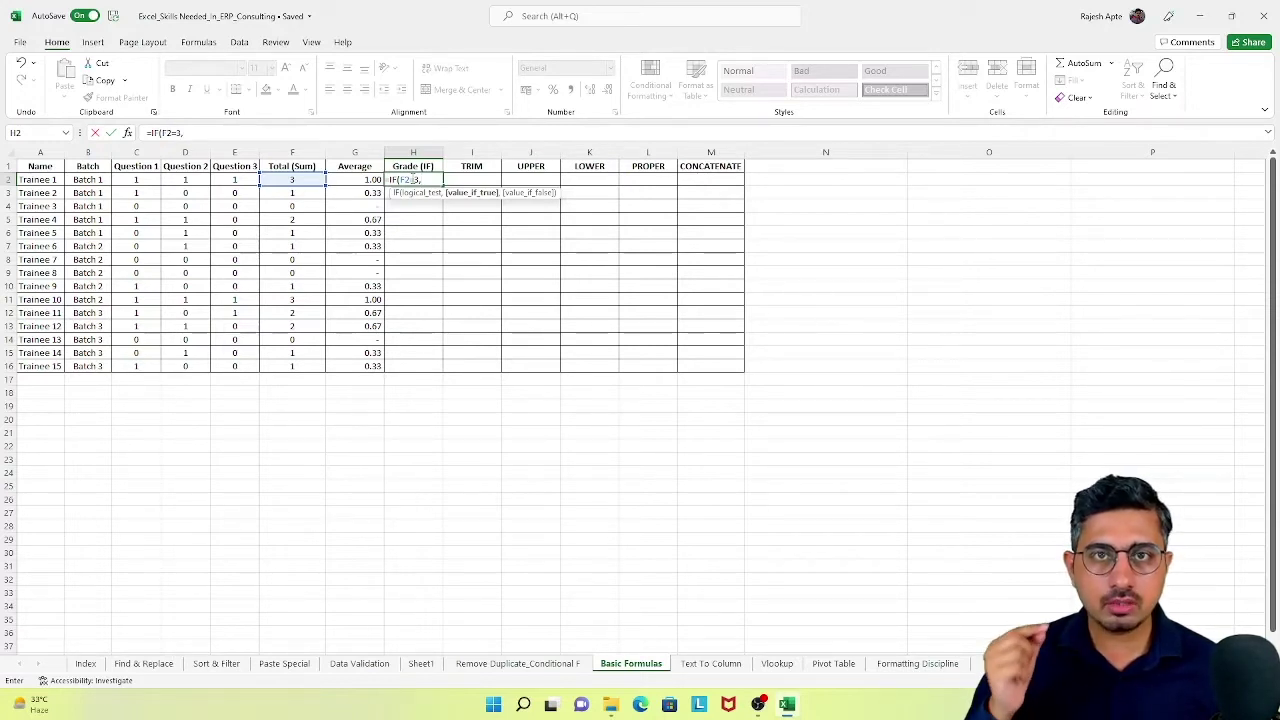
pyautogui.write('"')
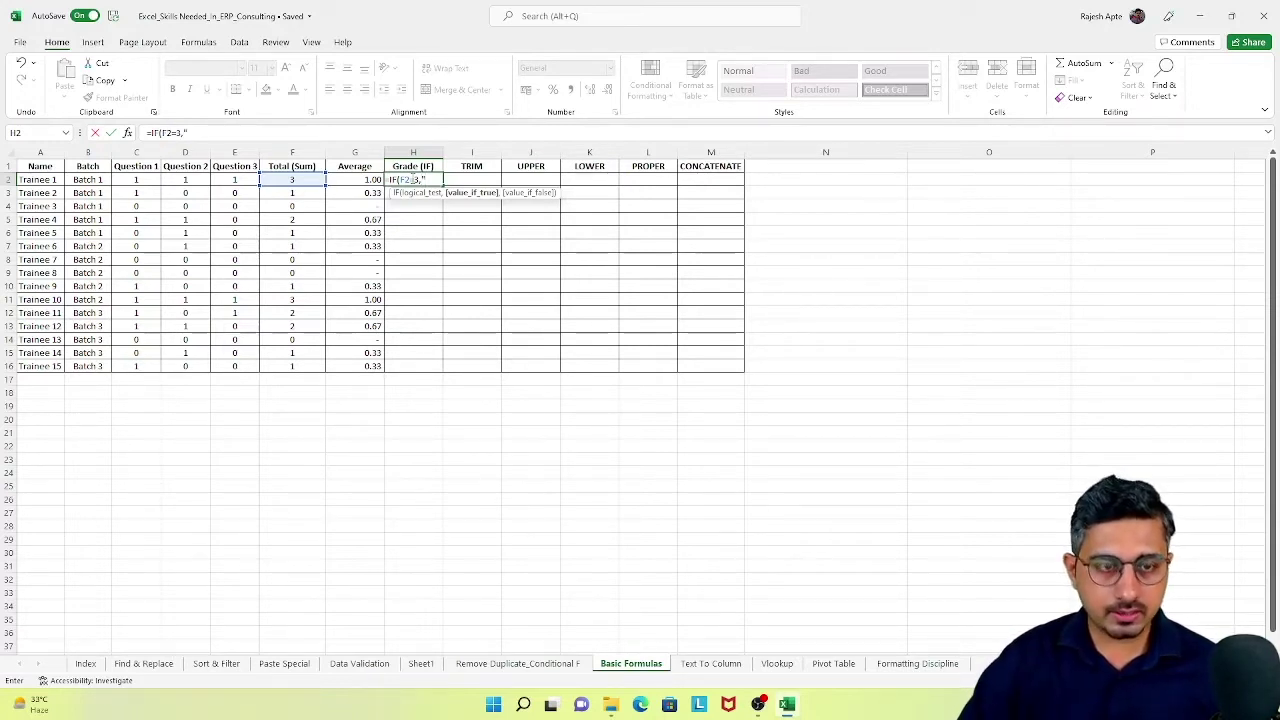
pyautogui.write('Grade A"')
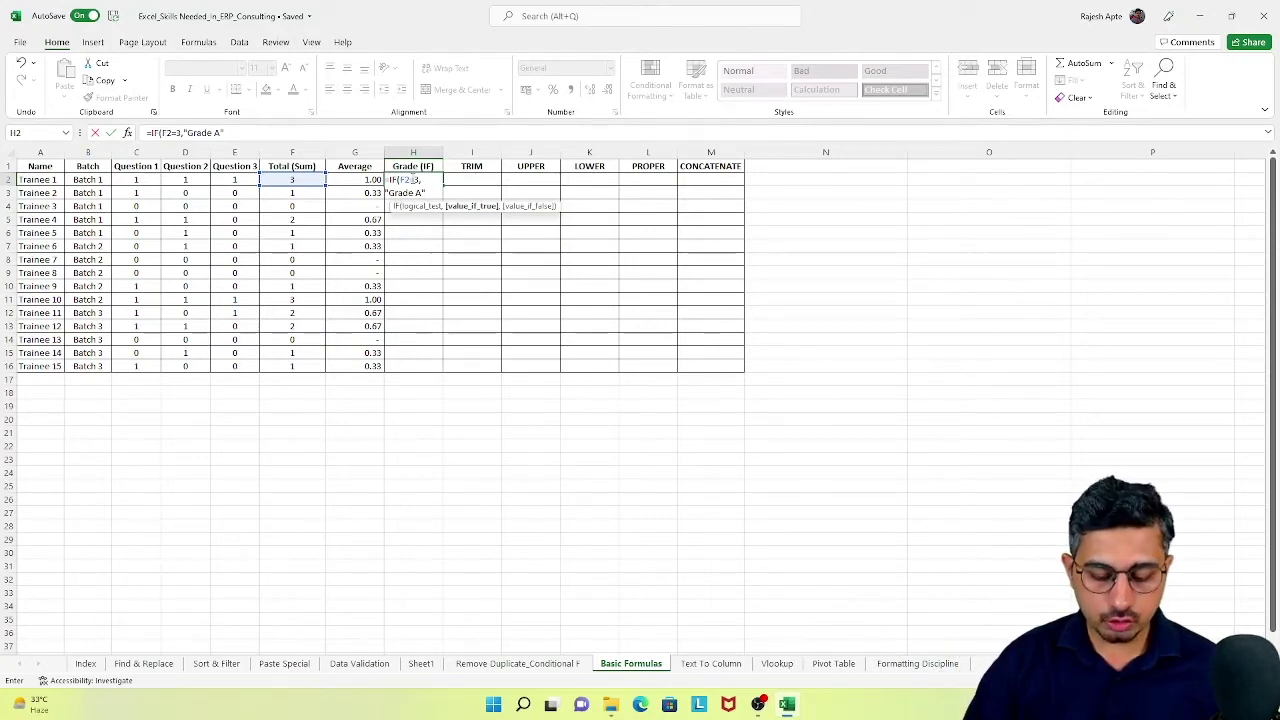
pyautogui.write(',')
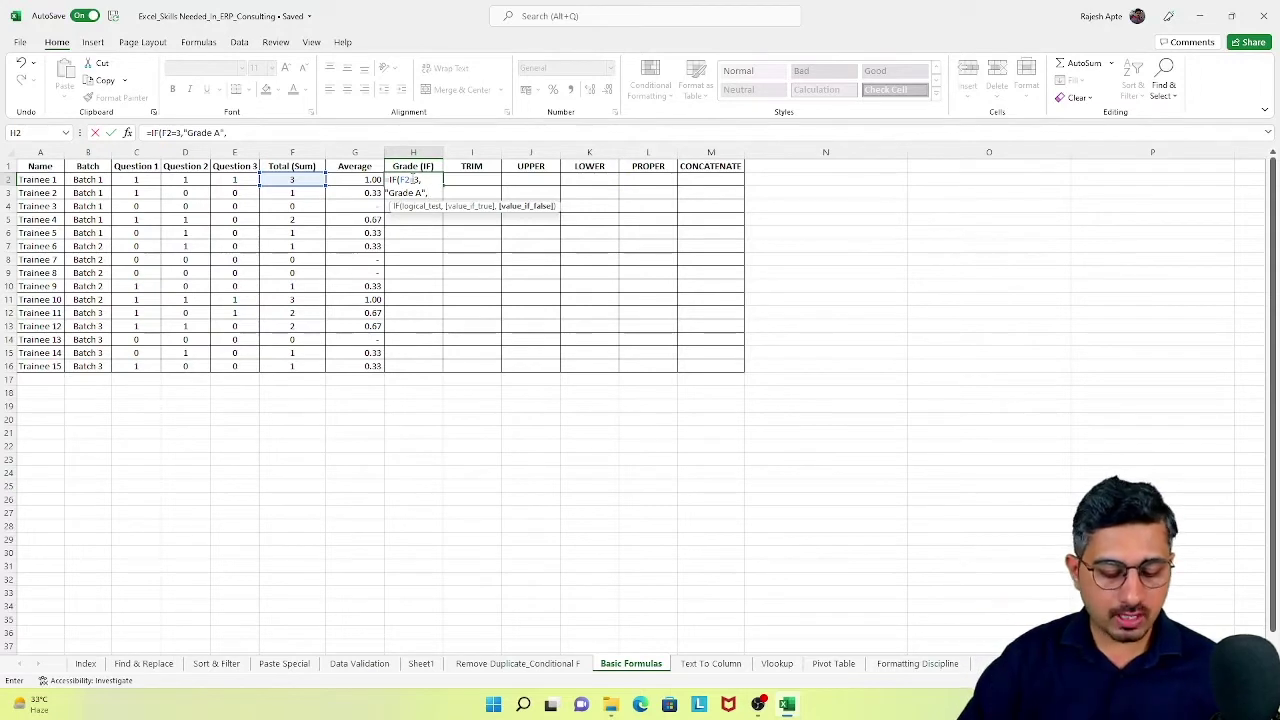
pyautogui.write('"Grade B')
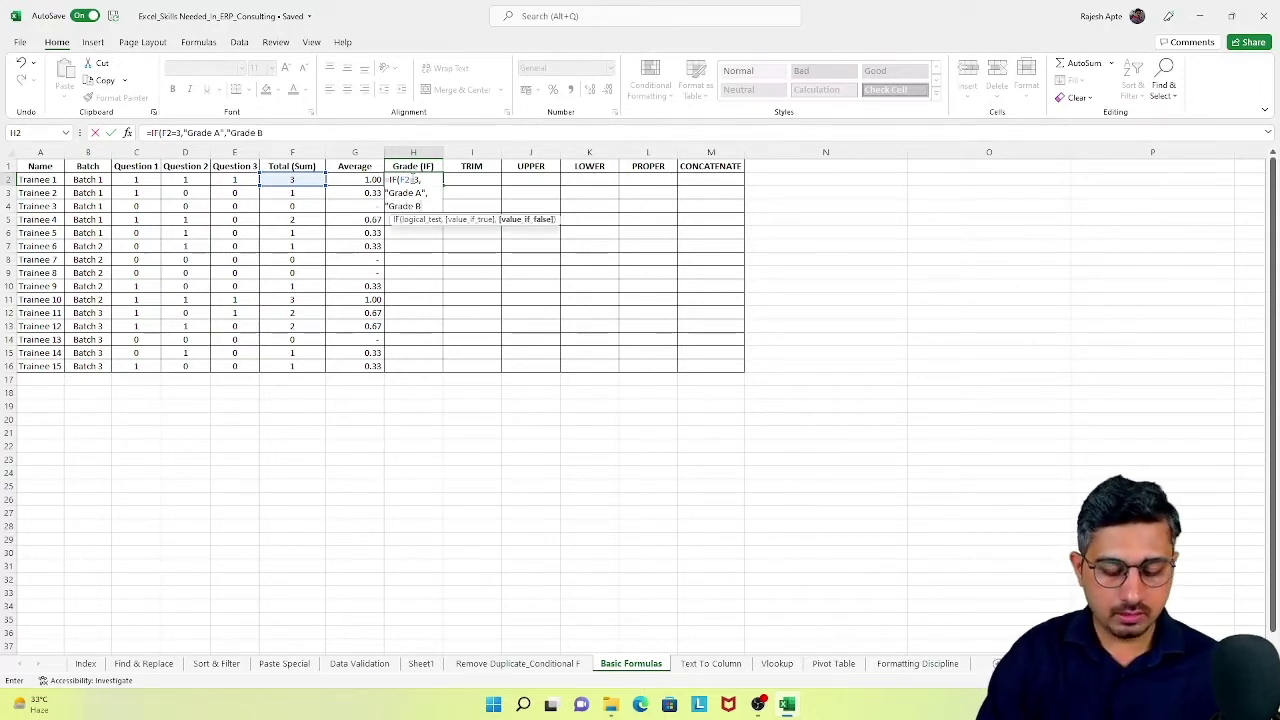
pyautogui.write('"')
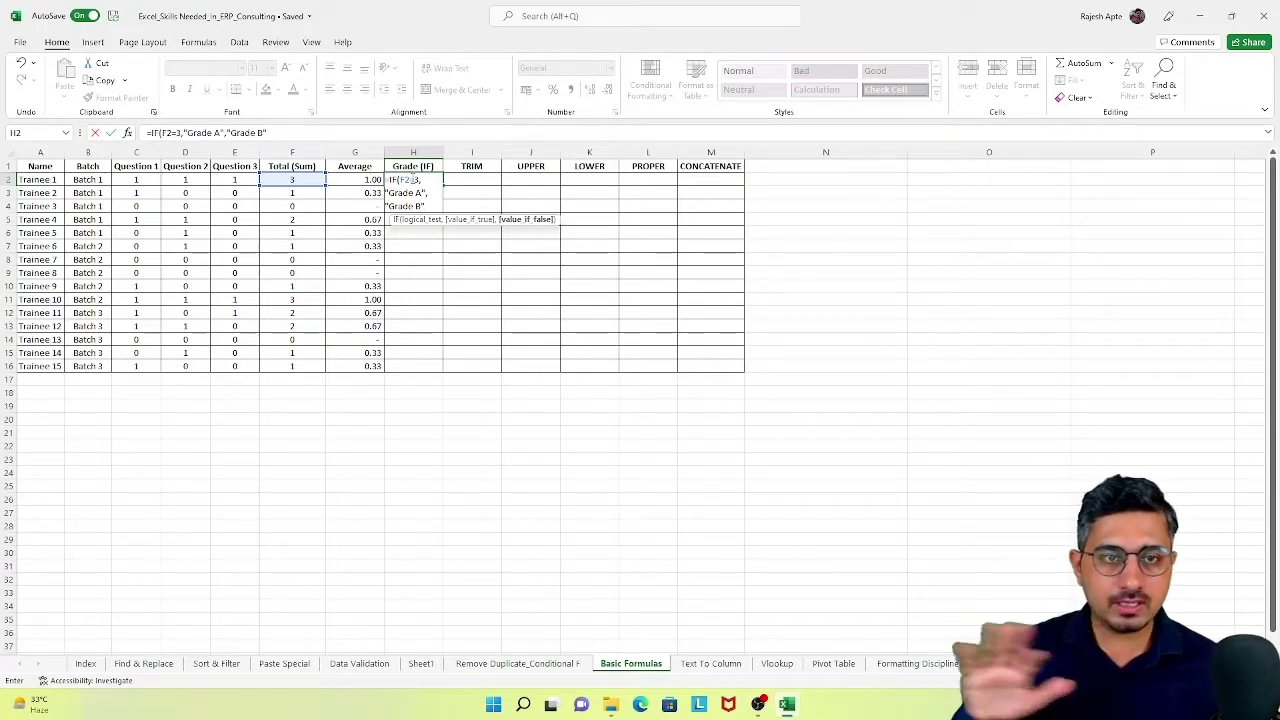
pyautogui.write(')')
pyautogui.press('Return')
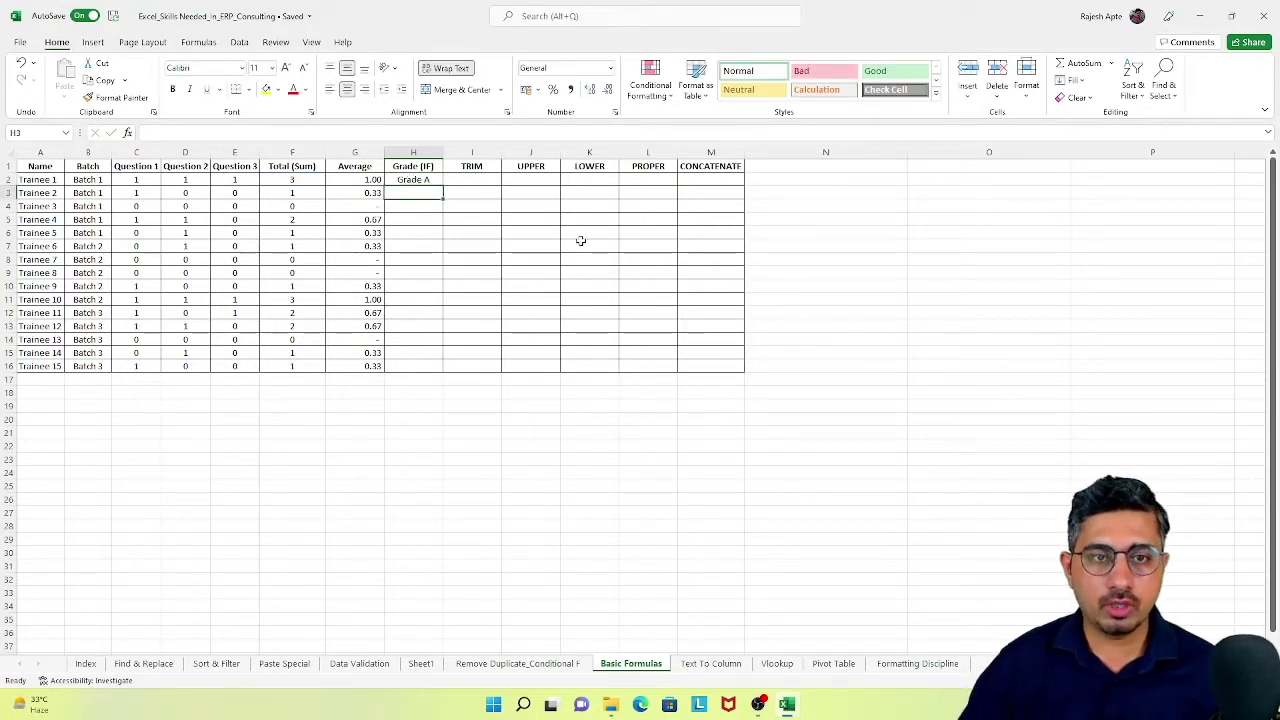
# Reopen the IF formula in H2 for editing and remove its "Grade B" false value and closing bracket, keeping =IF(F2=3,"Grade A".
pyautogui.press('Up')
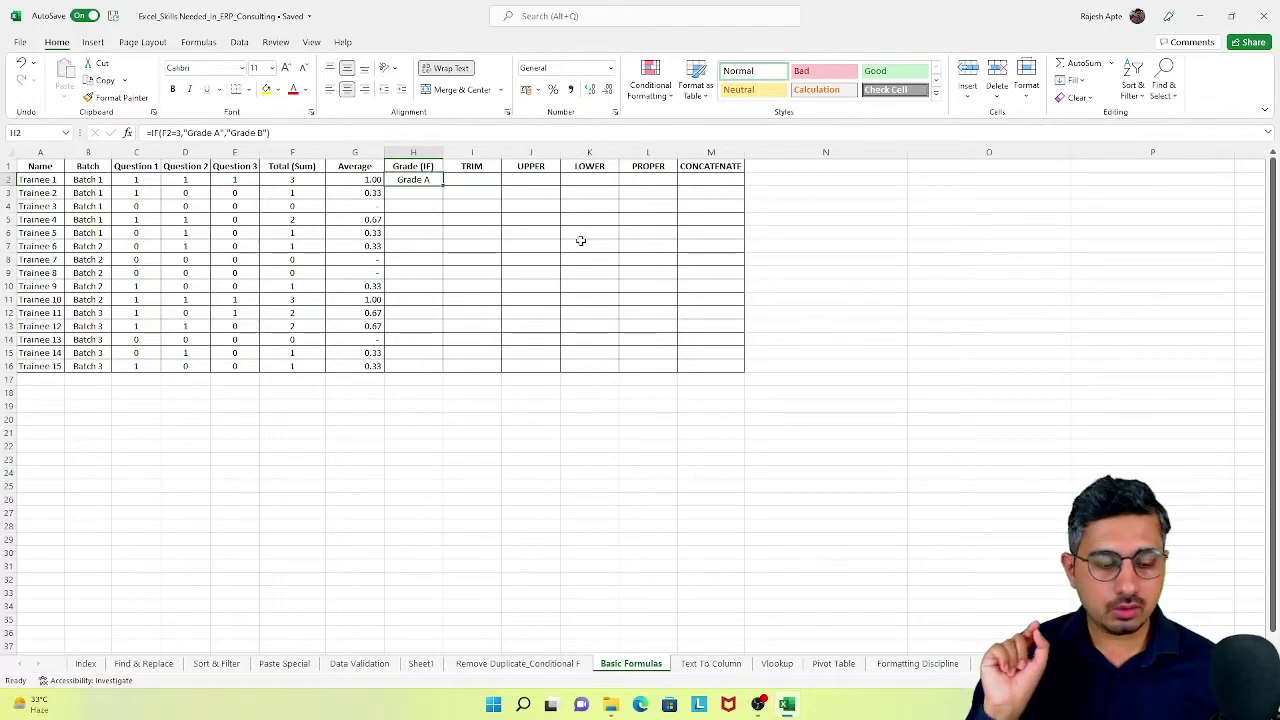
pyautogui.press('F2')
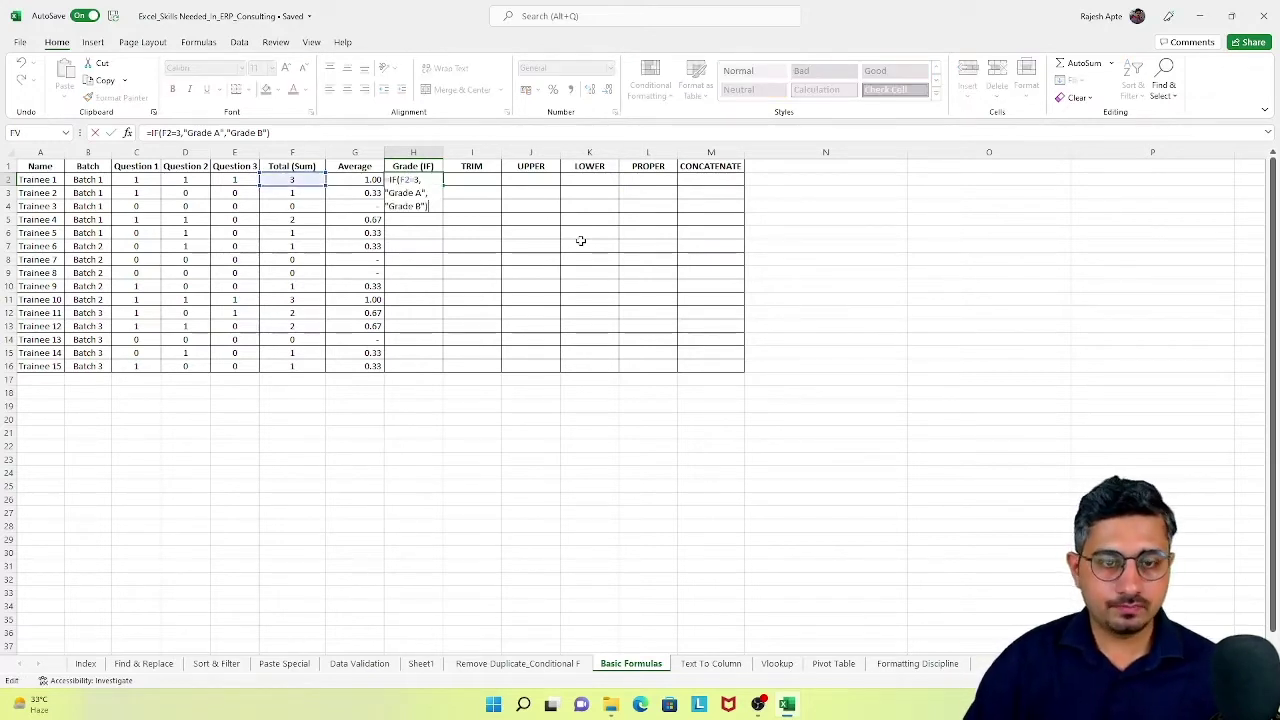
pyautogui.press('BackSpace')
pyautogui.press('BackSpace')
pyautogui.press('BackSpace')
pyautogui.press('BackSpace')
pyautogui.press('BackSpace')
pyautogui.press('BackSpace')
pyautogui.press('BackSpace')
pyautogui.press('BackSpace')
pyautogui.press('BackSpace')
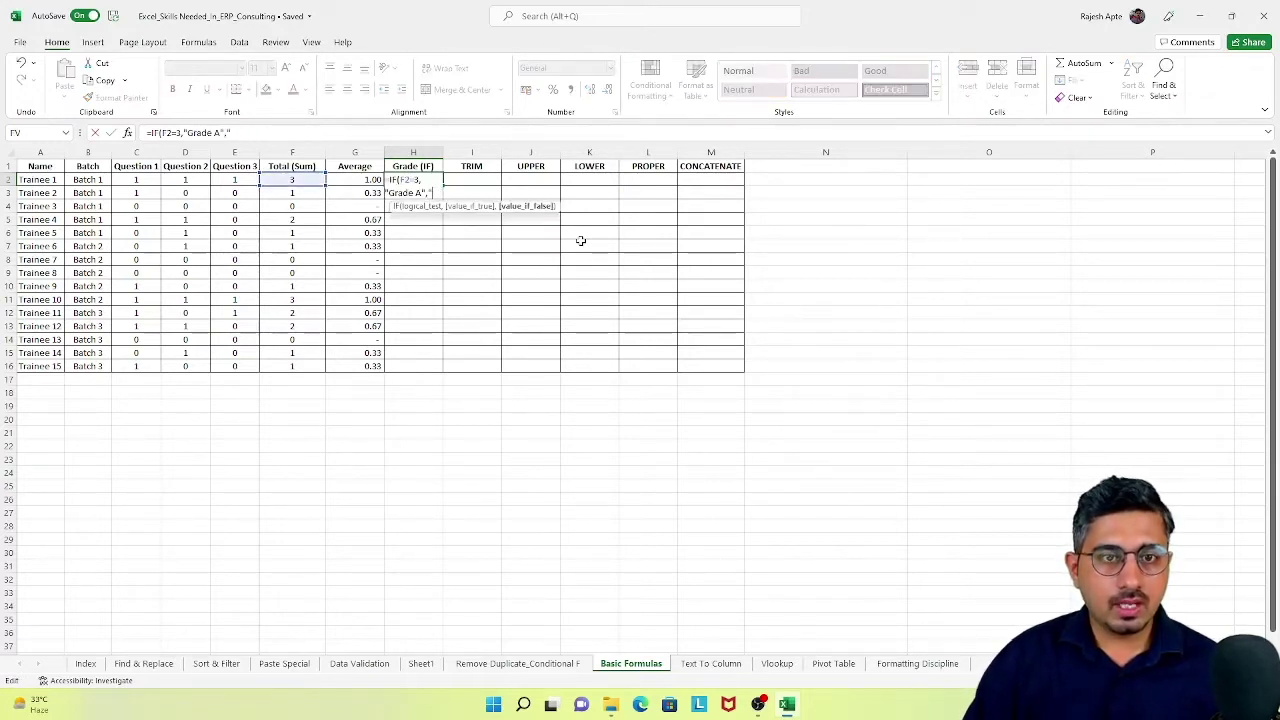
pyautogui.press('BackSpace')
pyautogui.press('BackSpace')
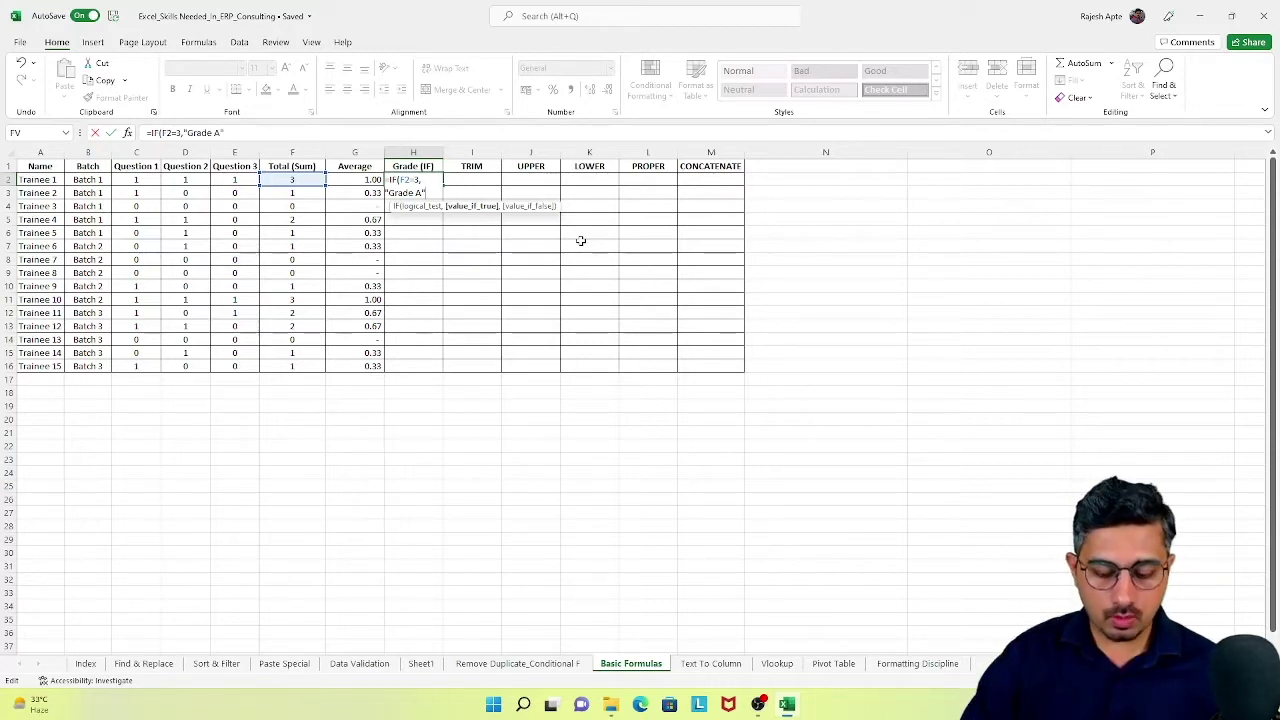
# Nest a second condition in the H2 formula as the false value: IF(F2=2,"Grade B".
pyautogui.write(',')
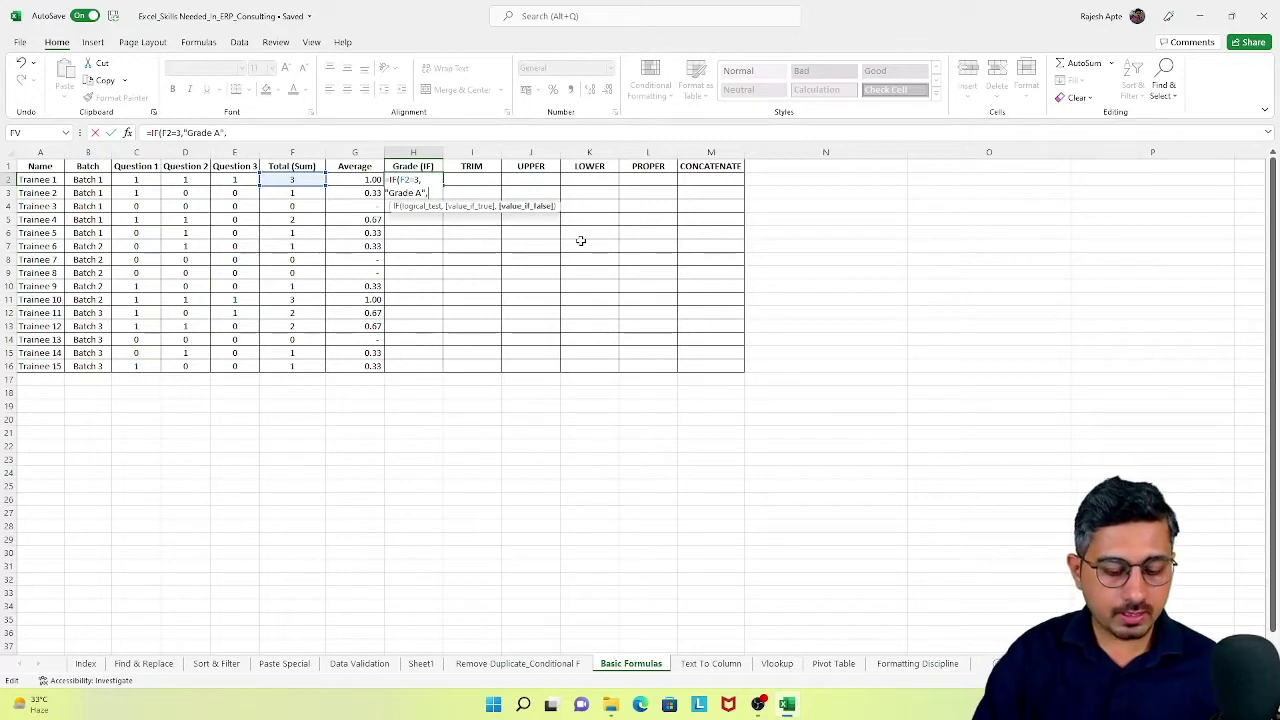
pyautogui.write('IF')
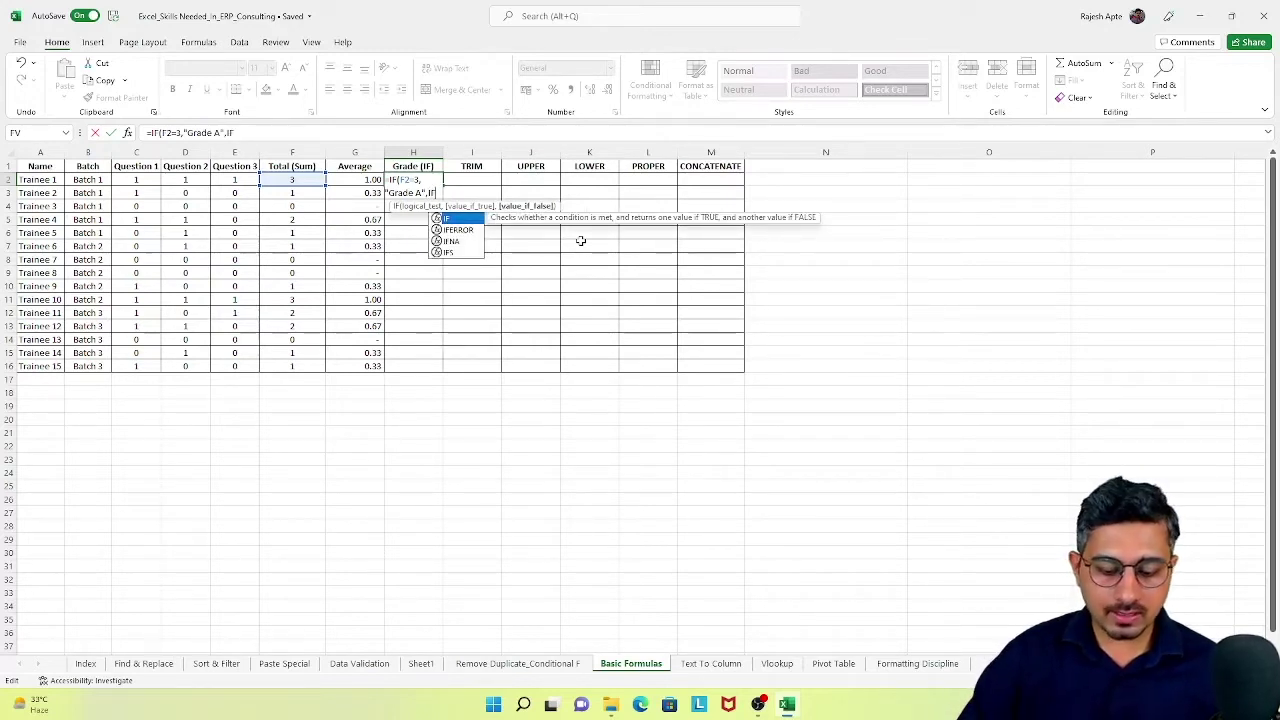
pyautogui.write('(')
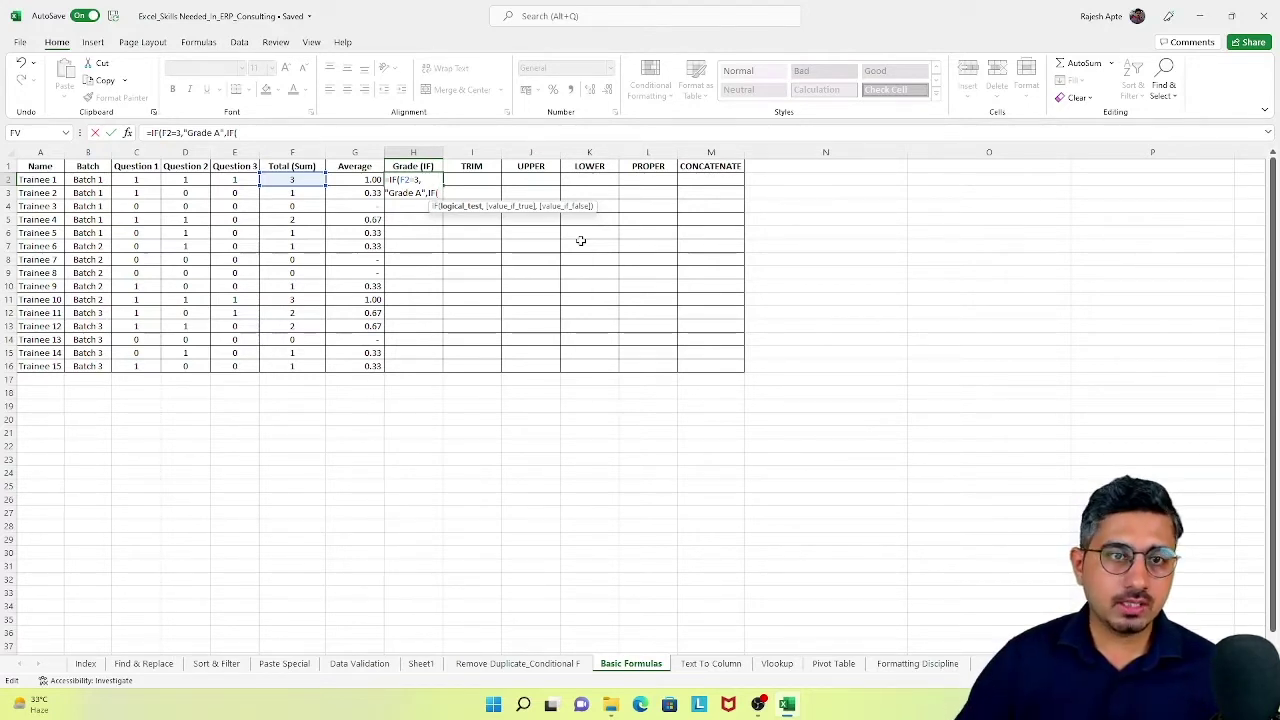
pyautogui.click(298, 179)
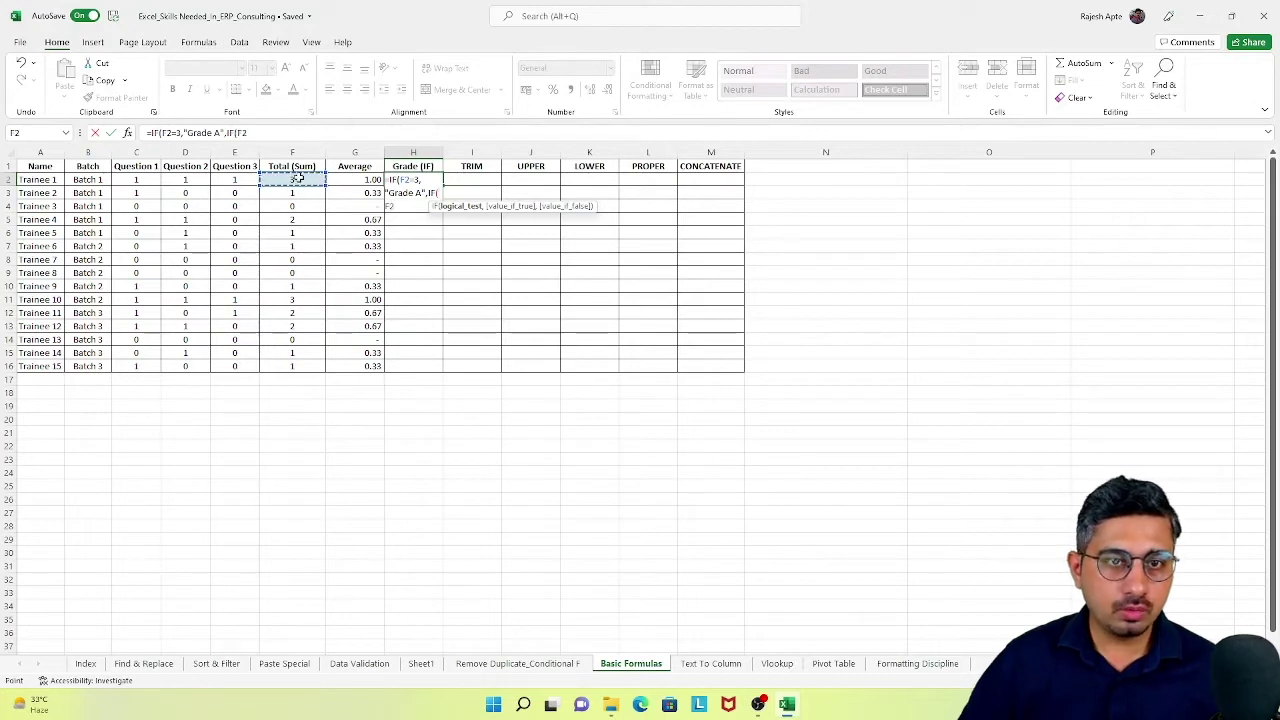
pyautogui.write('=')
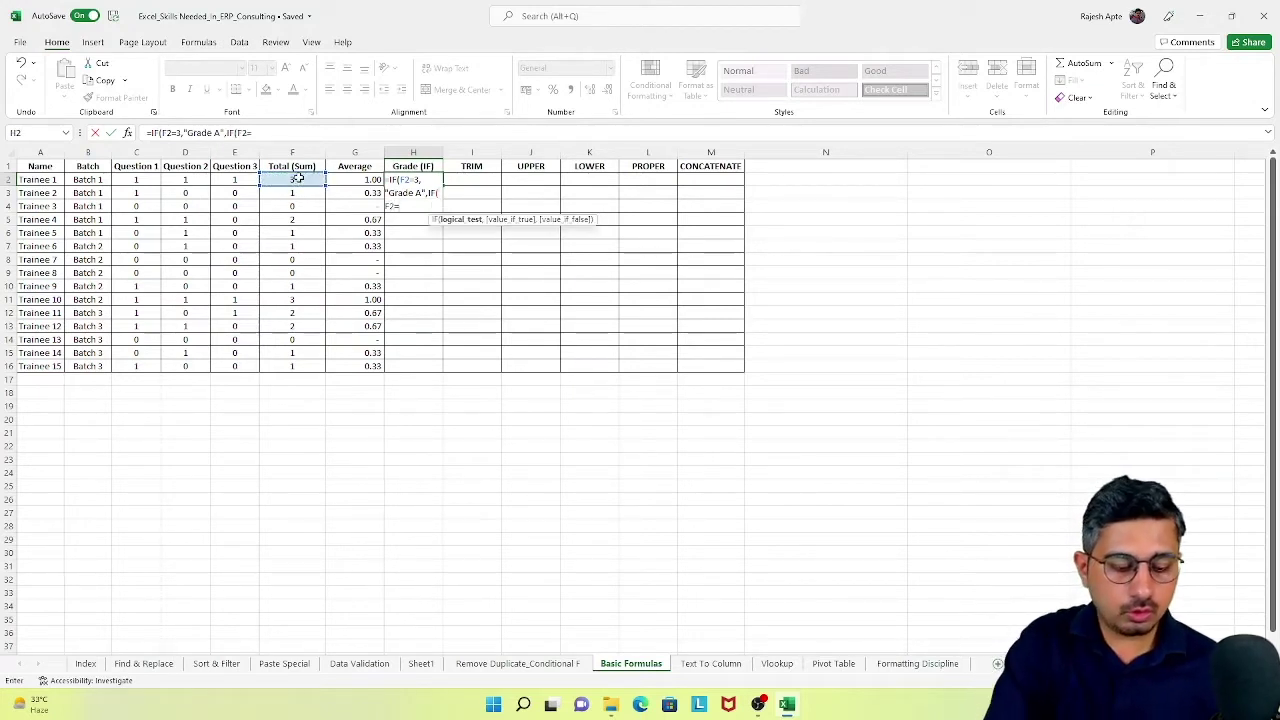
pyautogui.write('2')
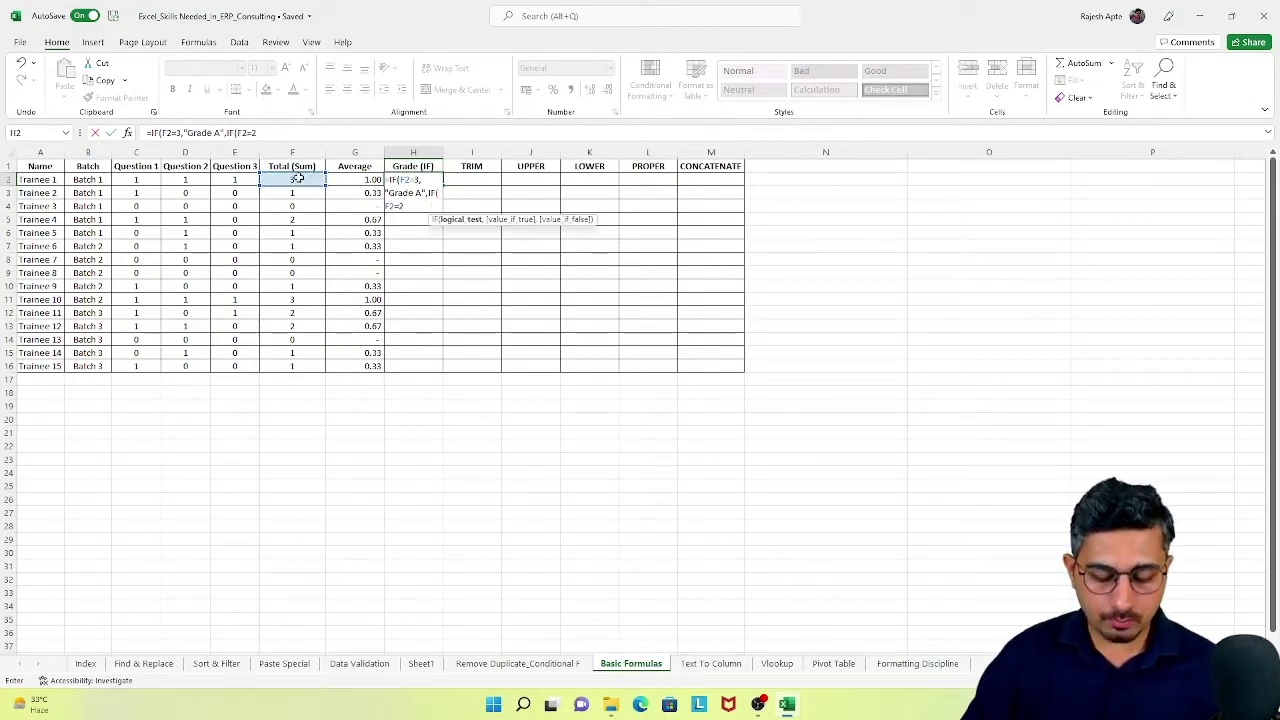
pyautogui.write(',')
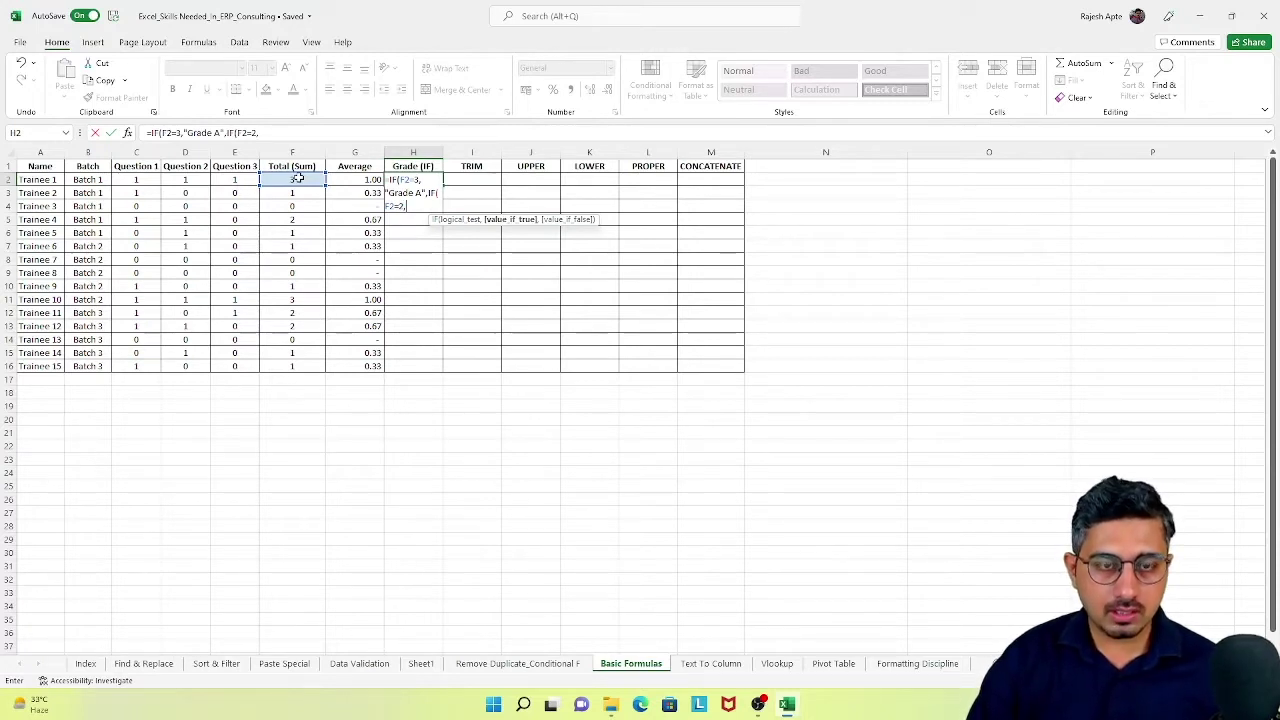
pyautogui.write('"Grade')
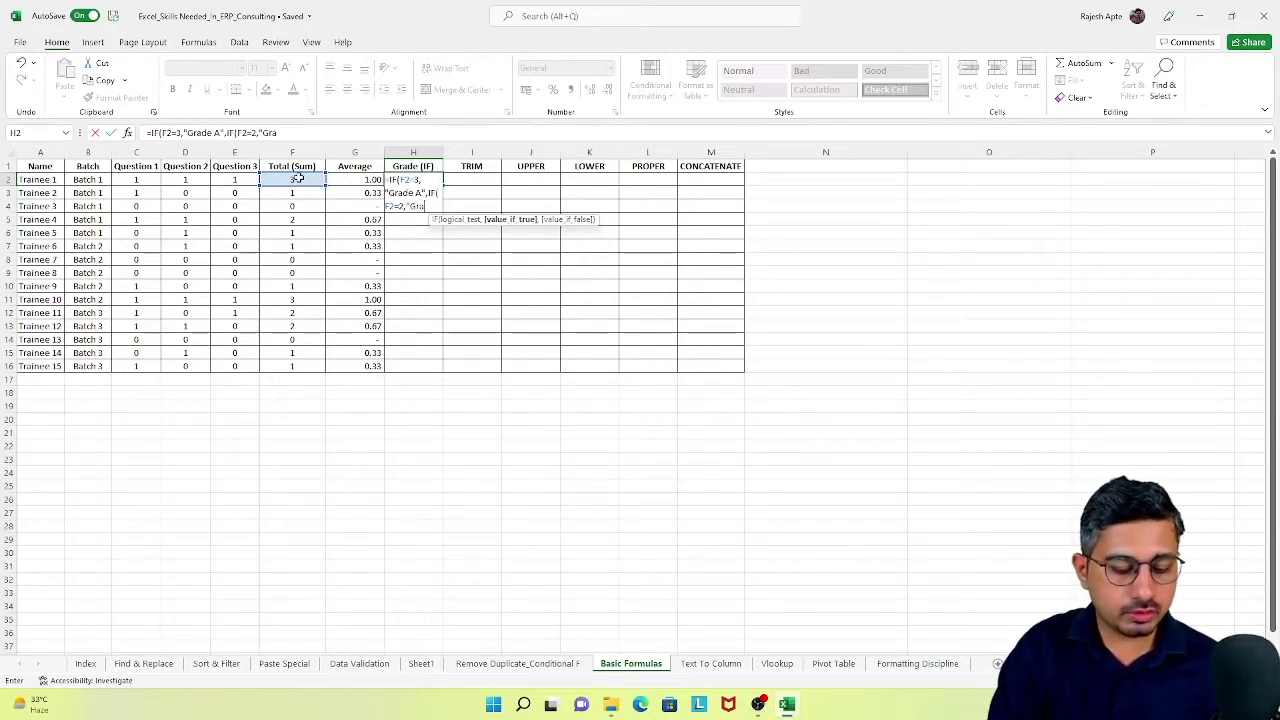
pyautogui.write(' B"')
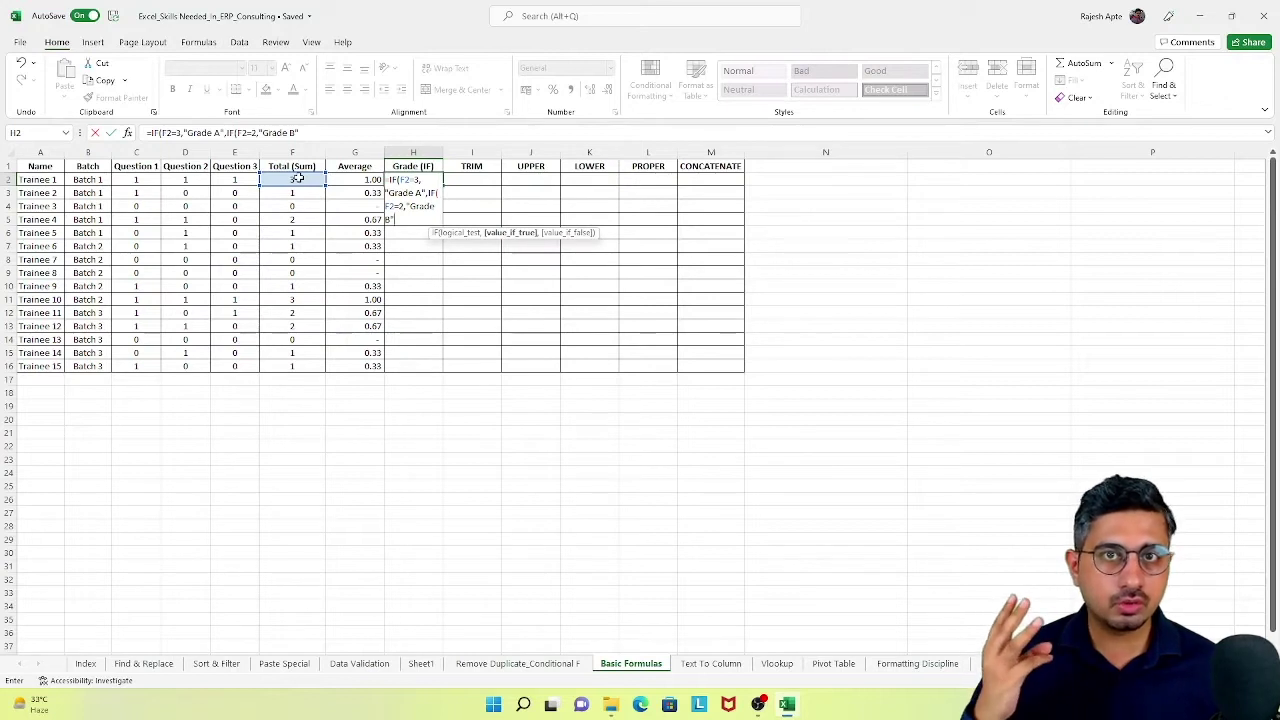
# Nest a third condition in the H2 formula for totals below 2: IF(F2<2,"Grade C".
pyautogui.write(',')
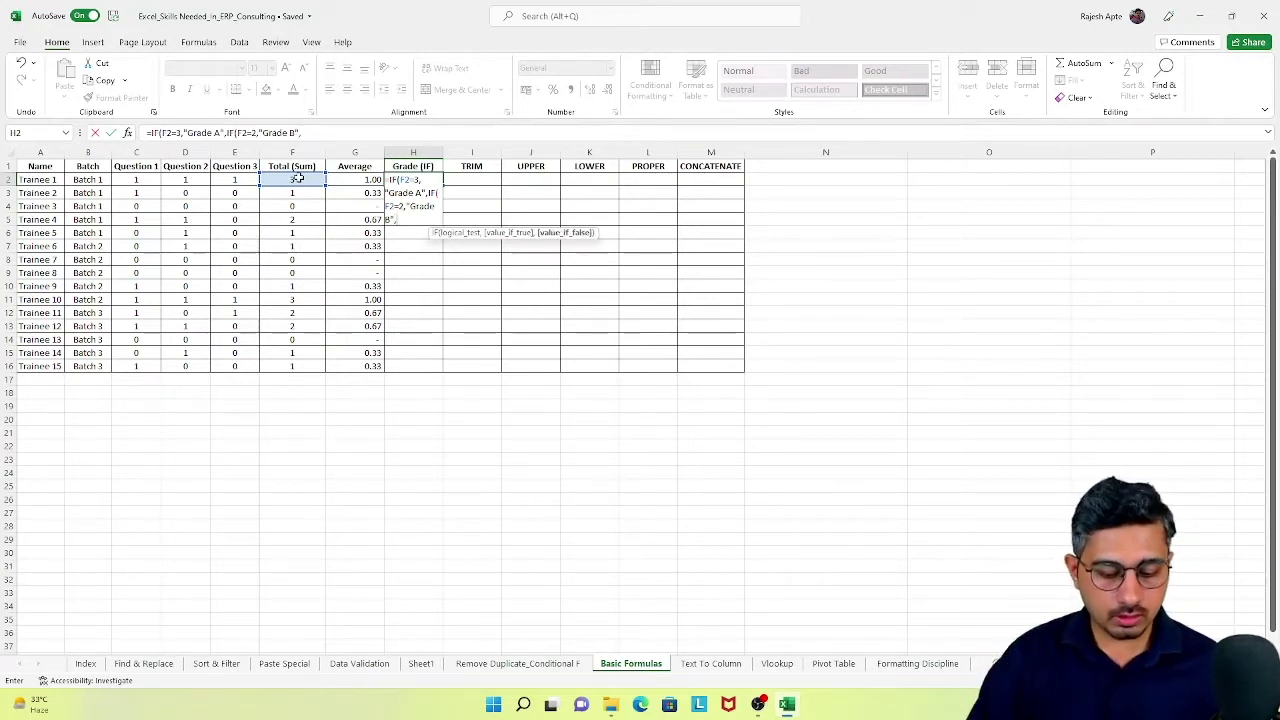
pyautogui.write('IF')
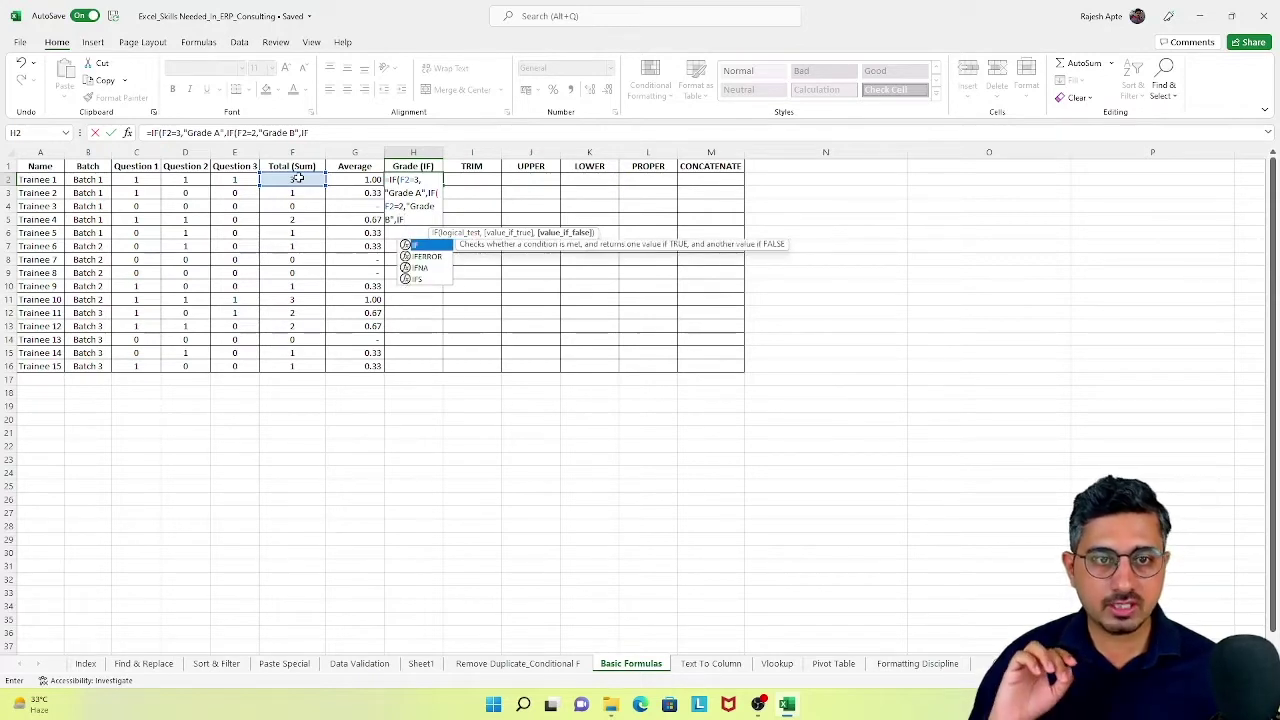
pyautogui.write('(')
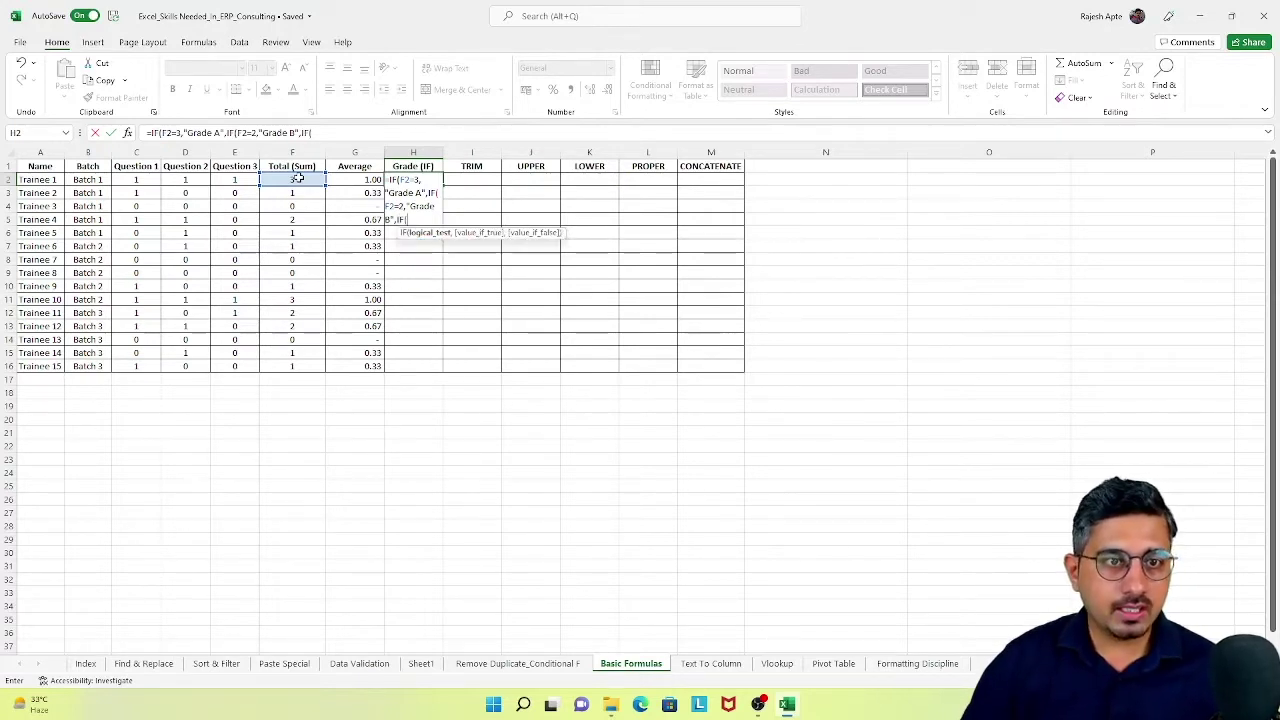
pyautogui.click(298, 178)
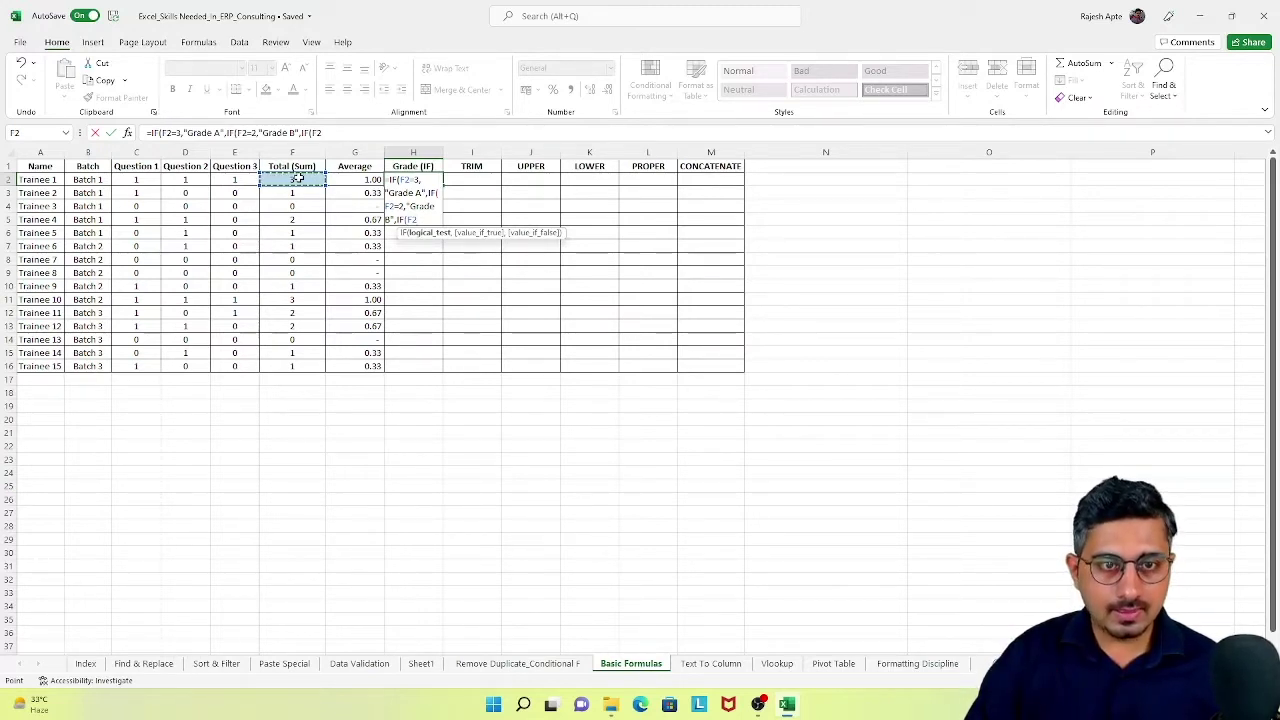
pyautogui.write('<2')
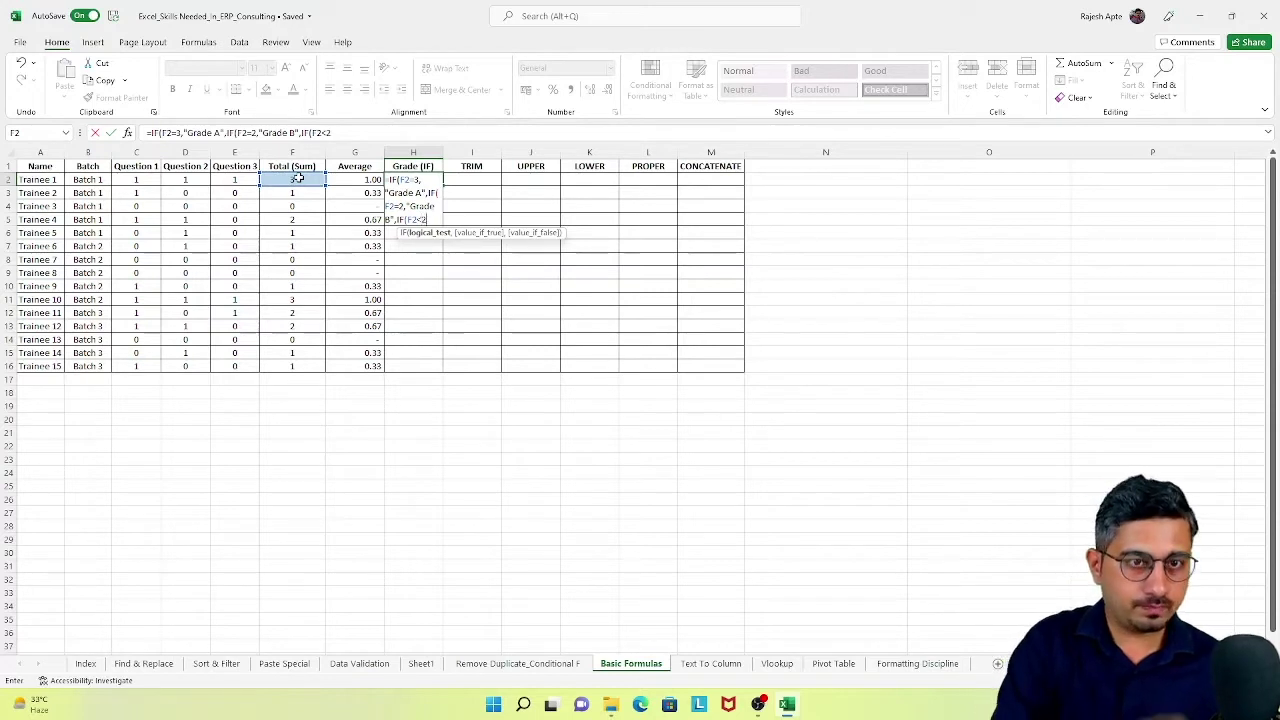
pyautogui.write(',')
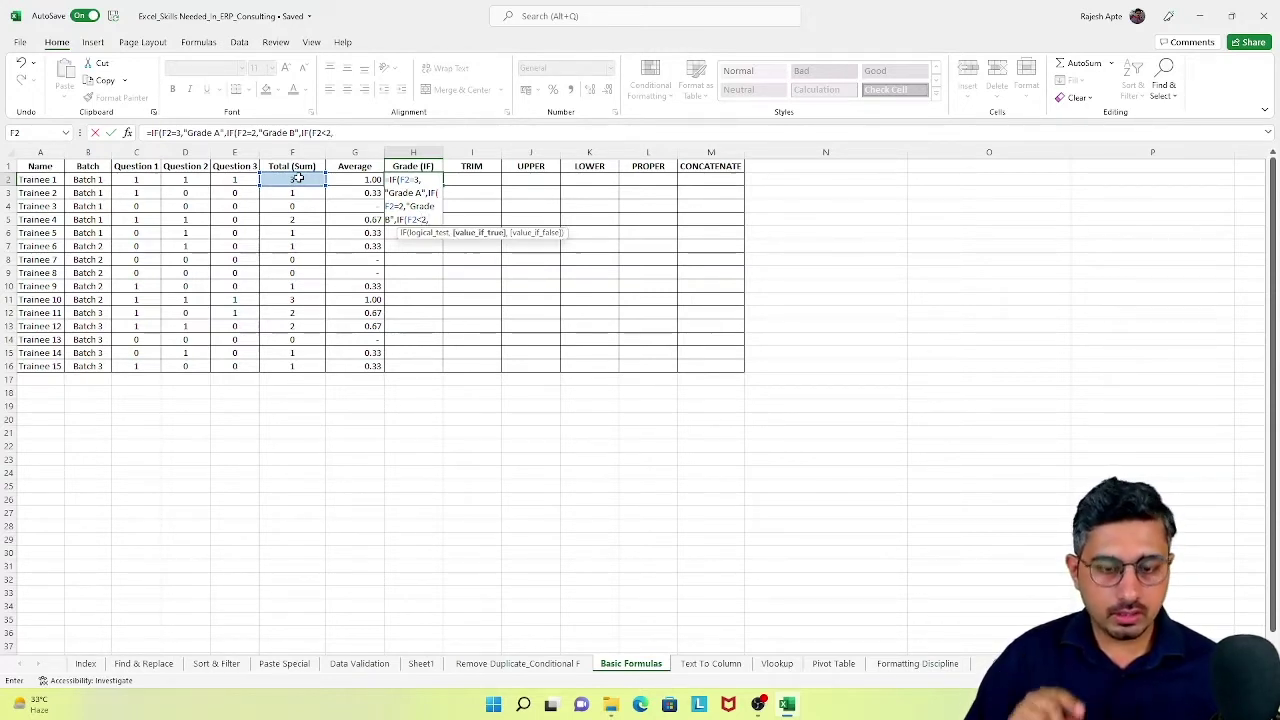
pyautogui.write('"')
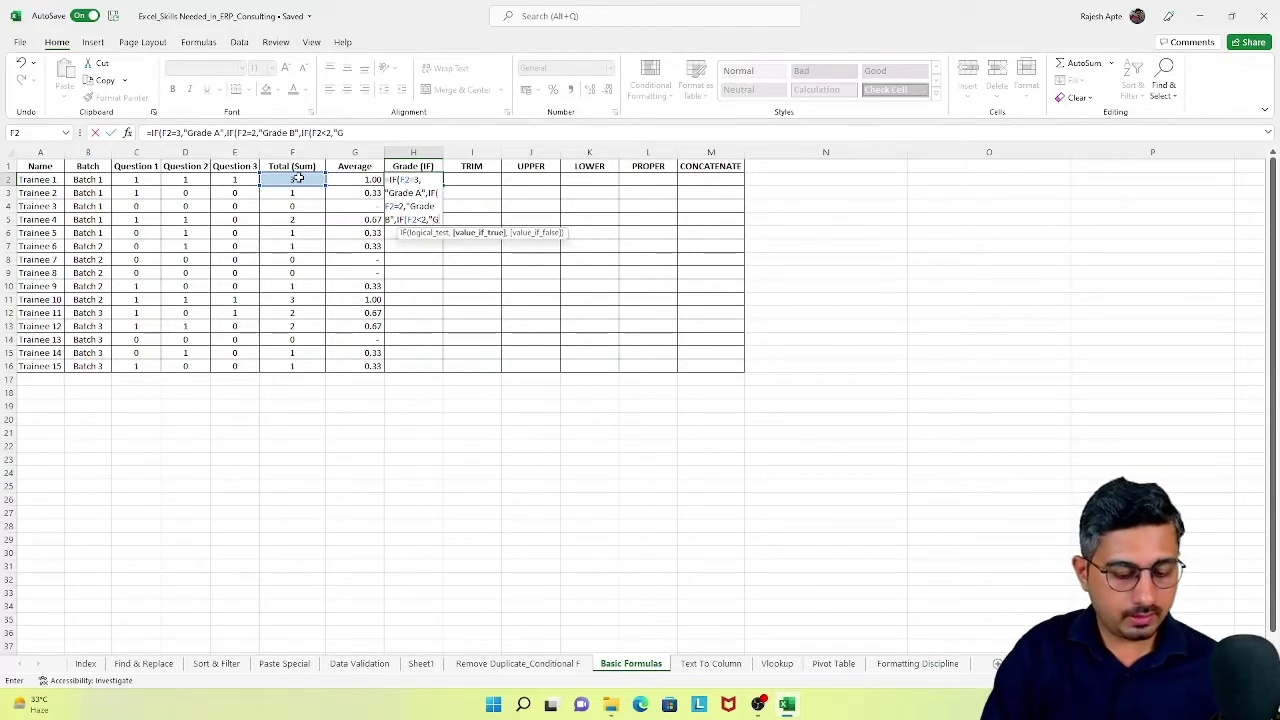
pyautogui.write('GRADE')
pyautogui.press('BackSpace')
pyautogui.press('BackSpace')
pyautogui.press('BackSpace')
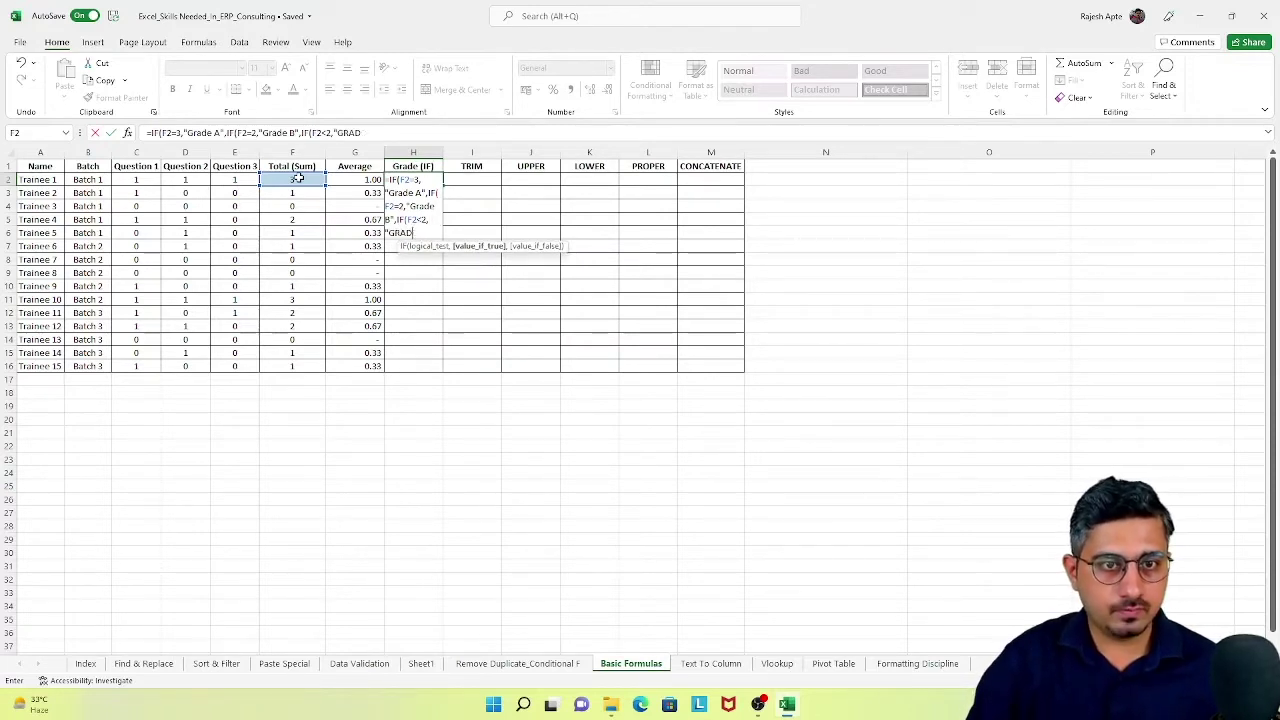
pyautogui.write('rade C')
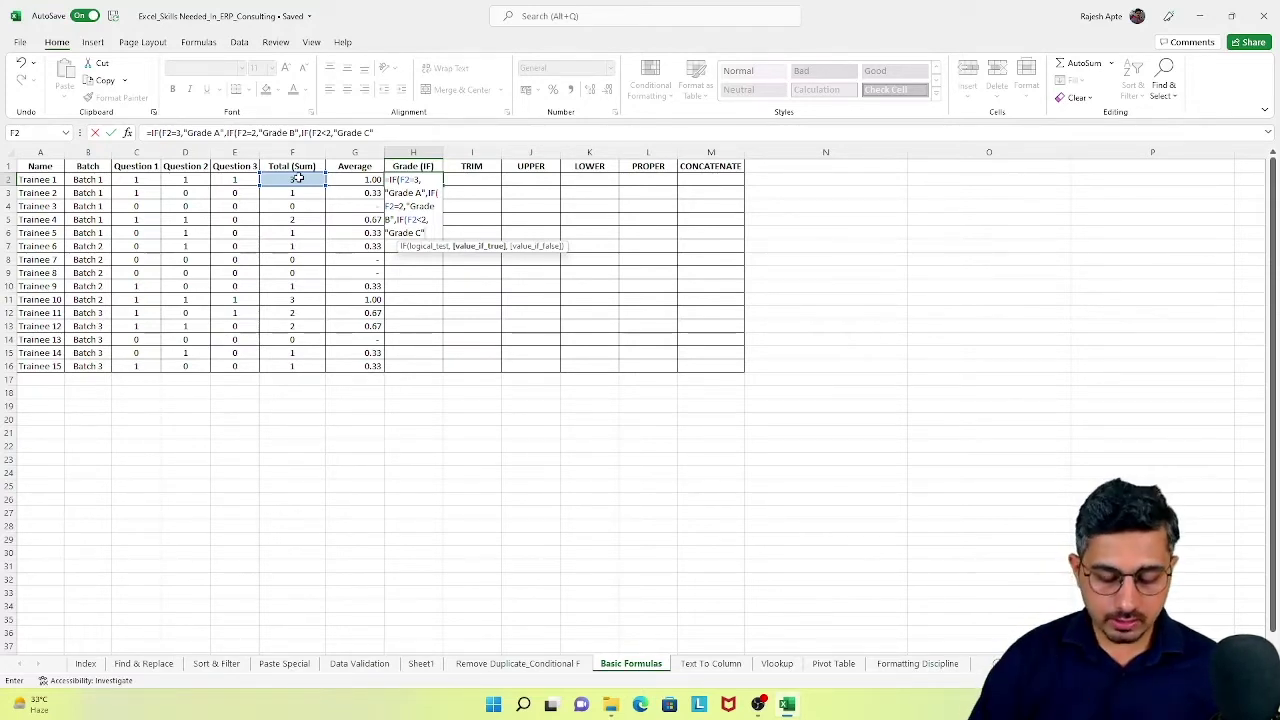
# Complete the nested IF formula in H2 with "FALSE" as the final false value and close all three brackets.
pyautogui.write(',"FALSE')
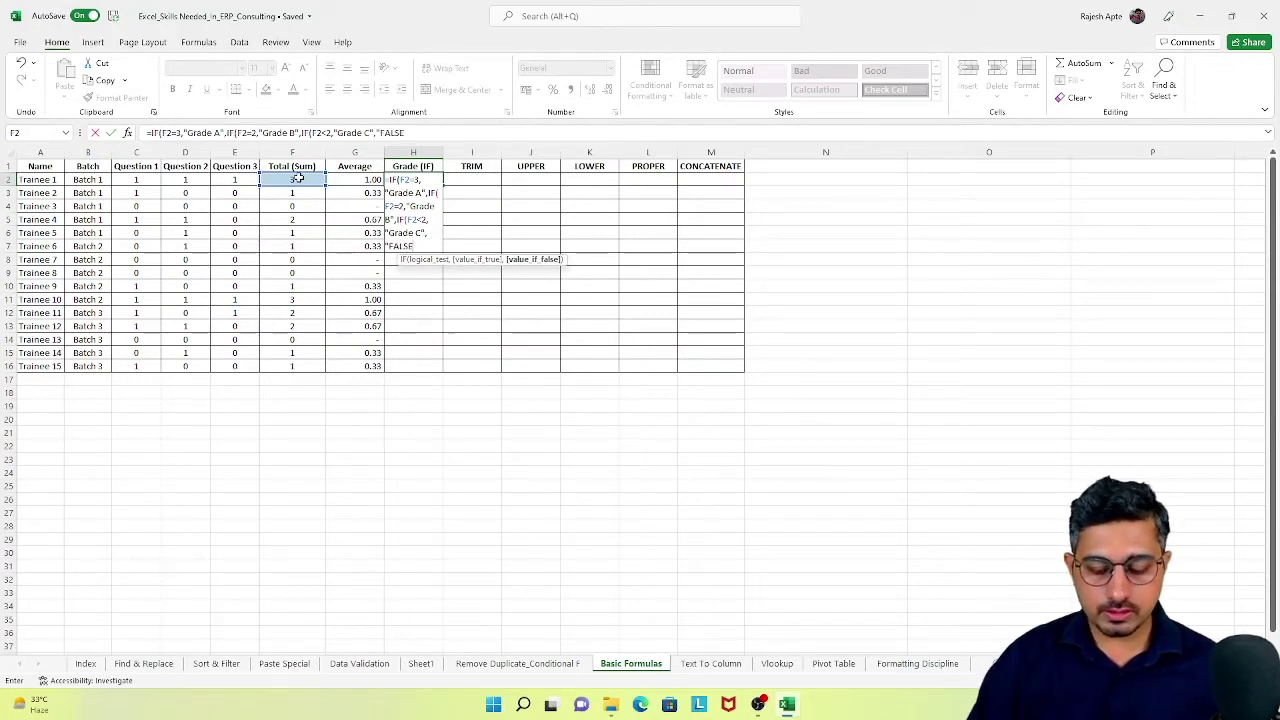
pyautogui.write('"')
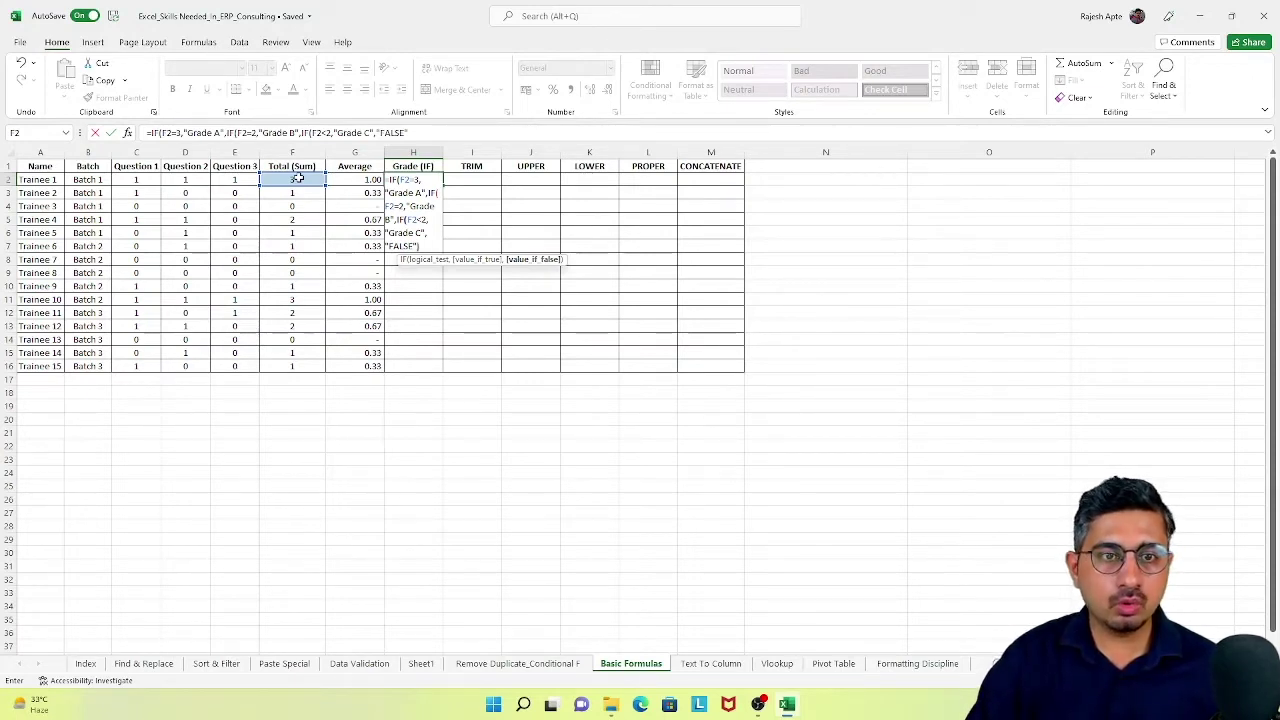
pyautogui.write(')')
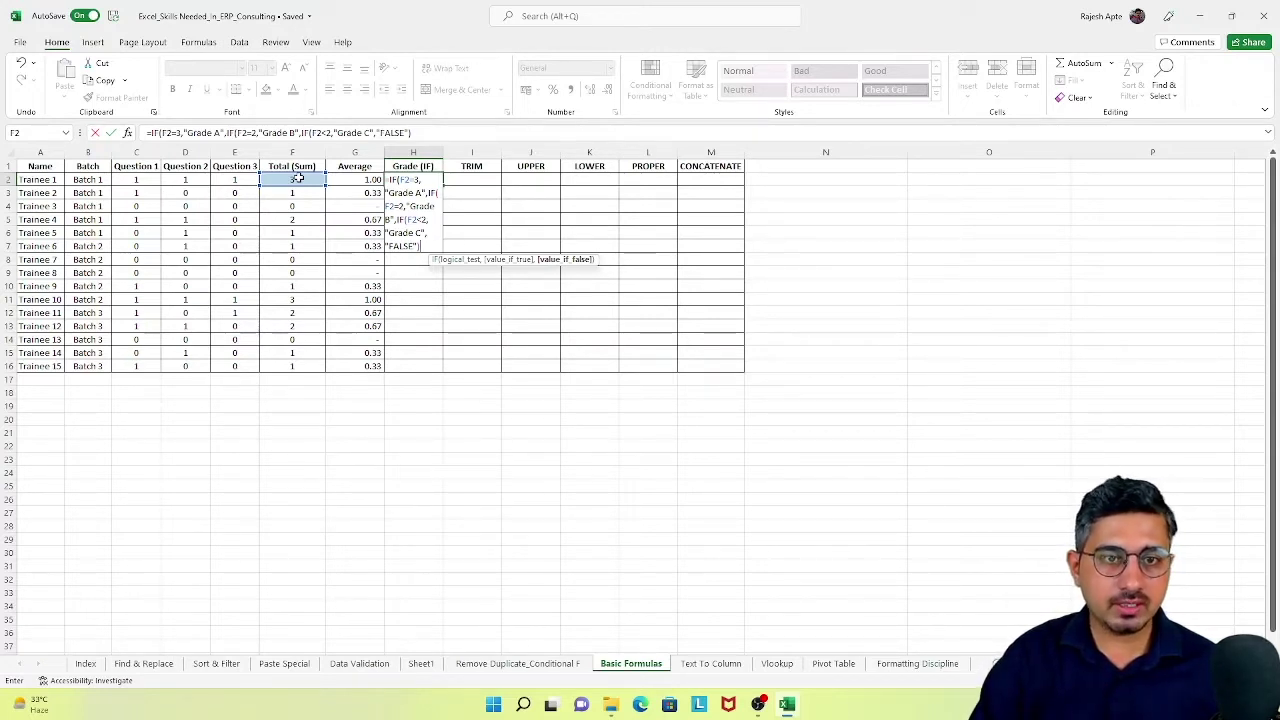
pyautogui.write(')')
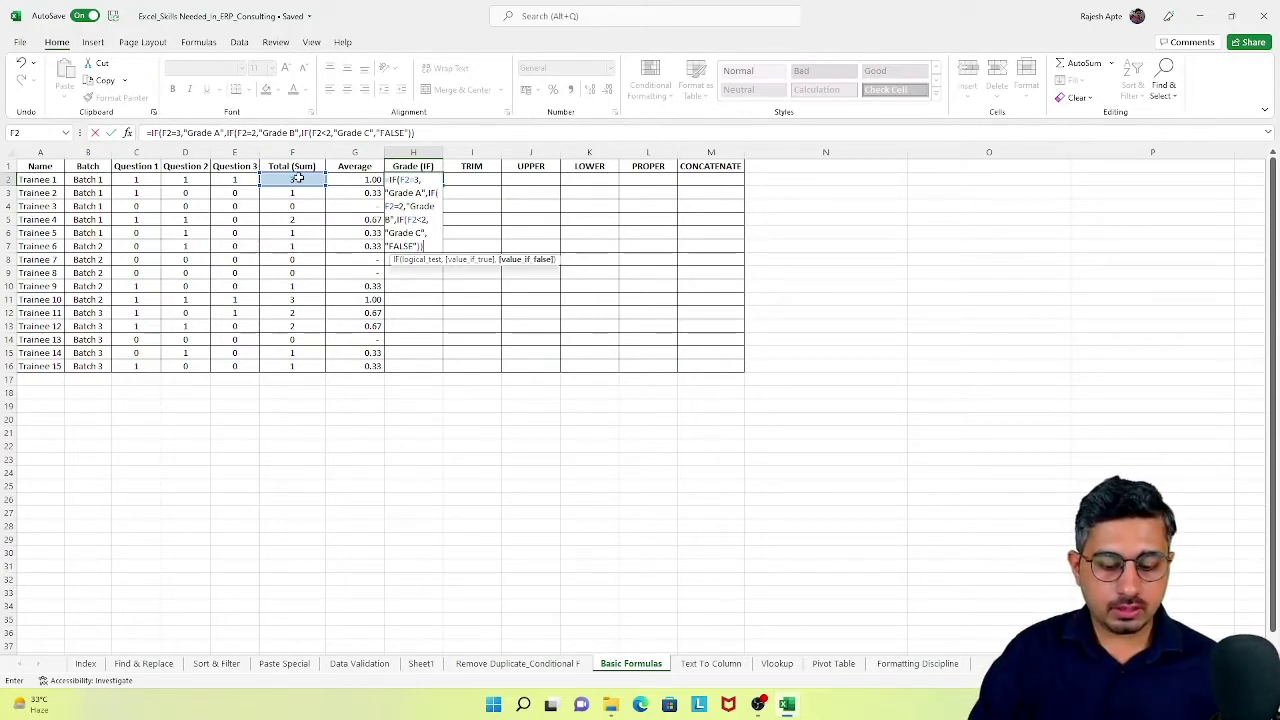
pyautogui.write(')')
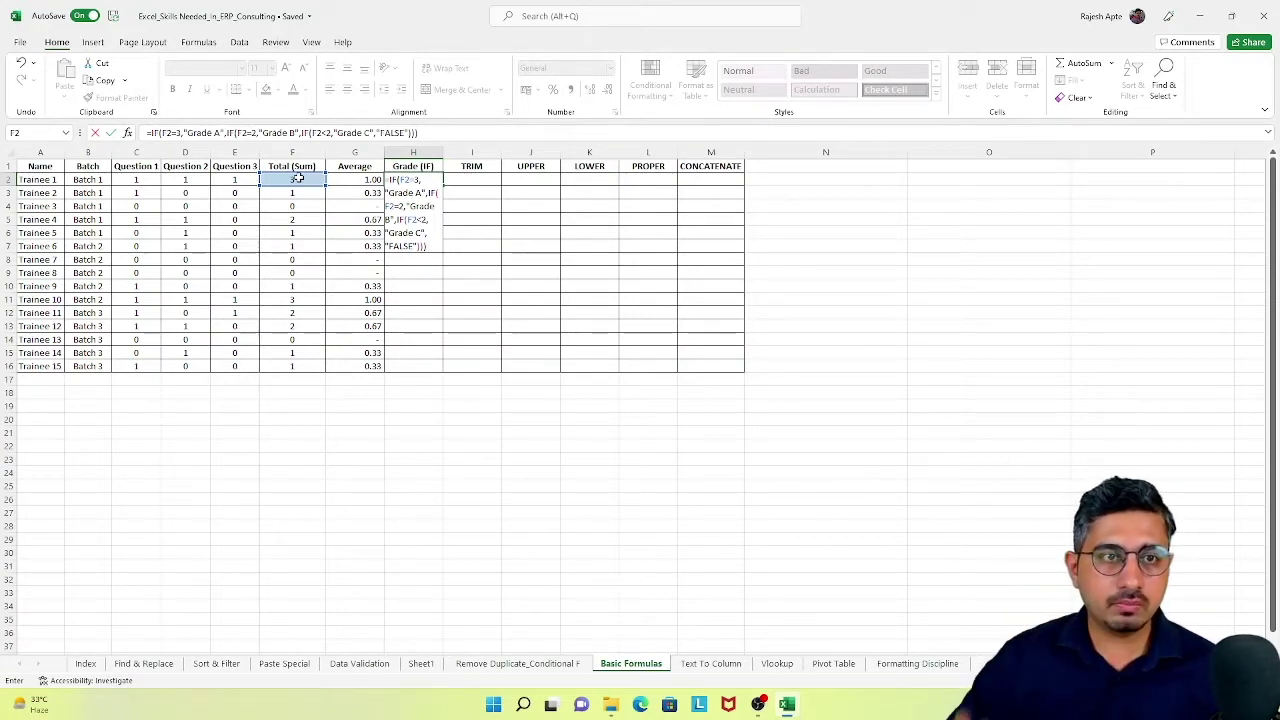
pyautogui.press('Return')
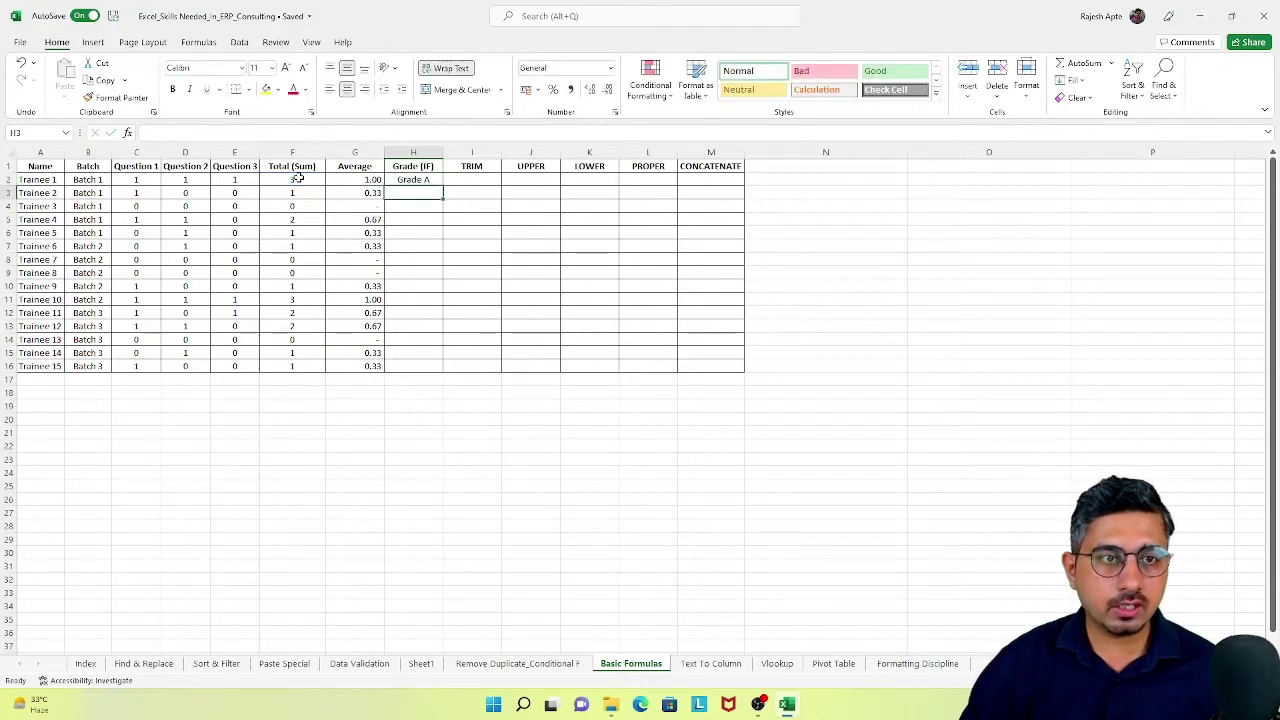
# Copy the nested IF formula from H2 into H3:H16 to grade the remaining trainees.
pyautogui.press('Up')
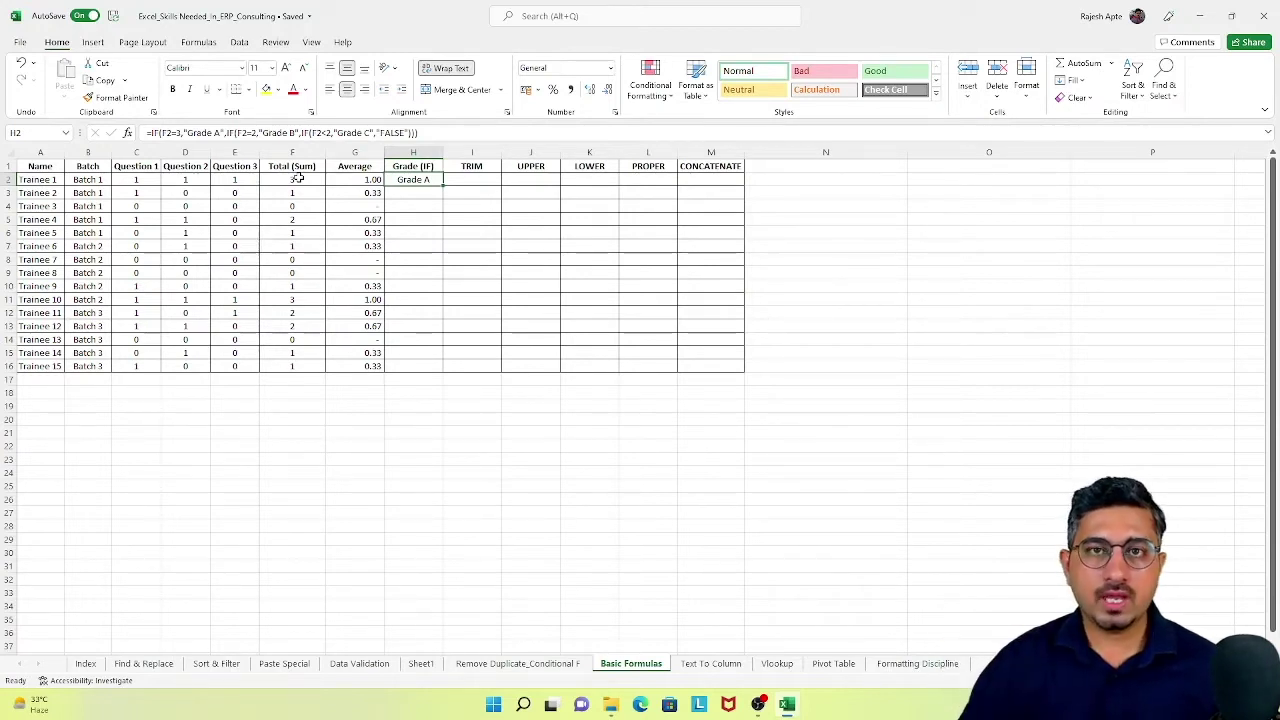
pyautogui.hotkey('ctrl', 'c')
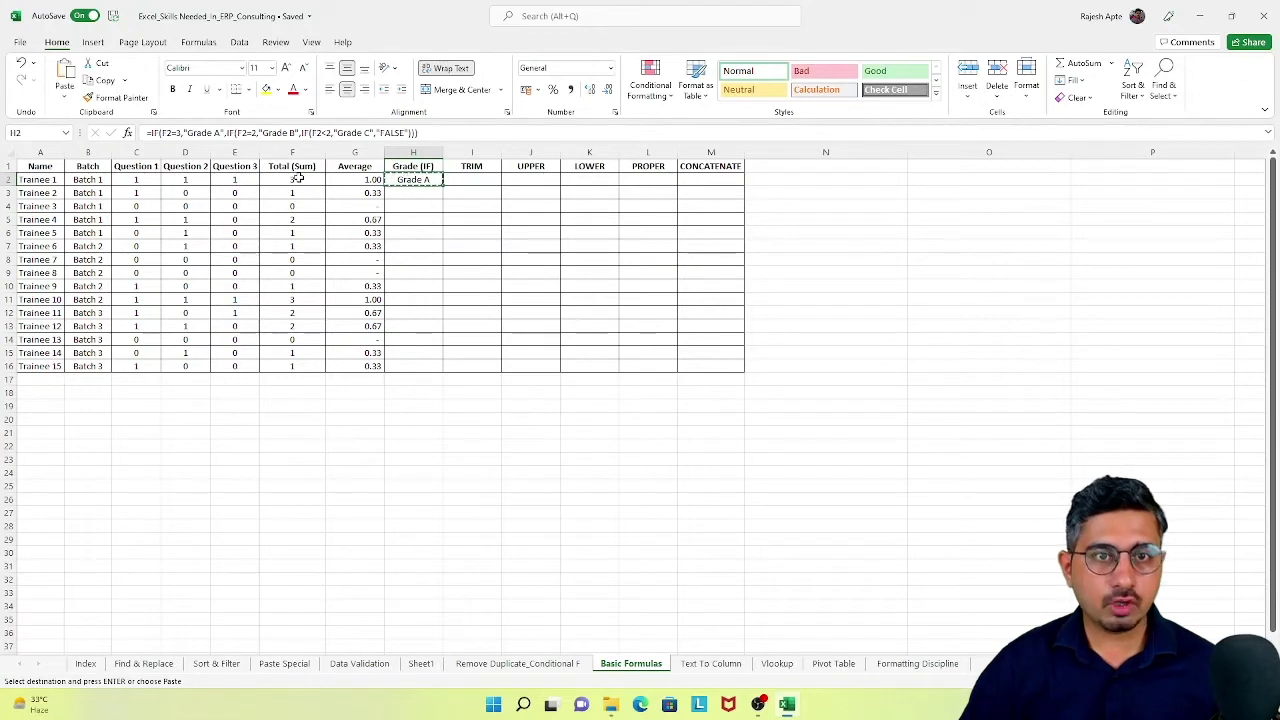
pyautogui.press('Down')
pyautogui.hotkey('shift', 'Down')
pyautogui.hotkey('shift', 'Down')
pyautogui.hotkey('shift', 'Down')
pyautogui.hotkey('shift', 'Down')
pyautogui.hotkey('shift', 'Down')
pyautogui.hotkey('shift', 'Down')
pyautogui.hotkey('shift', 'Down')
pyautogui.hotkey('shift', 'Down')
pyautogui.hotkey('shift', 'Down')
pyautogui.hotkey('shift', 'Down')
pyautogui.hotkey('shift', 'Down')
pyautogui.hotkey('shift', 'Down')
pyautogui.hotkey('shift', 'Down')
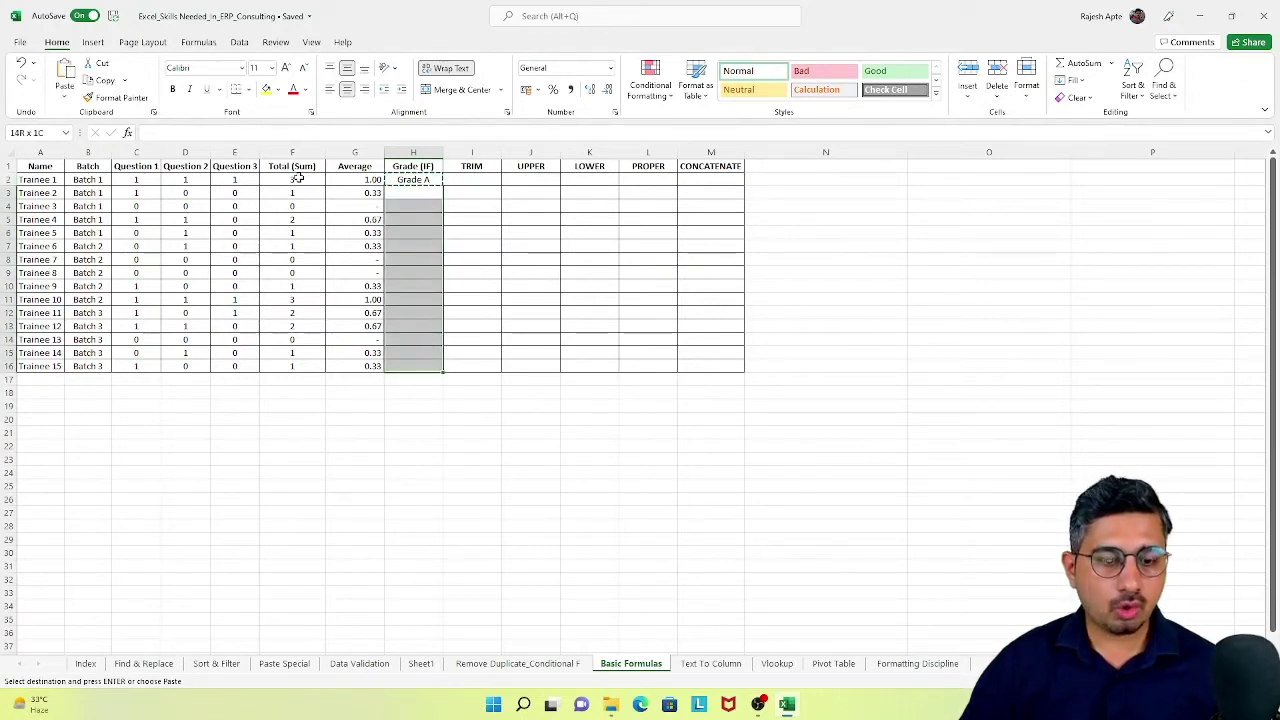
pyautogui.hotkey('ctrl', 'v')
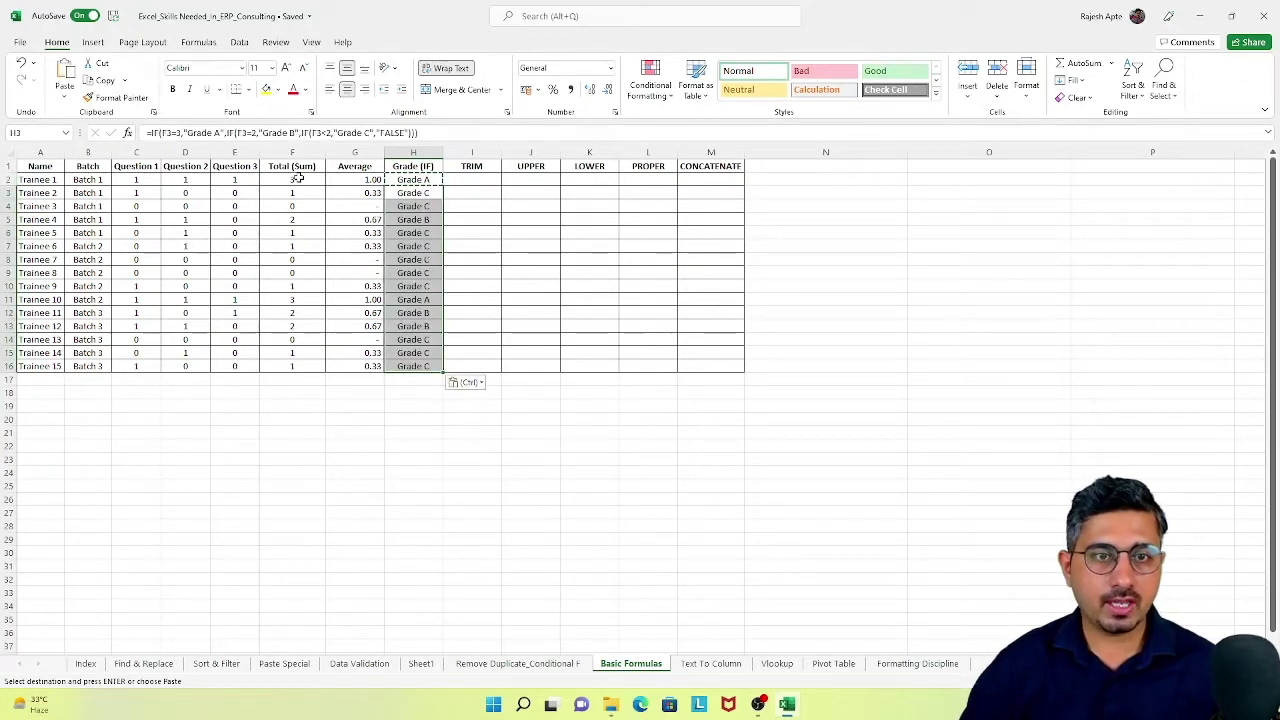
pyautogui.press('Escape')
# Examine the grades and IF formulas in H2:H5 against the trainees' totals, checking the rows for Trainee 3 and Trainee 4.
pyautogui.press('Up')
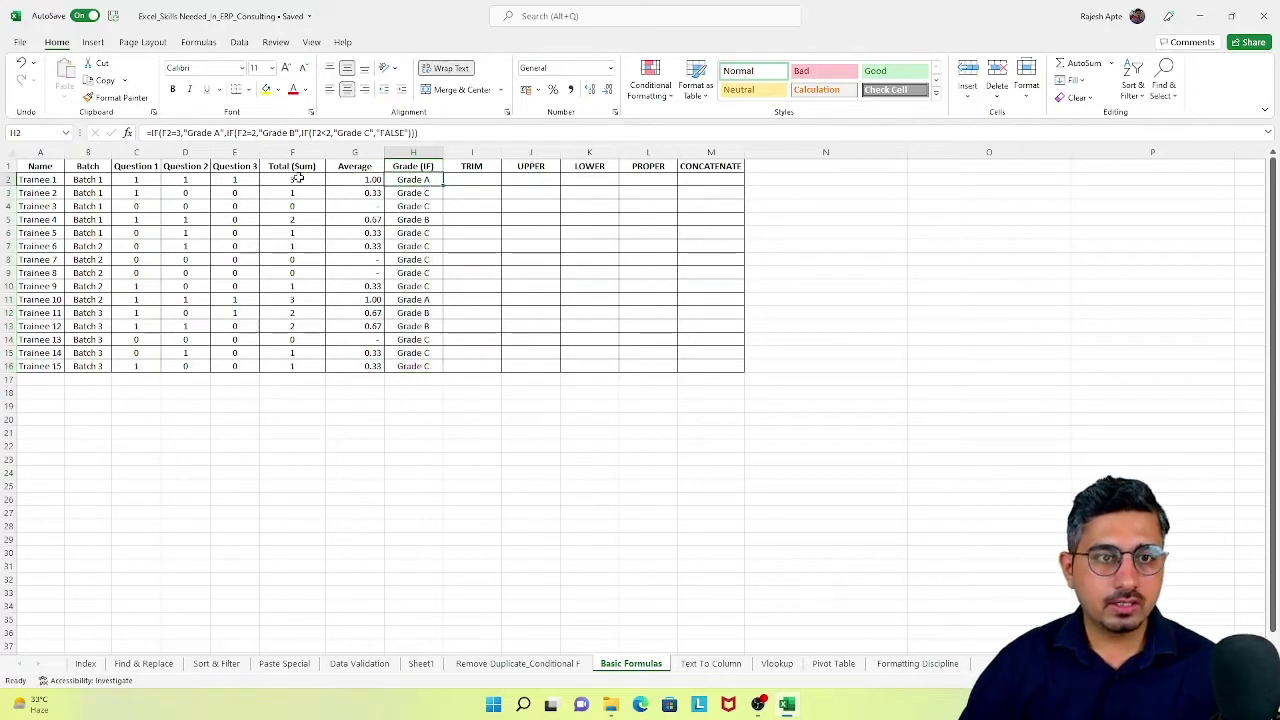
pyautogui.press('Down')
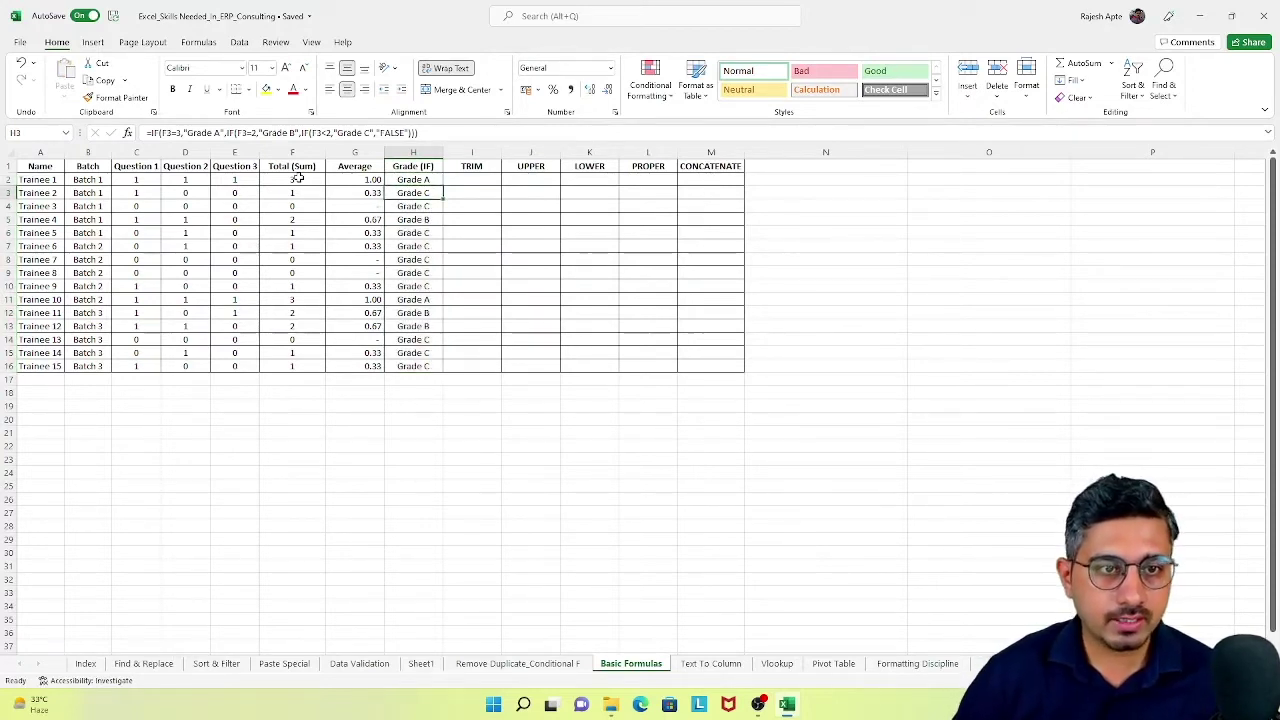
pyautogui.press('Down')
pyautogui.press('Down')
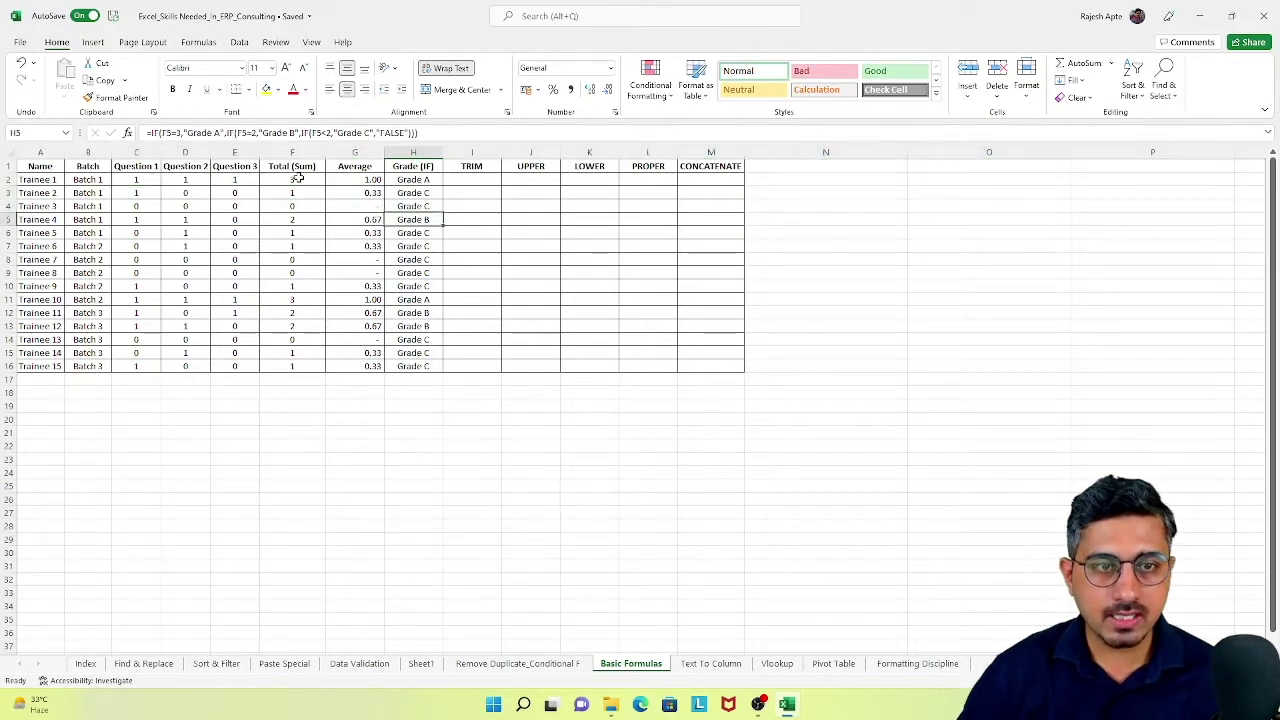
pyautogui.hotkey('shift', 'space')
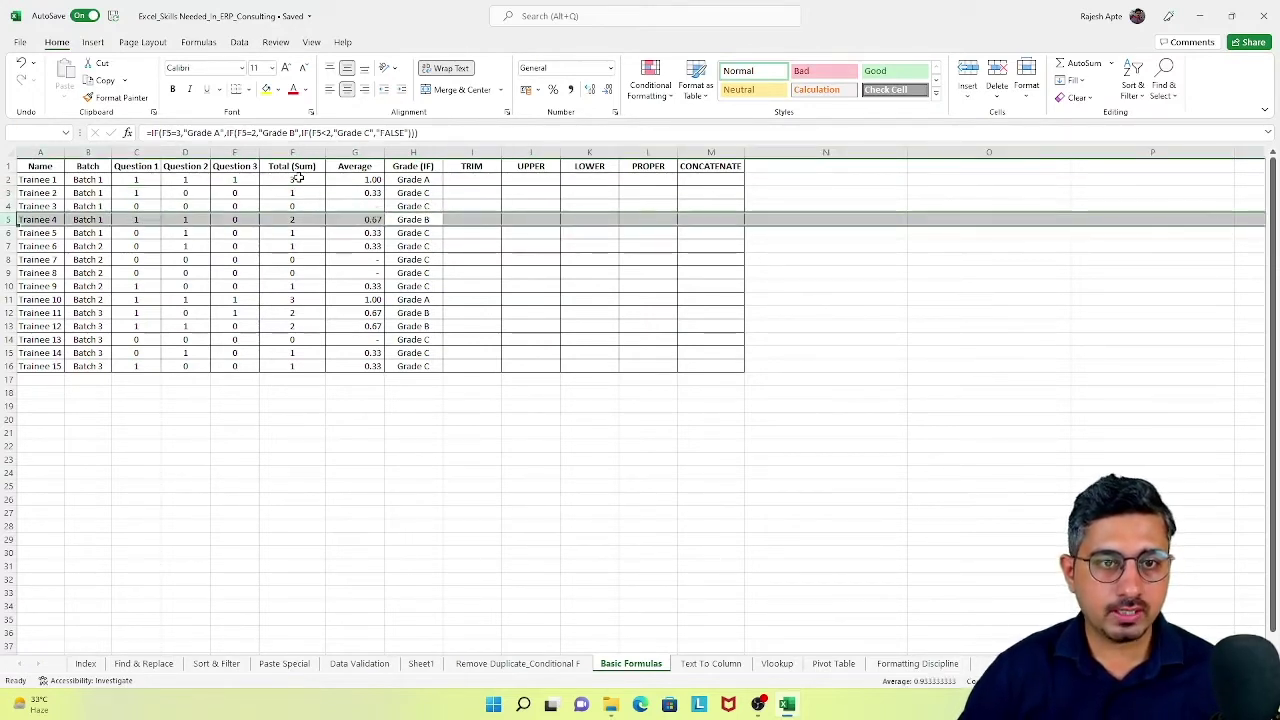
pyautogui.press('Down')
pyautogui.press('Up')
pyautogui.press('Up')
pyautogui.hotkey('shift', 'space')
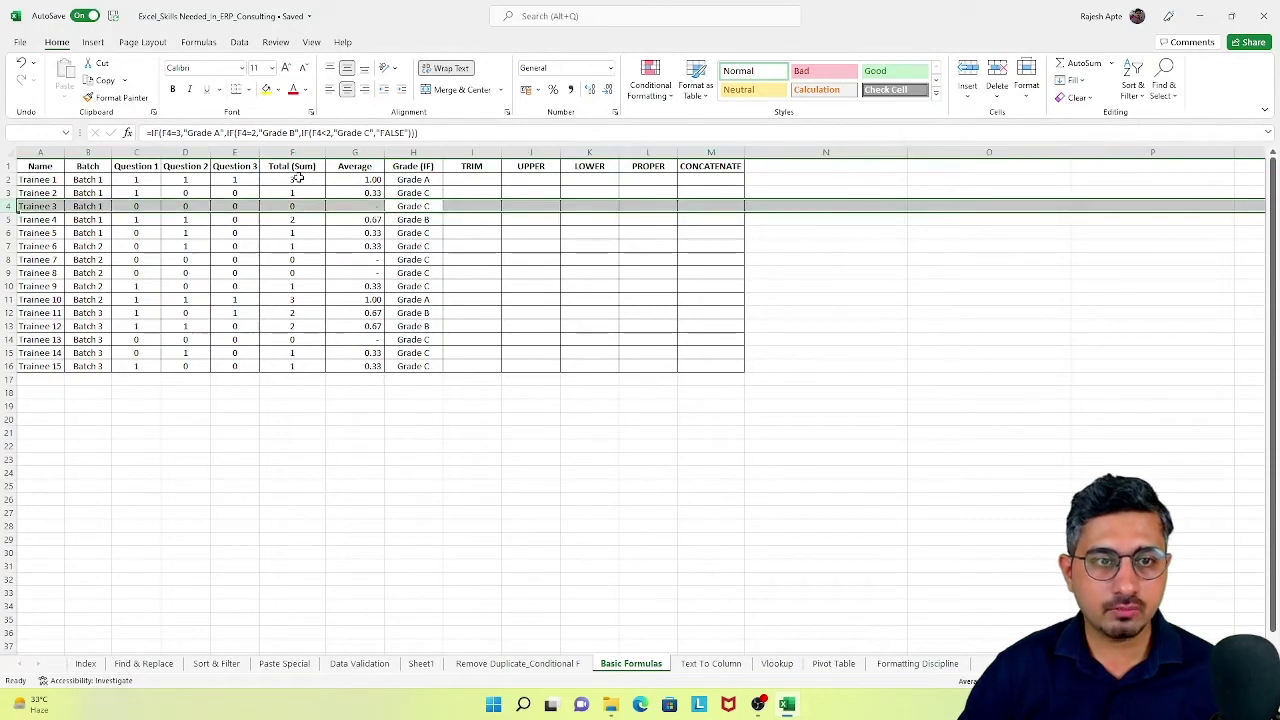
pyautogui.press('Down')
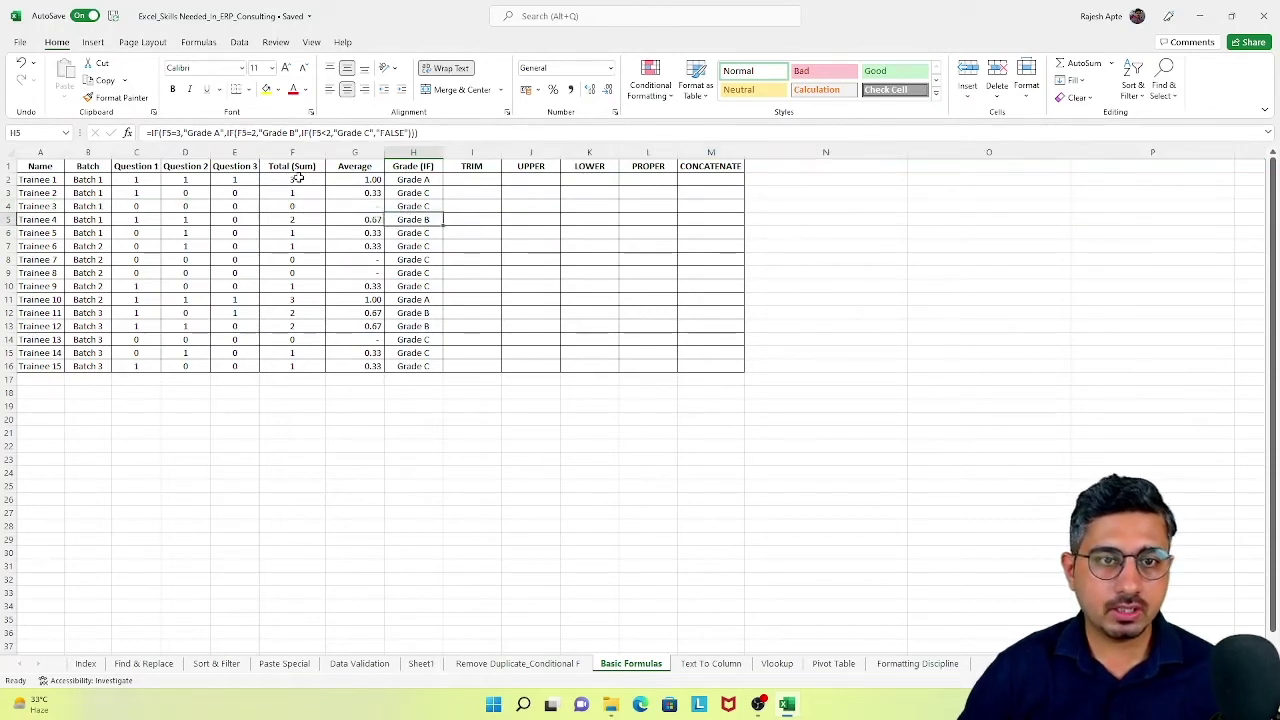
pyautogui.press('Up')
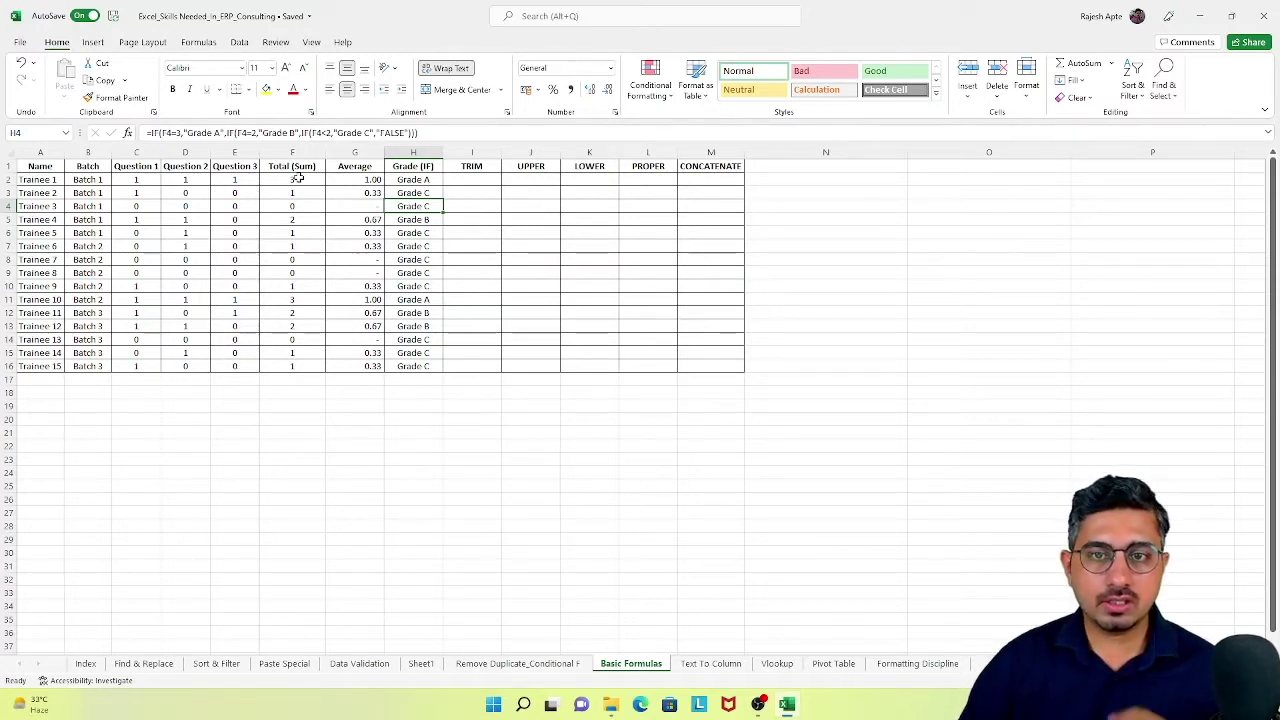
# Add a leading space before the text "Trainee 2" in cell A3 as sample data for TRIM.
pyautogui.press('Up')
pyautogui.press('Up')
pyautogui.press('Up')
pyautogui.press('Right')
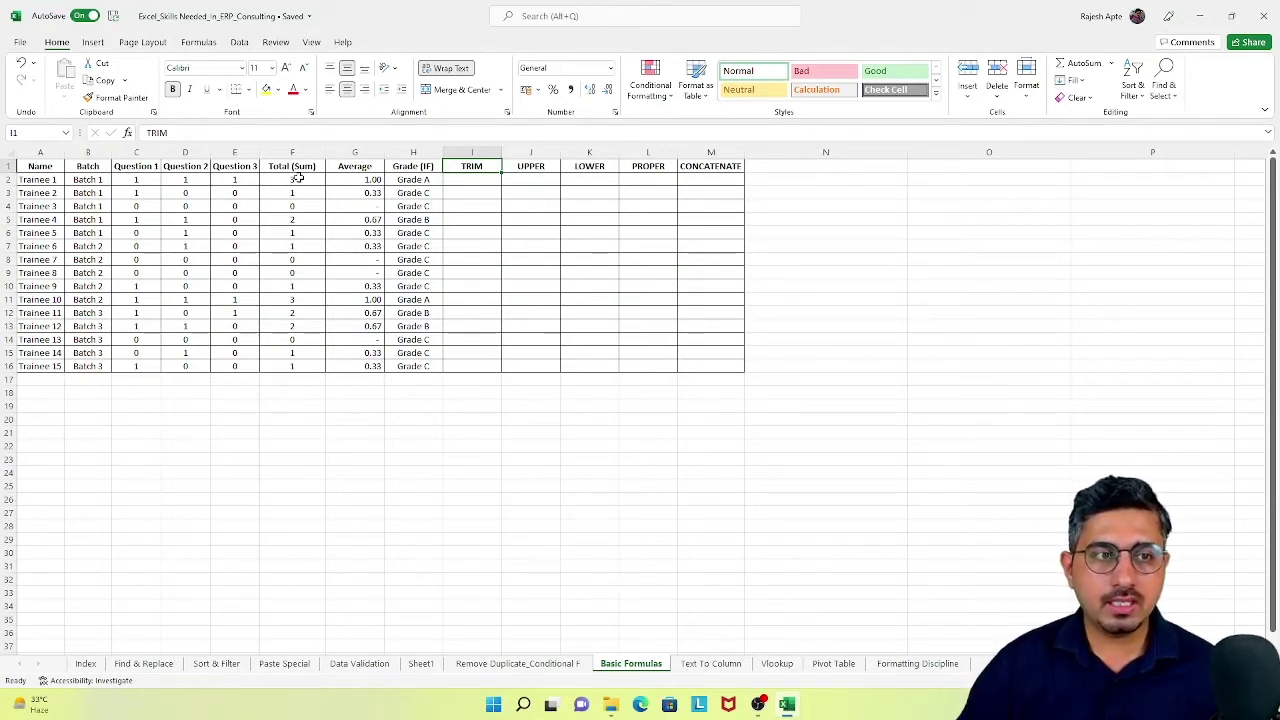
pyautogui.press('Down')
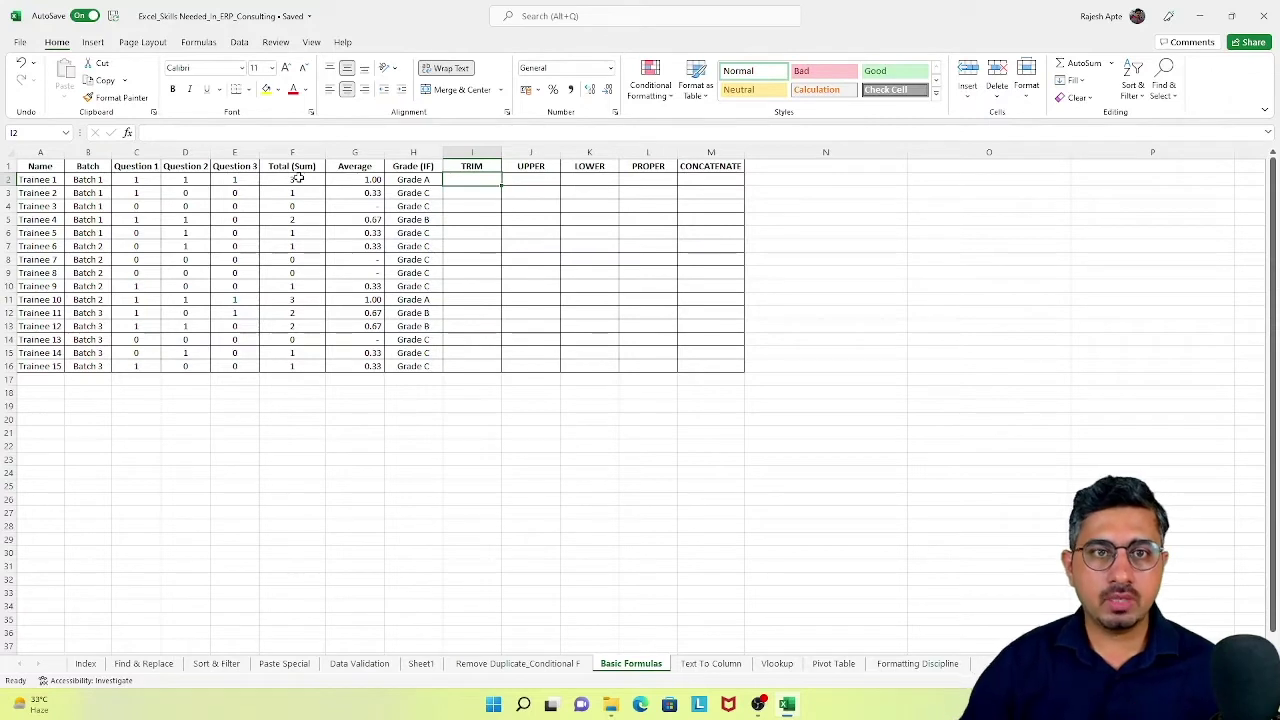
pyautogui.press('Left')
pyautogui.press('Left')
pyautogui.press('Home')
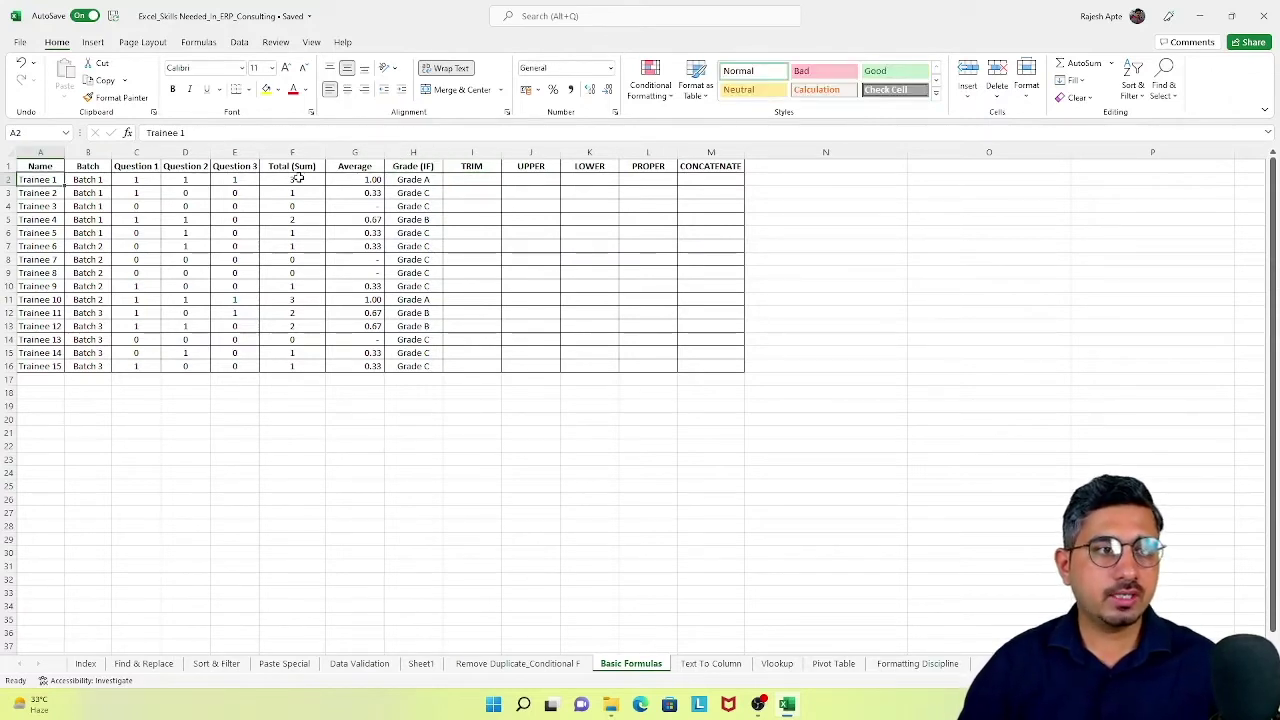
pyautogui.press('F2')
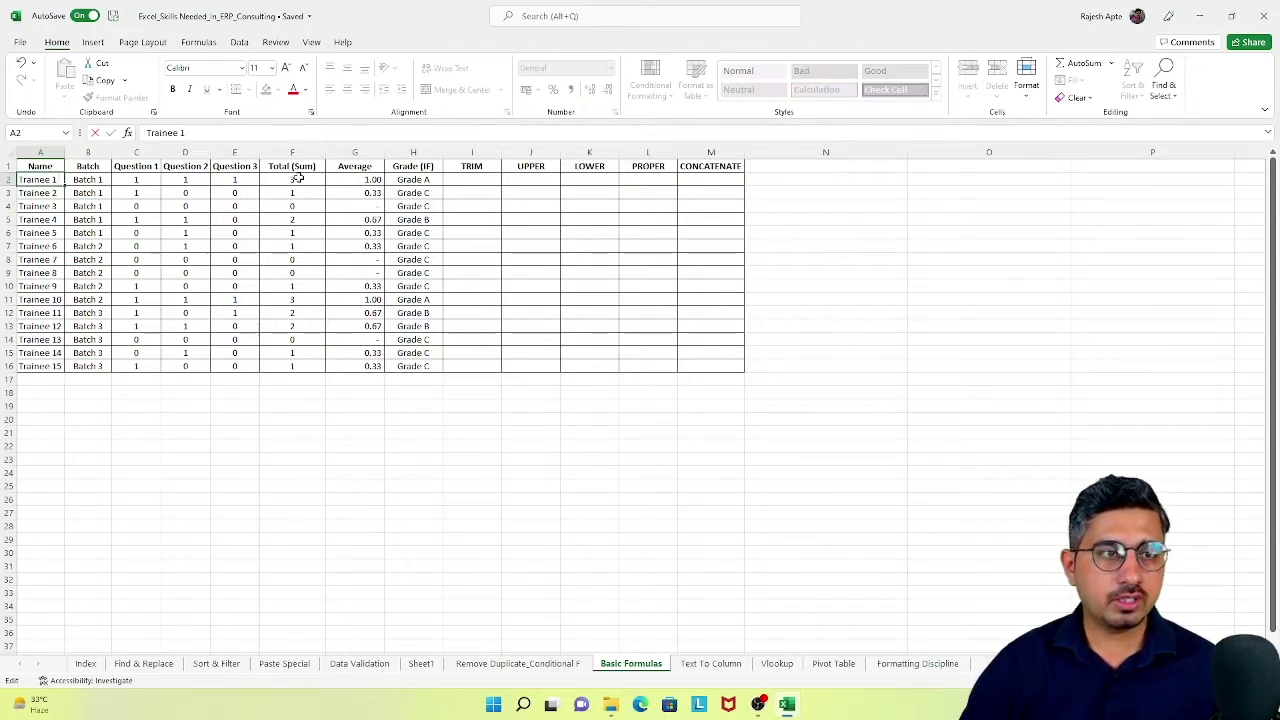
pyautogui.press('Return')
pyautogui.press('F2')
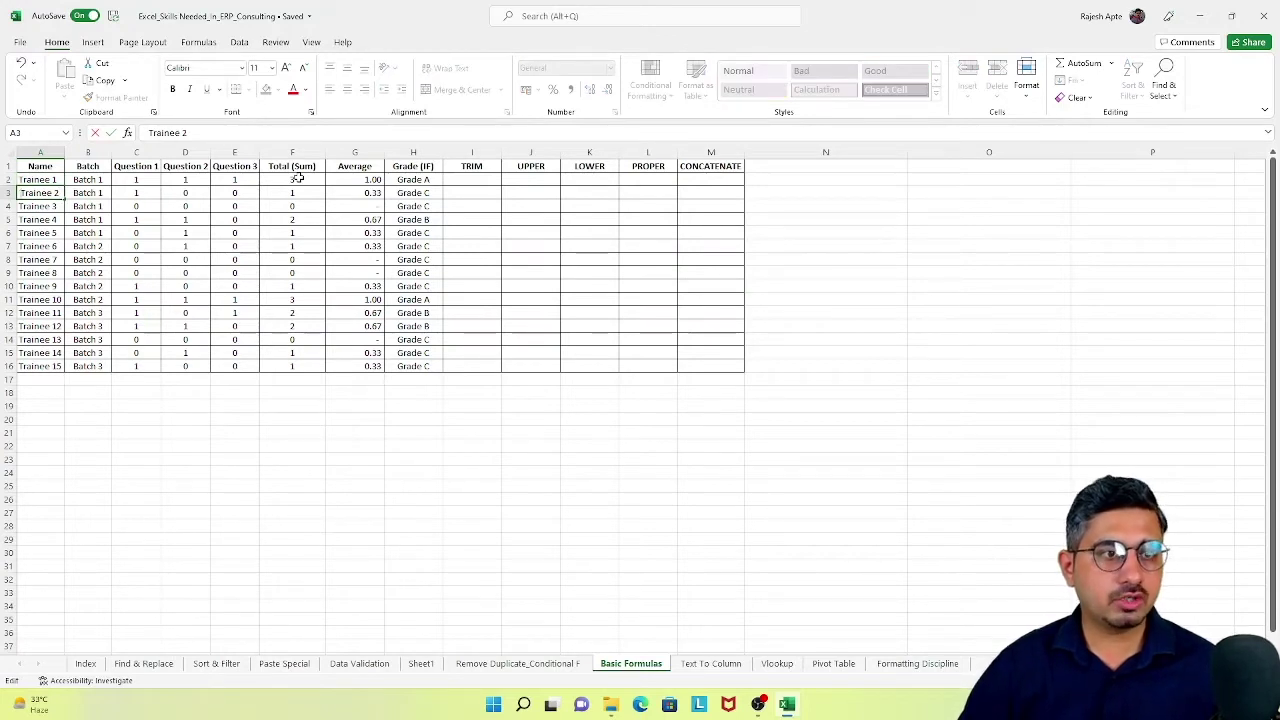
pyautogui.press('Escape')
pyautogui.press('Up')
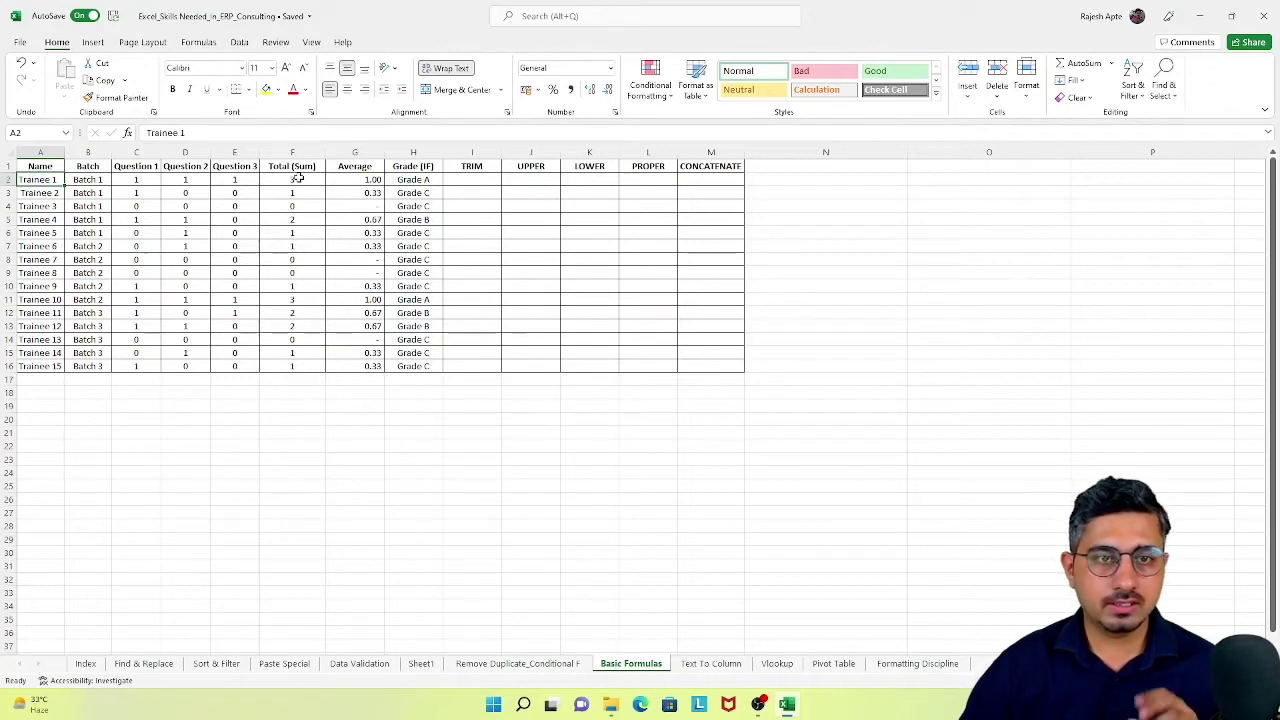
# Examine the contents of cell A2 for extra spaces, leaving the cell without editing its text.
pyautogui.press('Right')
pyautogui.press('Right')
pyautogui.press('Right')
pyautogui.press('Right')
pyautogui.press('Right')
pyautogui.press('Right')
pyautogui.press('Right')
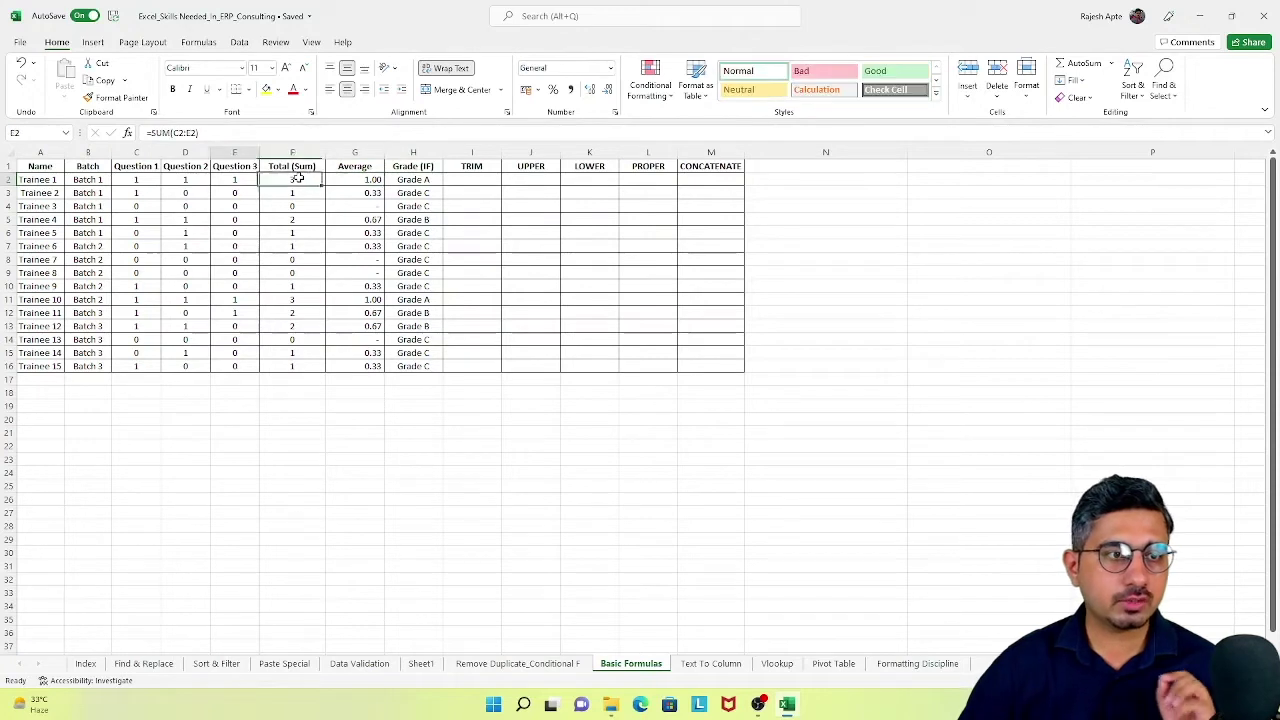
pyautogui.press('Home')
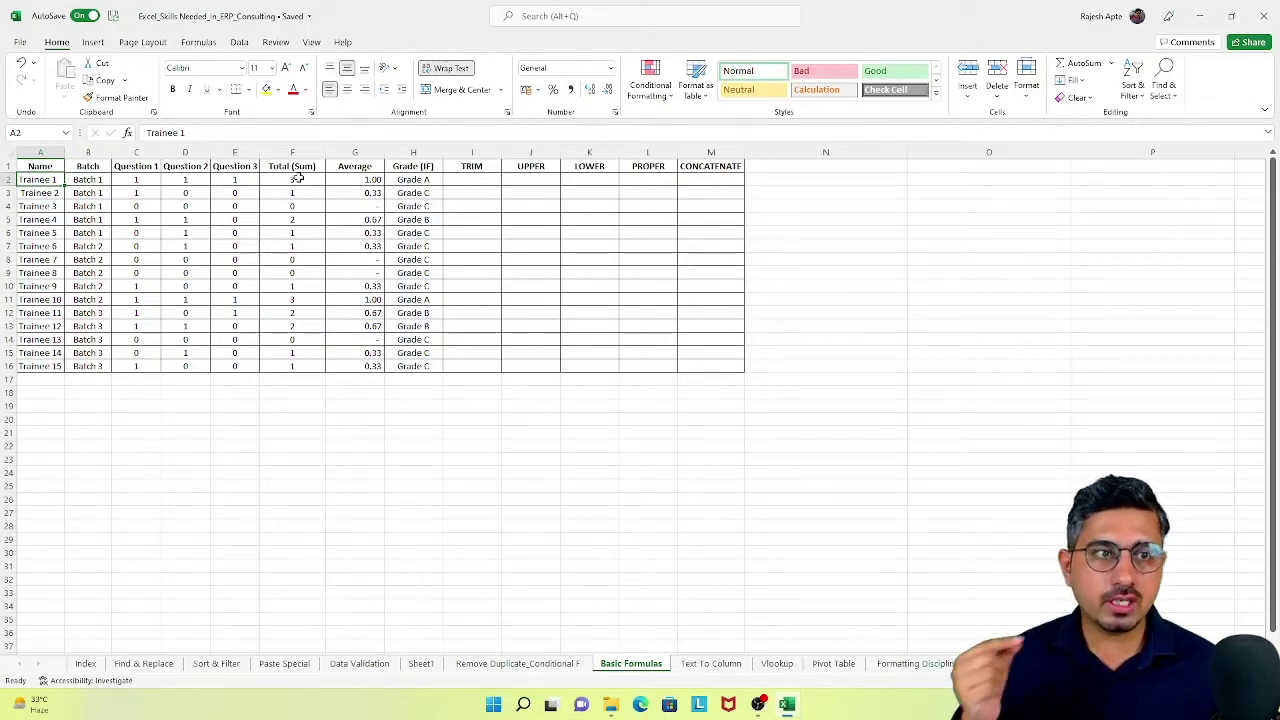
pyautogui.press('F2')
pyautogui.hotkey('ctrl', 'c')
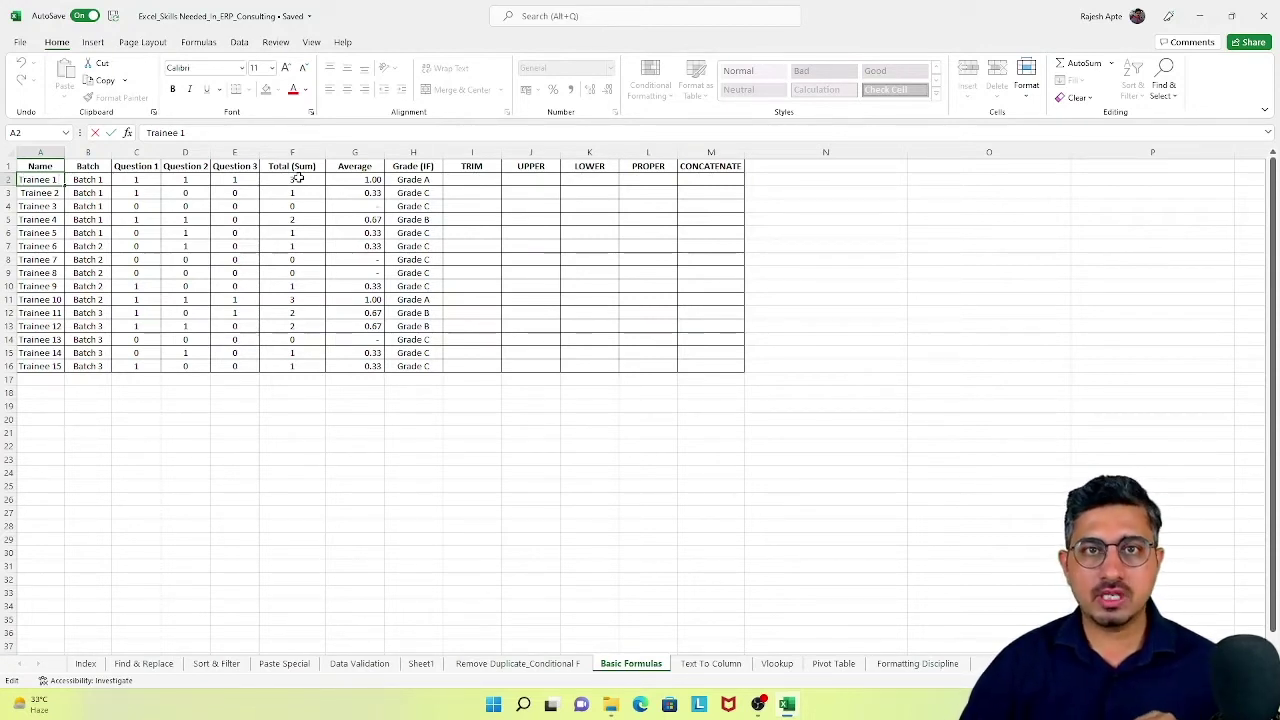
pyautogui.press('Escape')
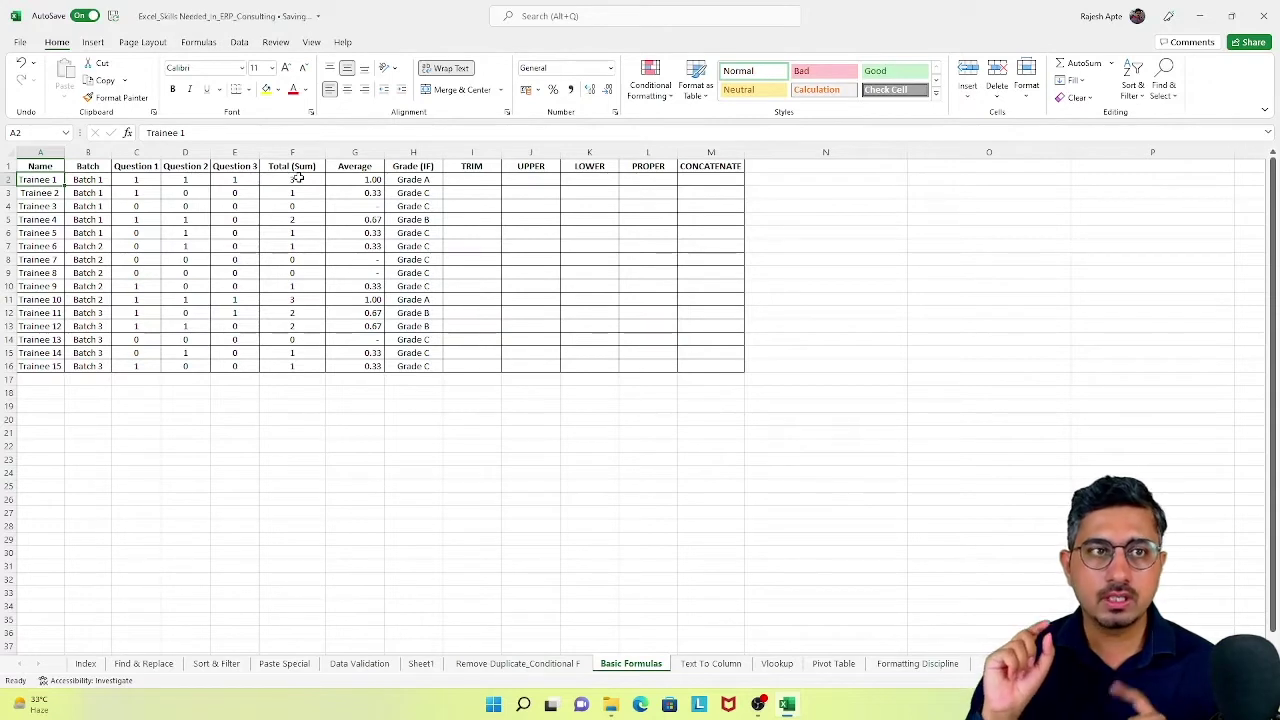
# Enter the formula =TRIM(A2) in cell I2 of the TRIM column.
pyautogui.press('Right')
pyautogui.press('Right')
pyautogui.press('Right')
pyautogui.press('Right')
pyautogui.press('Right')
pyautogui.press('Right')
pyautogui.press('Right')
pyautogui.press('Right')
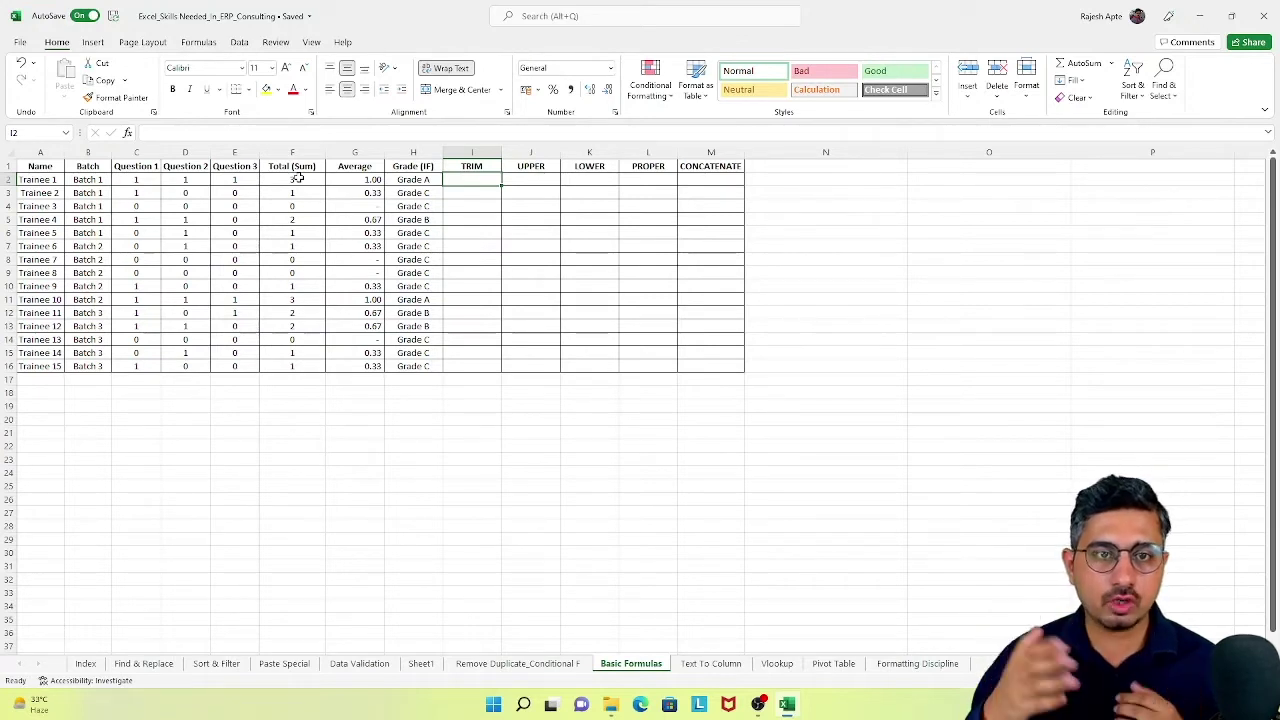
pyautogui.write('=')
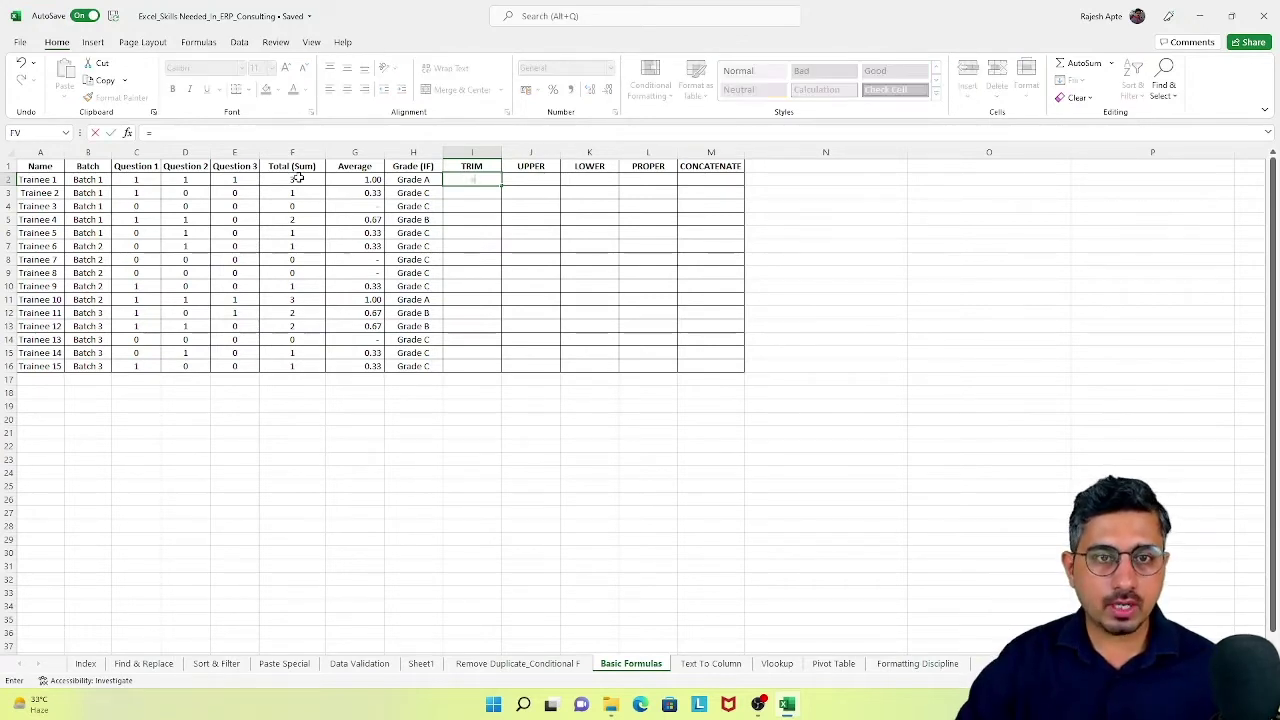
pyautogui.write('TRIM')
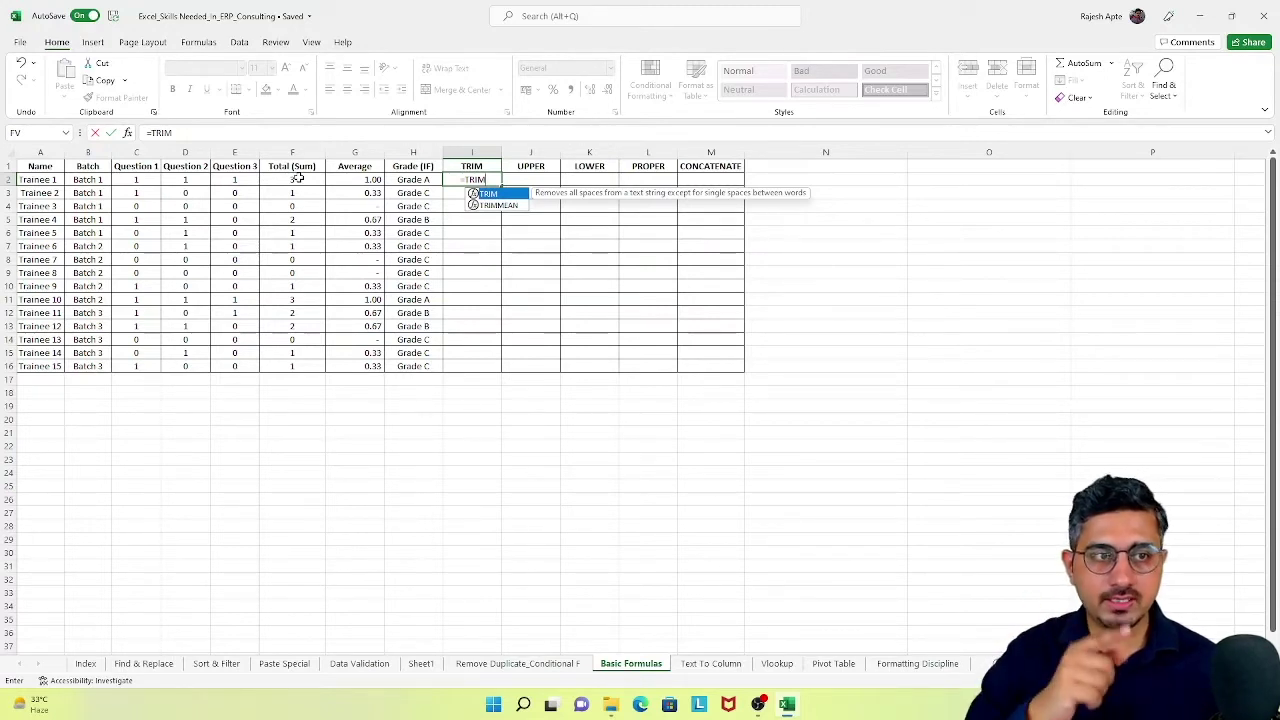
pyautogui.write('(')
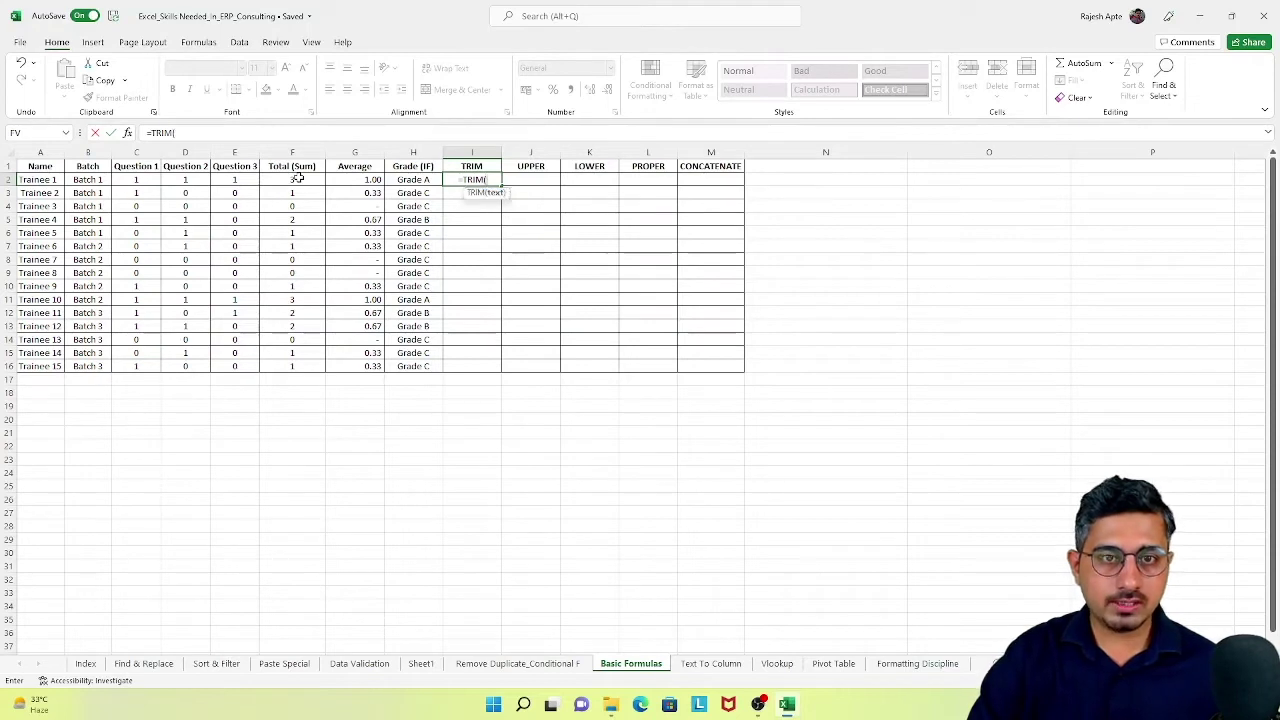
pyautogui.press('Left')
pyautogui.press('Left')
pyautogui.press('Left')
pyautogui.press('Left')
pyautogui.press('Left')
pyautogui.press('Left')
pyautogui.press('Left')
pyautogui.press('Left')
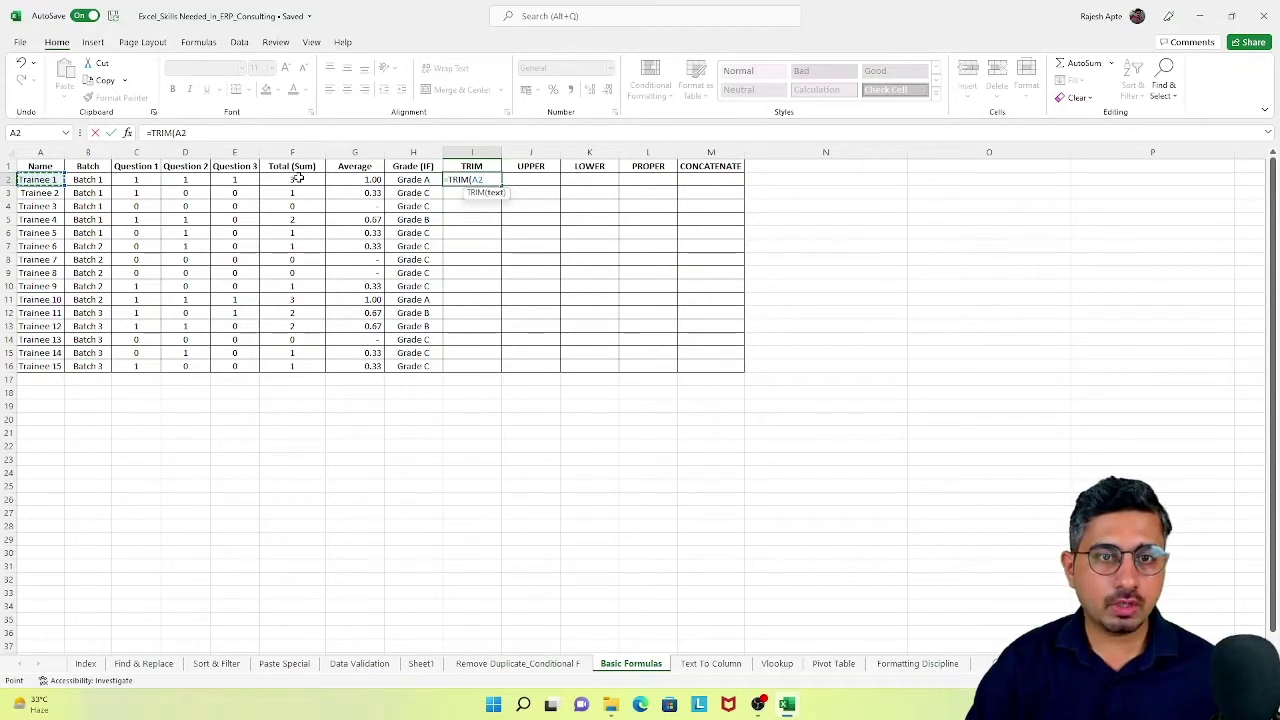
pyautogui.write(')')
pyautogui.press('Return')
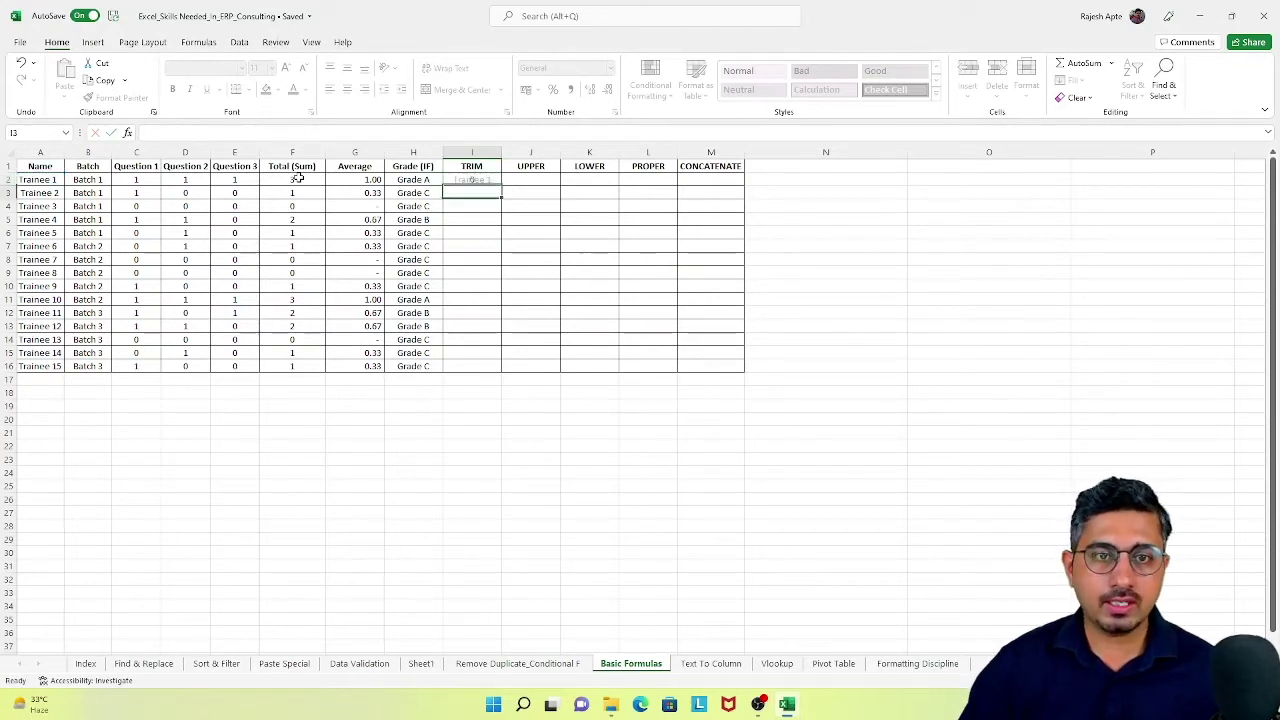
# Copy the TRIM formula from I2 into I3 for Trainee 2.
pyautogui.press('Up')
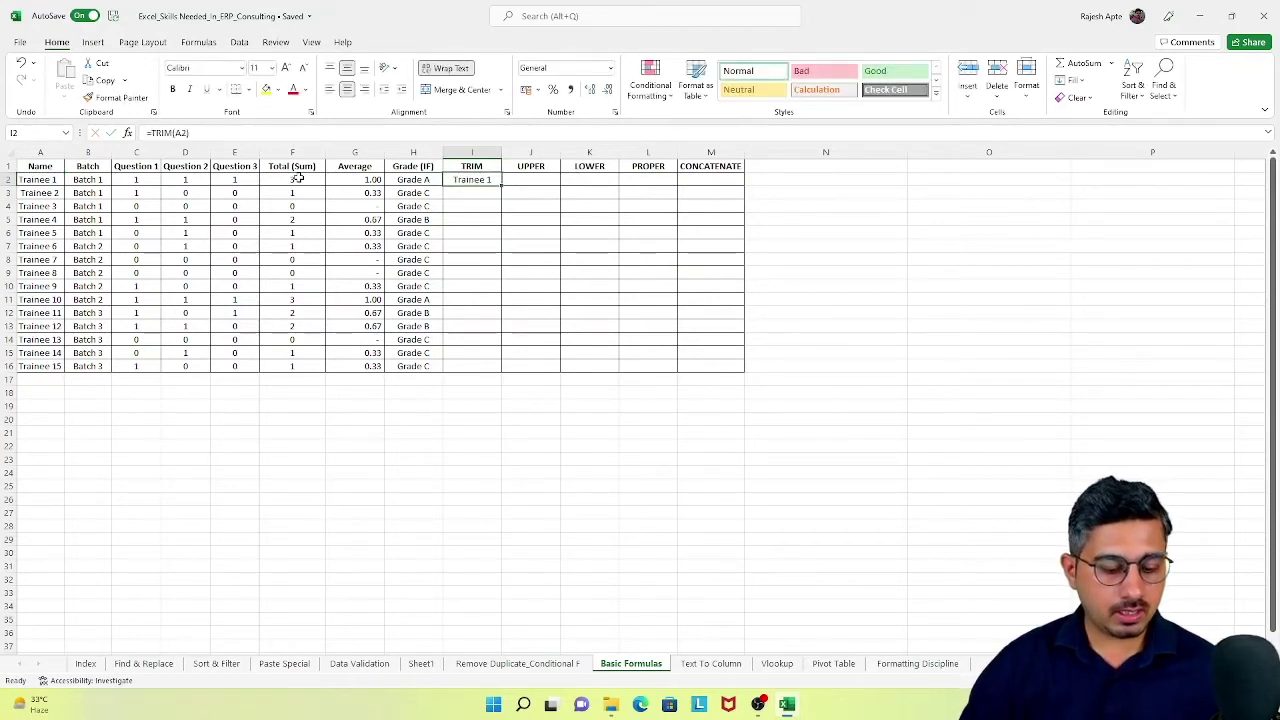
pyautogui.hotkey('ctrl', 'c')
pyautogui.press('Down')
pyautogui.hotkey('ctrl', 'v')
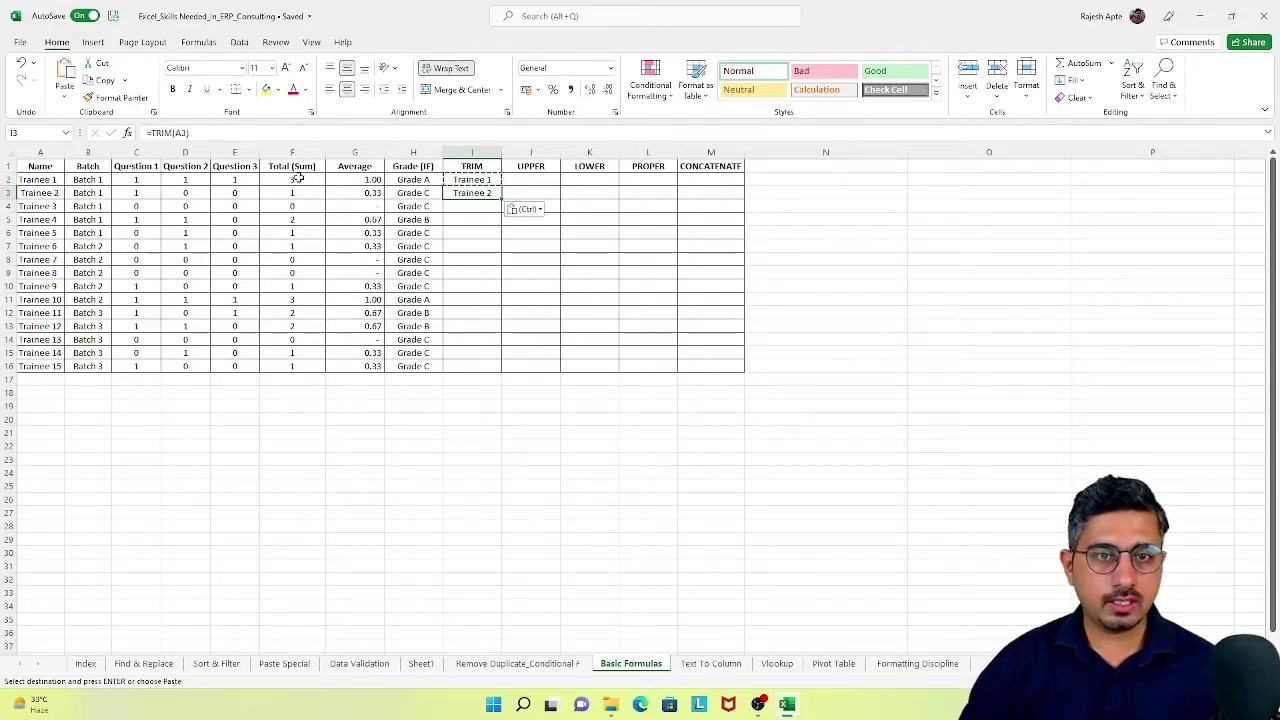
# Insert an extra space between "Trainee" and "3" in cell A4.
pyautogui.press('Down')
pyautogui.press('Left')
pyautogui.press('Home')
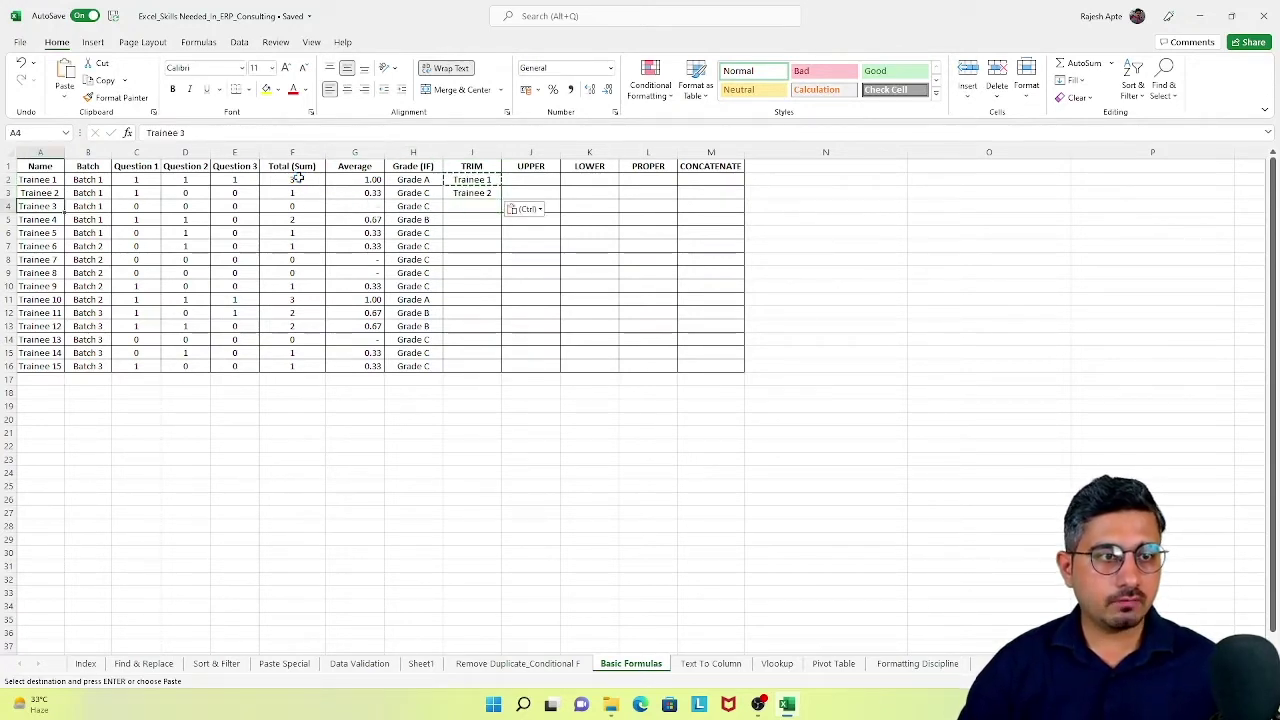
pyautogui.press('F2')
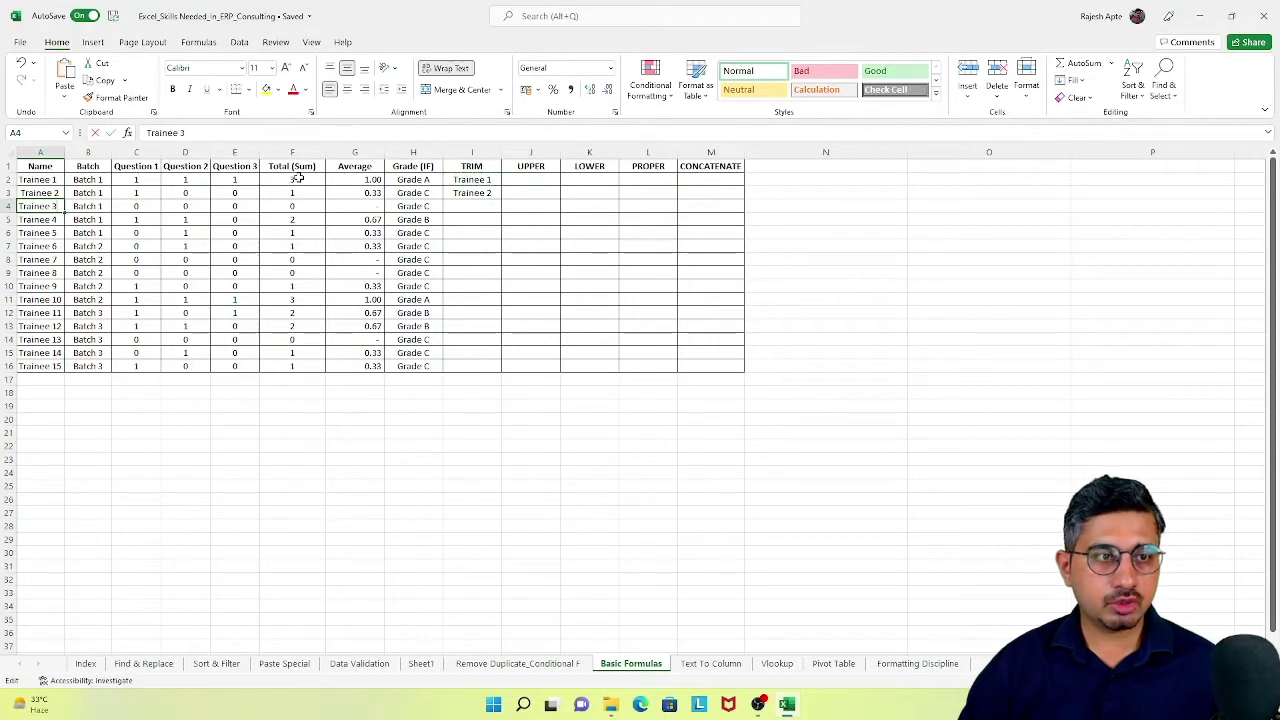
pyautogui.press('Left')
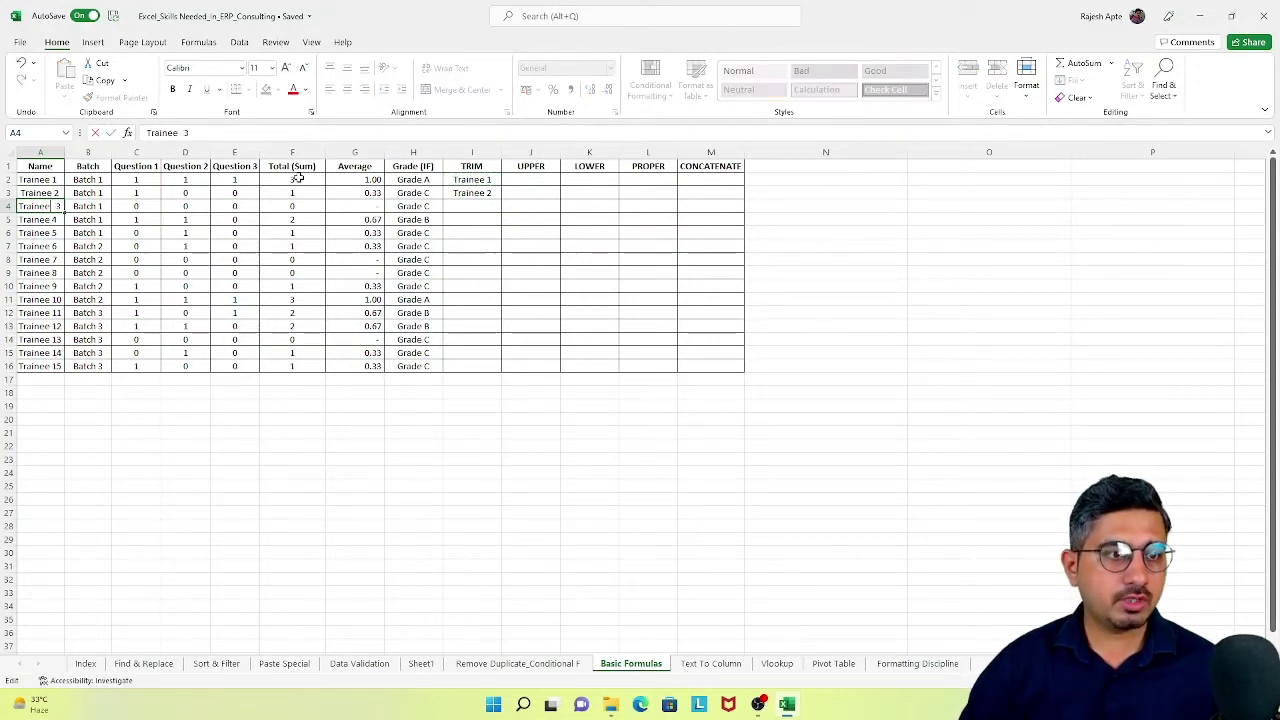
pyautogui.hotkey('shift', 'Left')
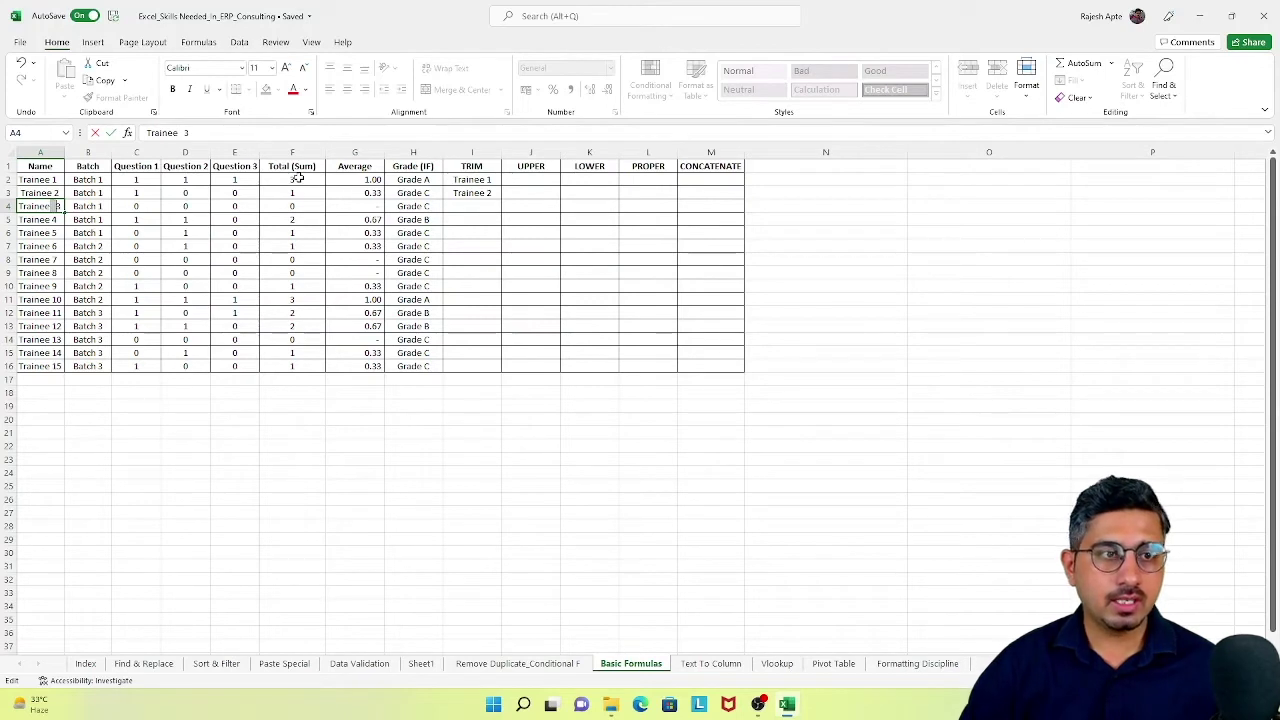
pyautogui.press('Right')
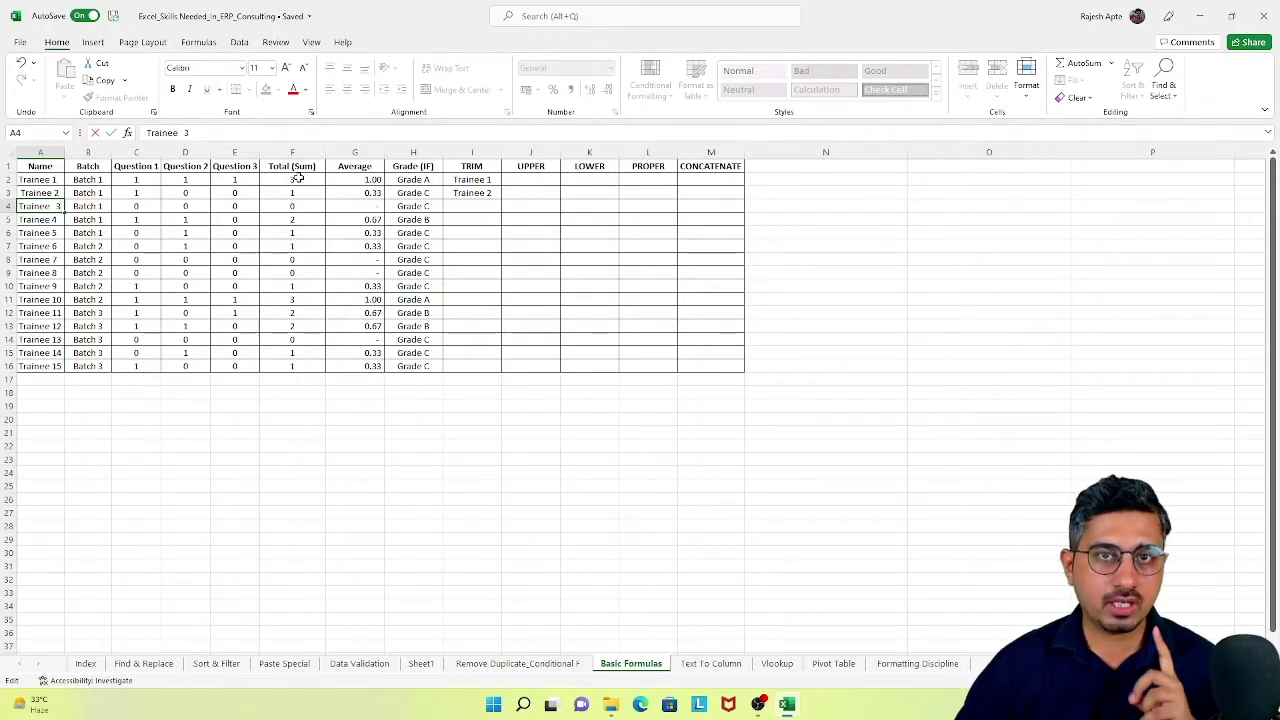
pyautogui.press('Return')
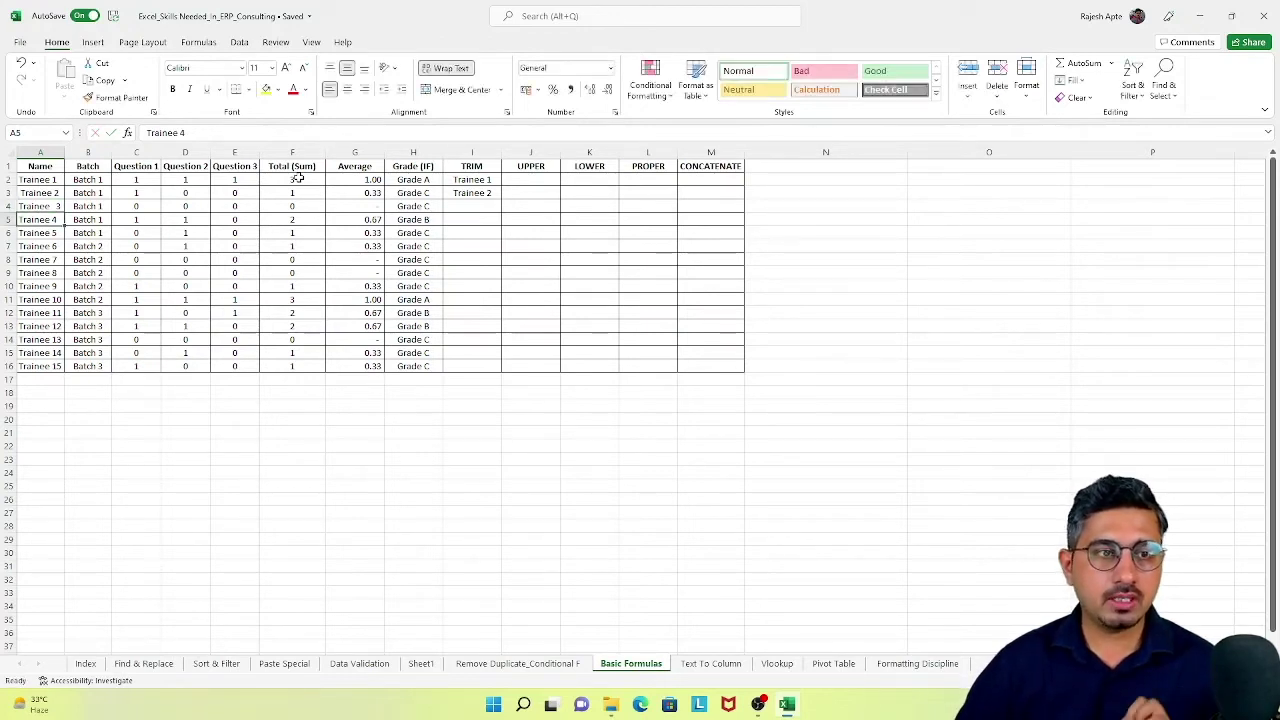
# Copy the TRIM formula from I3 into I4 to clean the name Trainee 3.
pyautogui.press('Up')
pyautogui.press('Right')
pyautogui.press('Right')
pyautogui.press('Right')
pyautogui.press('Right')
pyautogui.press('Right')
pyautogui.press('Right')
pyautogui.press('Right')
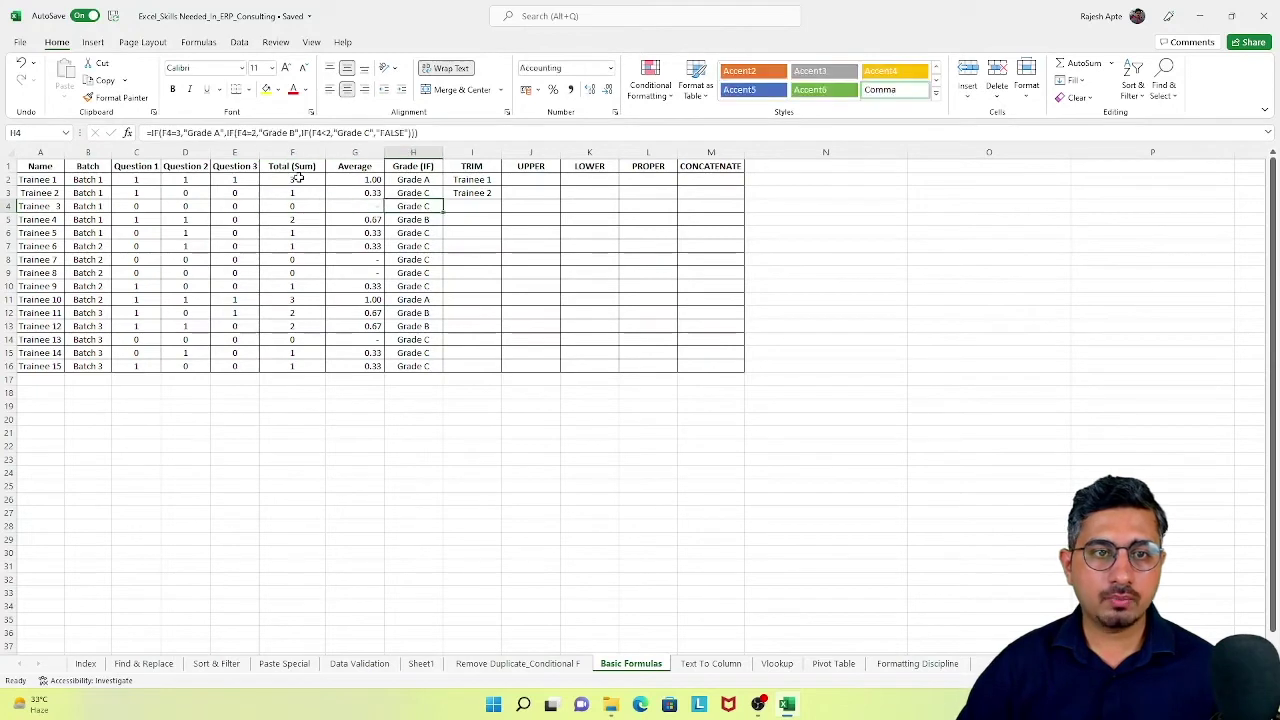
pyautogui.press('Right')
pyautogui.press('Up')
pyautogui.hotkey('ctrl', 'c')
pyautogui.press('Down')
pyautogui.hotkey('ctrl', 'v')
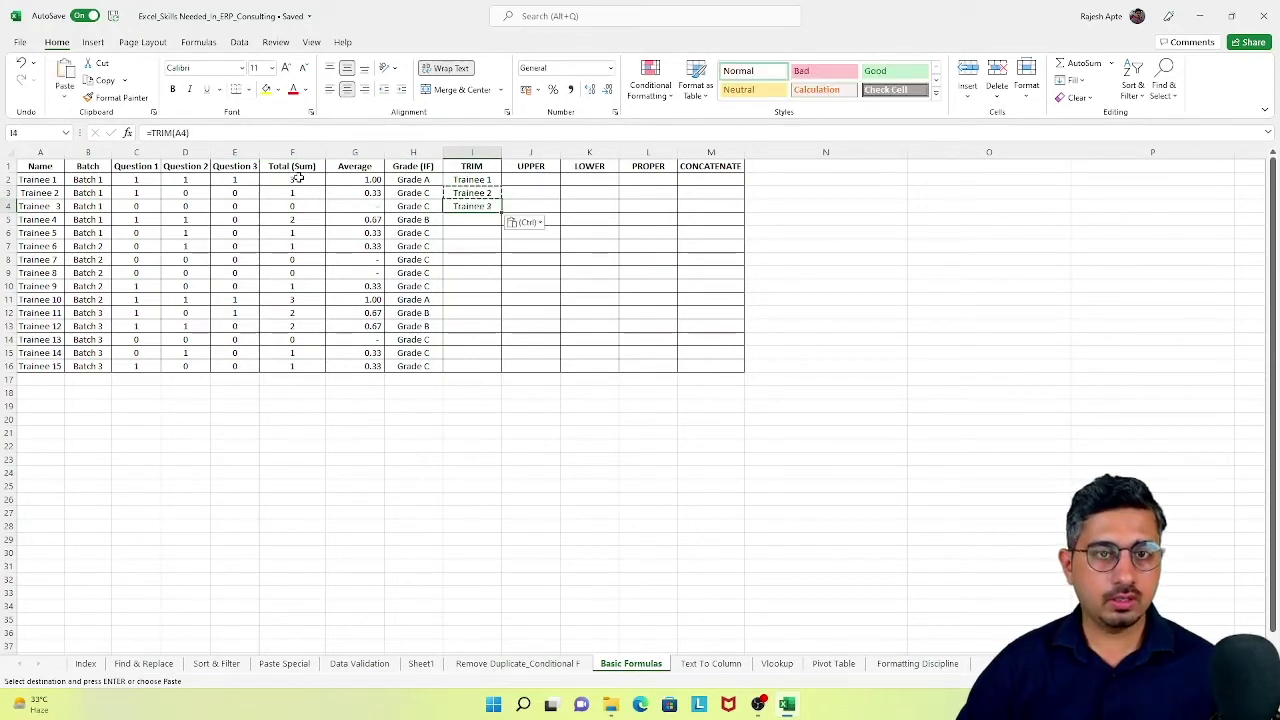
pyautogui.press('Escape')
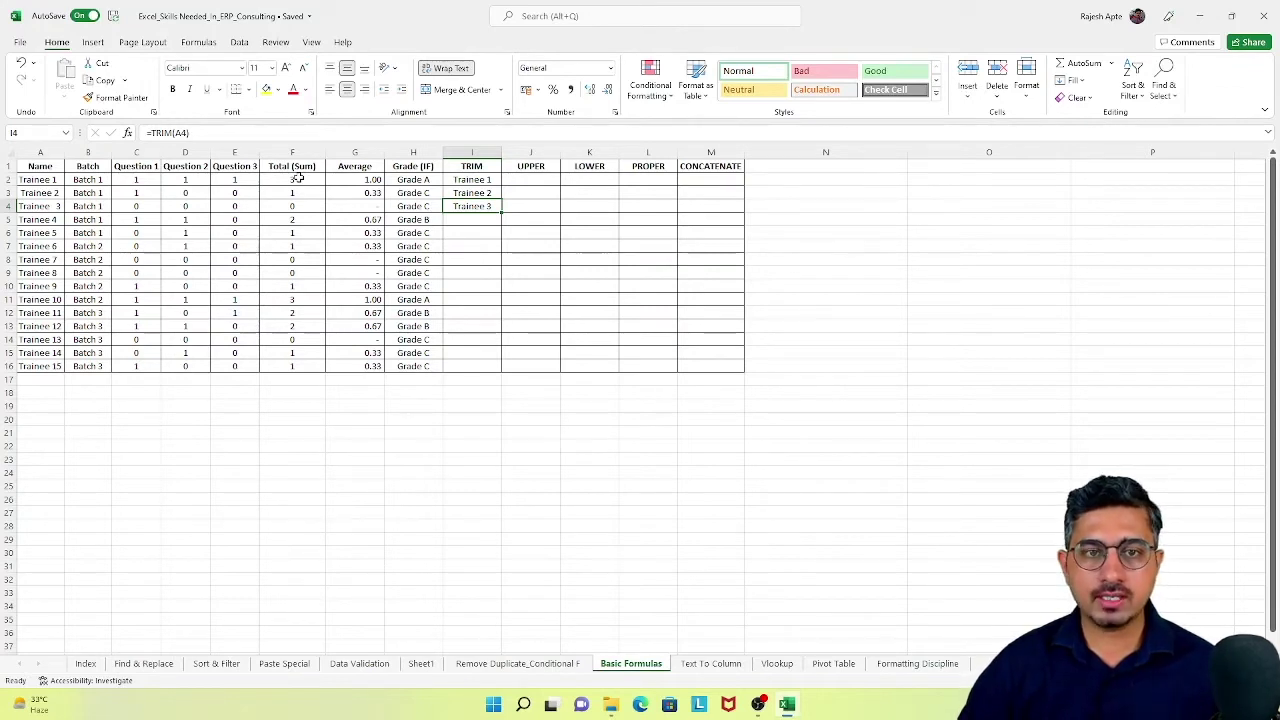
# Replace the TRIM formulas in I2:I4 with their static values using Paste Special Values.
pyautogui.press('Up')
pyautogui.press('Up')
pyautogui.hotkey('shift', 'Down')
pyautogui.hotkey('shift', 'Down')
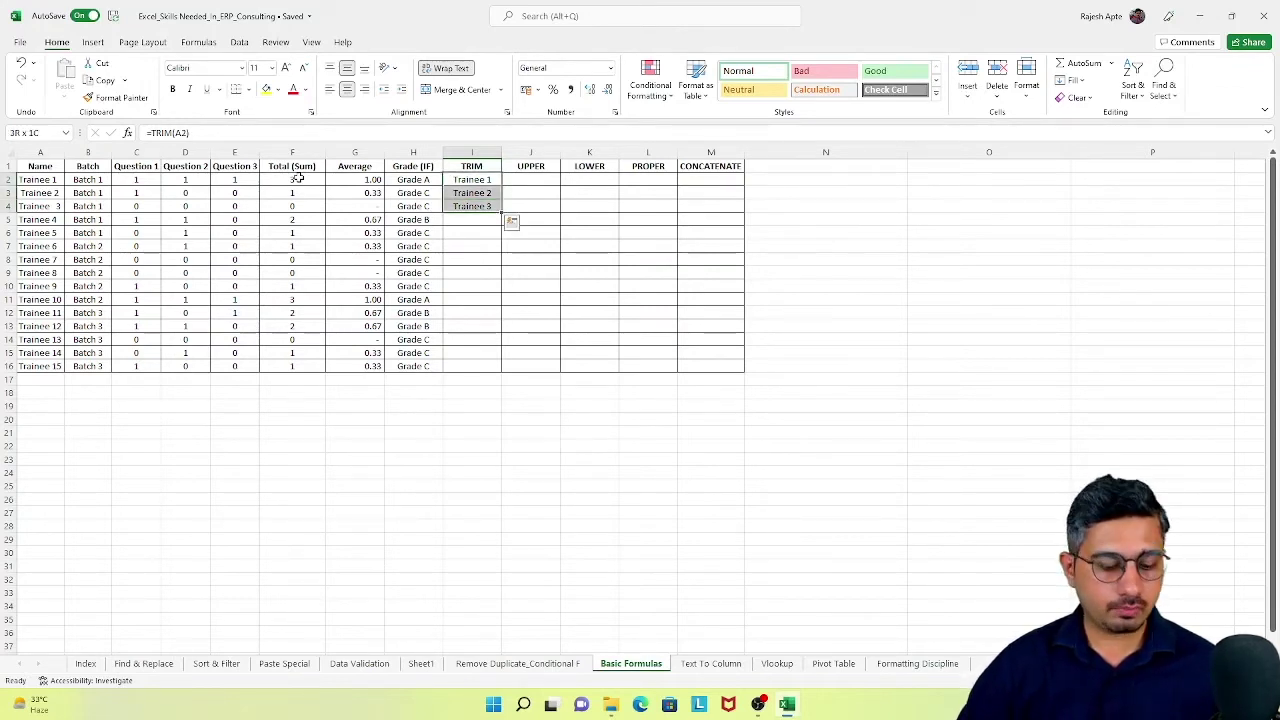
pyautogui.hotkey('ctrl', 'c')
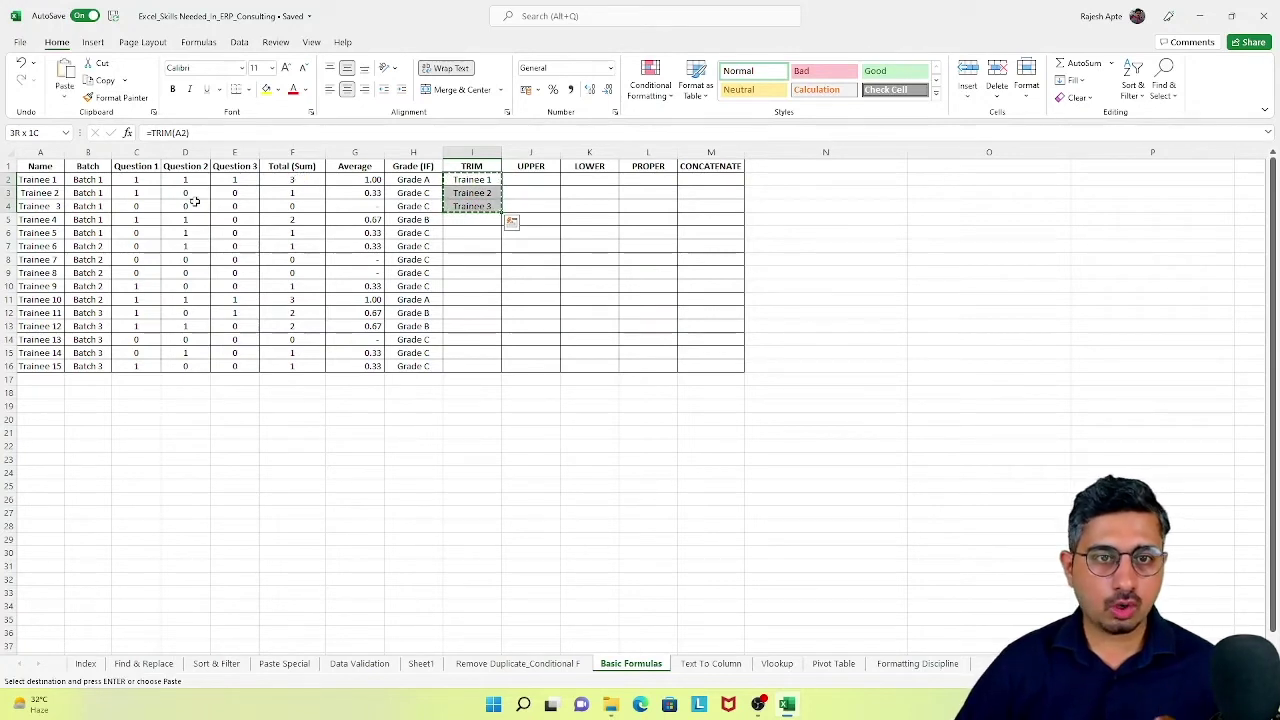
pyautogui.click(481, 180)
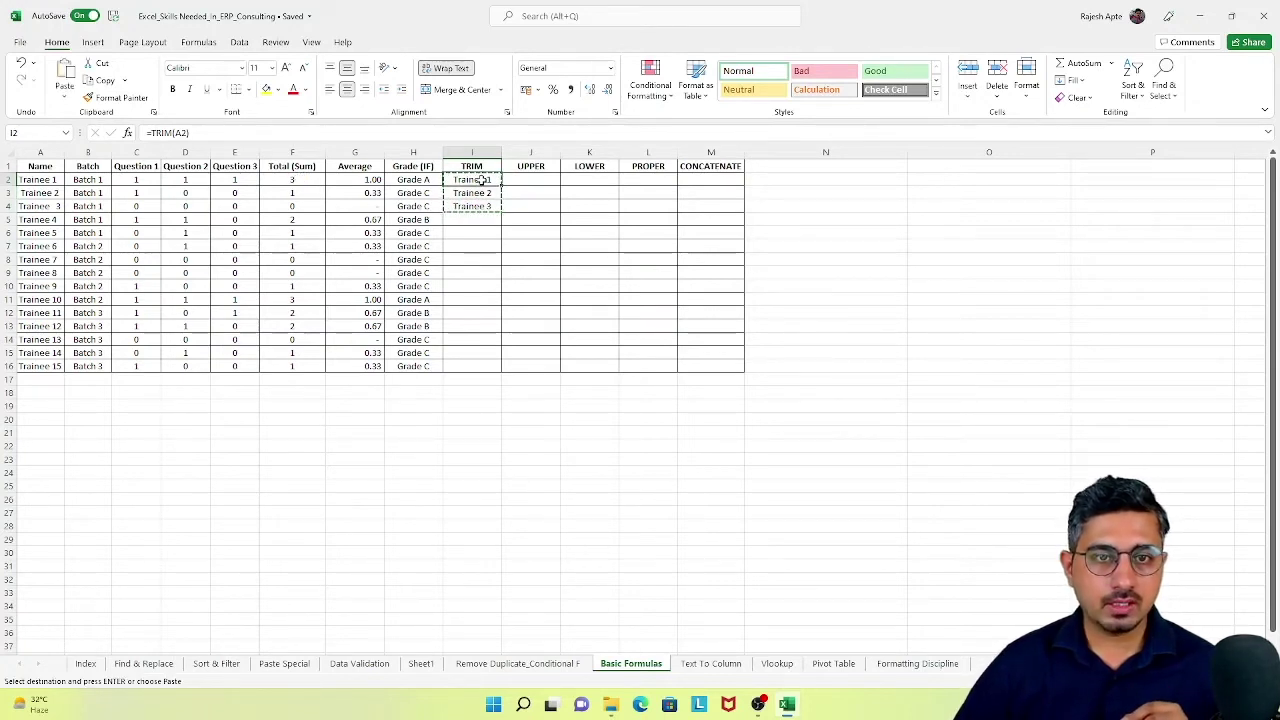
pyautogui.rightClick(484, 181)
pyautogui.click(566, 272)
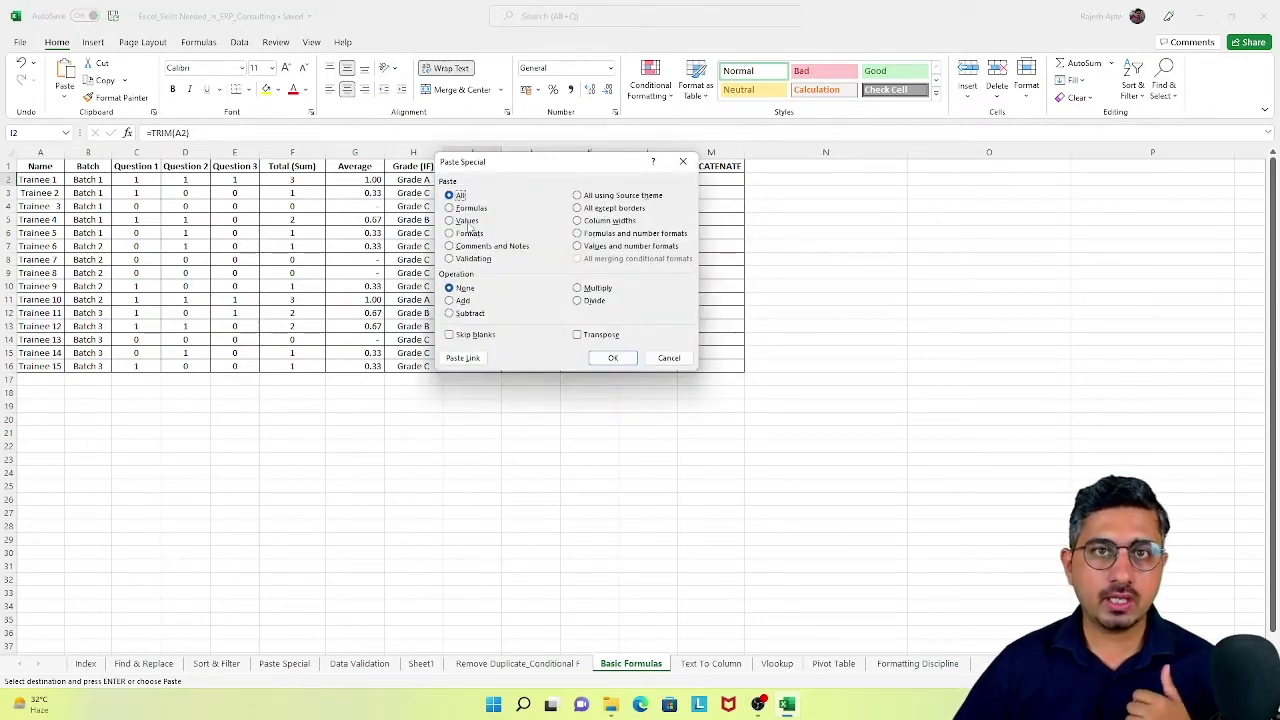
pyautogui.click(468, 221)
pyautogui.click(612, 360)
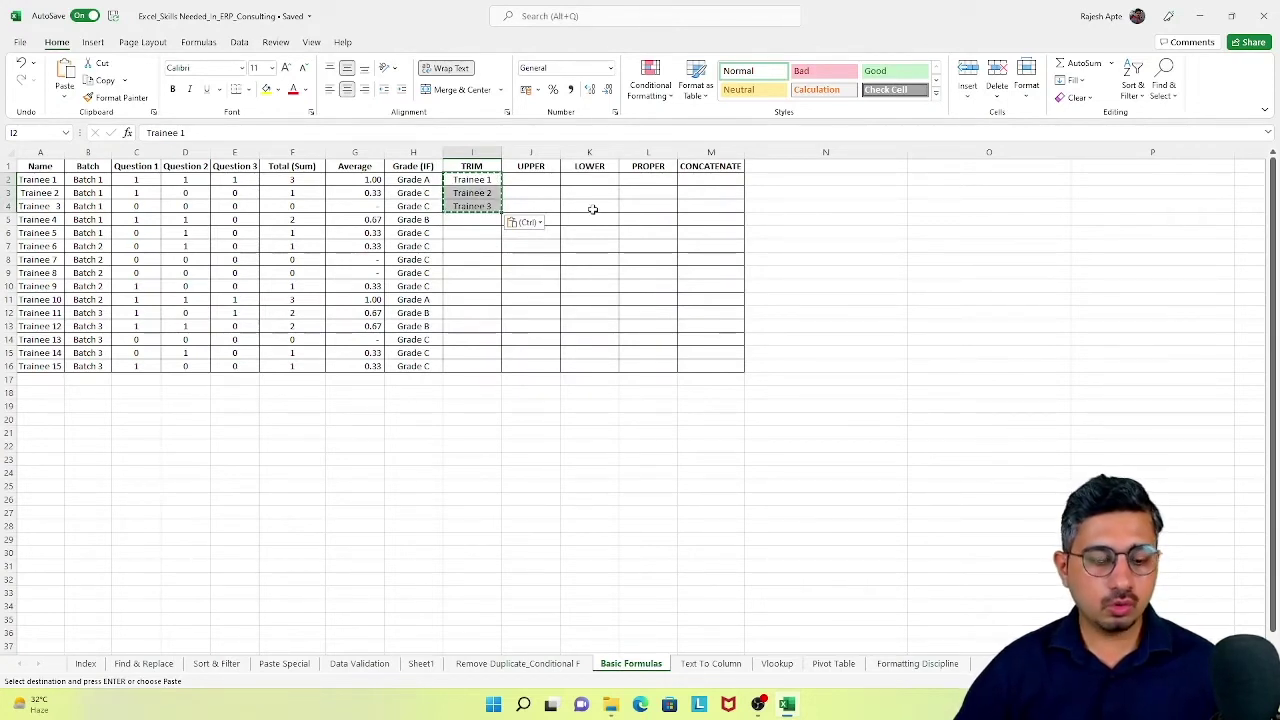
pyautogui.press('Escape')
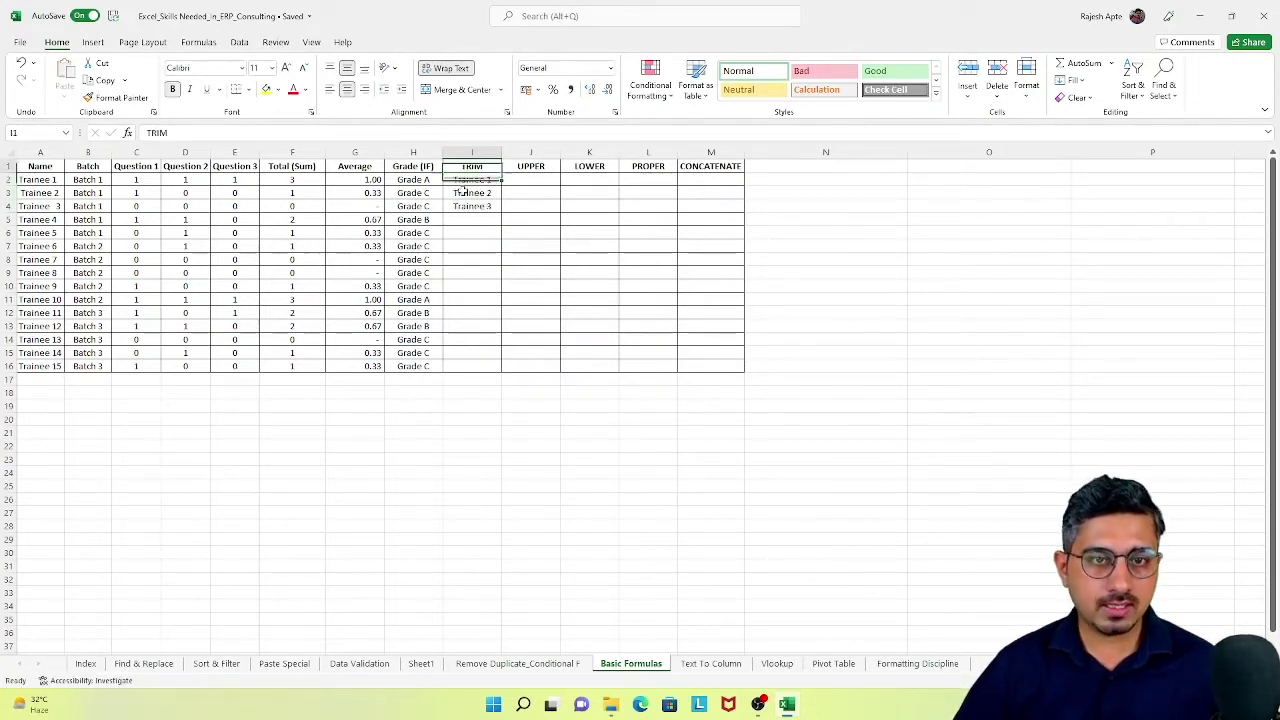
# Inspect the contents of cells I2, I3 and I4 in the TRIM column without changing them.
pyautogui.press('F2')
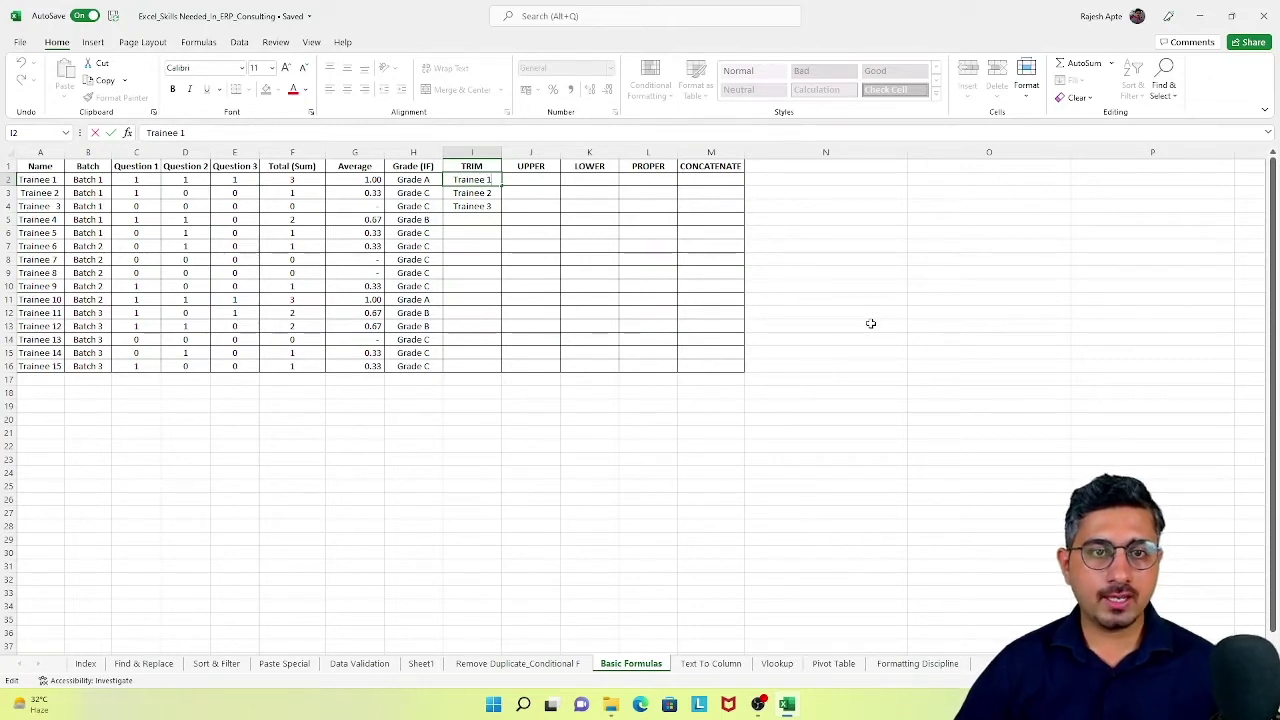
pyautogui.press('Return')
pyautogui.press('F2')
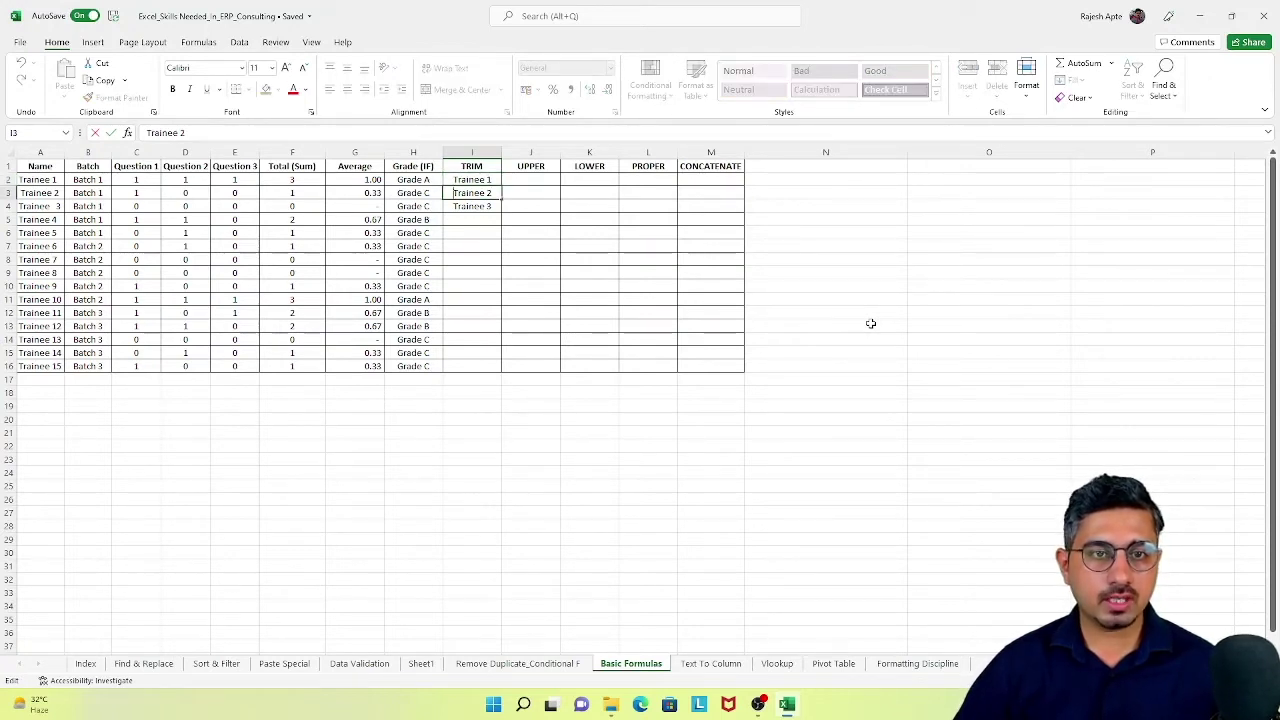
pyautogui.press('Return')
pyautogui.press('F2')
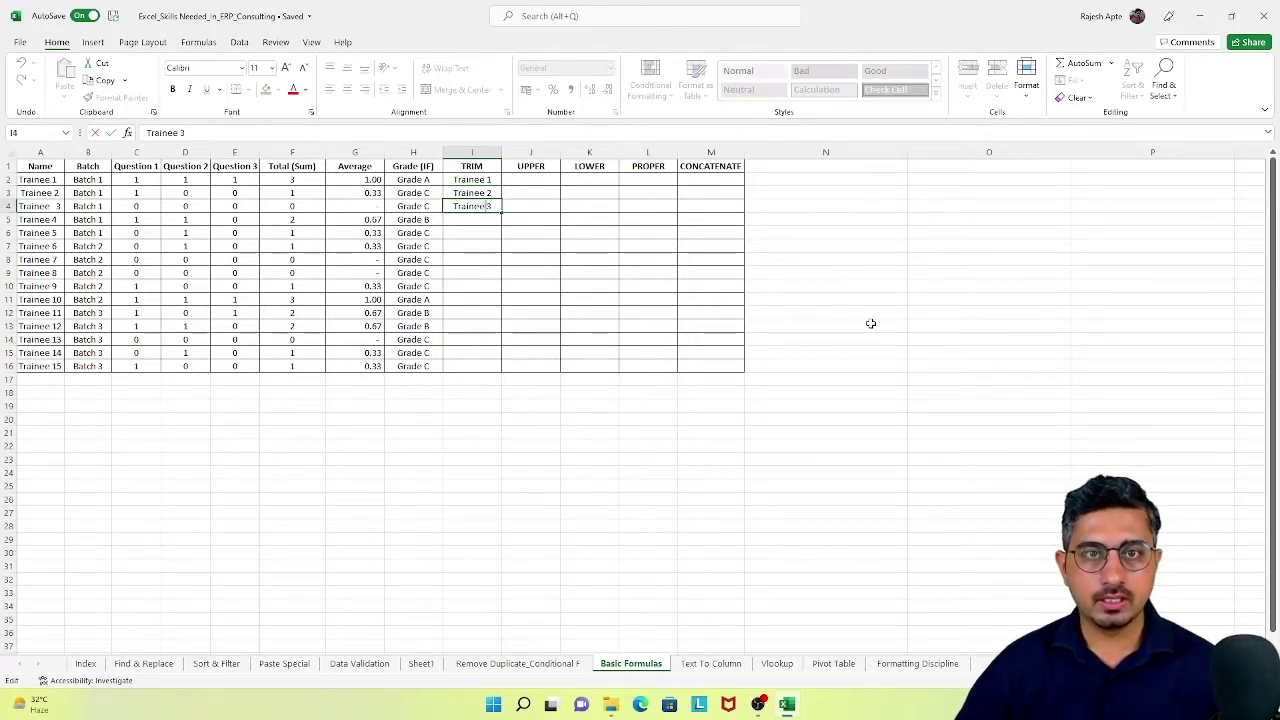
pyautogui.press('Escape')
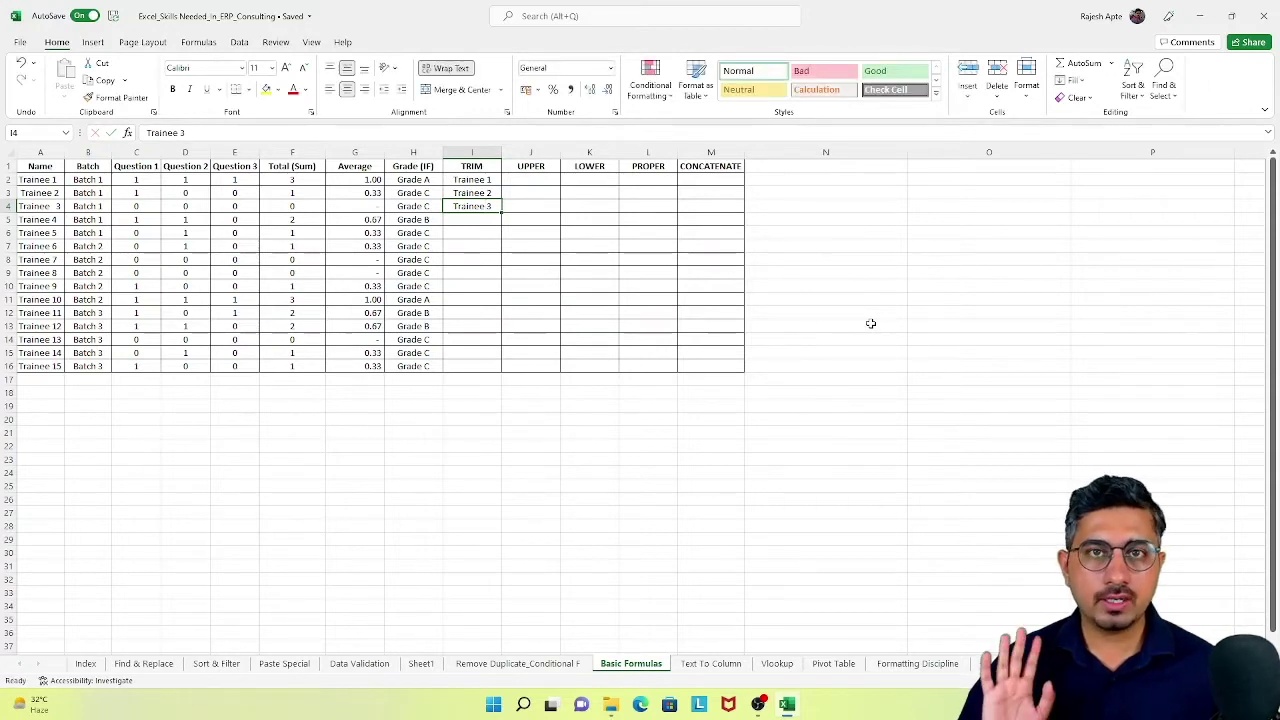
# Look over the UPPER, LOWER and PROPER column headers in J1:L1.
pyautogui.press('Right')
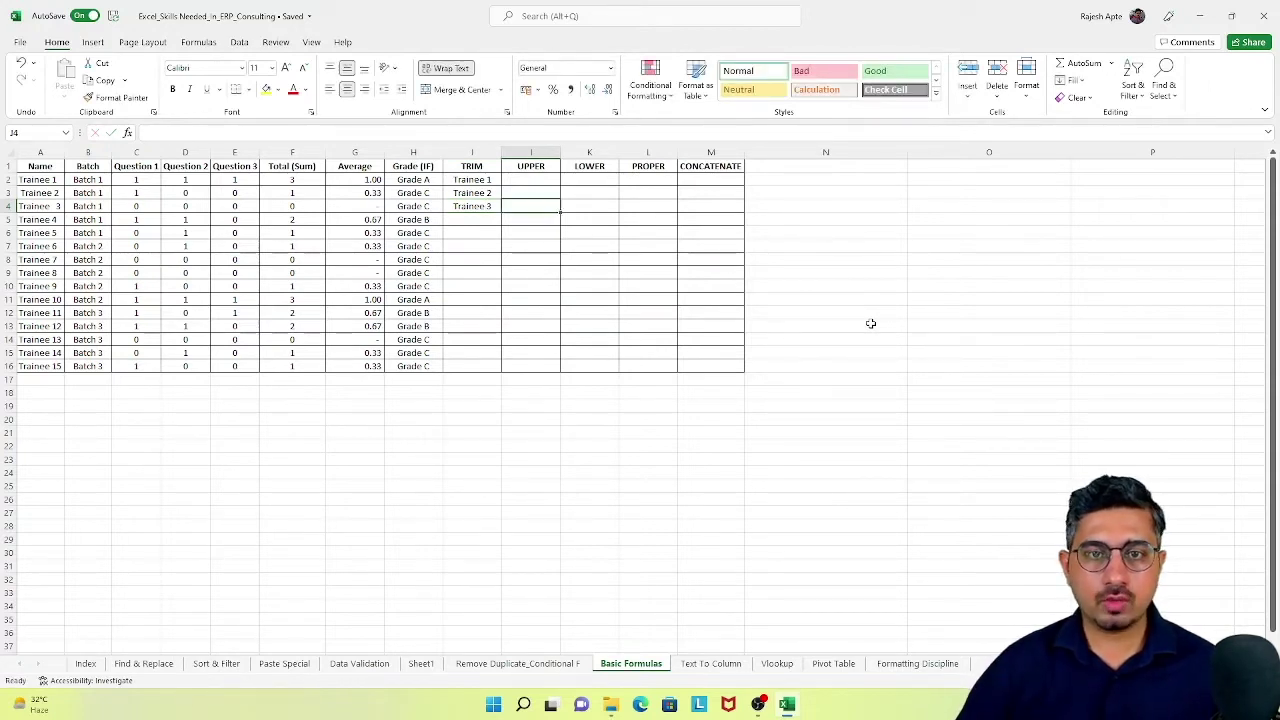
pyautogui.press('Up')
pyautogui.press('Up')
pyautogui.press('Up')
pyautogui.hotkey('shift', 'Right')
pyautogui.hotkey('shift', 'Right')
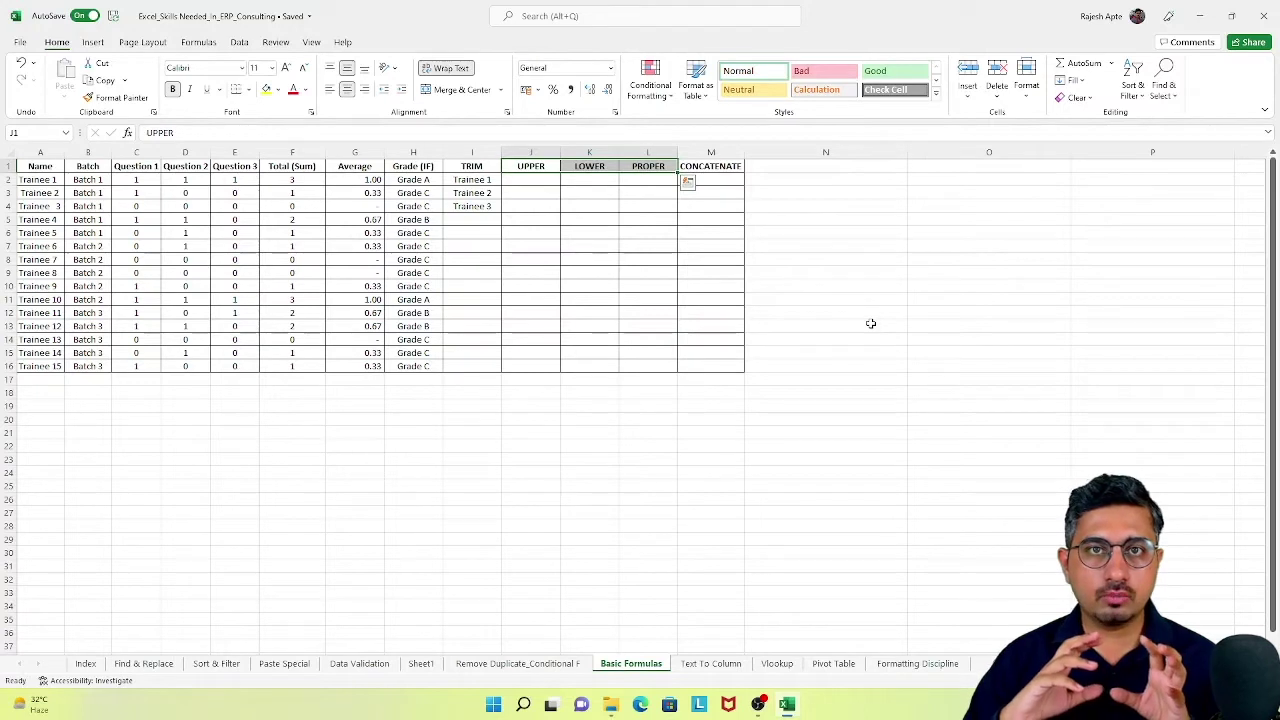
pyautogui.press('Left')
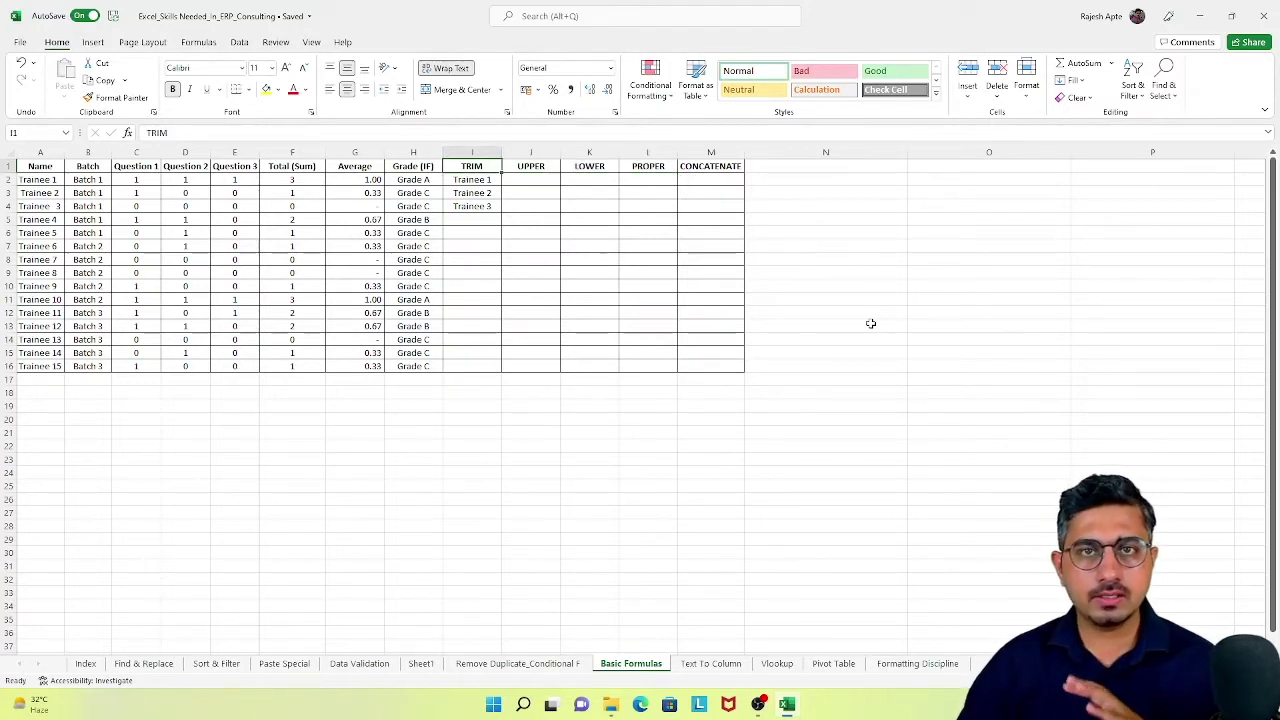
pyautogui.press('Right')
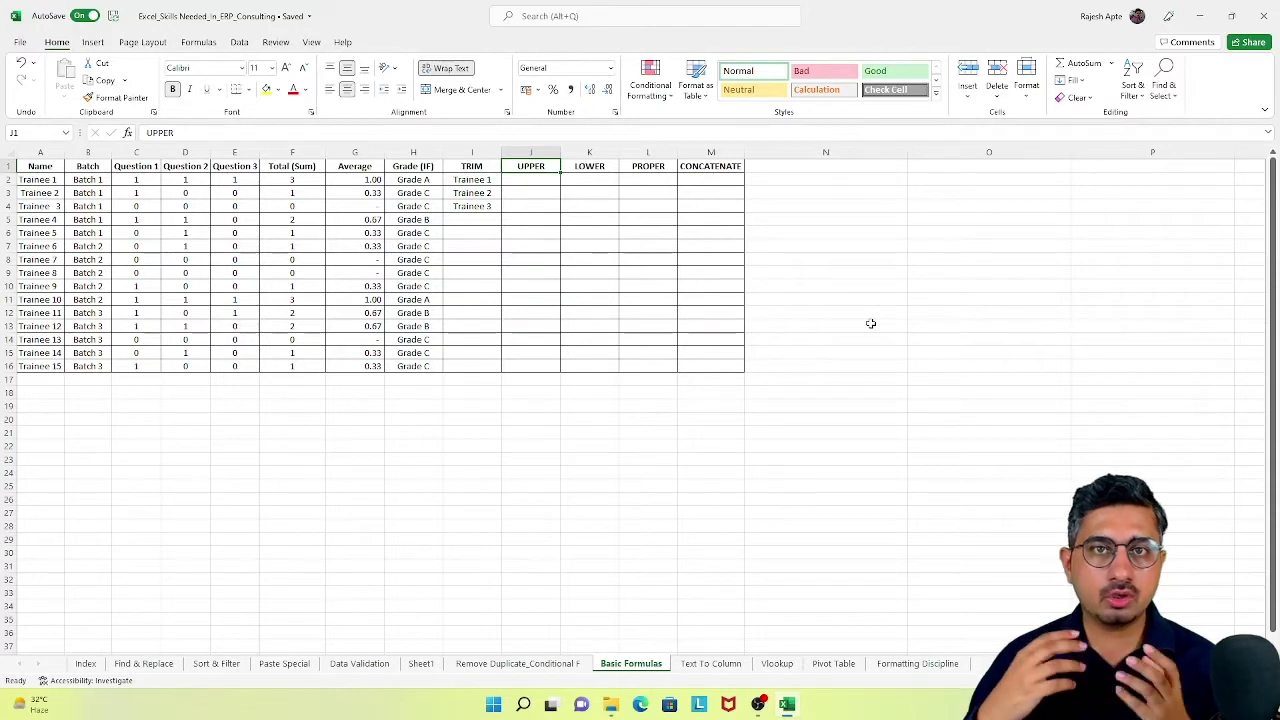
# Replace the name in cell A5 with TRAINEE 4 in all capitals.
pyautogui.press('Home')
pyautogui.press('Down')
pyautogui.press('Down')
pyautogui.press('Down')
pyautogui.press('Down')
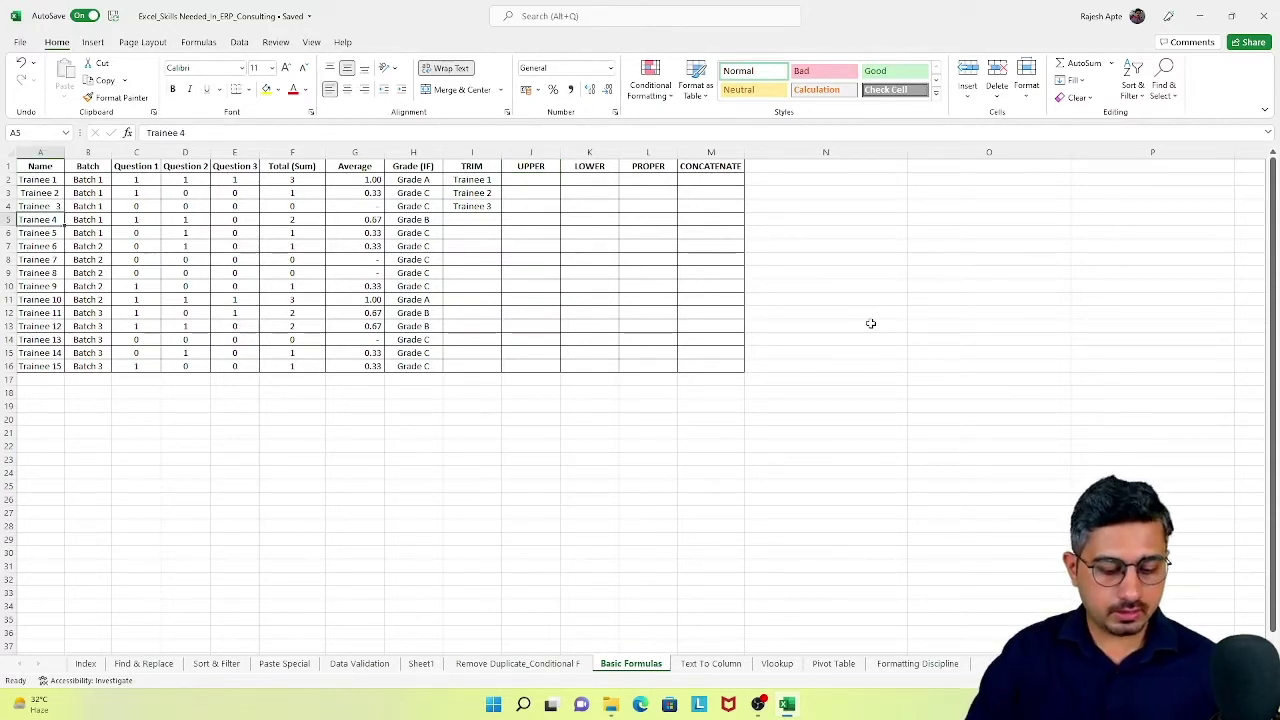
pyautogui.write('TRAINEE')
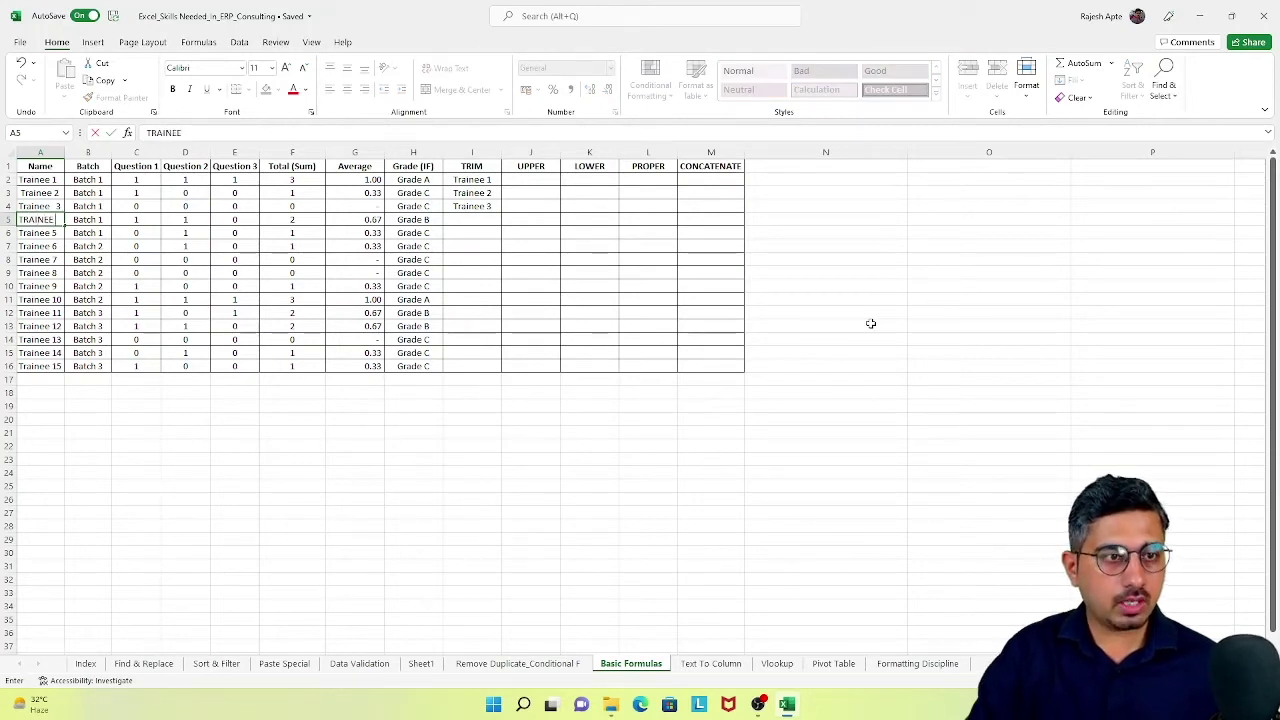
pyautogui.write(' 4')
pyautogui.press('Return')
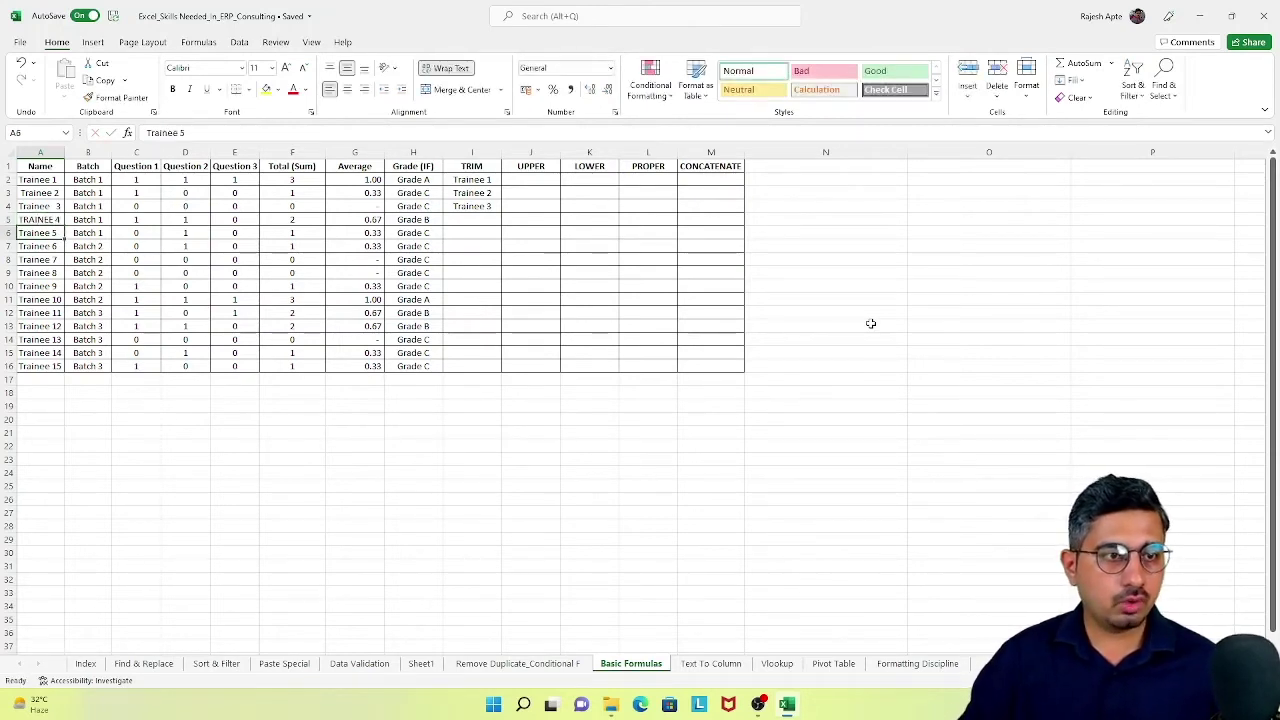
# Enter tRAINEE 5 in cell A6 and capitalise the final letter of the word in A7 to make TraineE 6.
pyautogui.write('t')
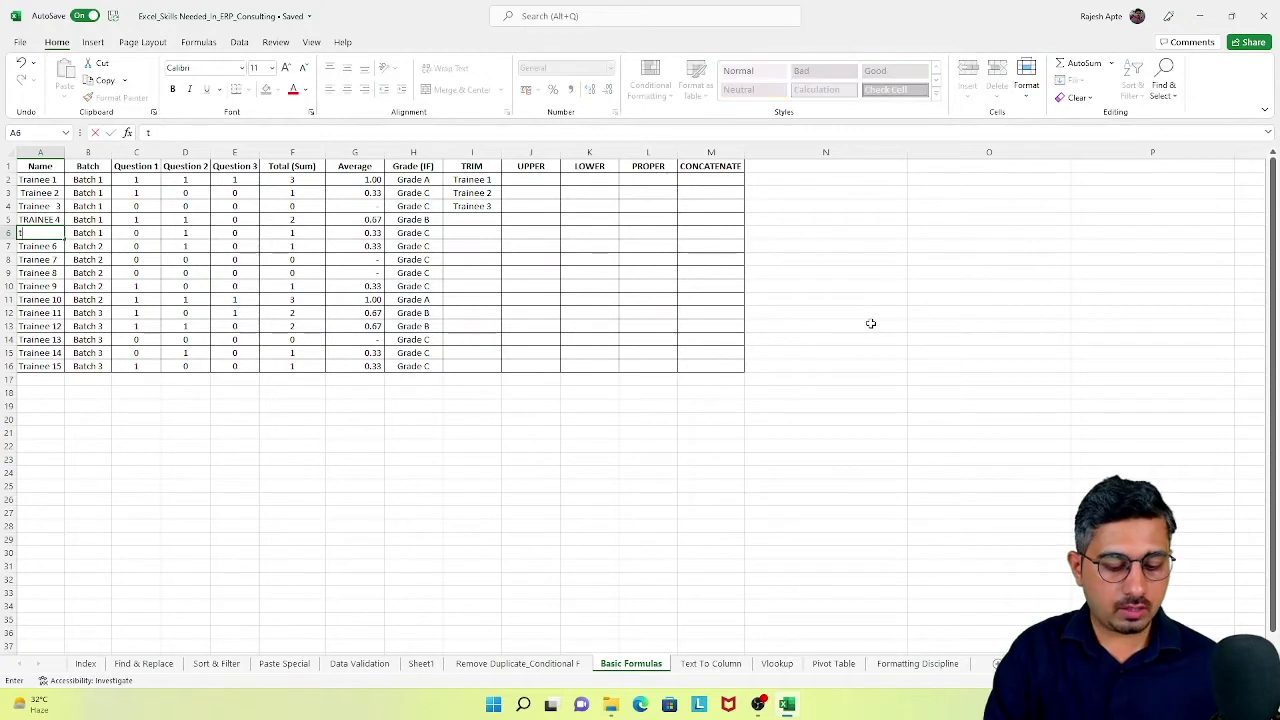
pyautogui.write('RAINEE 5')
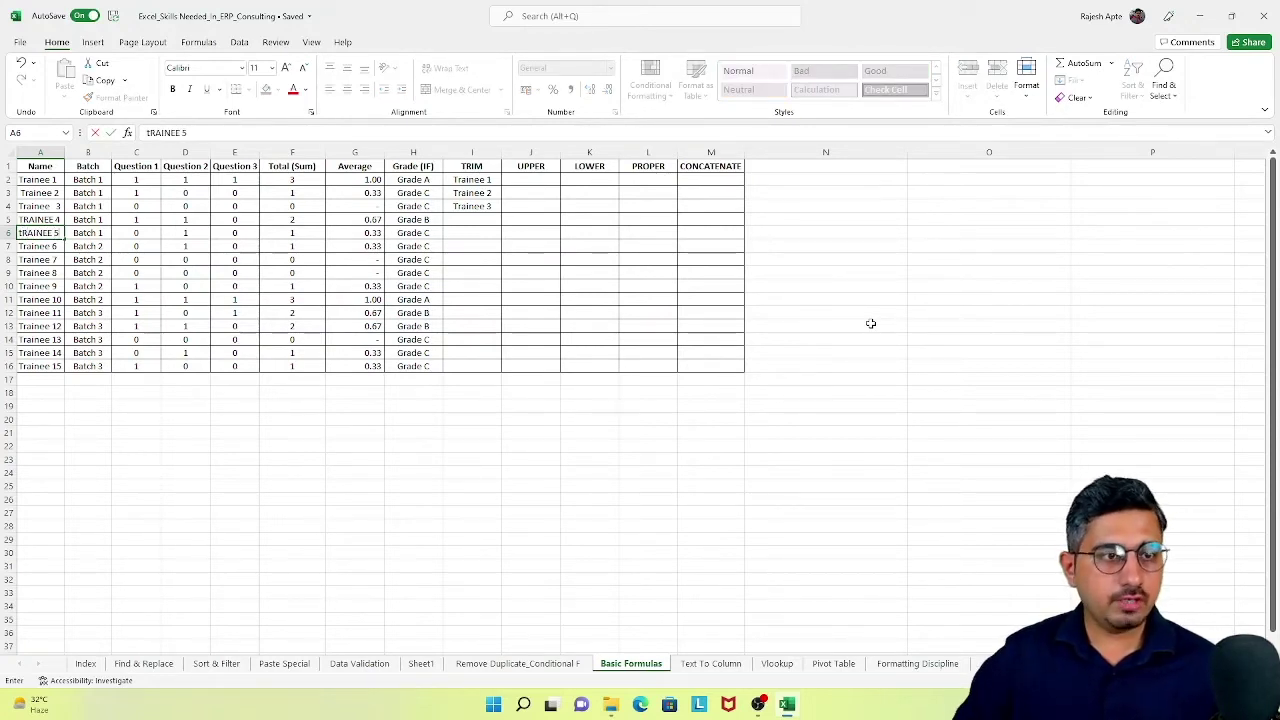
pyautogui.press('Return')
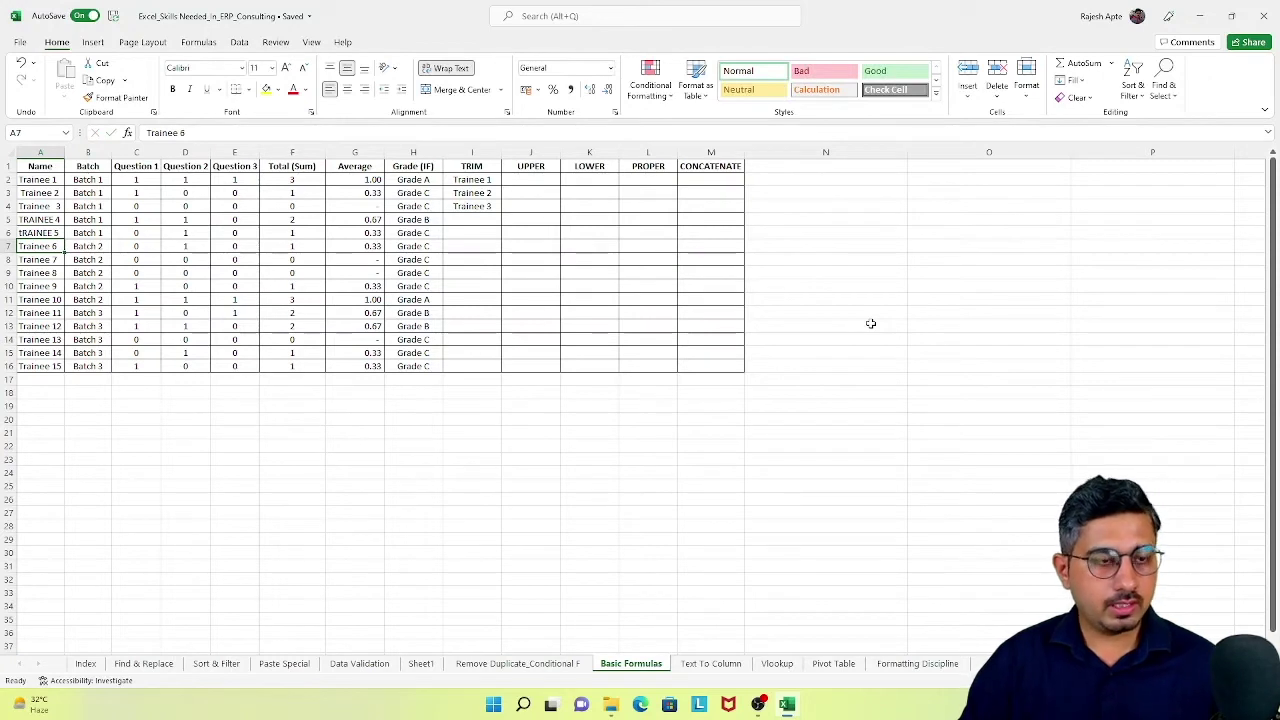
pyautogui.press('F2')
pyautogui.hotkey('shift', 'Left')
pyautogui.write('E')
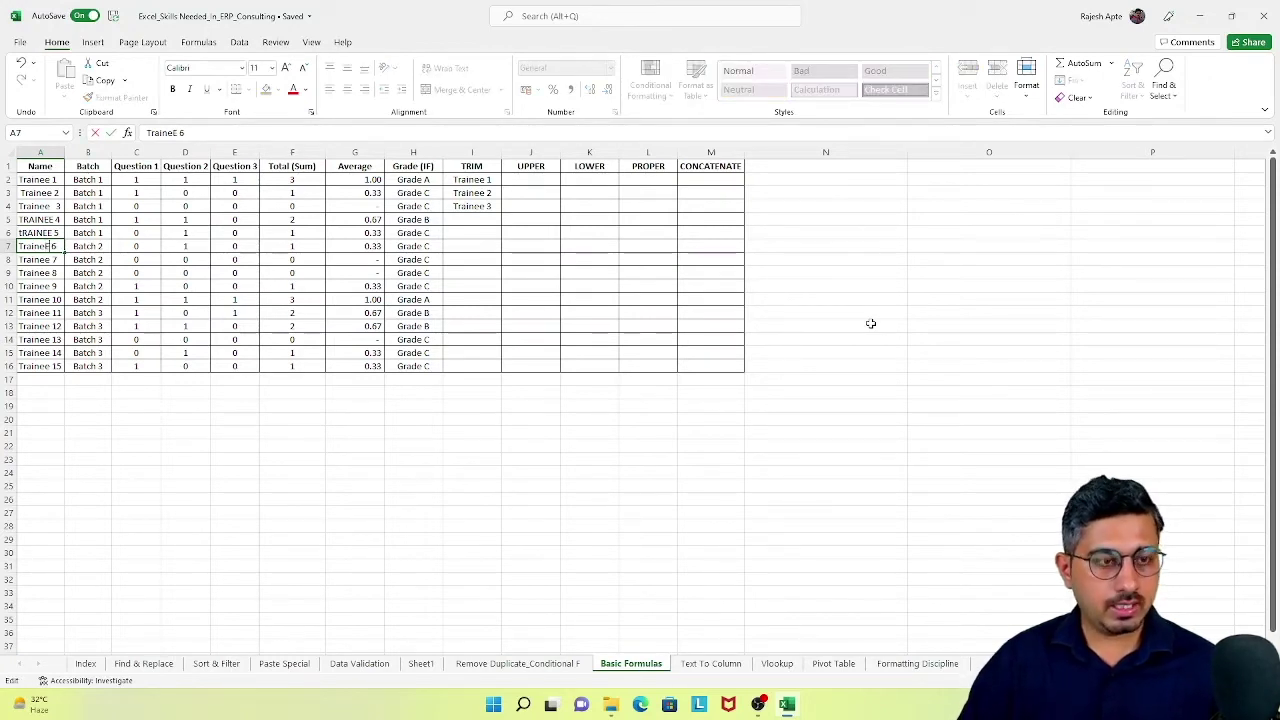
pyautogui.press('Return')
# Review rows 5 to 7 containing the three inconsistently capitalised trainee names.
pyautogui.press('Up')
pyautogui.press('Up')
pyautogui.press('Up')
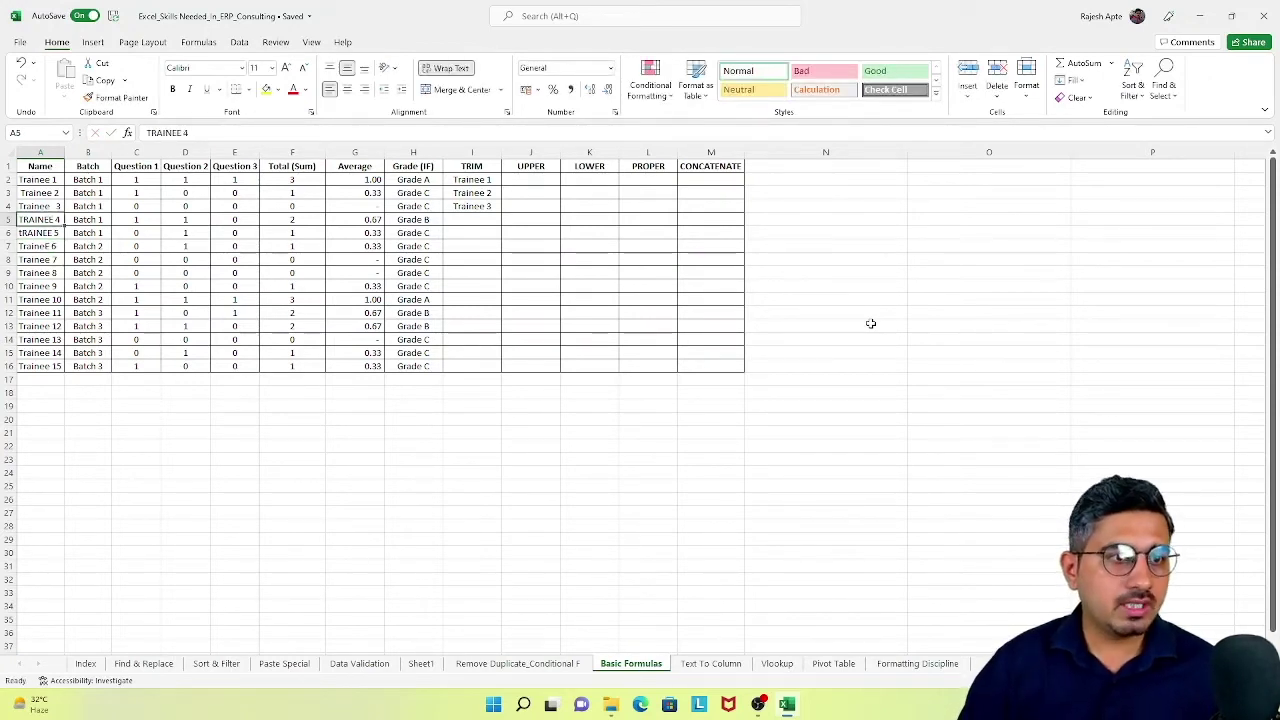
pyautogui.hotkey('shift', 'Down')
pyautogui.hotkey('shift', 'Down')
pyautogui.hotkey('shift', 'space')
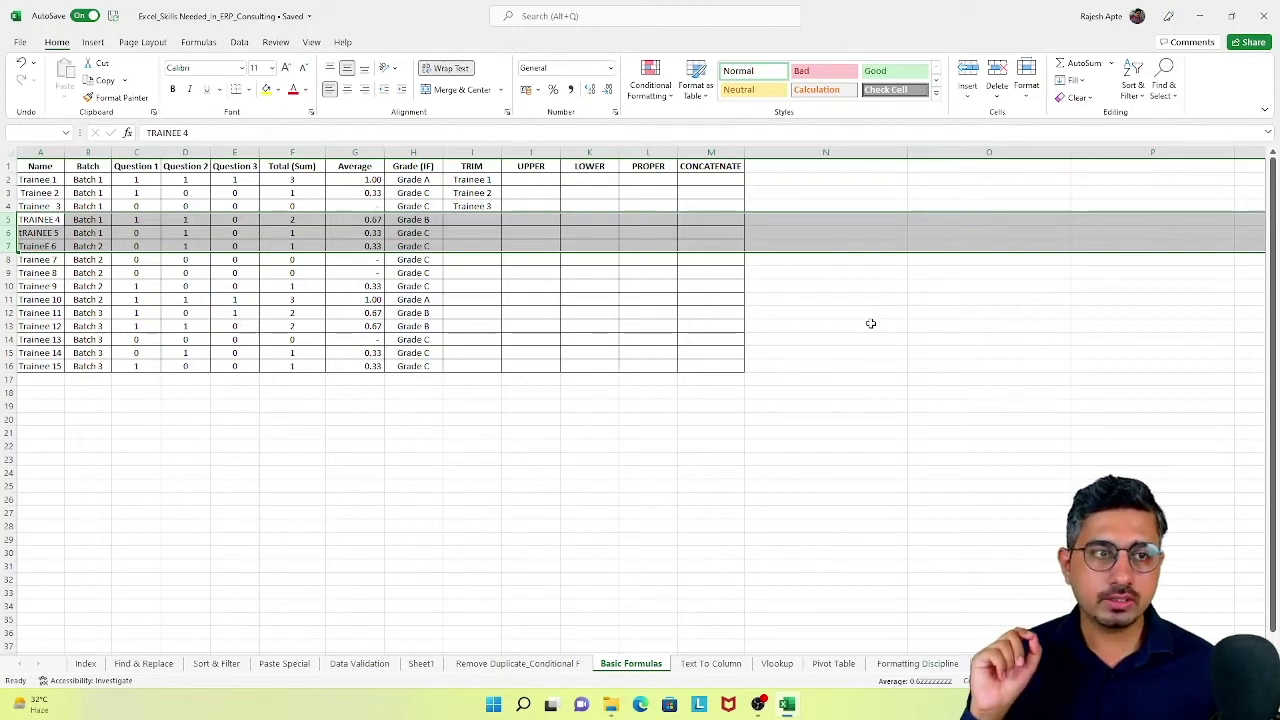
pyautogui.press('Left')
pyautogui.hotkey('shift', 'space')
pyautogui.hotkey('shift', 'Down')
pyautogui.hotkey('shift', 'Down')
# Enter the formula =PROPER(A5) in cell L5 of the PROPER column.
pyautogui.press('Right')
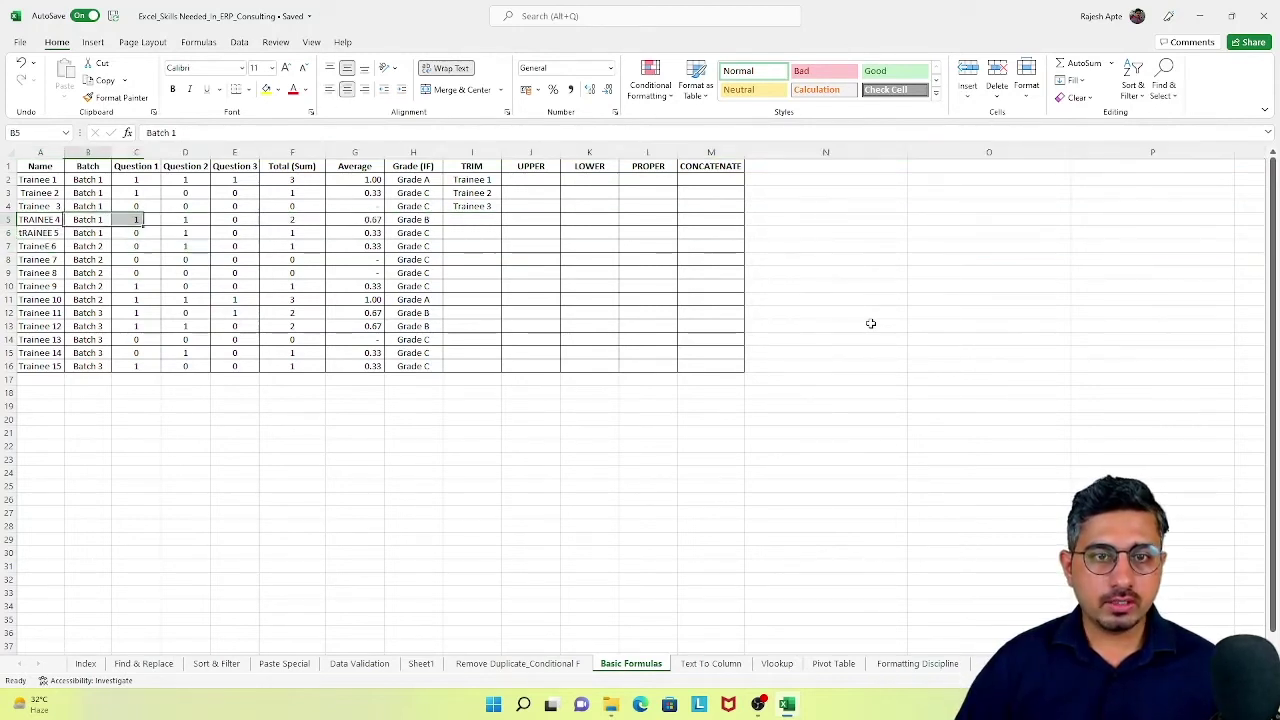
pyautogui.press('Right')
pyautogui.press('Right')
pyautogui.press('Right')
pyautogui.press('Right')
pyautogui.press('Right')
pyautogui.press('Right')
pyautogui.press('Right')
pyautogui.press('Right')
pyautogui.press('Right')
pyautogui.press('Right')
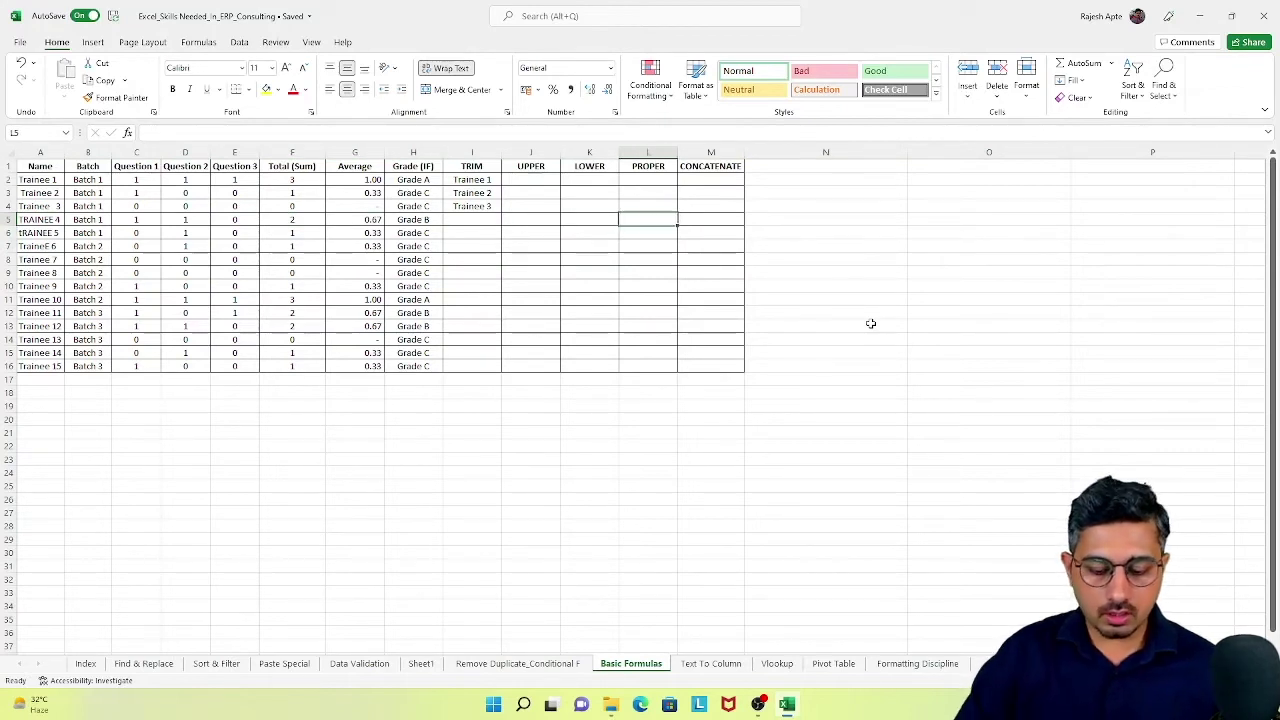
pyautogui.write('=PROPER')
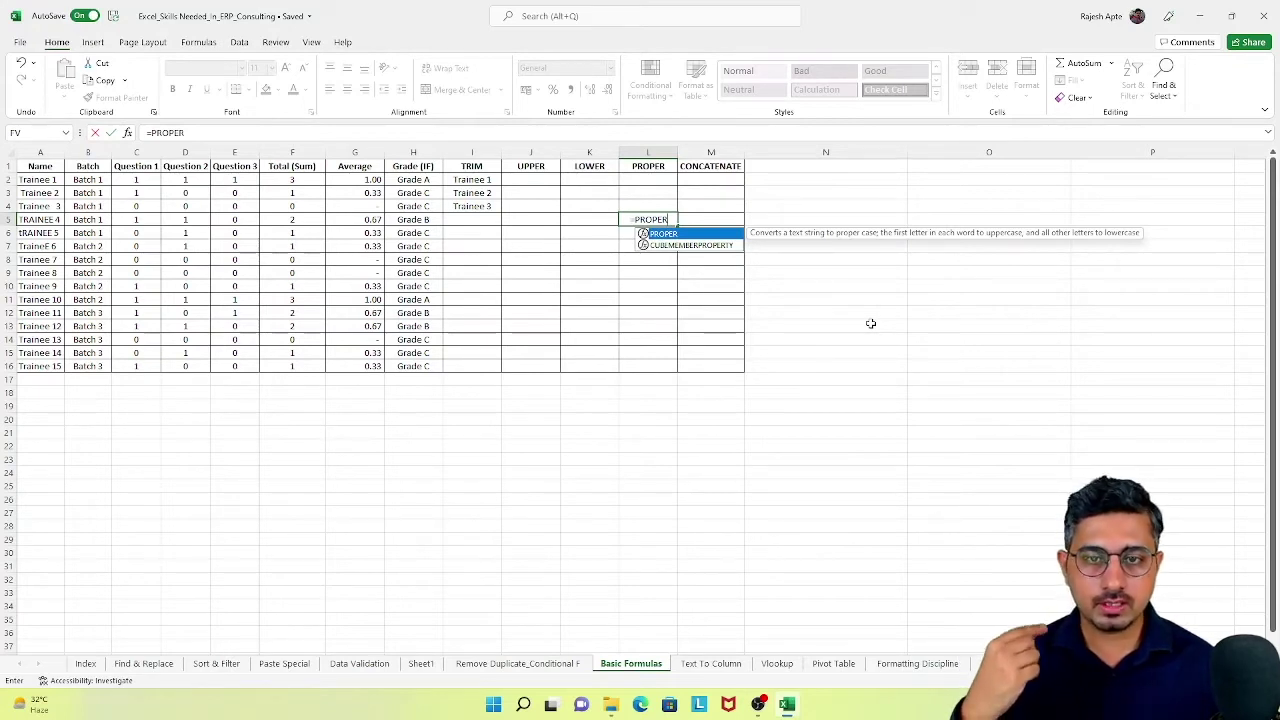
pyautogui.write('(')
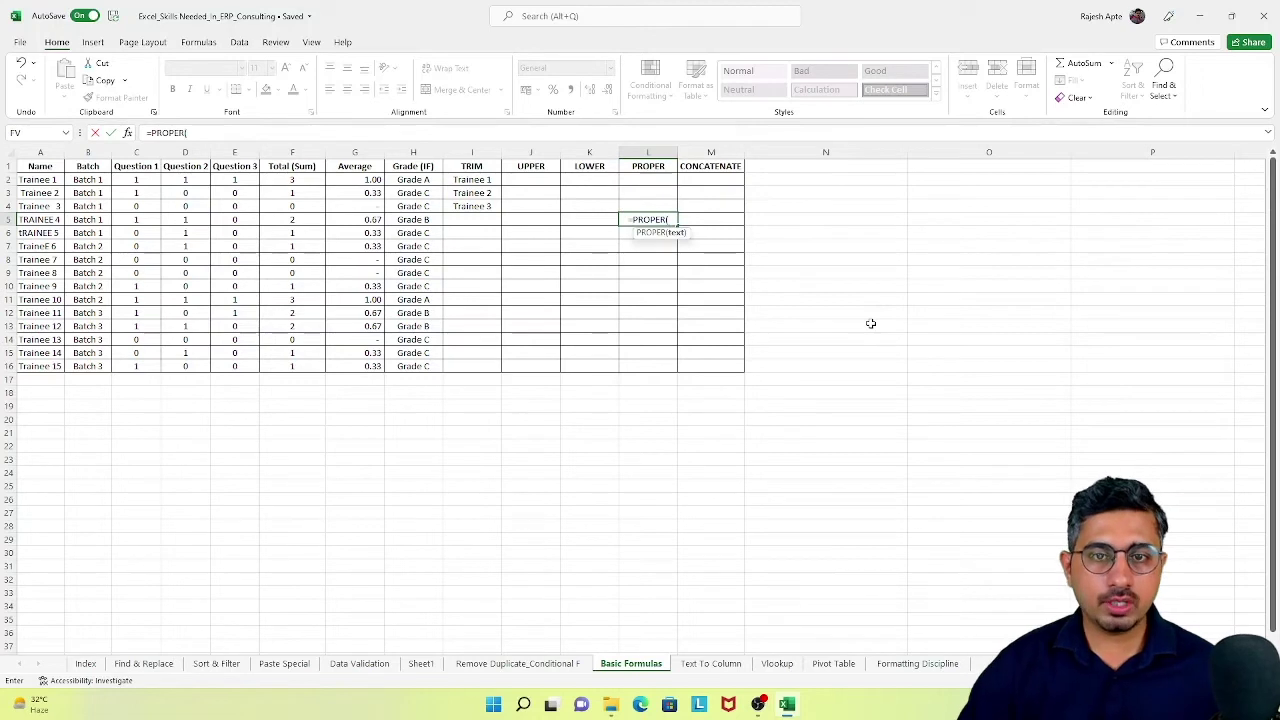
pyautogui.press('Left')
pyautogui.press('Left')
pyautogui.press('Left')
pyautogui.press('Left')
pyautogui.press('Left')
pyautogui.press('Left')
pyautogui.press('Left')
pyautogui.press('Left')
pyautogui.press('Left')
pyautogui.press('Left')
pyautogui.press('Left')
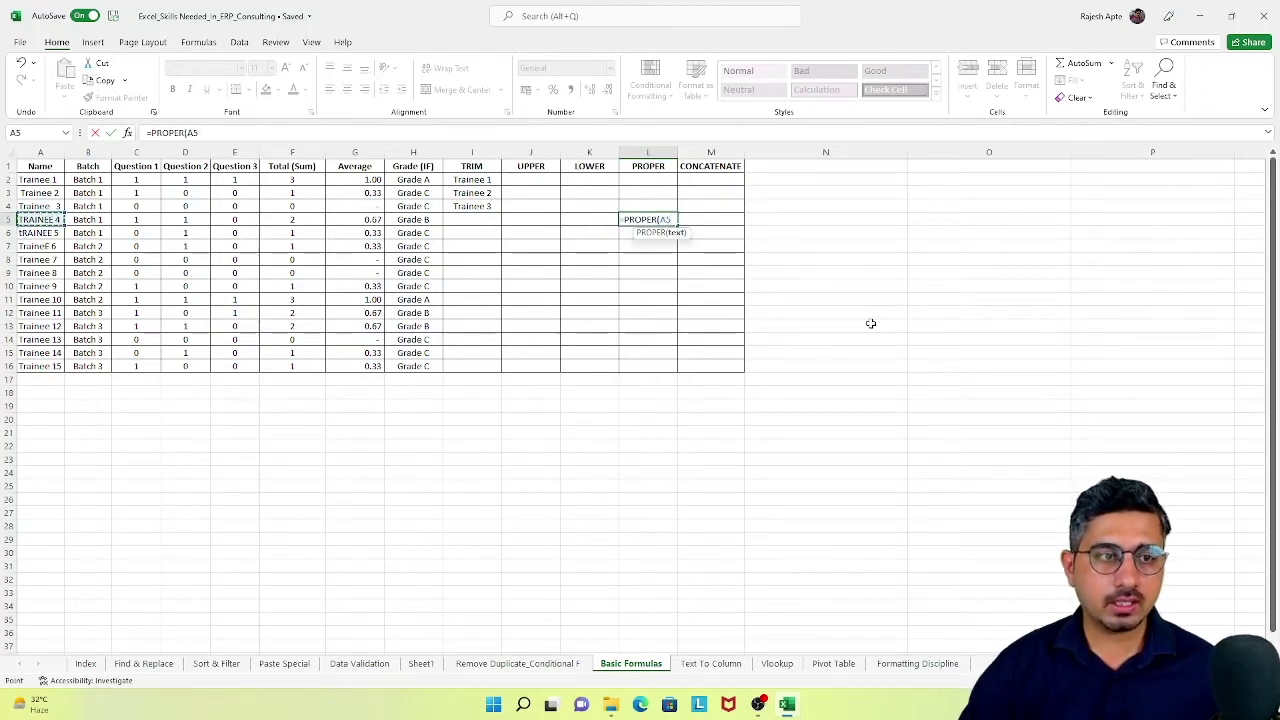
pyautogui.write(')')
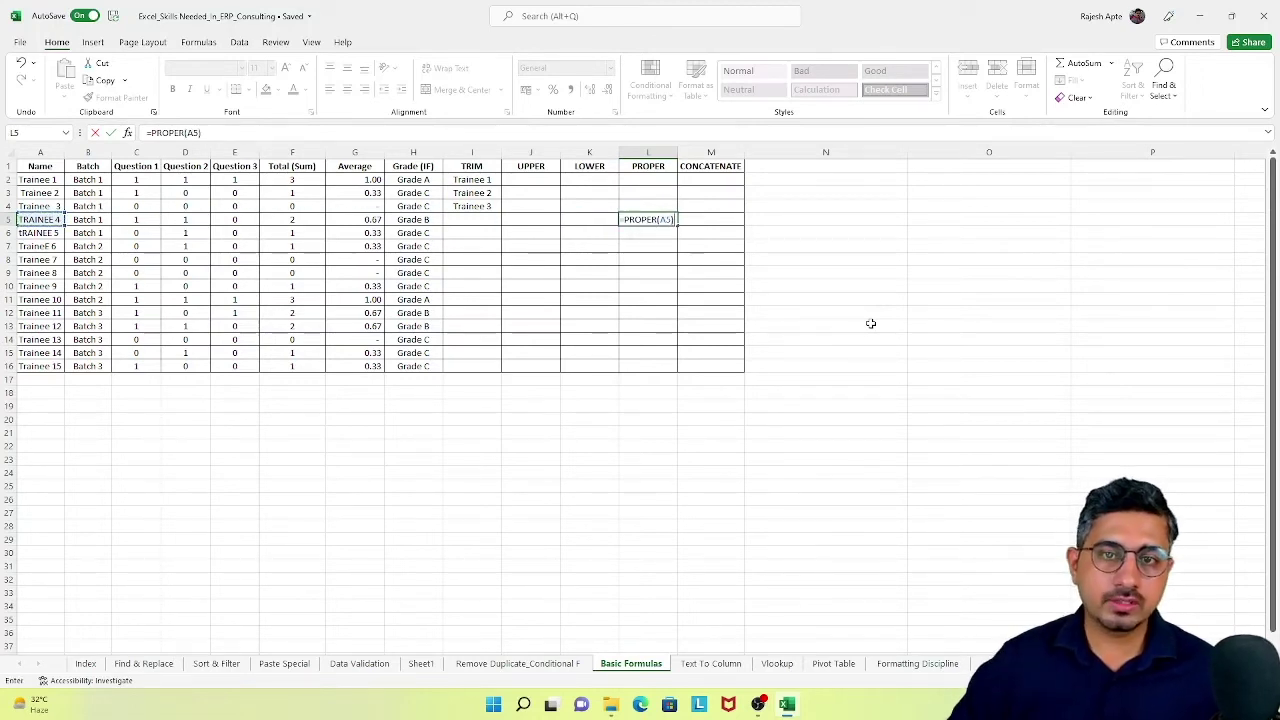
pyautogui.press('Return')
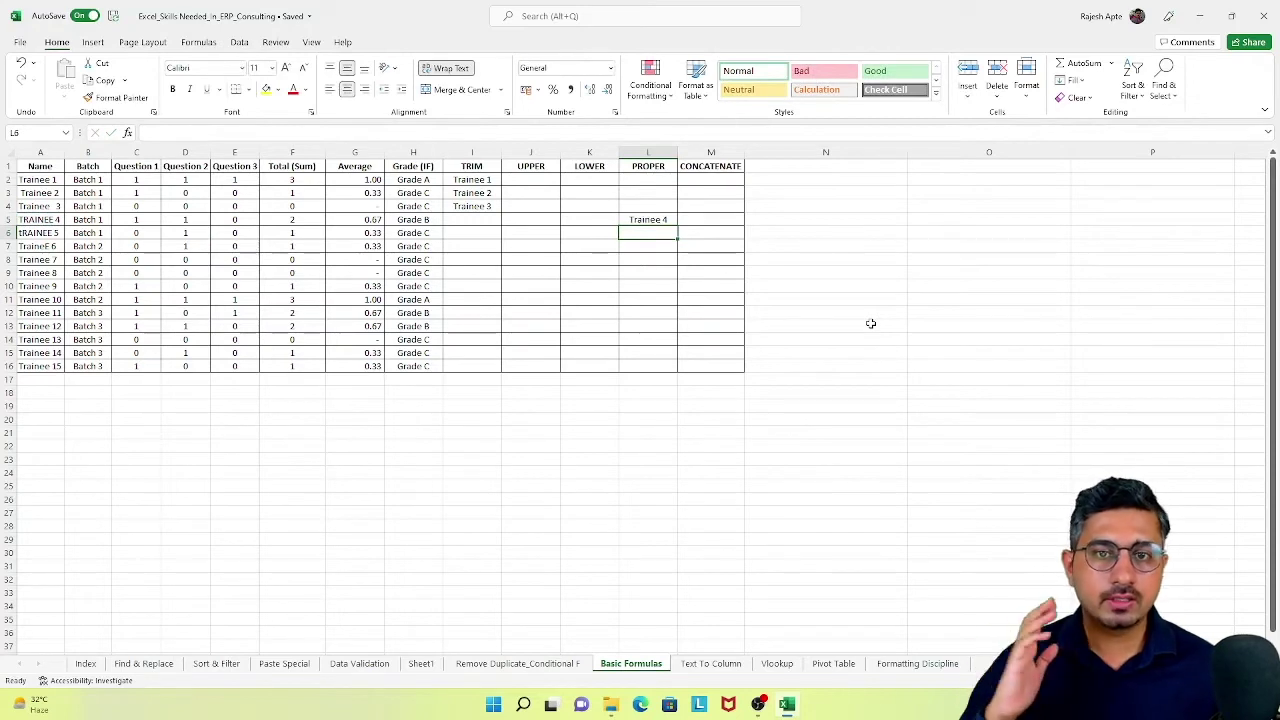
# Copy the PROPER formula from L5 into L6:L7 for the next two trainees.
pyautogui.press('Up')
pyautogui.hotkey('ctrl', 'c')
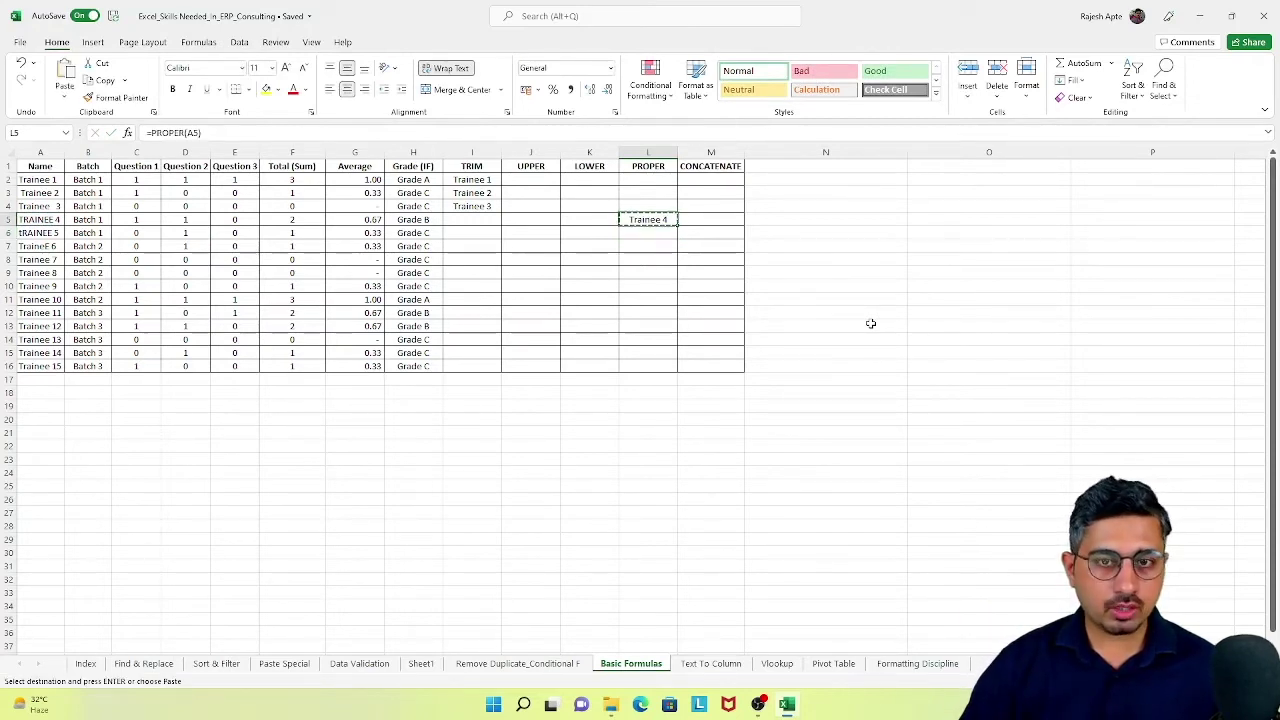
pyautogui.hotkey('shift', 'Down')
pyautogui.hotkey('shift', 'Down')
pyautogui.hotkey('shift', 'Up')
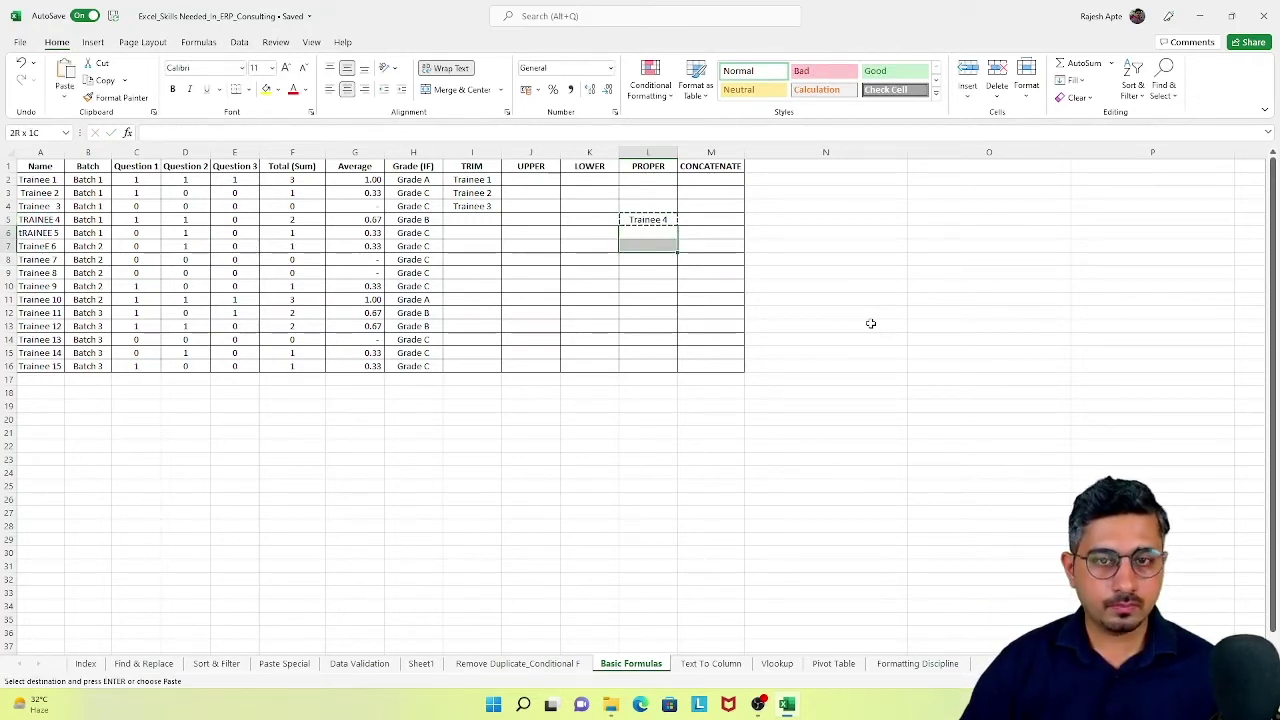
pyautogui.hotkey('ctrl', 'v')
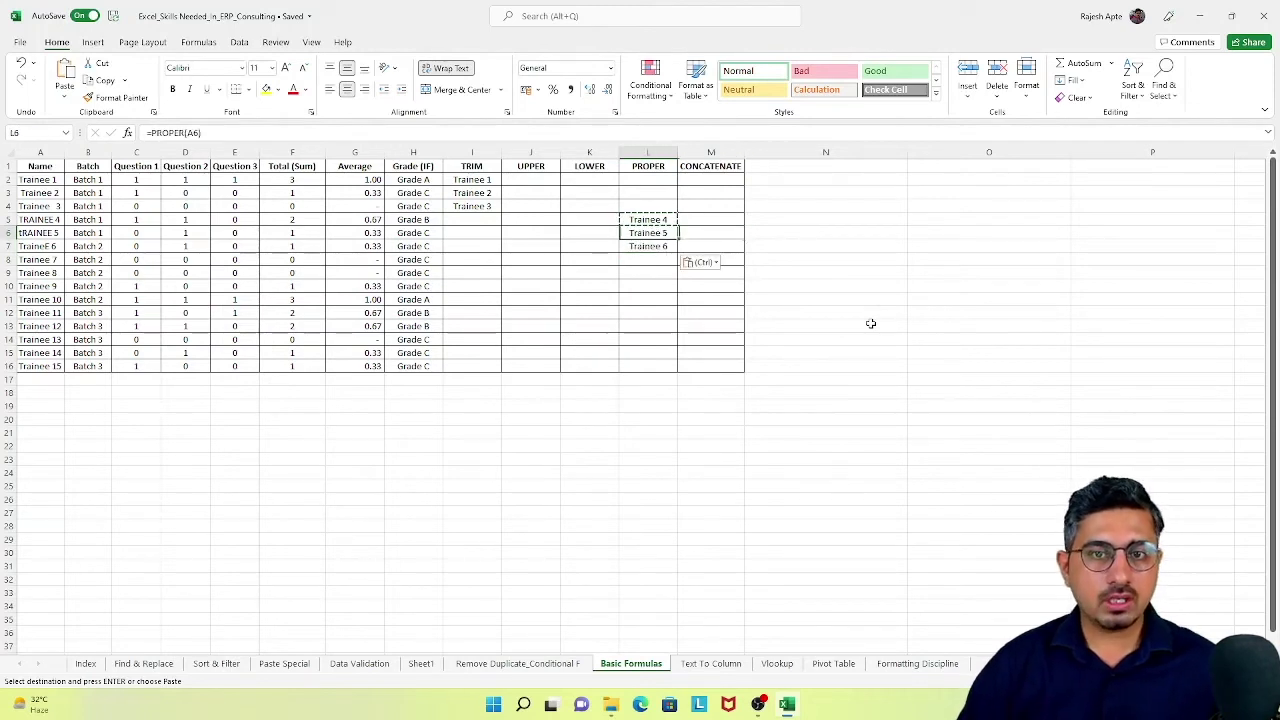
pyautogui.press('Escape')
# Compare the original names in rows 6 and 7 with their PROPER versions.
pyautogui.hotkey('shift', 'space')
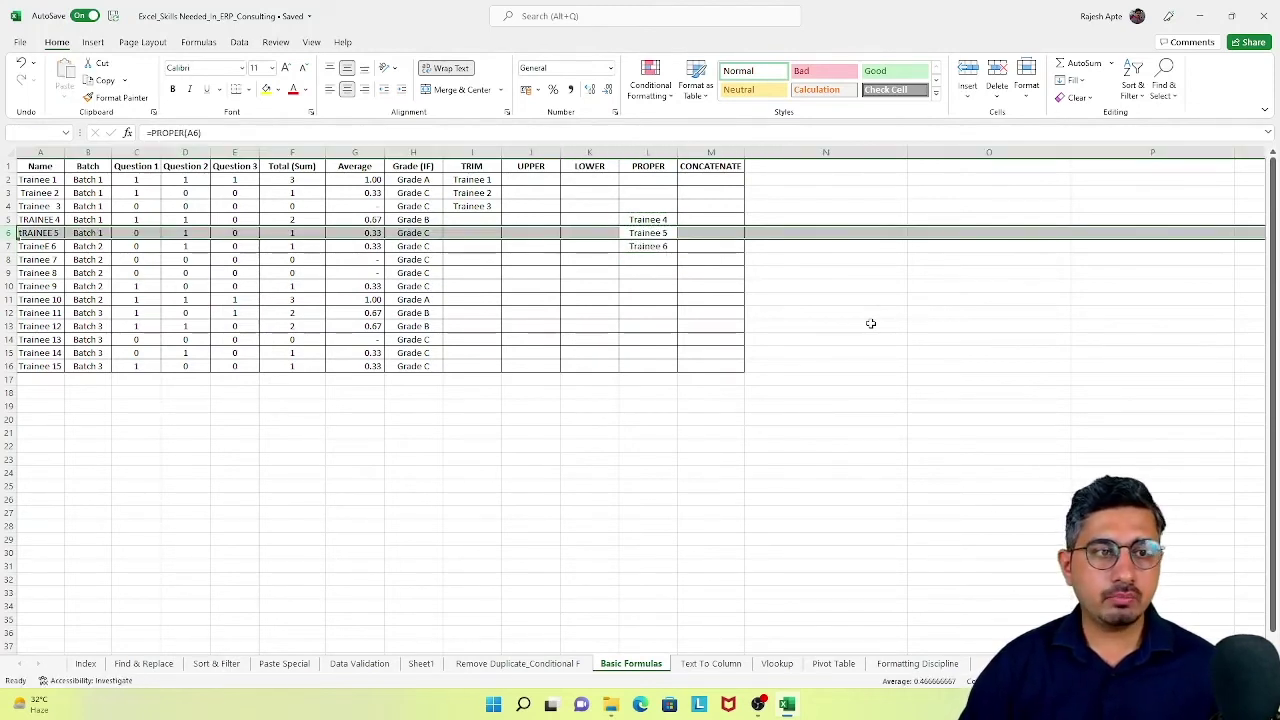
pyautogui.press('Down')
pyautogui.hotkey('shift', 'space')
pyautogui.press('Up')
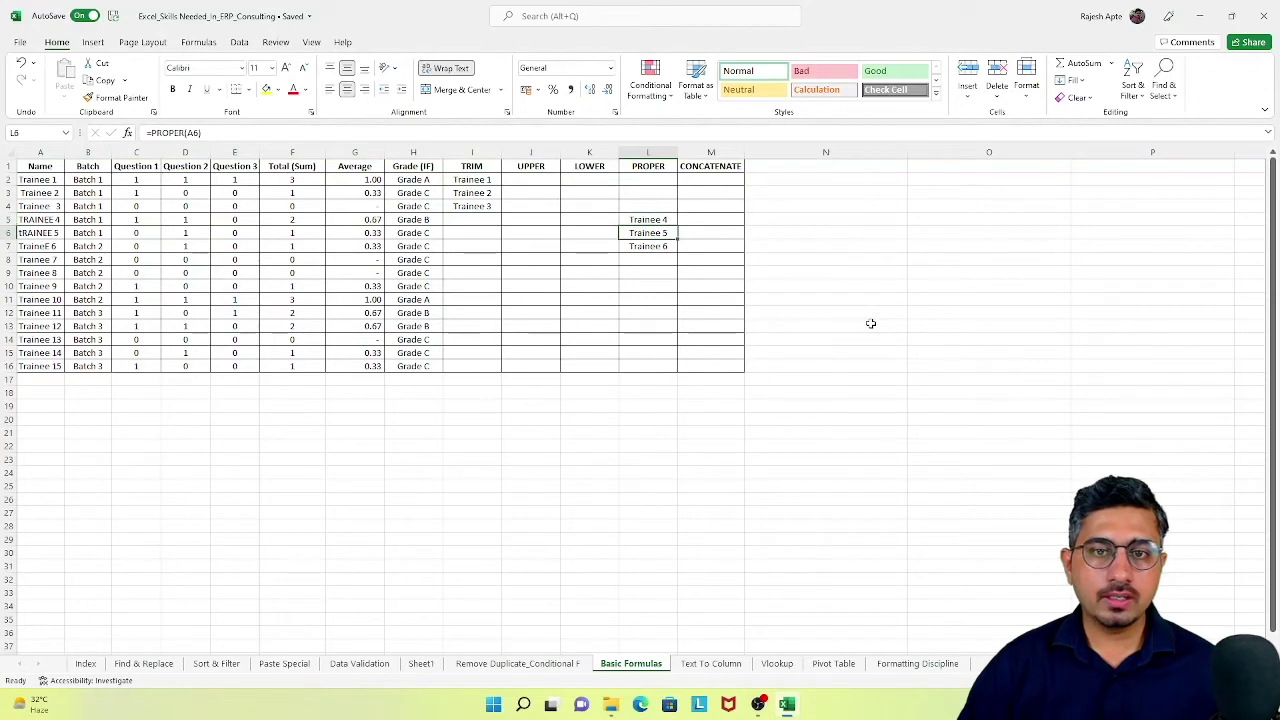
# Check the PROPER column entries for rows 5 to 7 against the source names.
pyautogui.hotkey('shift', 'space')
pyautogui.hotkey('shift', 'Down')
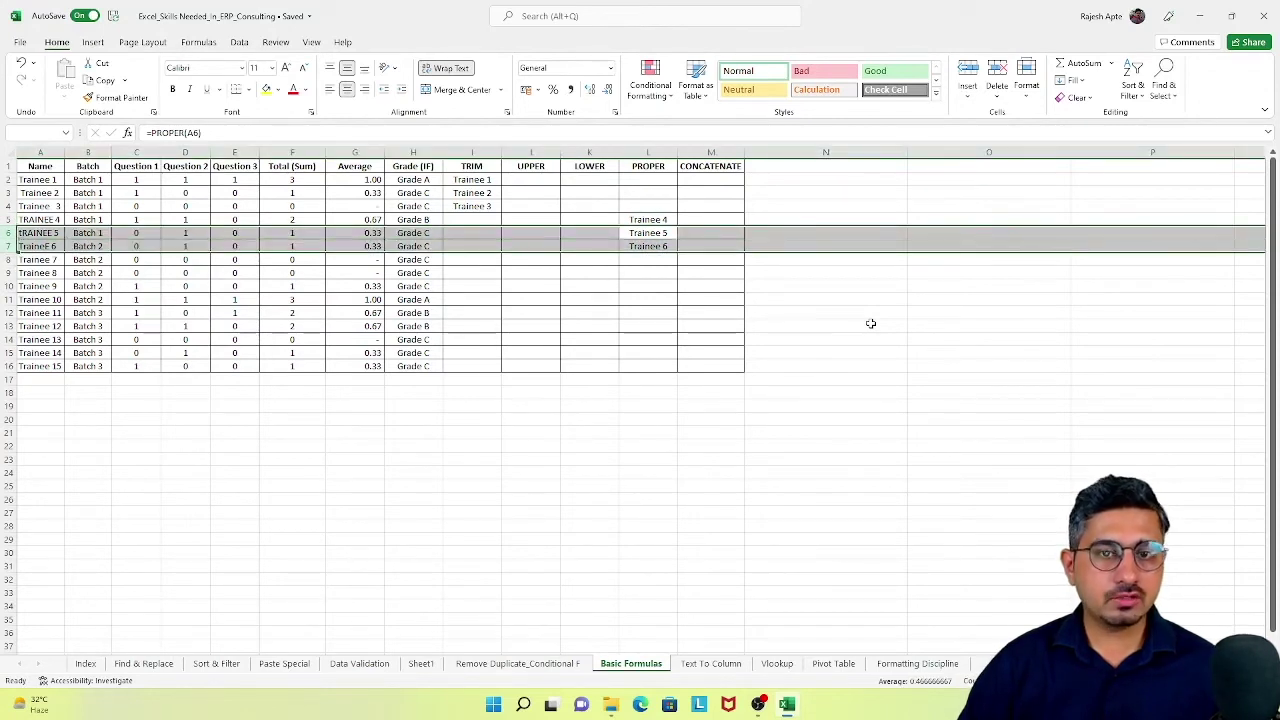
pyautogui.press('Up')
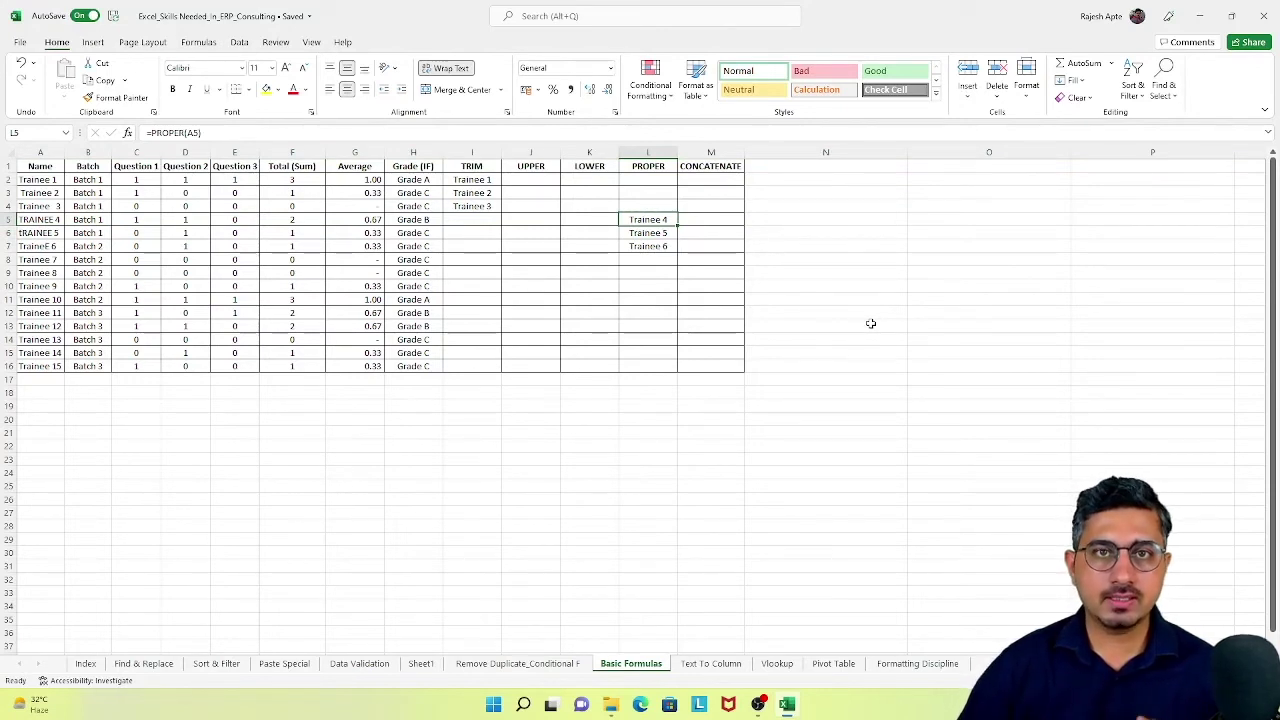
pyautogui.press('Down')
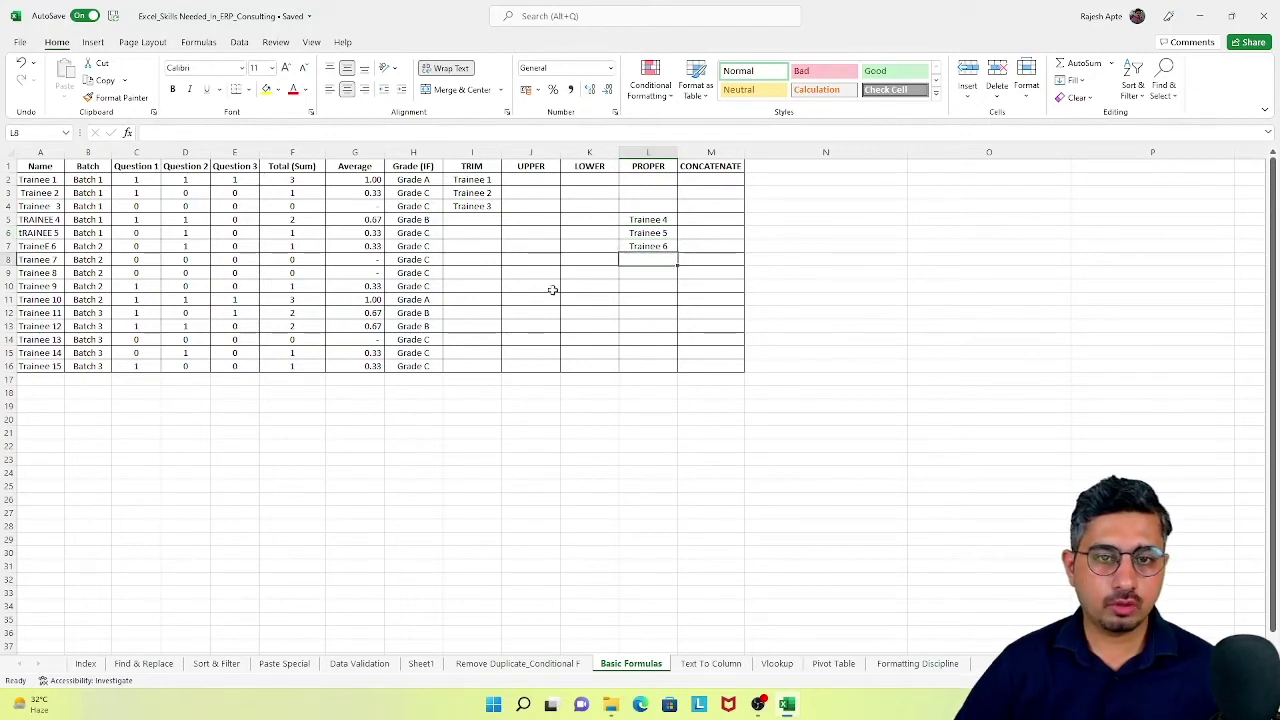
# Enter the formula =UPPER(A8) in cell J8 of the UPPER column.
pyautogui.click(532, 262)
pyautogui.hotkey('shift', 'space')
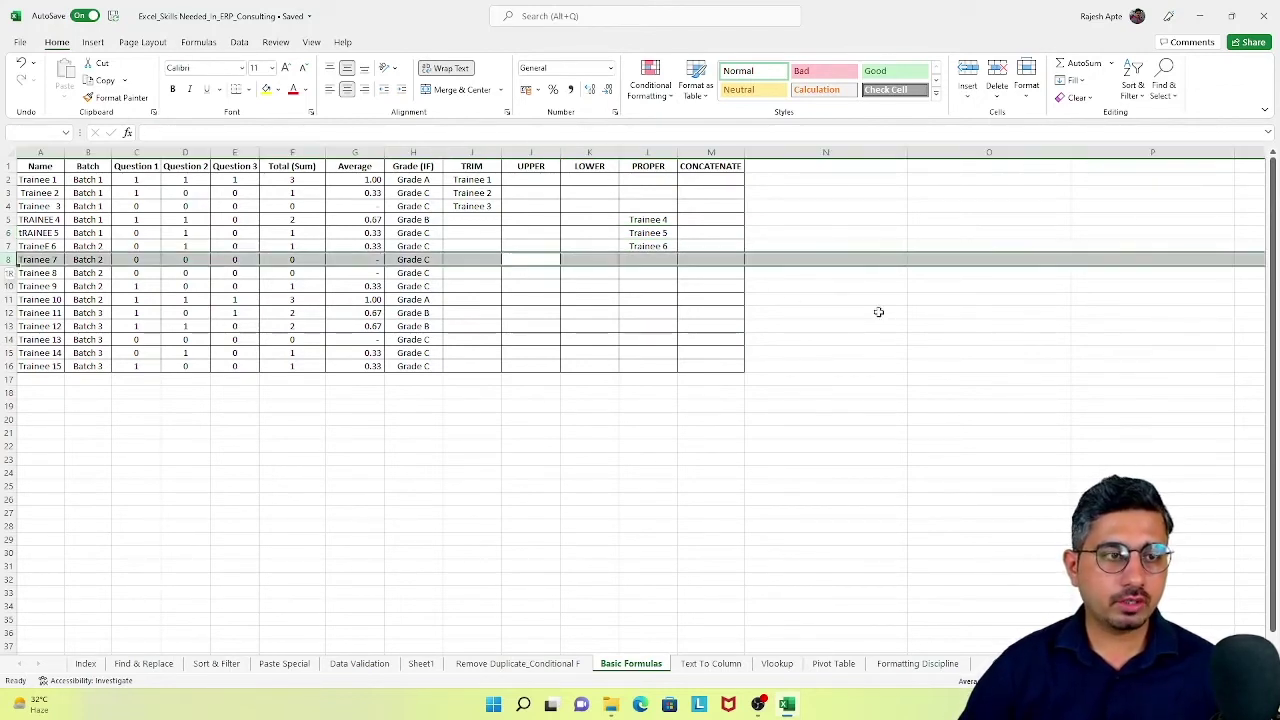
pyautogui.press('Left')
pyautogui.press('Right')
pyautogui.write('=UPPE')
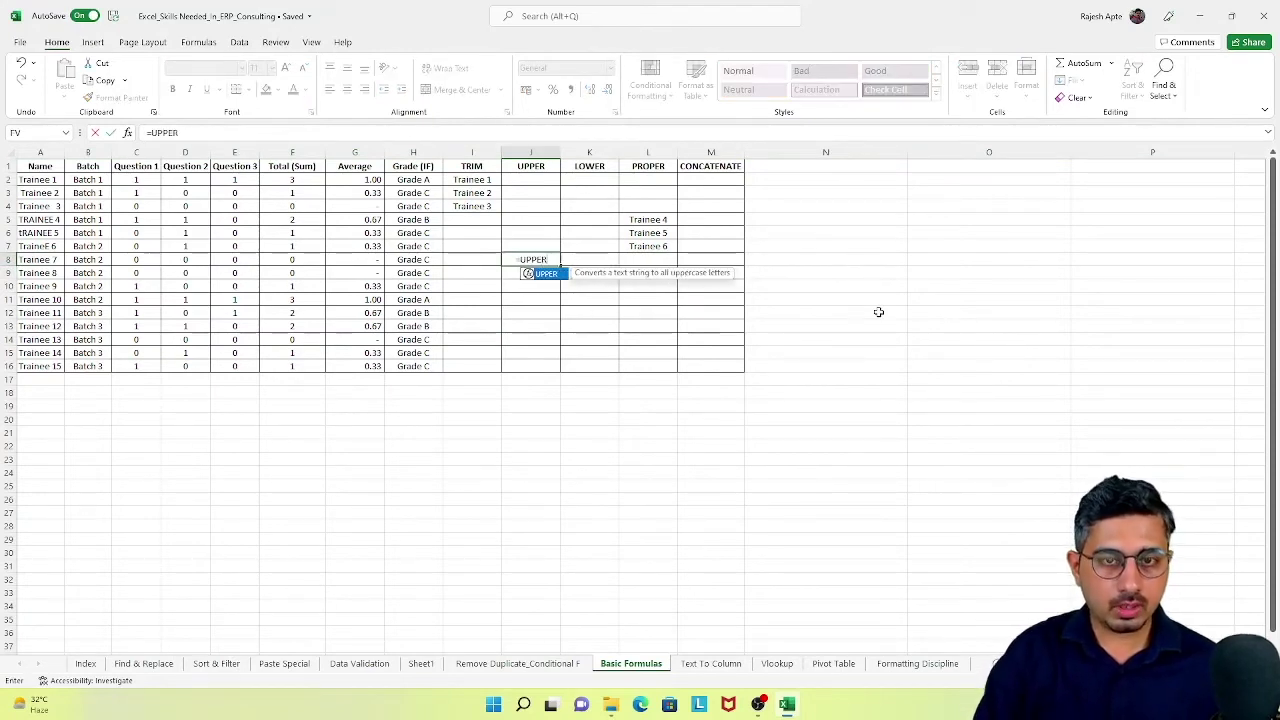
pyautogui.write('R(')
pyautogui.press('Left')
pyautogui.press('Left')
pyautogui.press('Left')
pyautogui.press('Left')
pyautogui.press('Left')
pyautogui.press('Left')
pyautogui.press('Left')
pyautogui.press('Left')
pyautogui.press('Left')
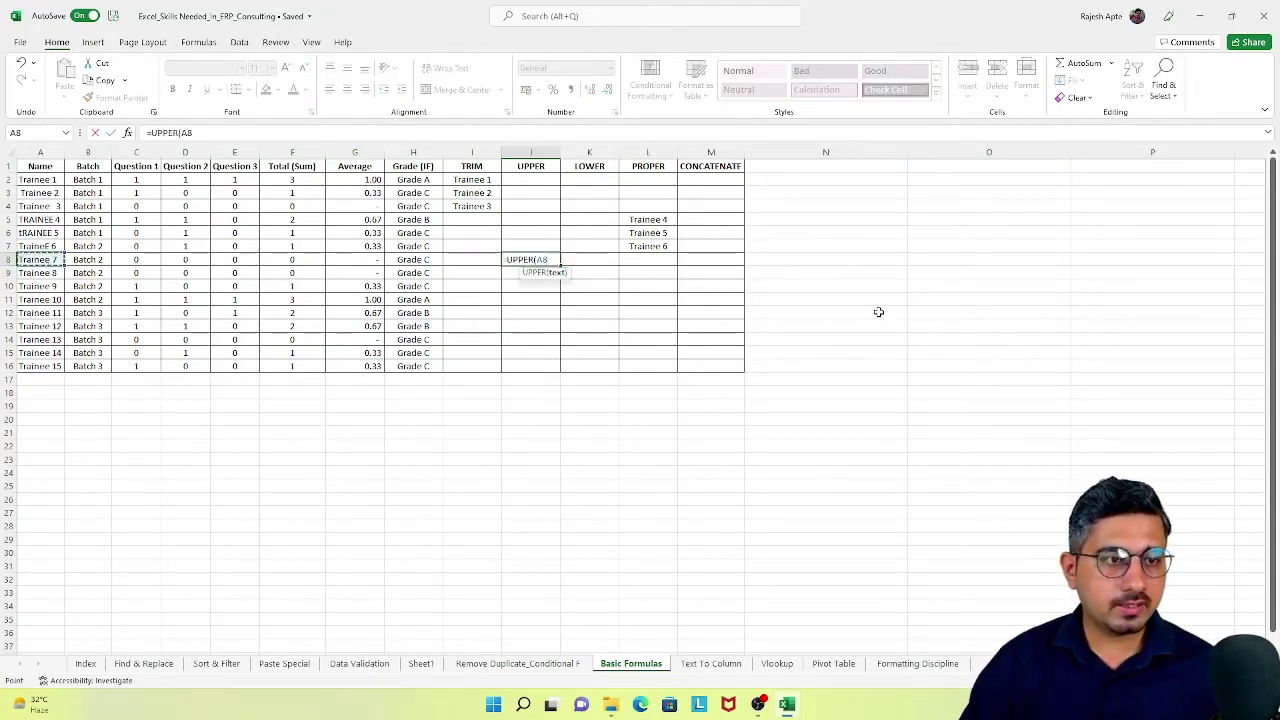
pyautogui.write(')')
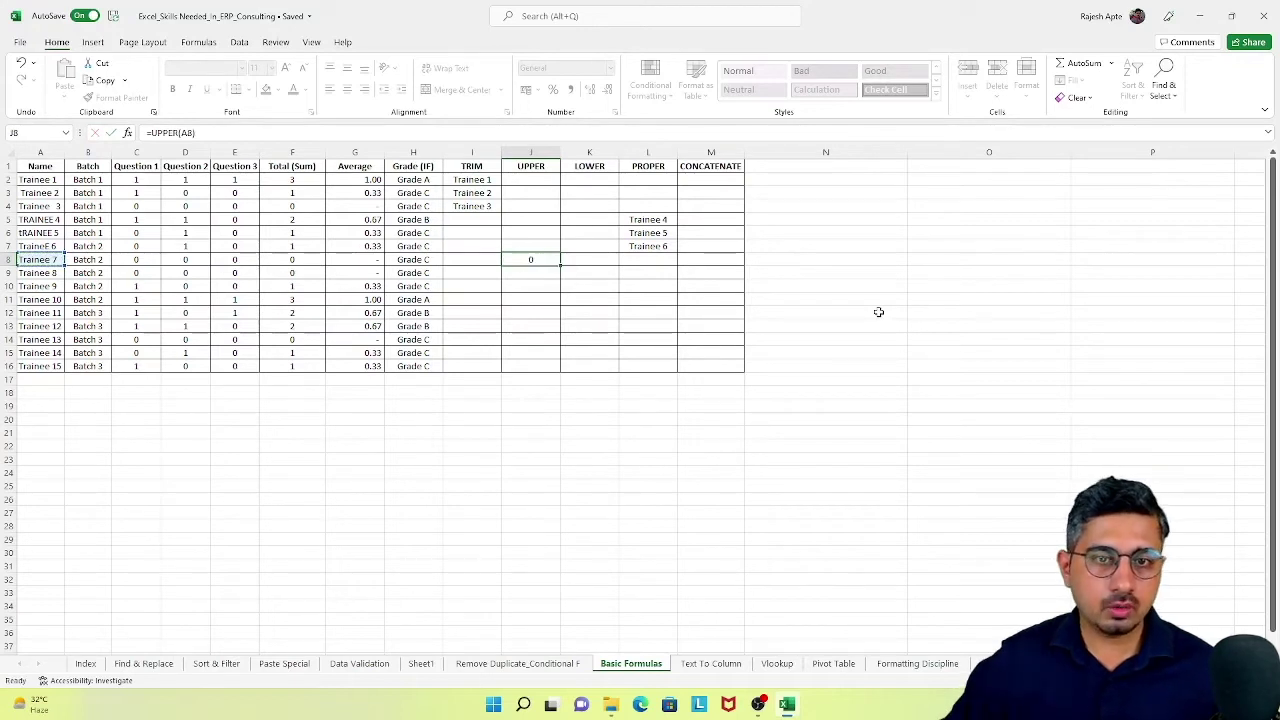
pyautogui.hotkey('ctrl', 'Return')
# Compare the original name in A8 with its UPPER version in J8.
pyautogui.hotkey('shift', 'space')
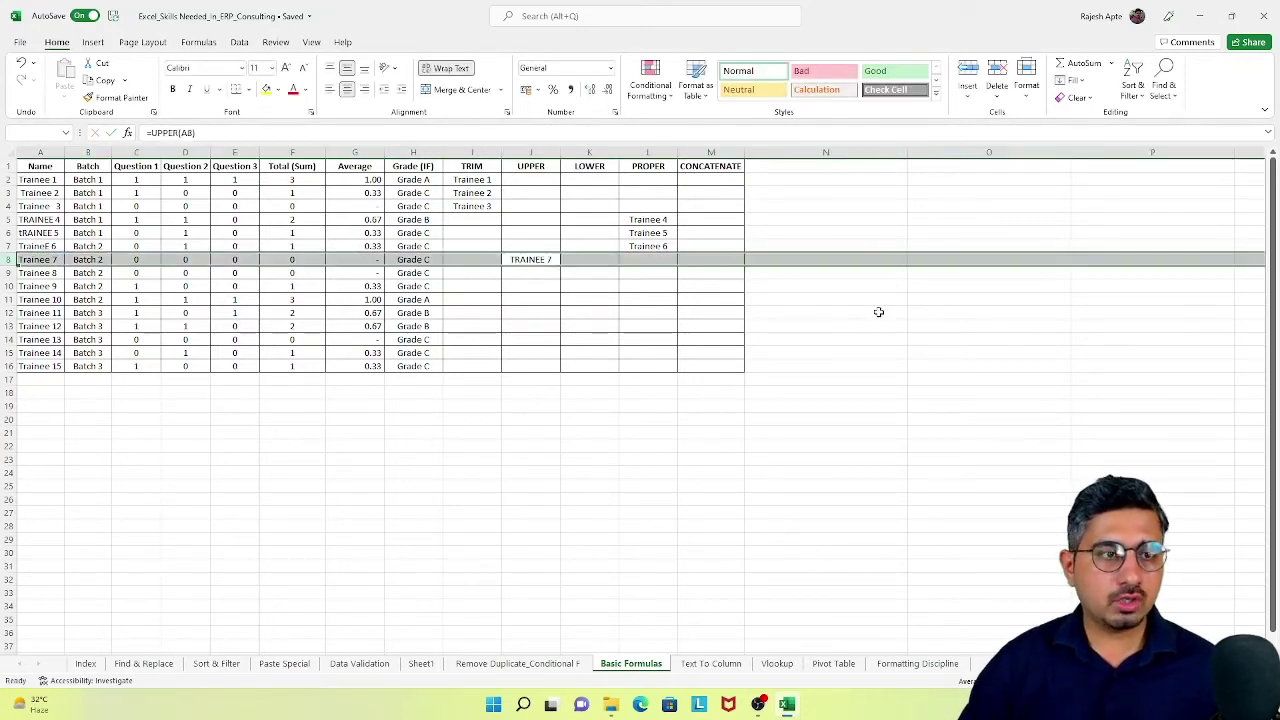
pyautogui.click(44, 259)
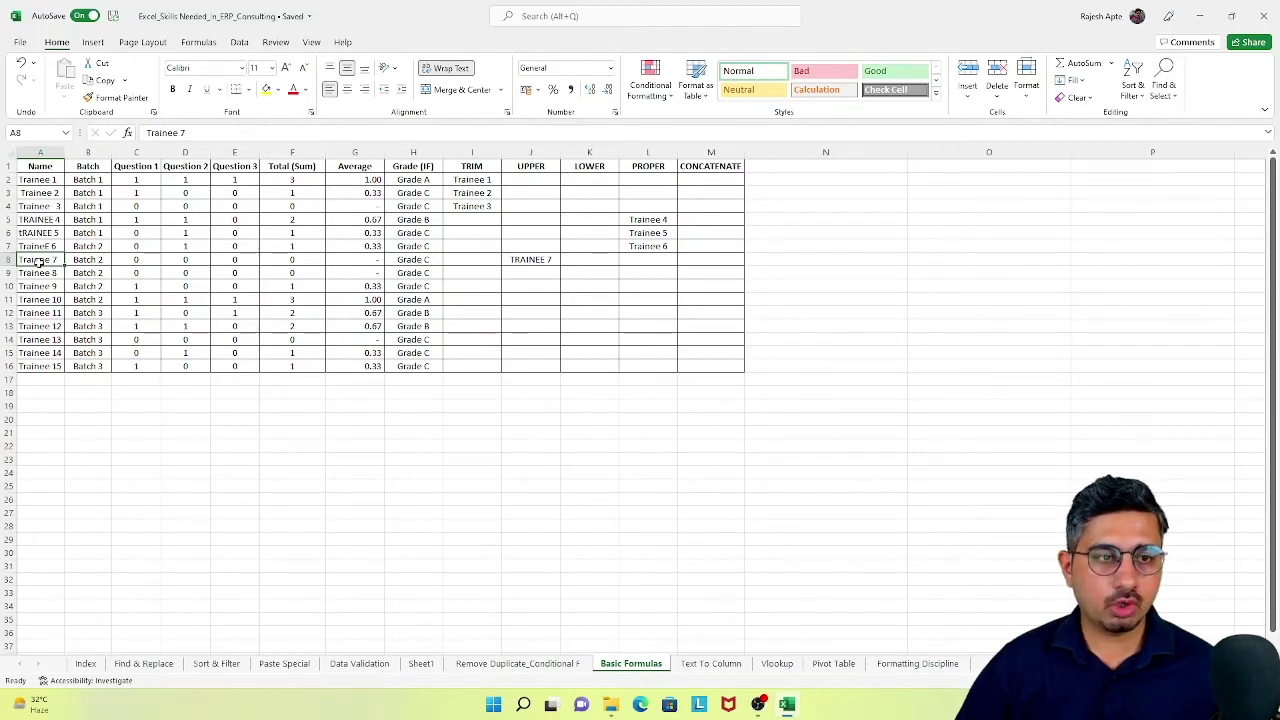
pyautogui.click(548, 261)
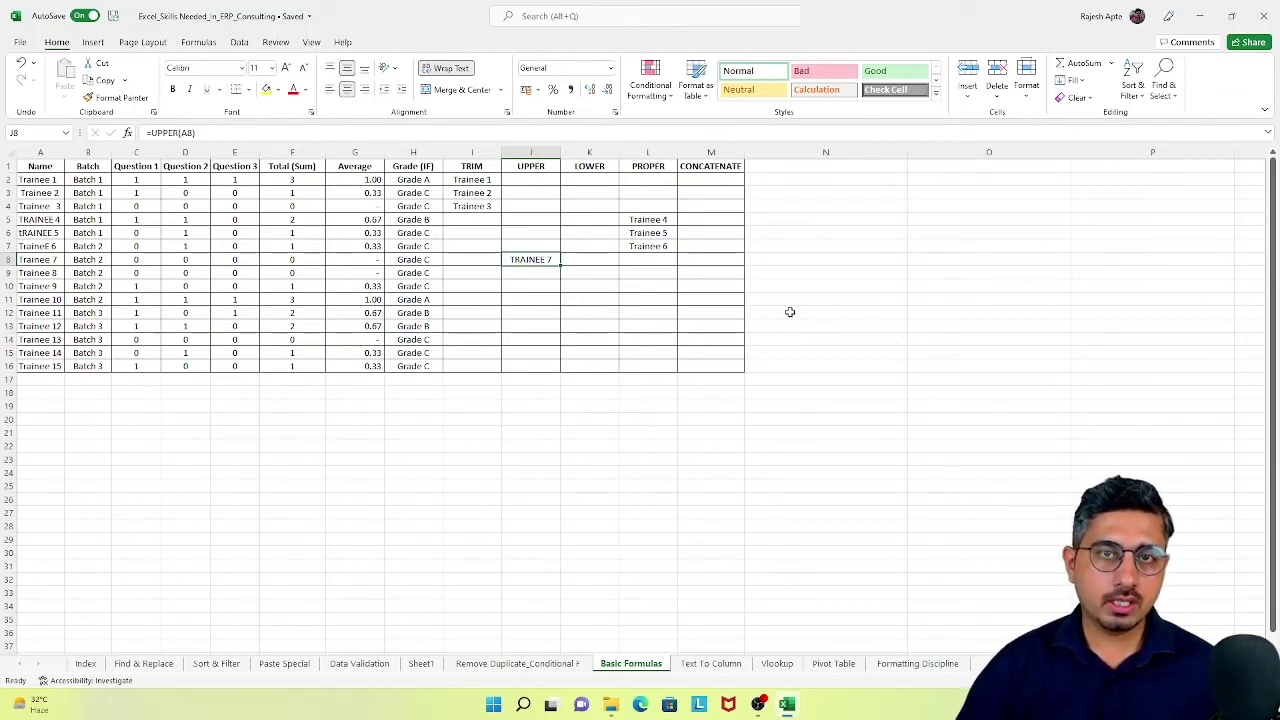
# Enter the formula =LOWER(A9) in cell K9 of the LOWER column.
pyautogui.press('Down')
pyautogui.press('Right')
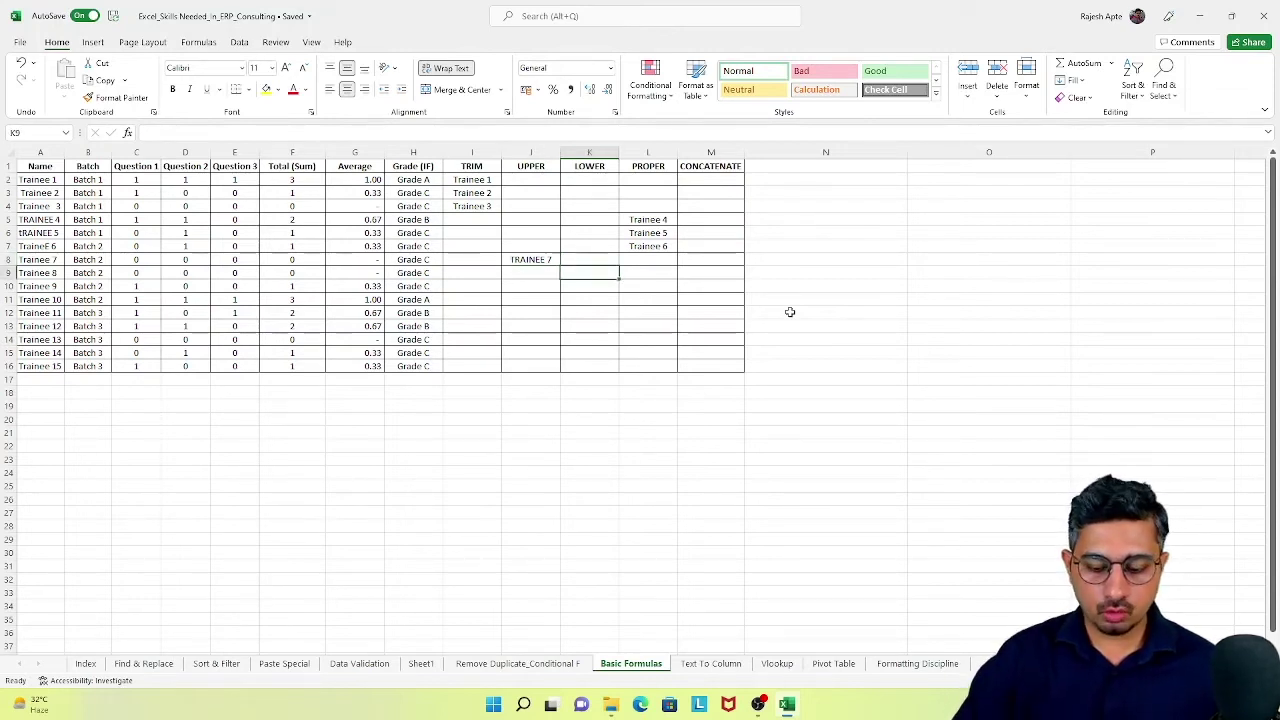
pyautogui.write('=LOWER')
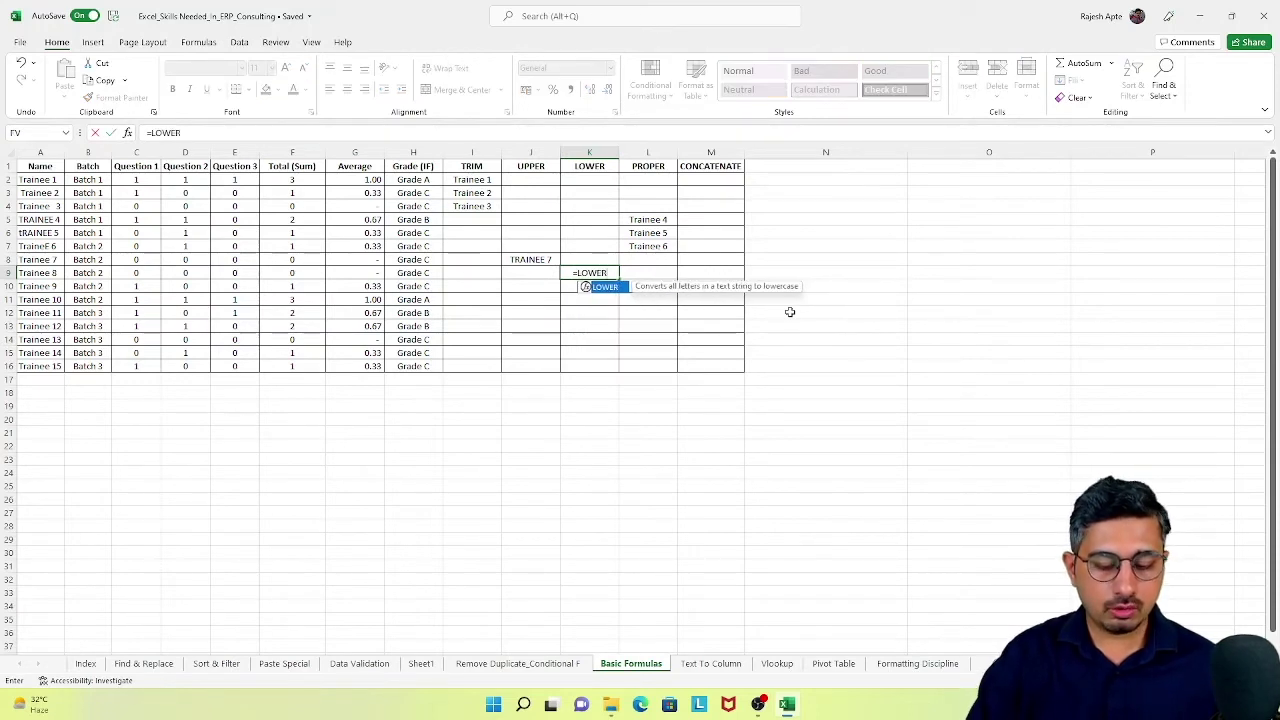
pyautogui.write('(')
pyautogui.press('Left')
pyautogui.press('Left')
pyautogui.press('Left')
pyautogui.press('Left')
pyautogui.press('Left')
pyautogui.press('Left')
pyautogui.press('Left')
pyautogui.press('Left')
pyautogui.press('Left')
pyautogui.press('Left')
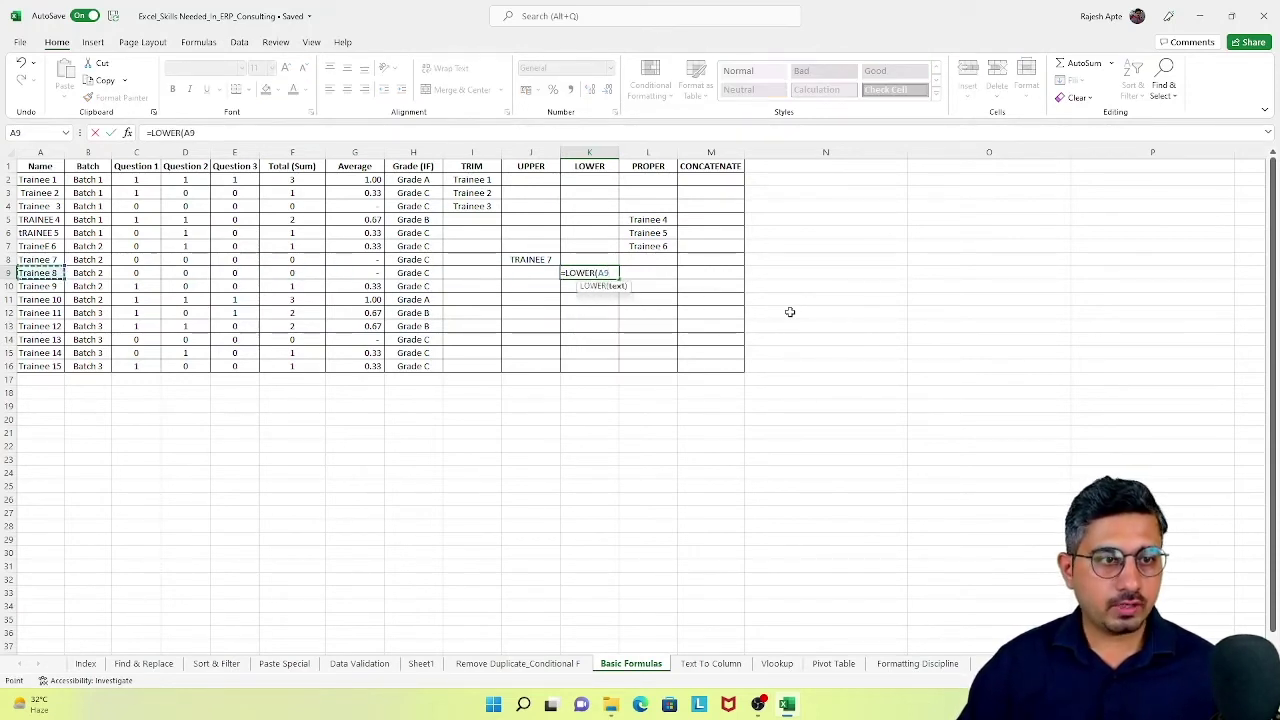
pyautogui.write(')')
pyautogui.hotkey('ctrl', 'Return')
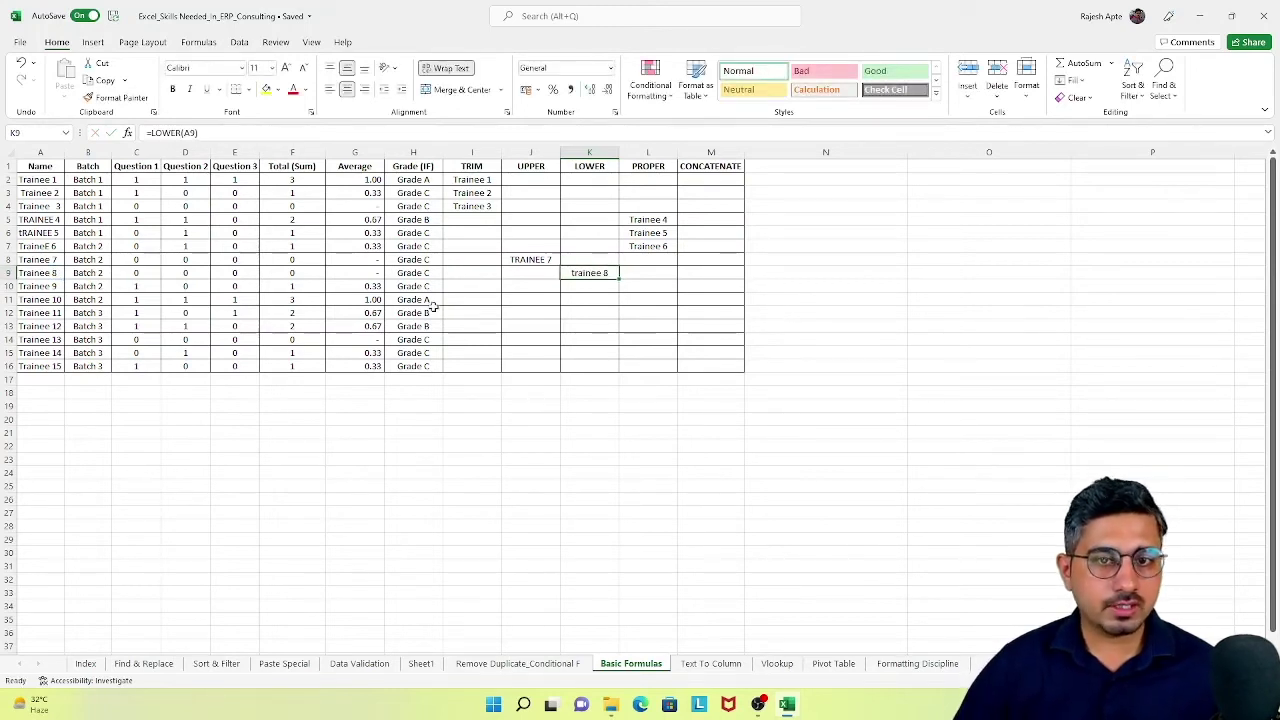
# Compare the first letter of the name in A9 with its LOWER version in K9.
pyautogui.doubleClick(29, 272)
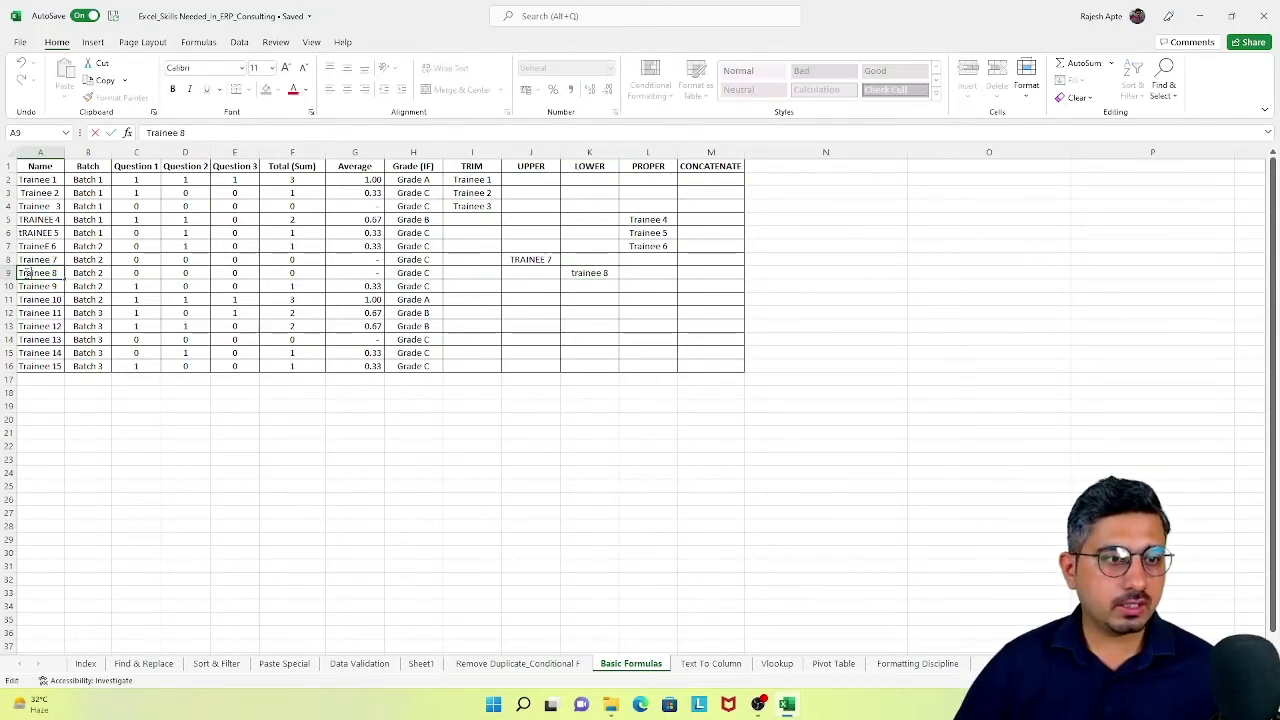
pyautogui.moveTo(29, 272); pyautogui.dragTo(16, 272)
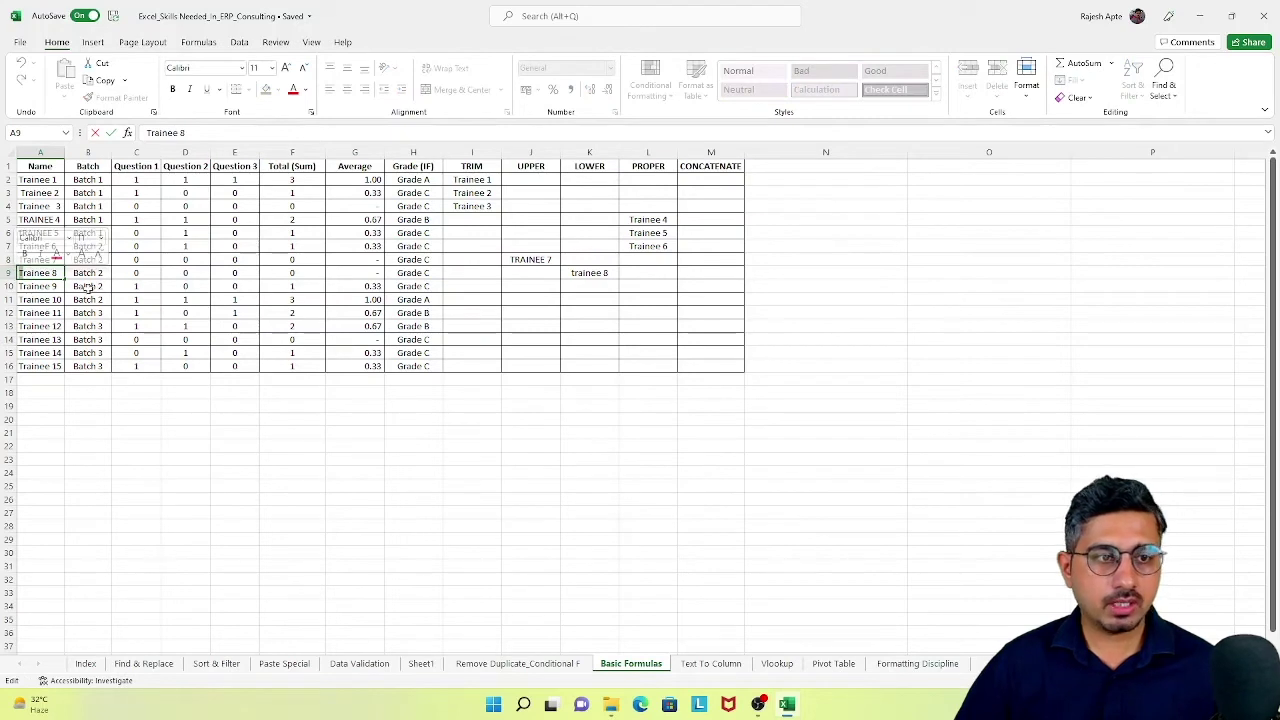
pyautogui.click(570, 274)
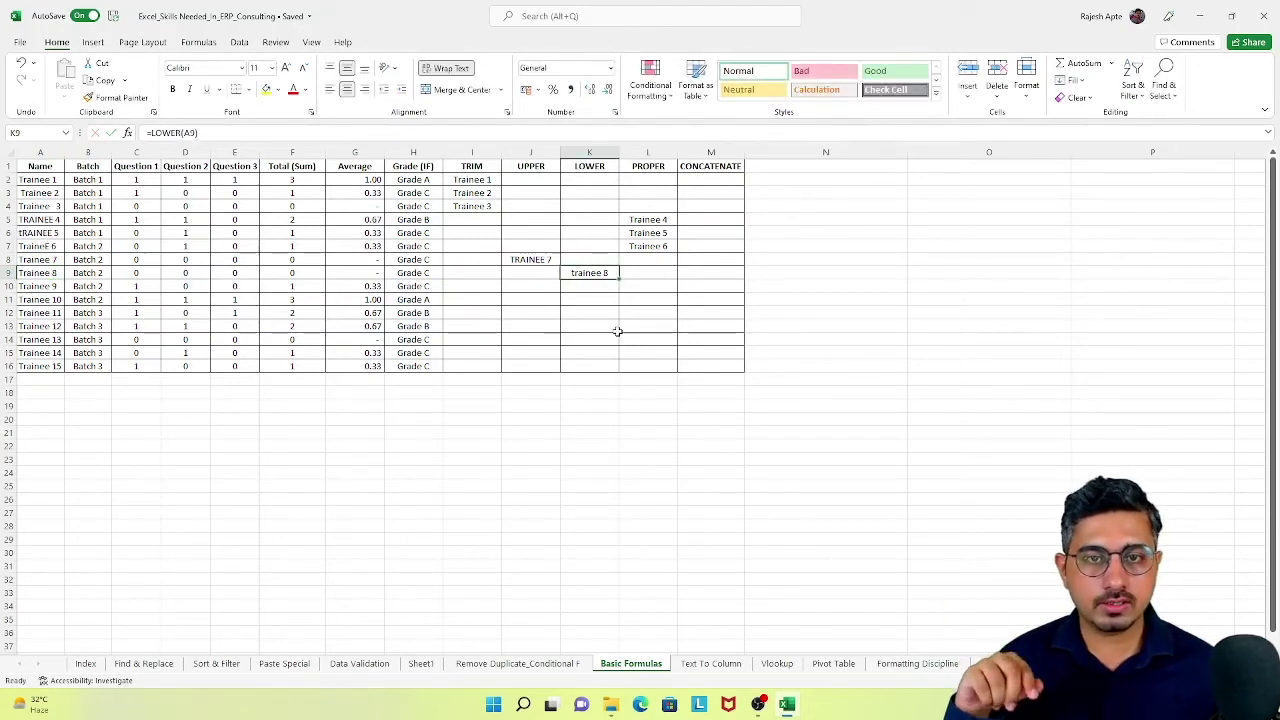
# Review the completed formula columns, from Grade (IF) and TRIM through UPPER, LOWER and PROPER.
pyautogui.click(542, 152)
pyautogui.moveTo(542, 152); pyautogui.dragTo(640, 155)
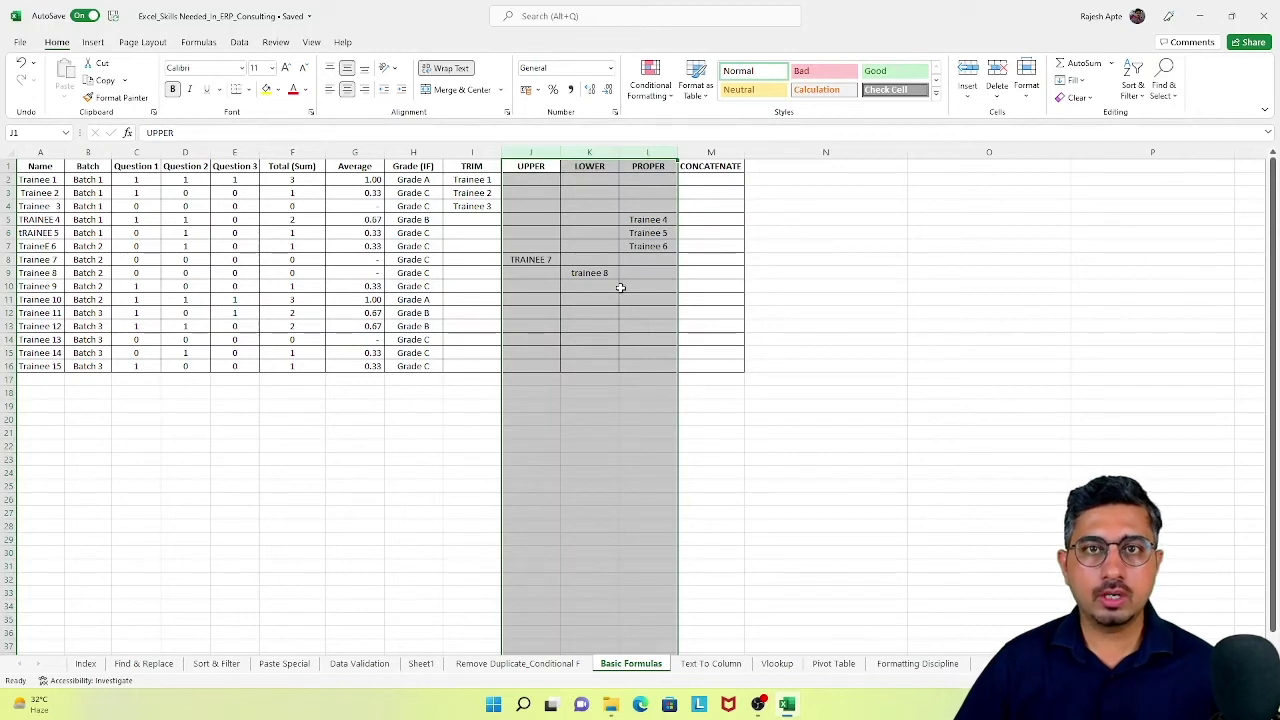
pyautogui.click(472, 192)
pyautogui.moveTo(296, 152); pyautogui.dragTo(411, 147)
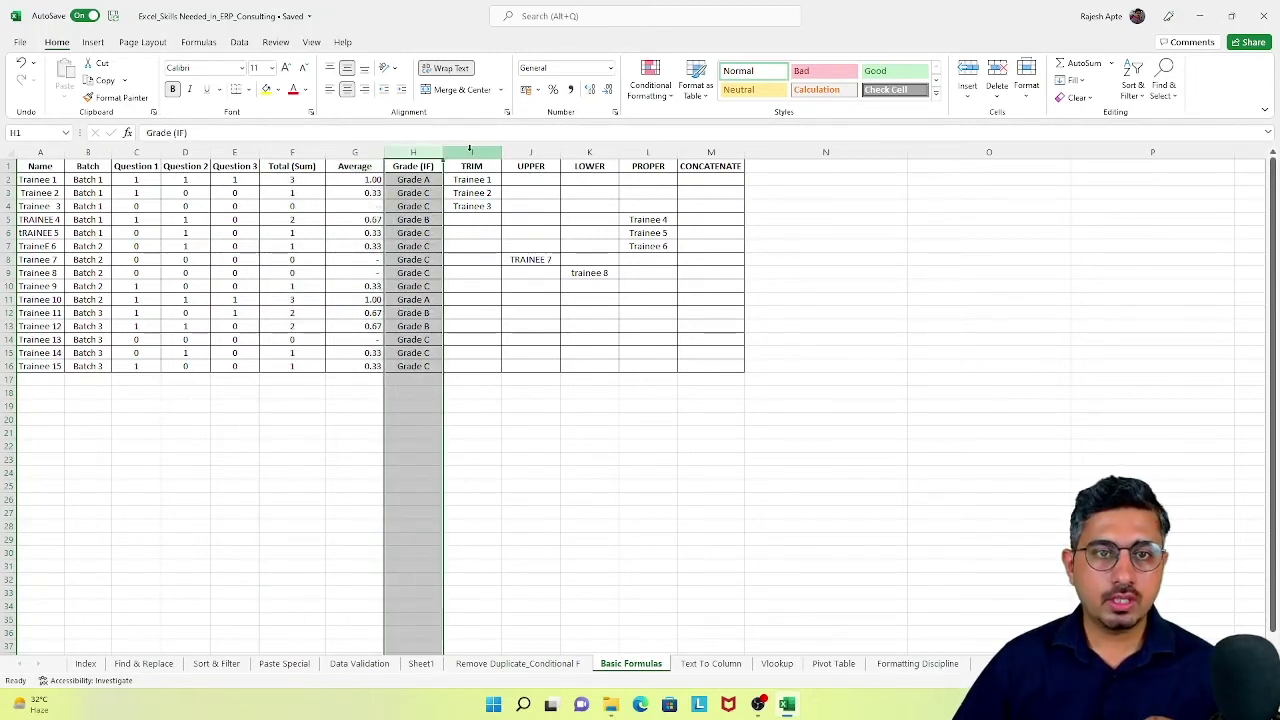
pyautogui.moveTo(470, 152); pyautogui.dragTo(622, 155)
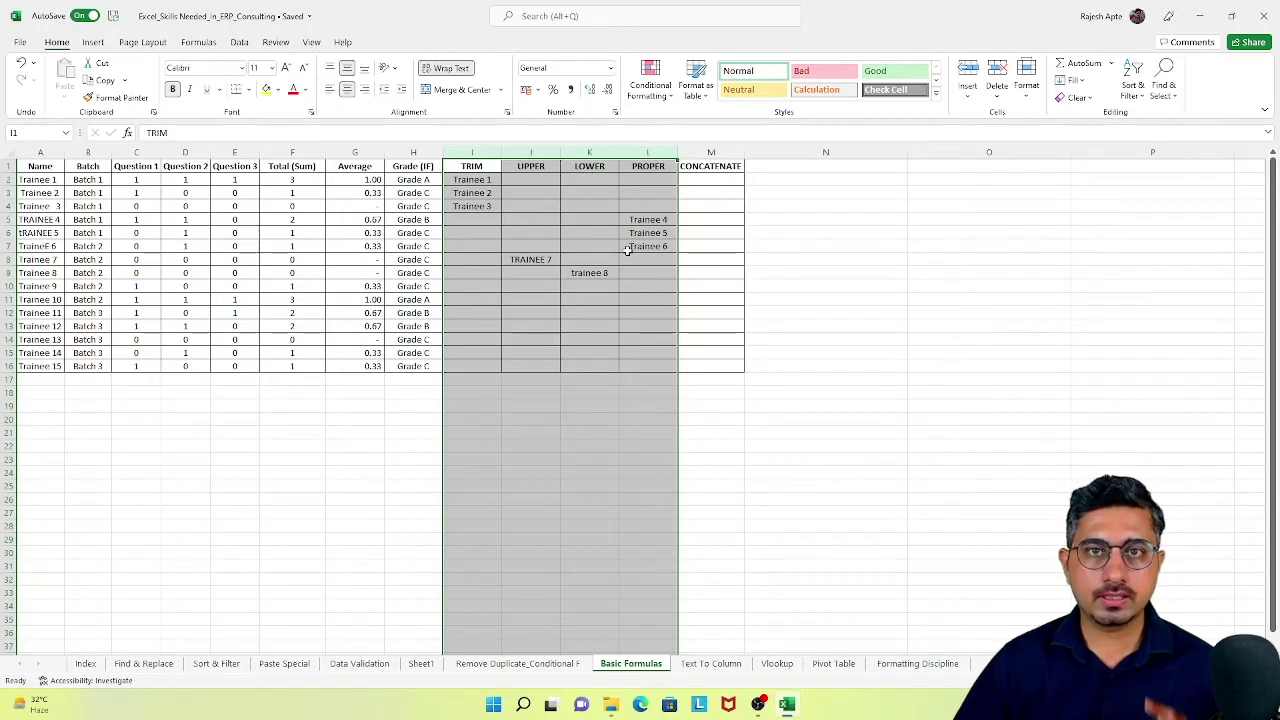
# Examine the CONCATENATE column and the Name and Batch values in A2:B16 that it combines.
pyautogui.click(700, 168)
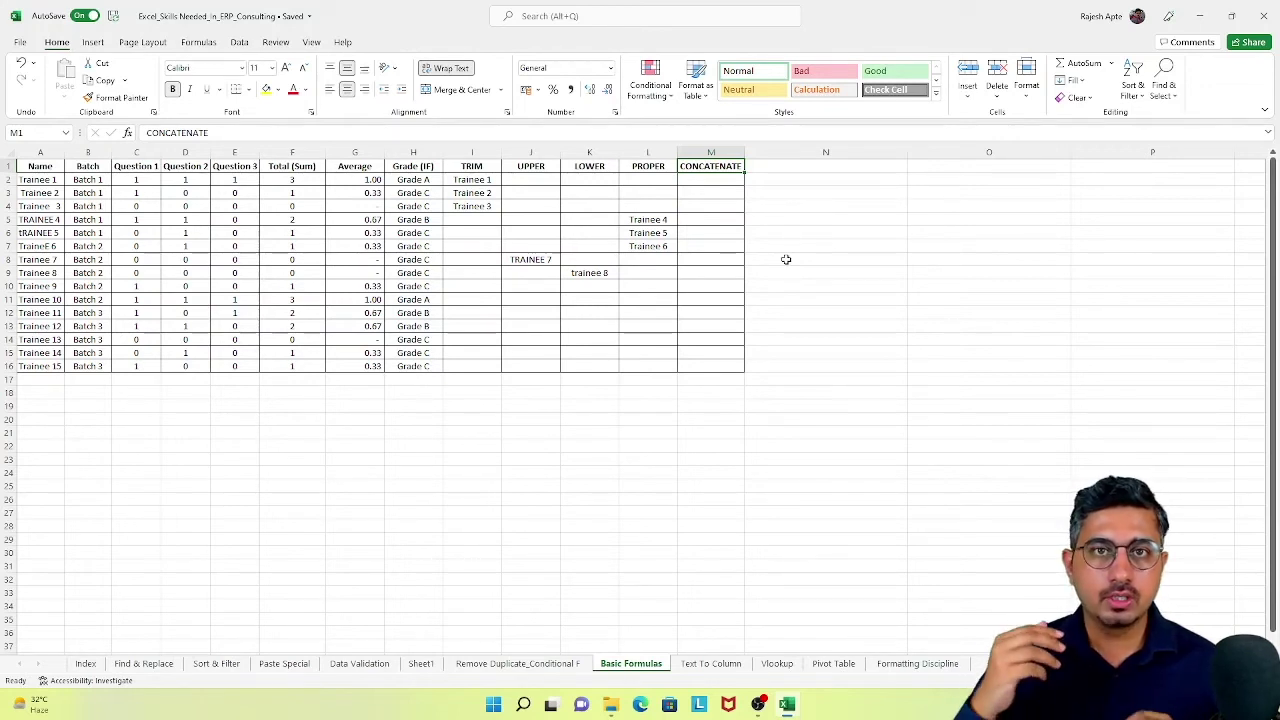
pyautogui.click(28, 181)
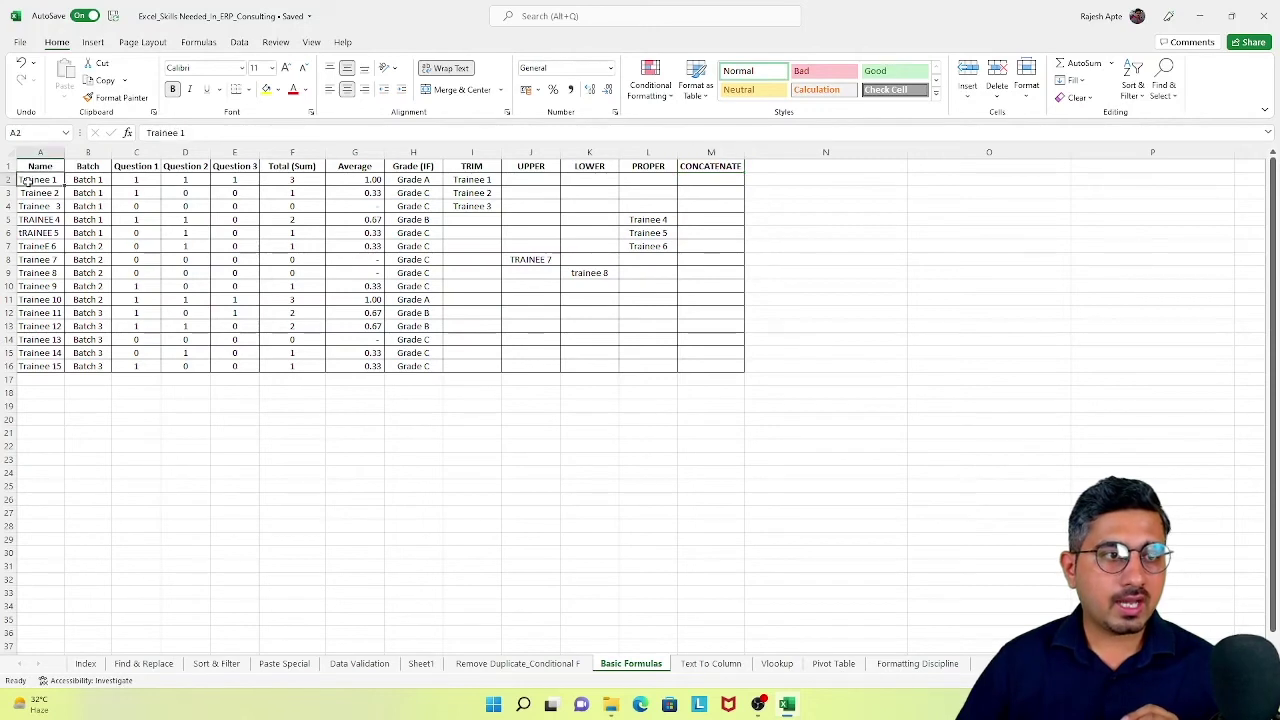
pyautogui.moveTo(28, 181); pyautogui.dragTo(28, 362)
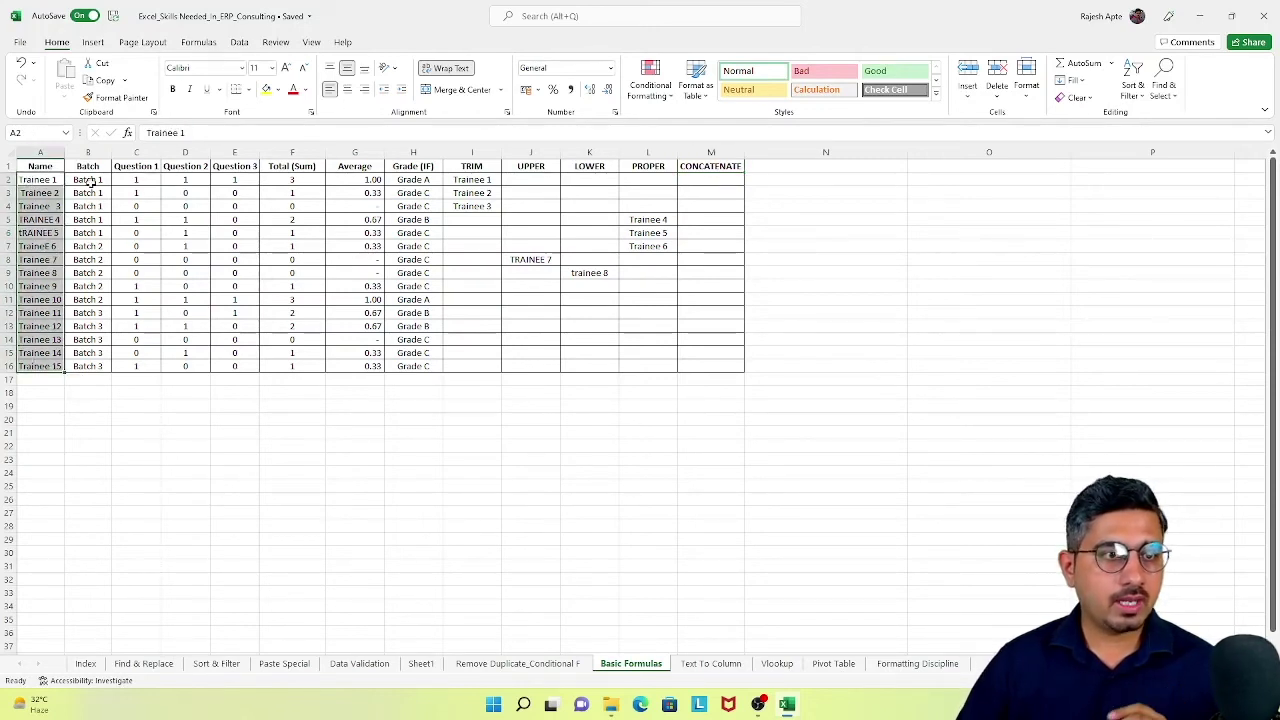
pyautogui.moveTo(87, 180); pyautogui.dragTo(106, 367)
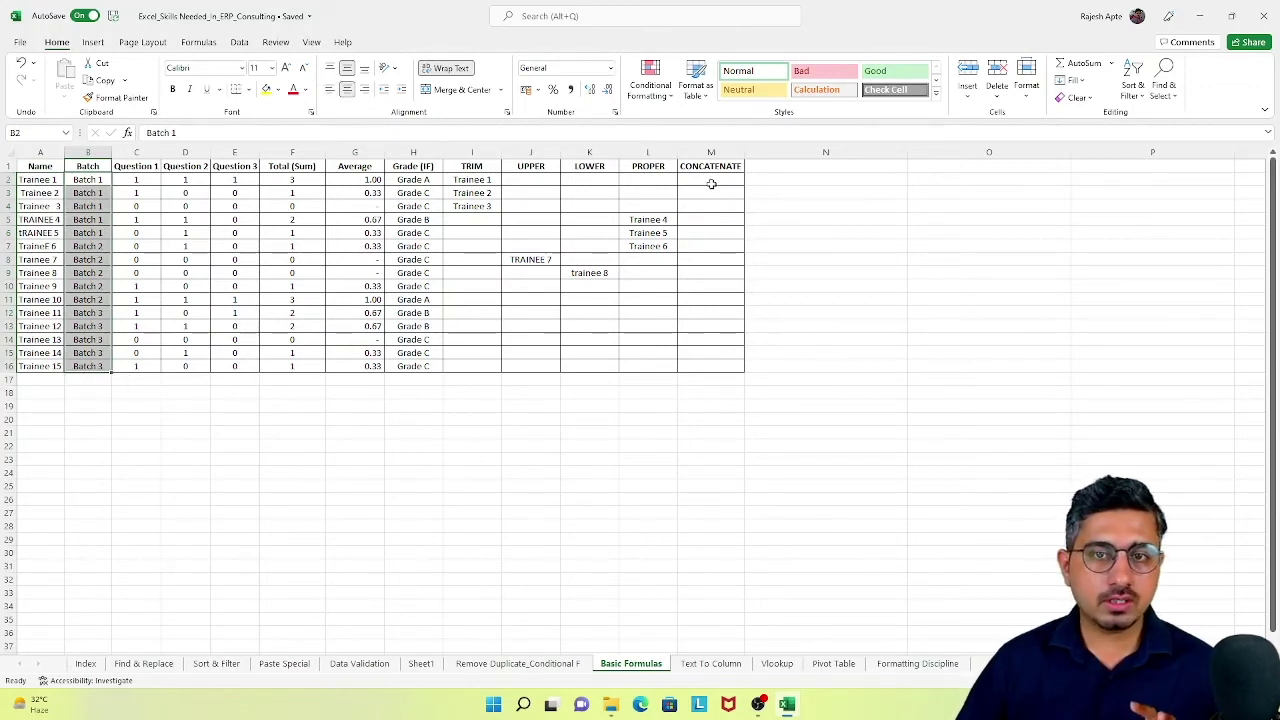
pyautogui.click(789, 184)
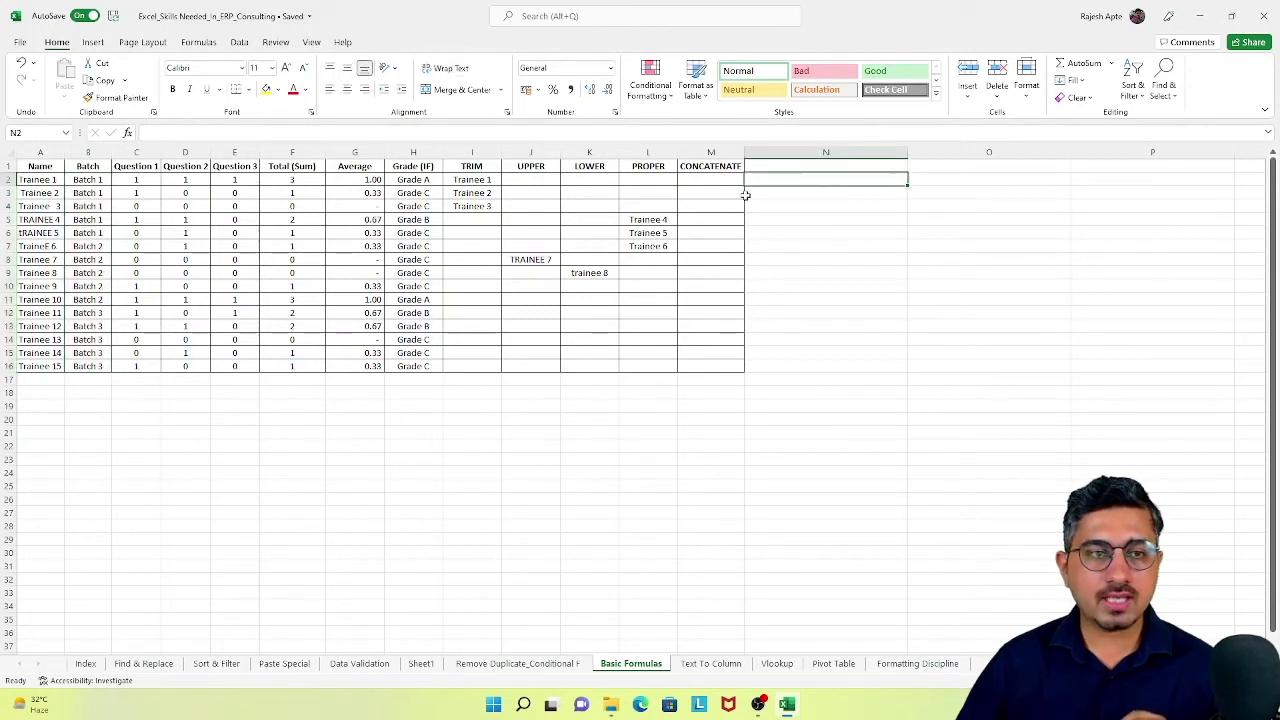
pyautogui.moveTo(44, 180); pyautogui.dragTo(82, 366)
pyautogui.moveTo(44, 180); pyautogui.dragTo(84, 366)
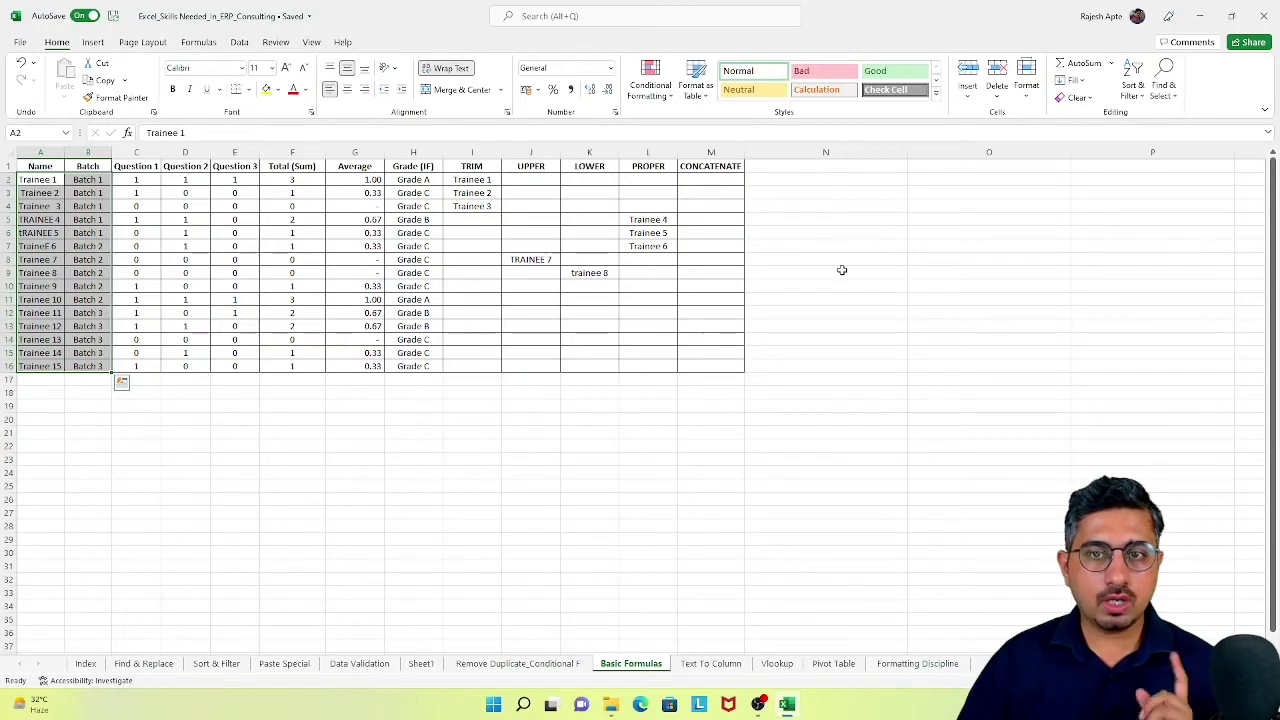
# Enter the sample combined text "Trainee 1-Batch 1" in cell N2 beside the CONCATENATE column.
pyautogui.click(792, 183)
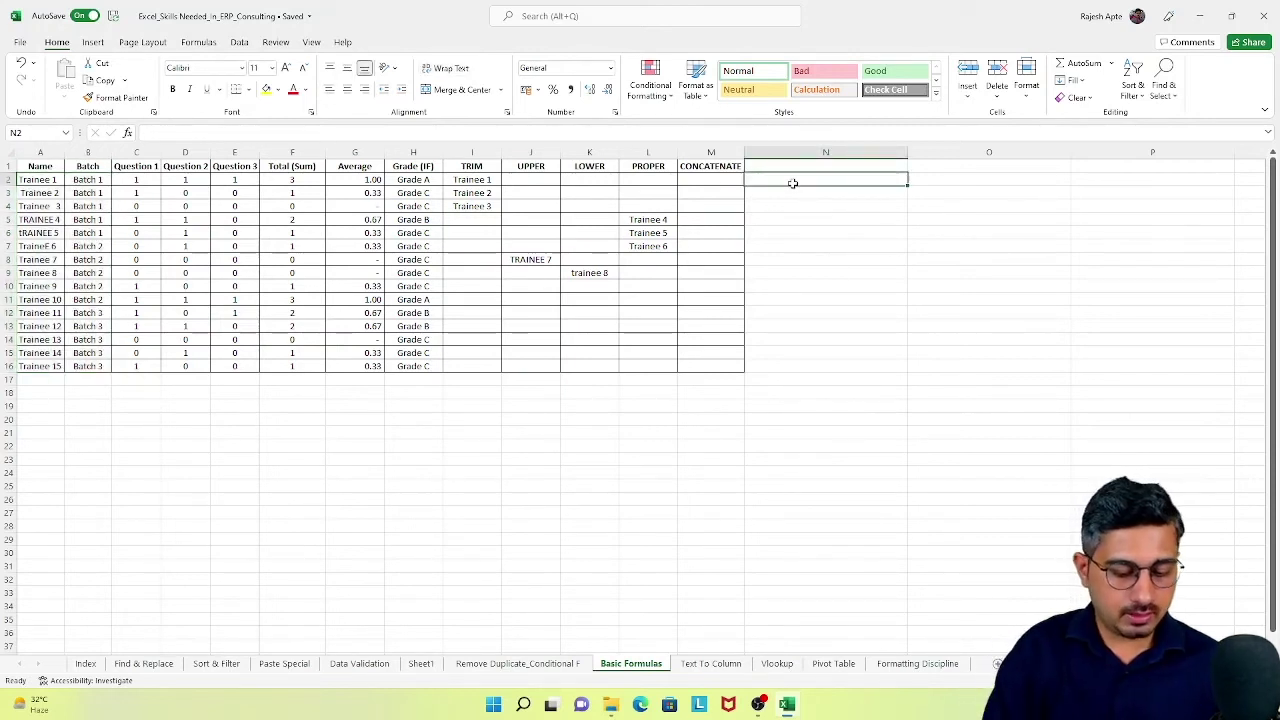
pyautogui.write('Trainee1')
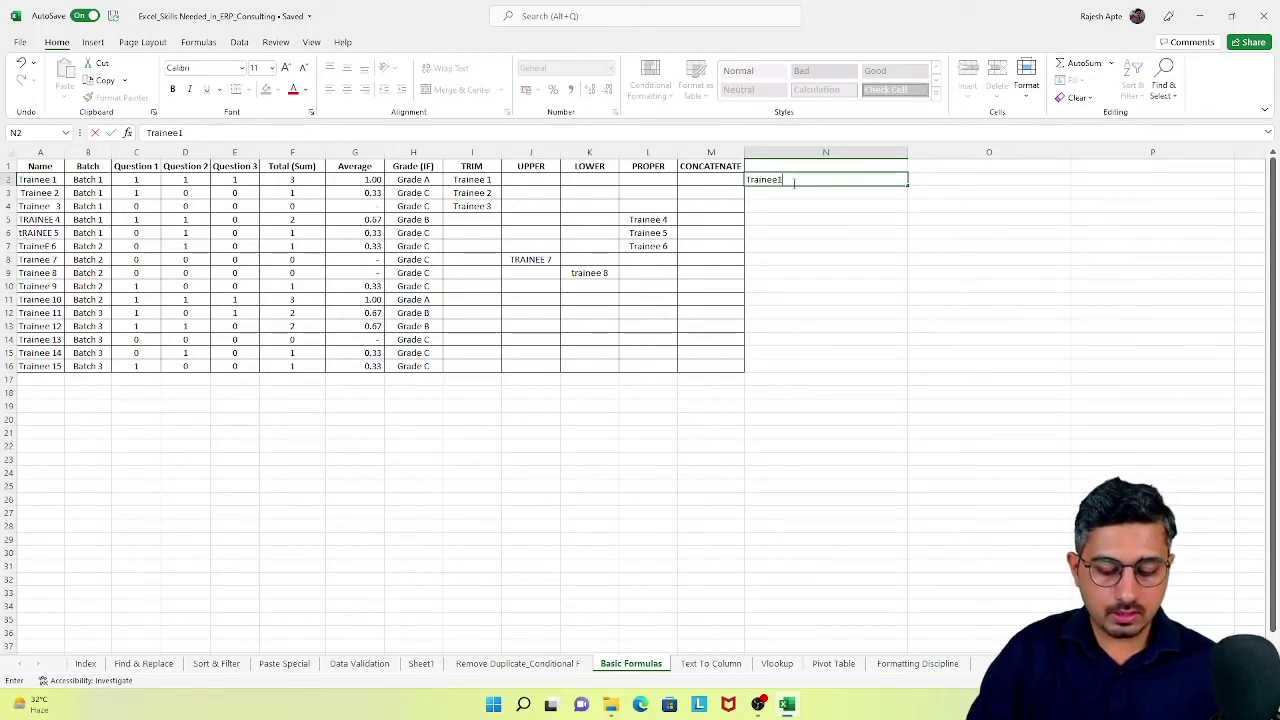
pyautogui.write('-Batch')
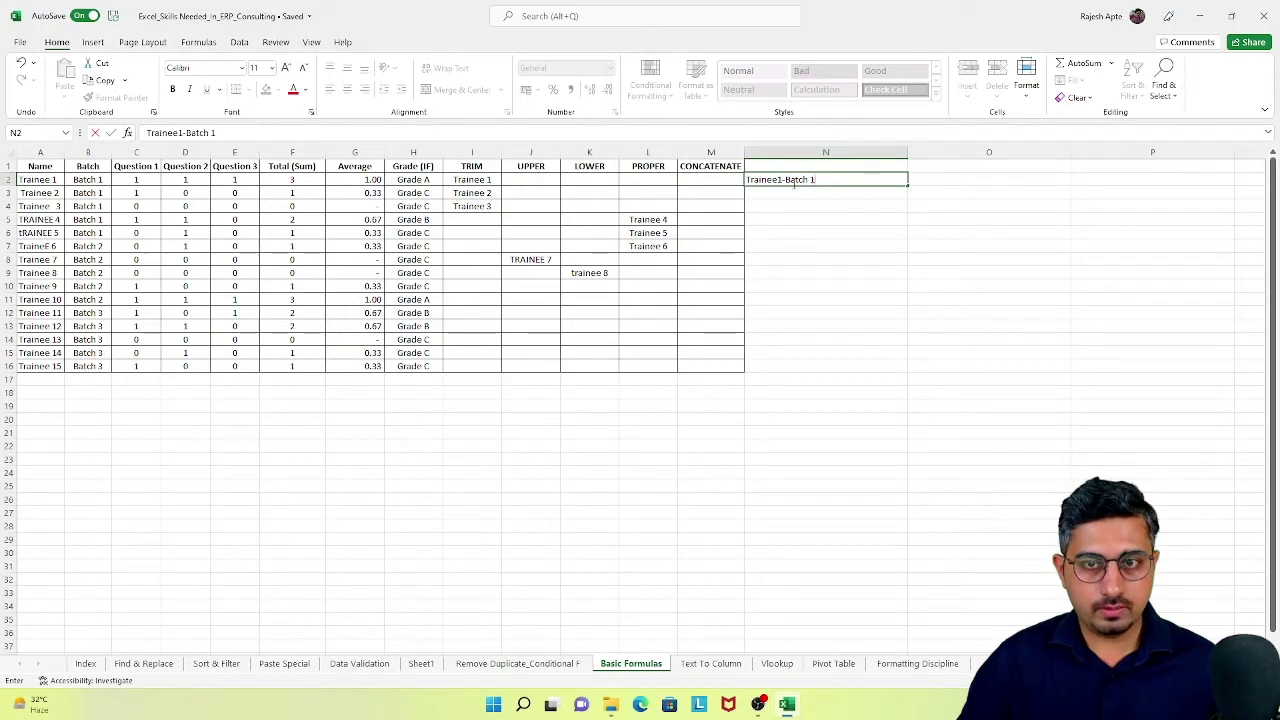
pyautogui.write(' 1')
pyautogui.click(777, 181)
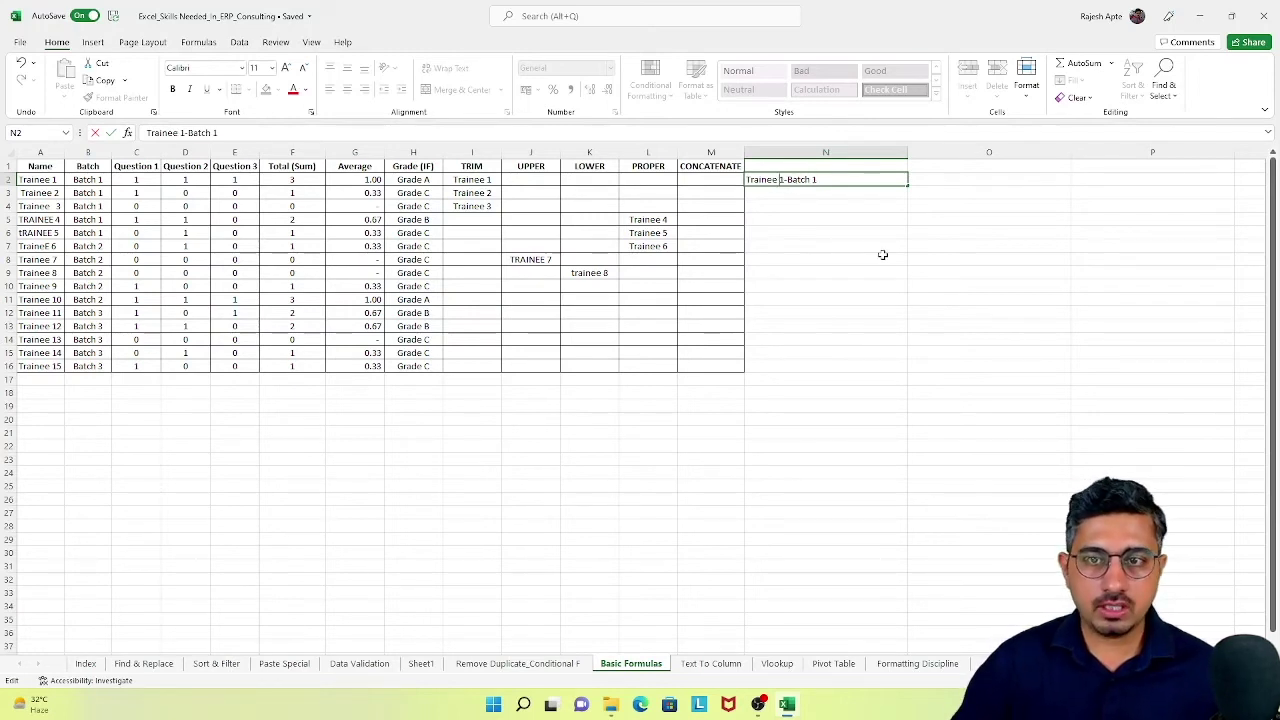
pyautogui.hotkey('ctrl', 'Return')
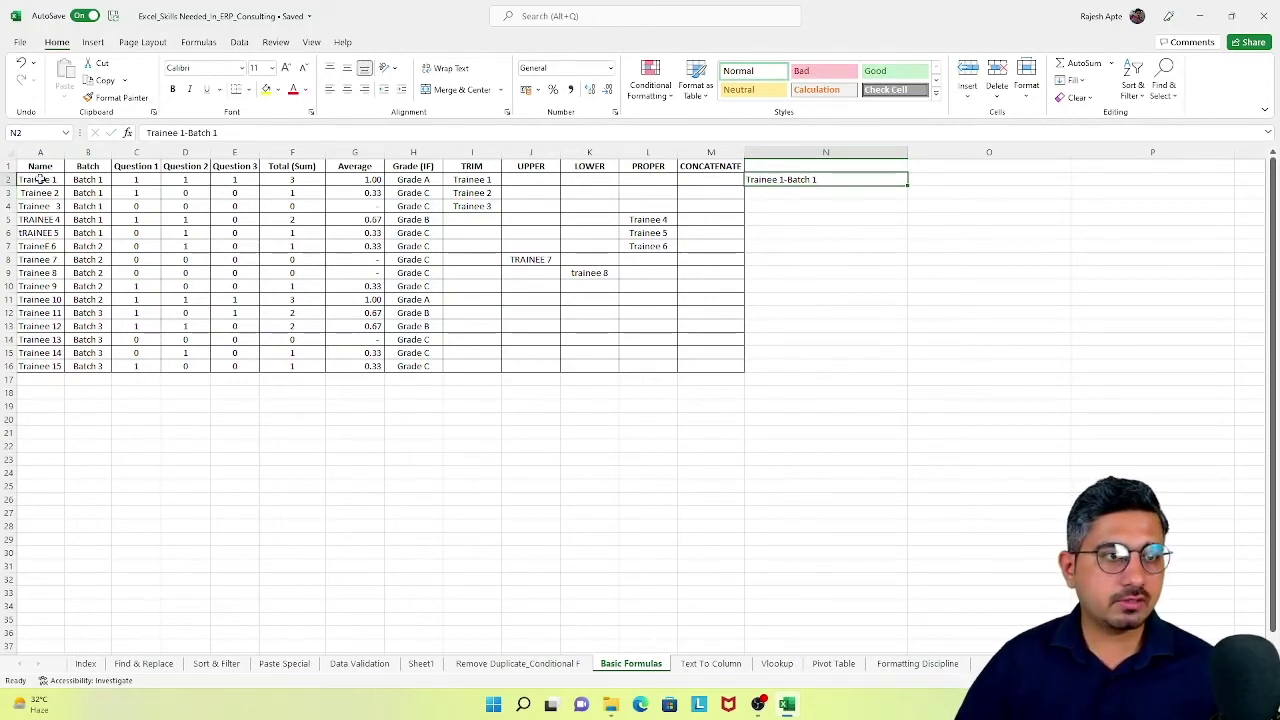
# Combine the first trainee's Name and Batch in M2 with =CONCATENATE(A2,B2), and fit column M to its contents.
pyautogui.moveTo(40, 180); pyautogui.dragTo(84, 367)
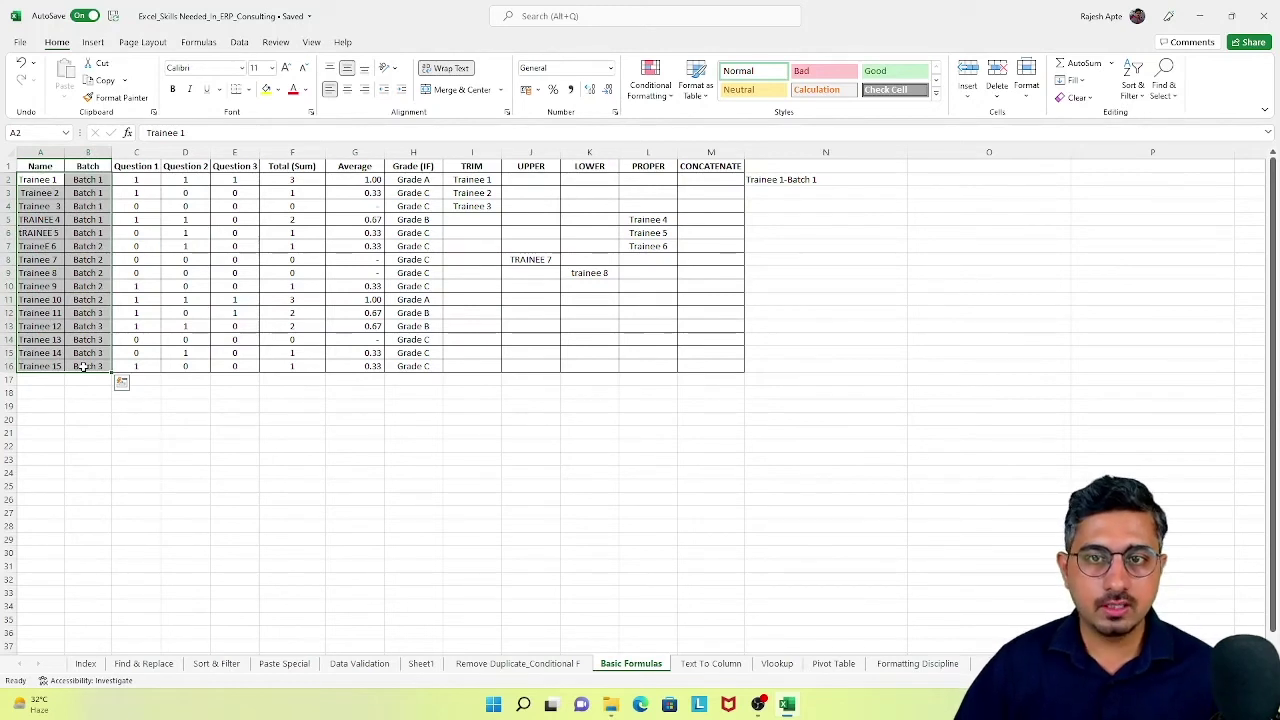
pyautogui.click(780, 180)
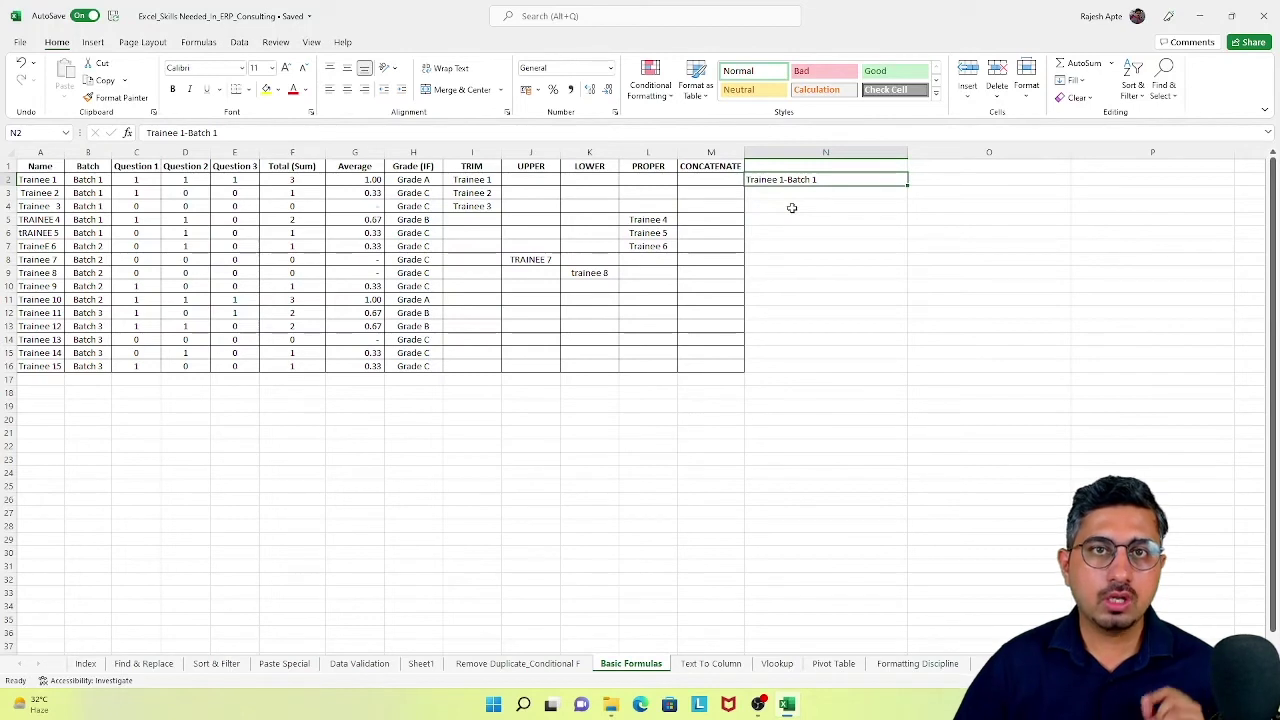
pyautogui.click(726, 179)
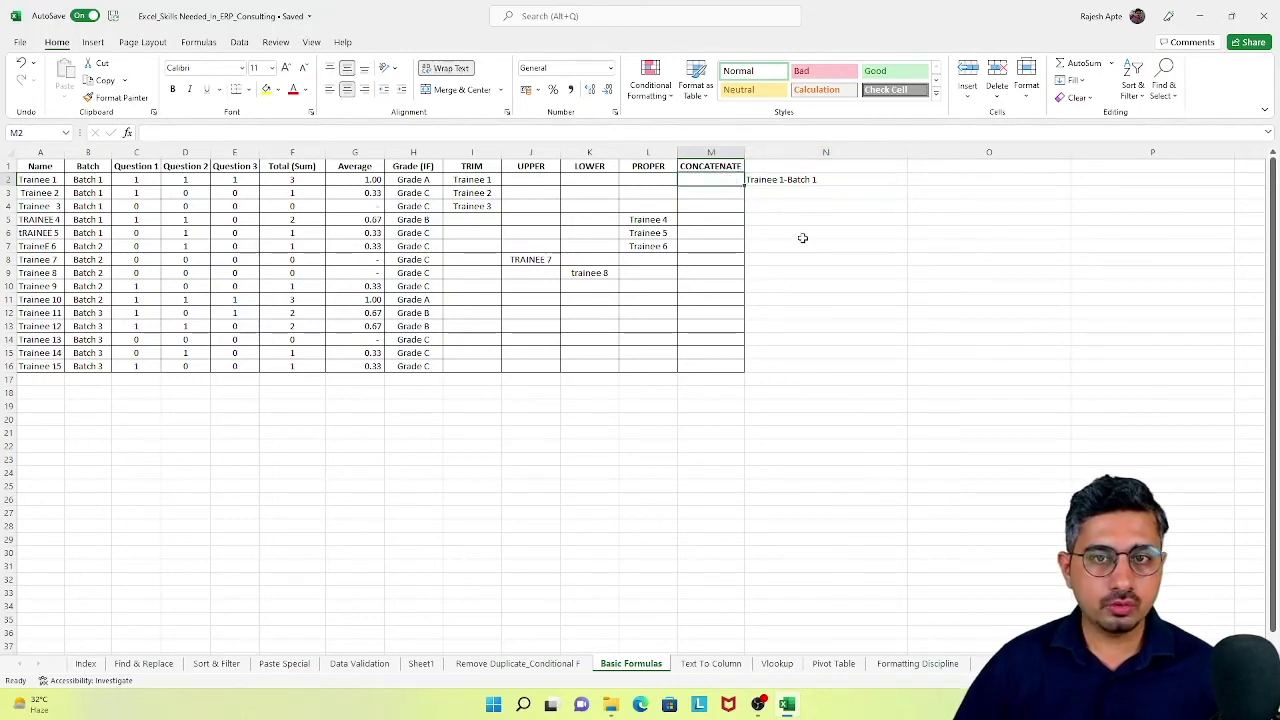
pyautogui.write('=')
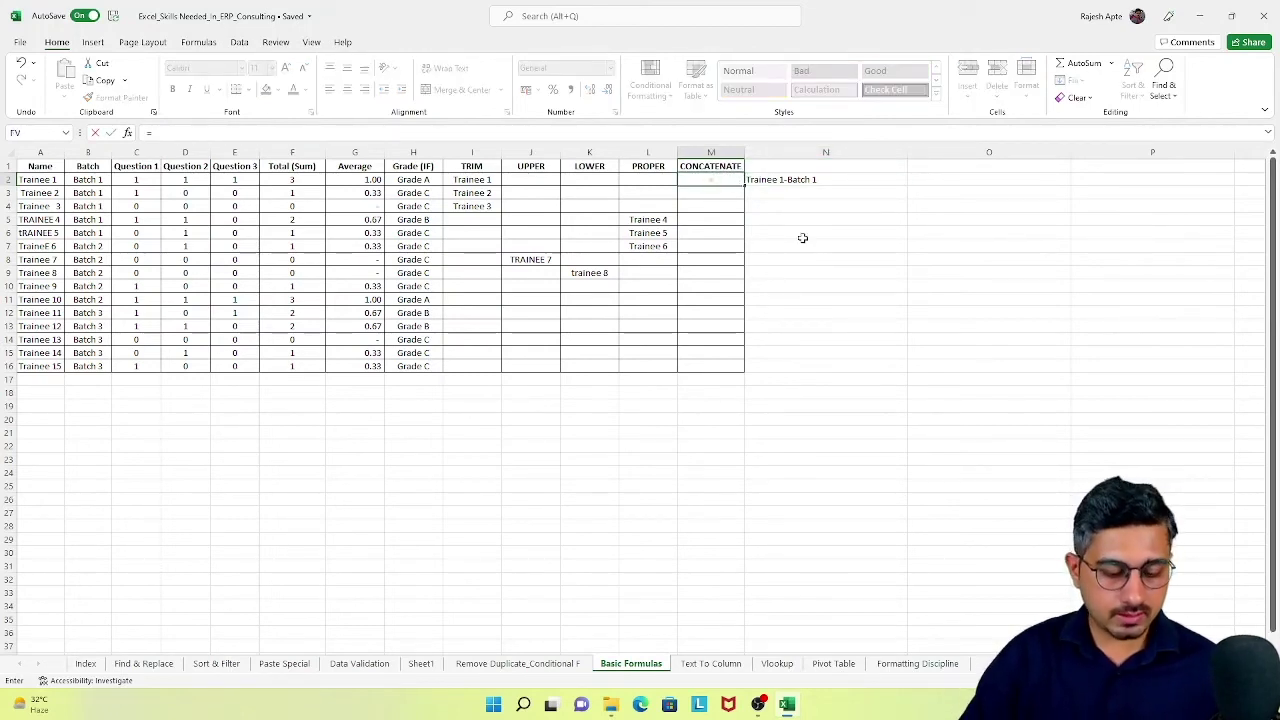
pyautogui.write('CONCATENATE')
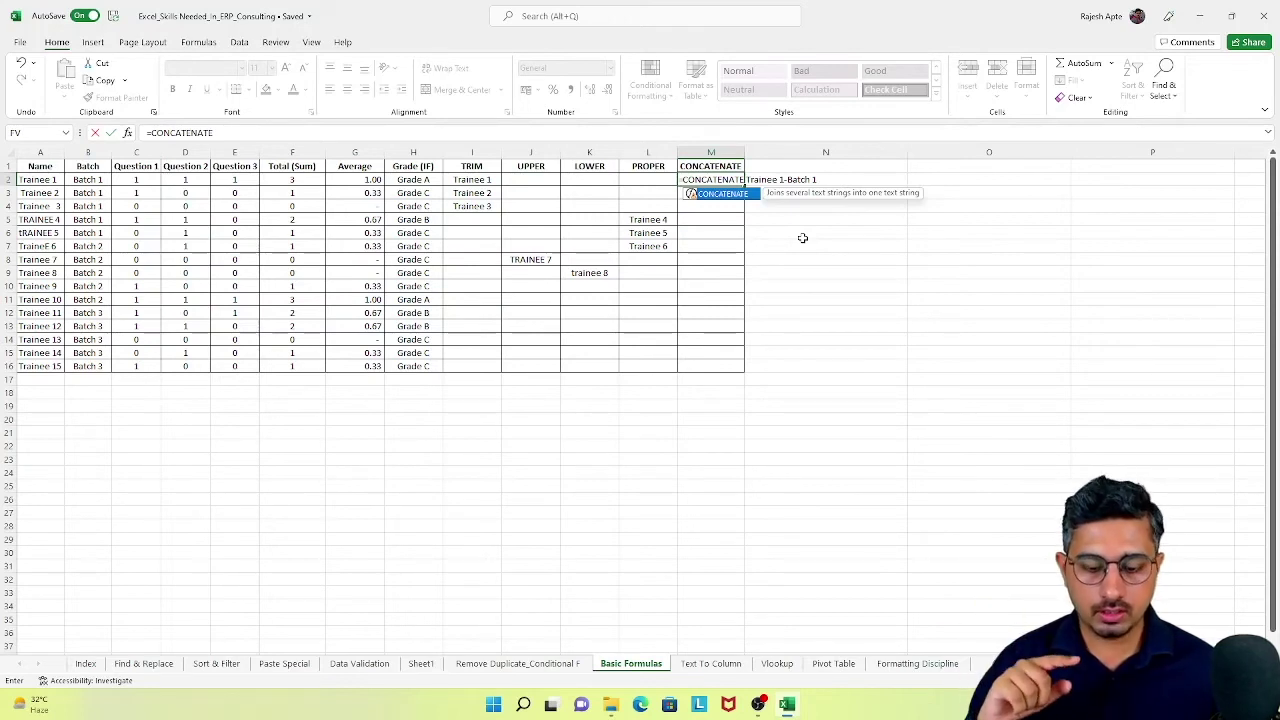
pyautogui.write('(')
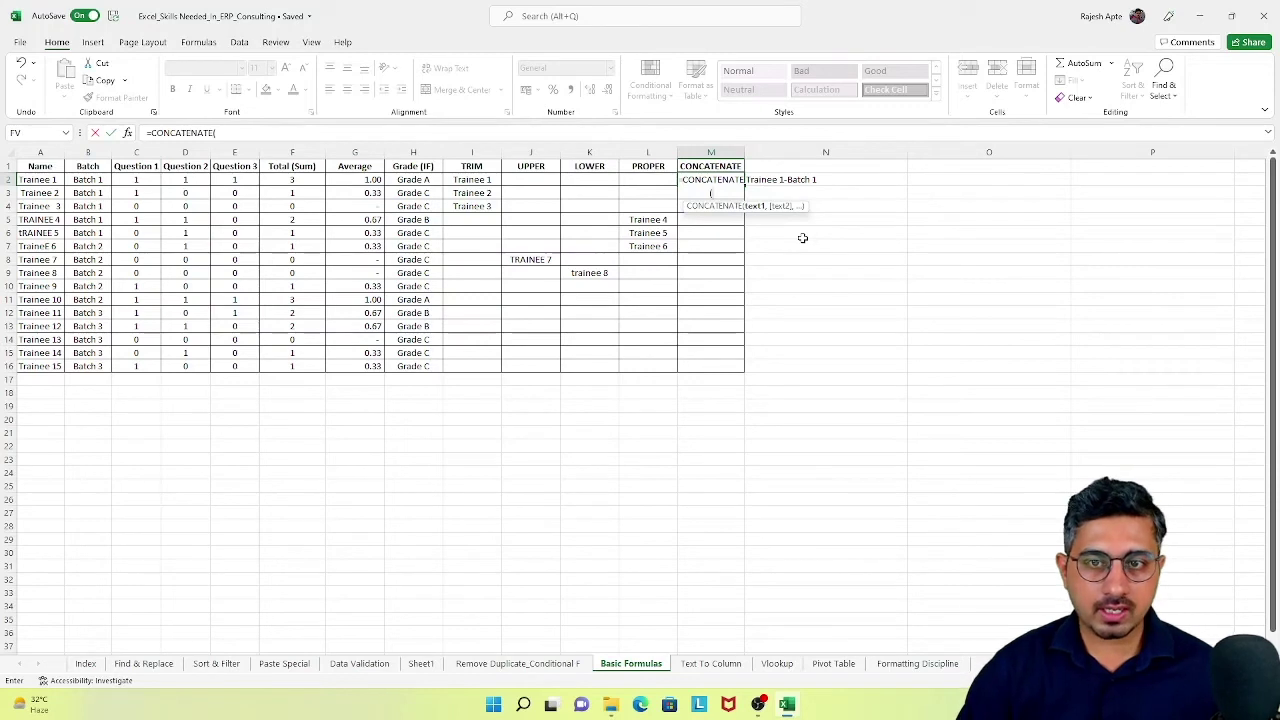
pyautogui.press('Left')
pyautogui.press('Left')
pyautogui.press('Left')
pyautogui.press('Left')
pyautogui.press('Left')
pyautogui.press('Left')
pyautogui.press('Left')
pyautogui.press('Left')
pyautogui.press('Left')
pyautogui.press('Left')
pyautogui.press('Left')
pyautogui.press('Left')
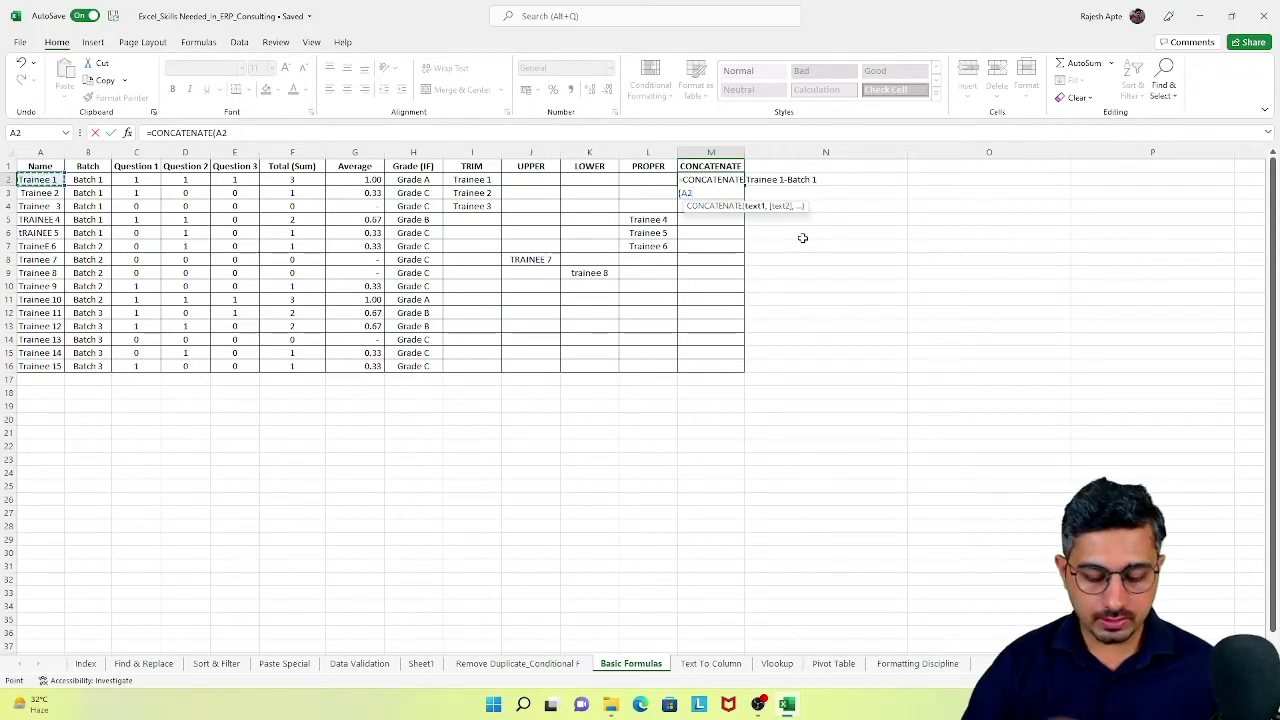
pyautogui.write(',')
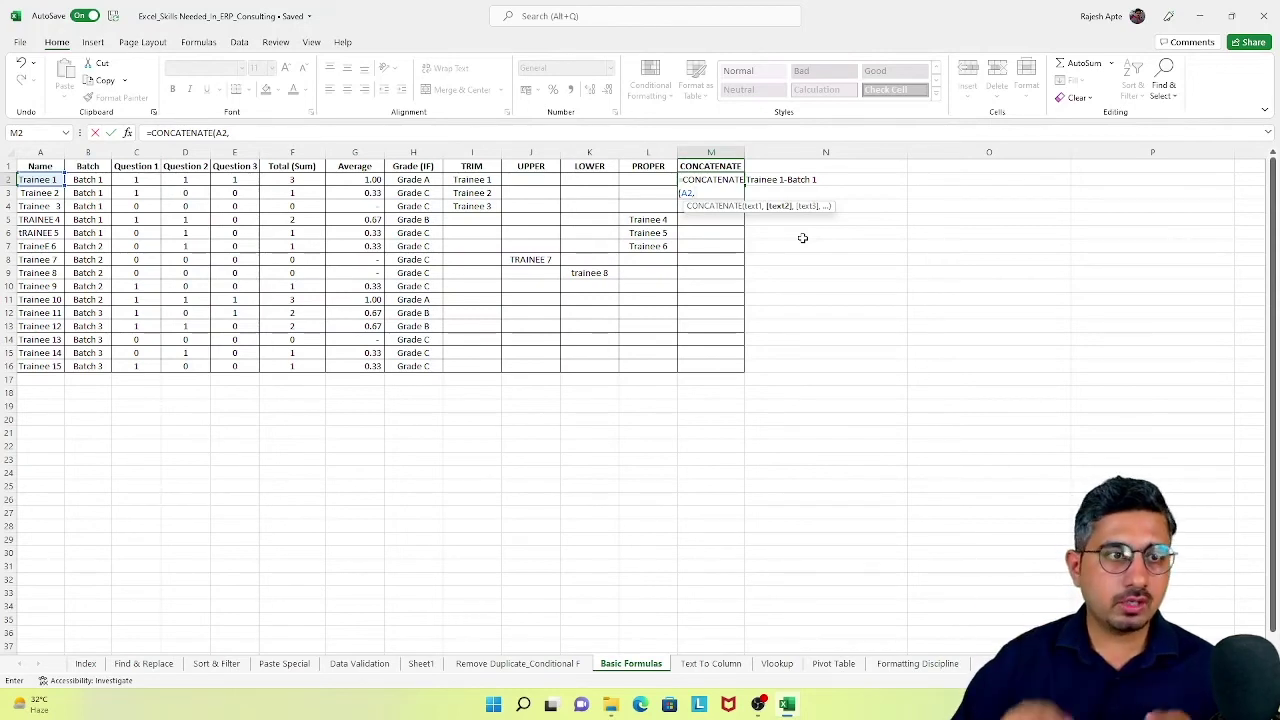
pyautogui.press('Left')
pyautogui.press('Left')
pyautogui.press('Left')
pyautogui.press('Left')
pyautogui.press('Left')
pyautogui.press('Left')
pyautogui.press('Left')
pyautogui.press('Left')
pyautogui.press('Left')
pyautogui.press('Left')
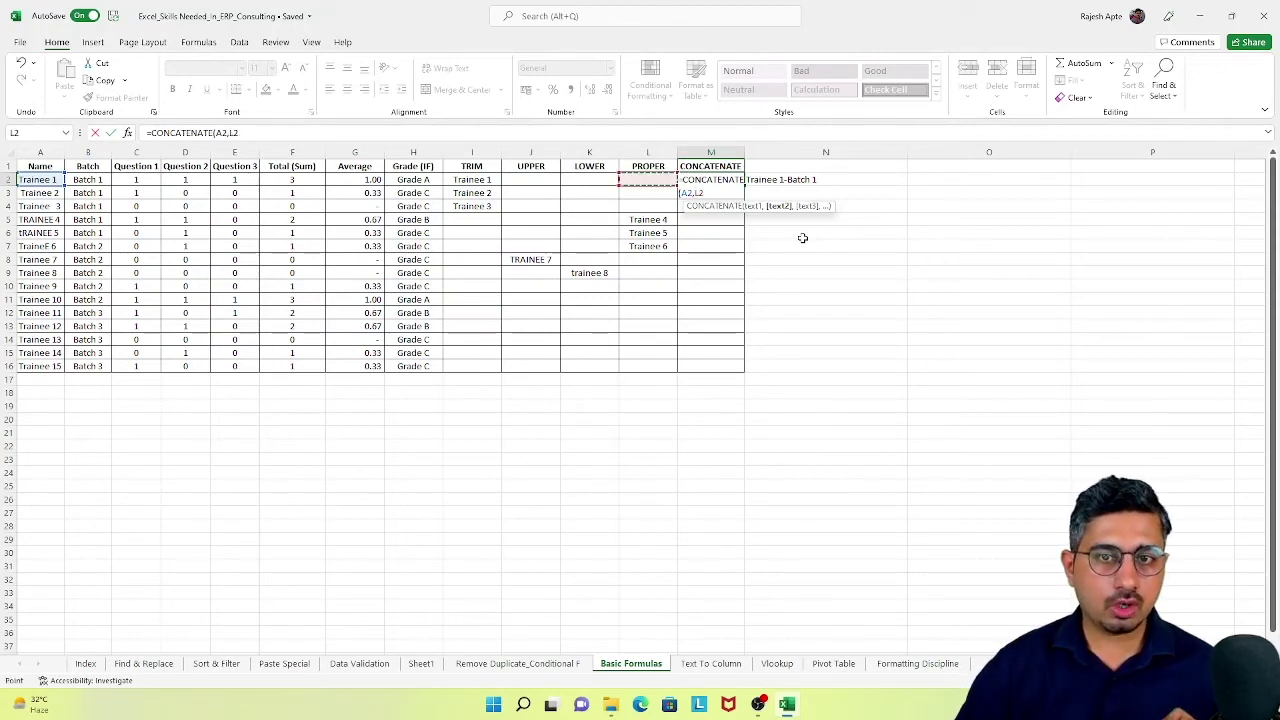
pyautogui.press('Left')
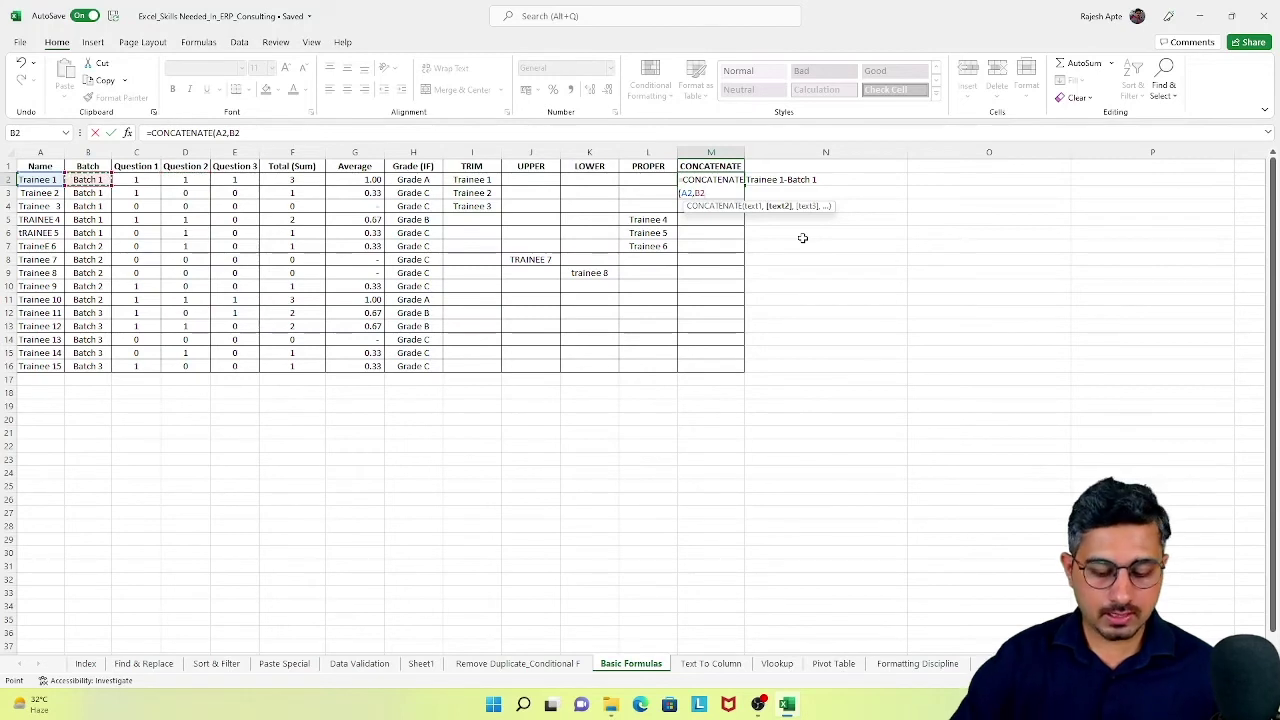
pyautogui.write(')')
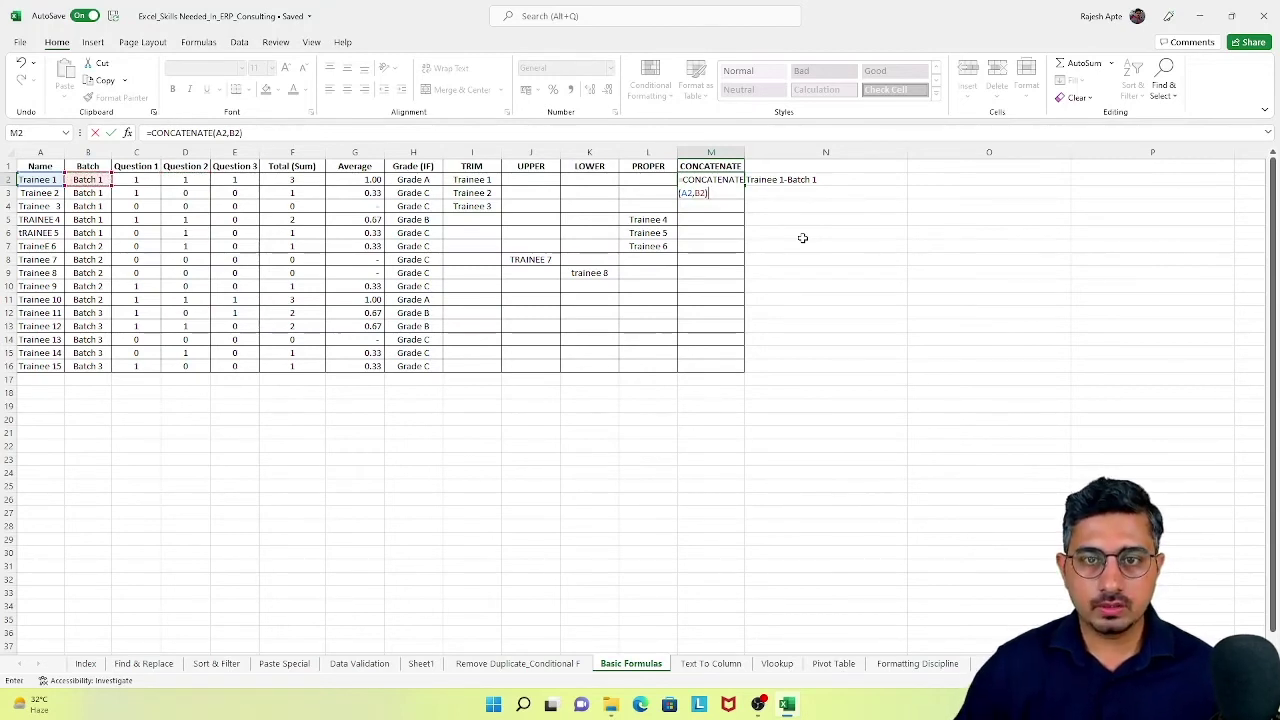
pyautogui.press('Return')
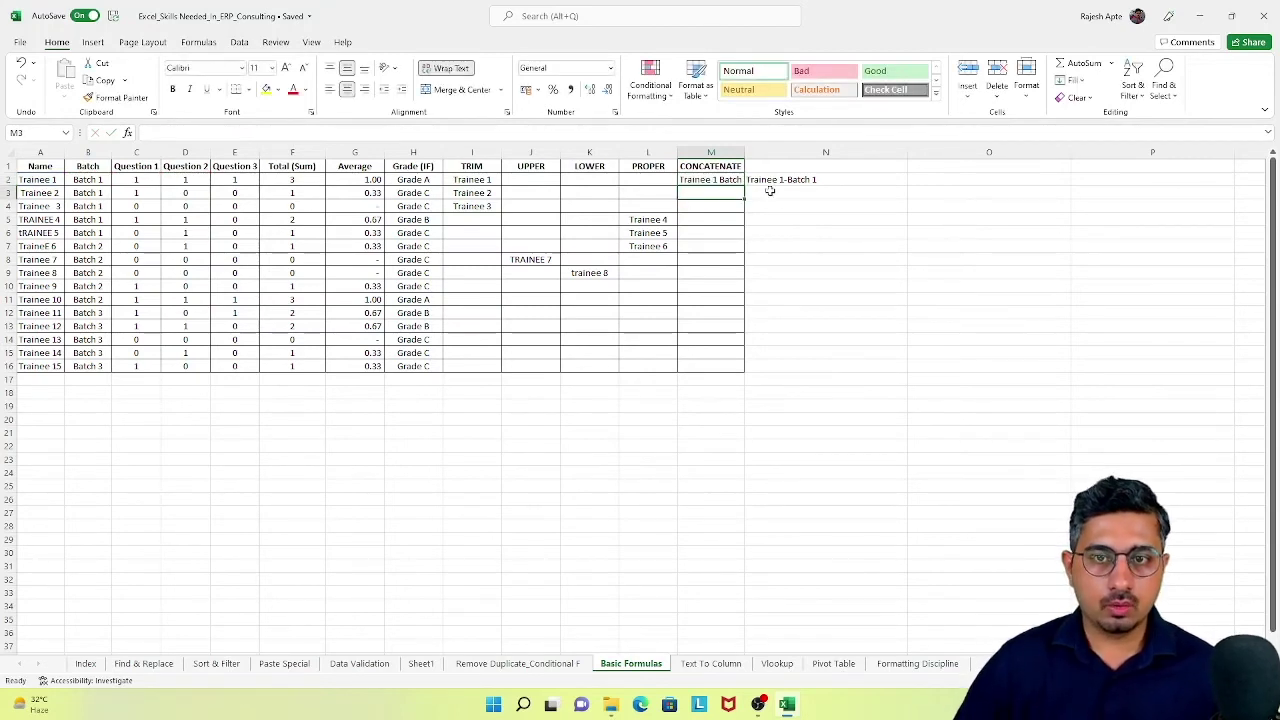
pyautogui.doubleClick(745, 160)
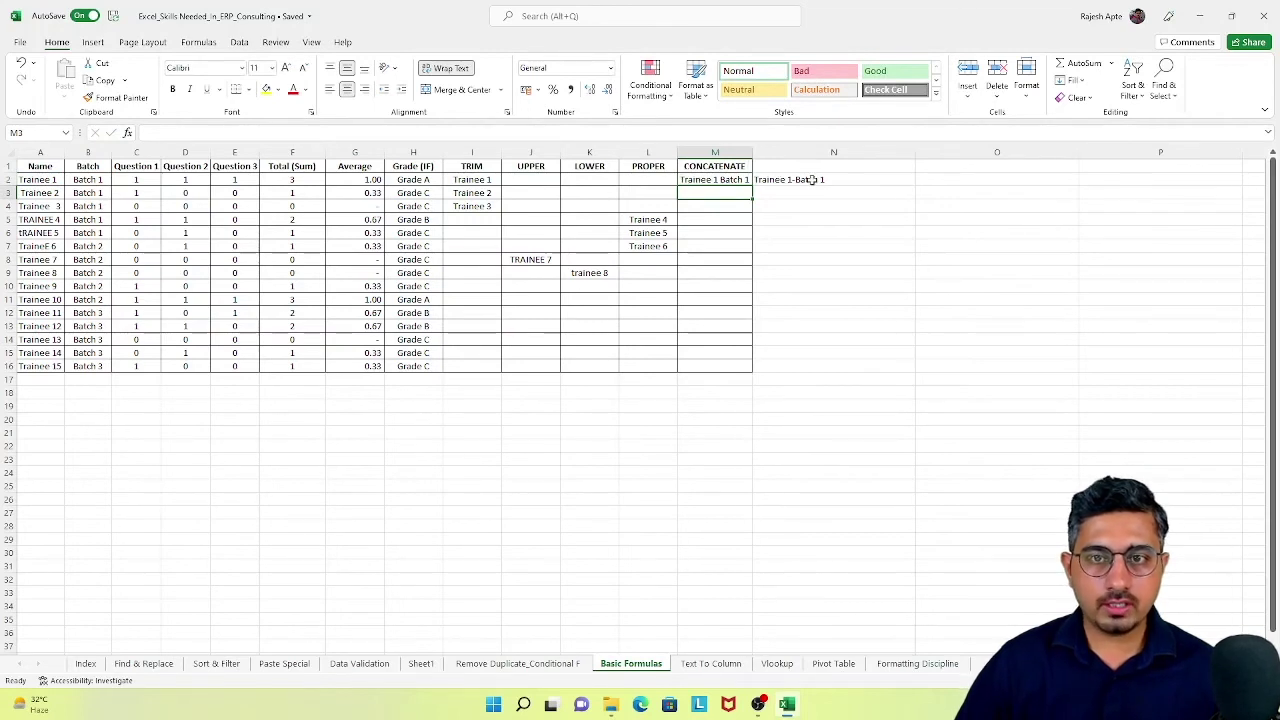
# Insert a "-" separator between A2 and B2 in M2's CONCATENATE formula, and clear the sample text from N2.
pyautogui.click(810, 180)
pyautogui.click(708, 182)
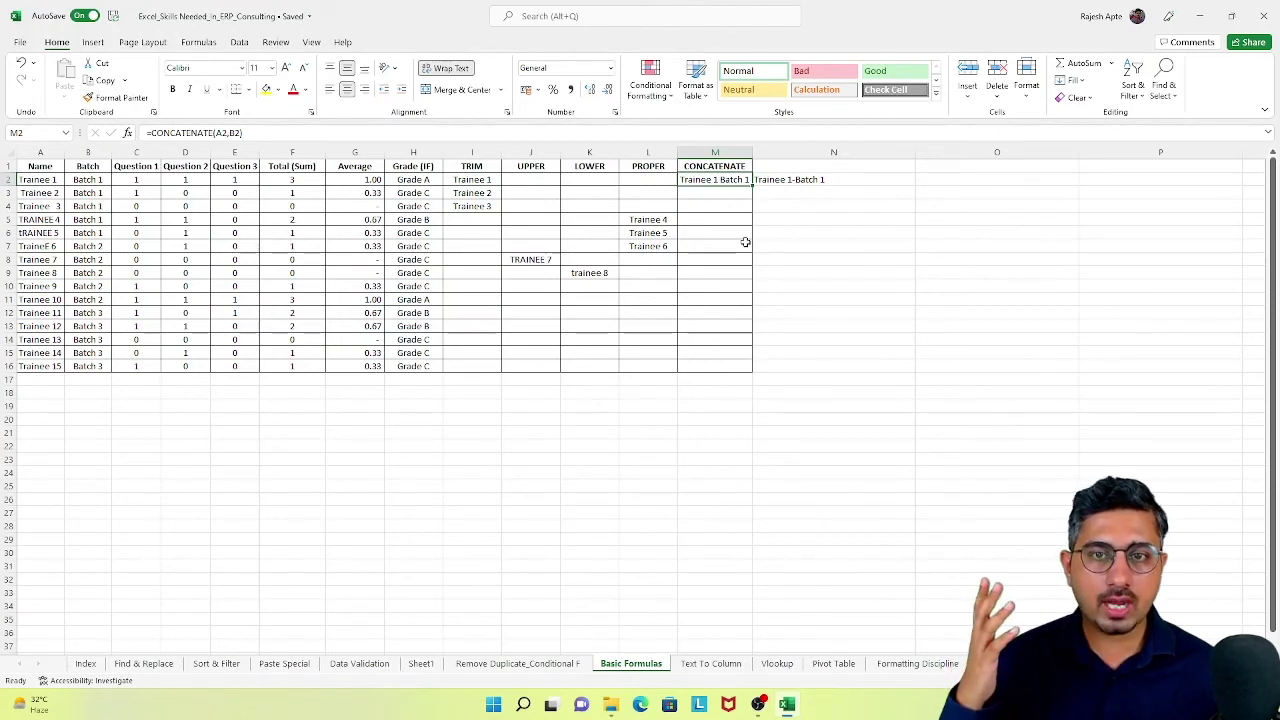
pyautogui.press('F2')
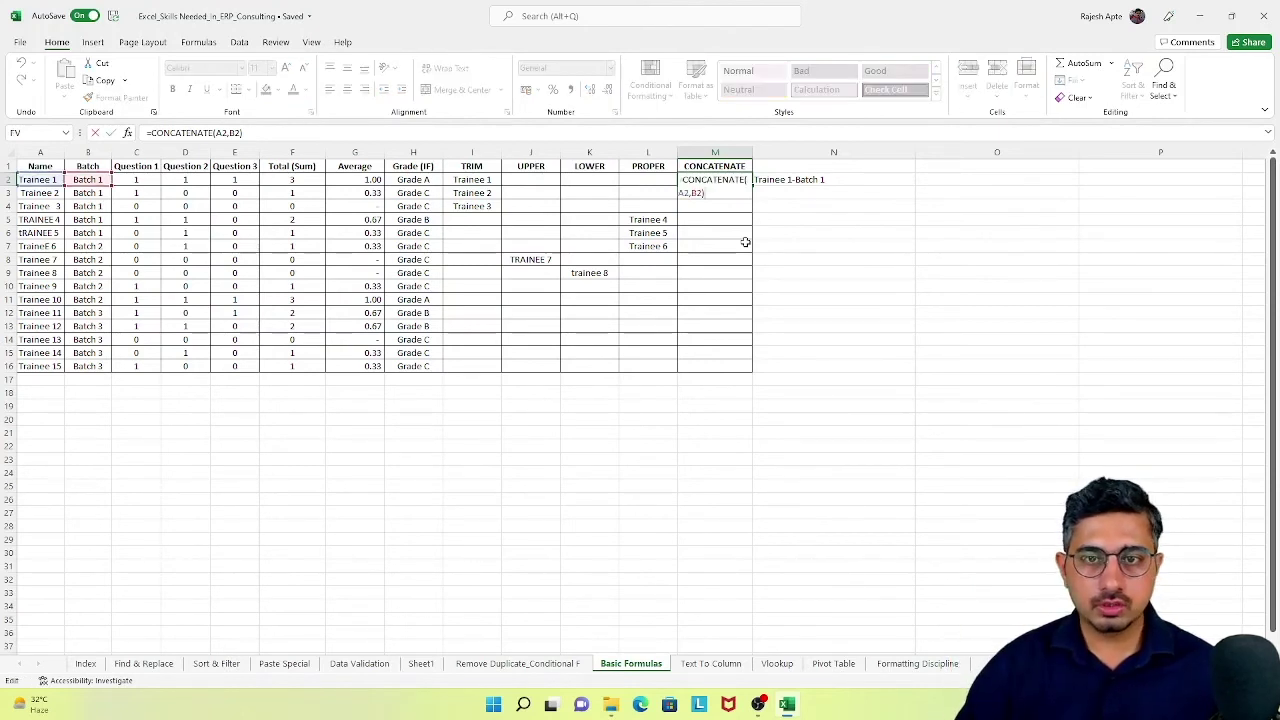
pyautogui.press('Left')
pyautogui.press('Left')
pyautogui.press('Left')
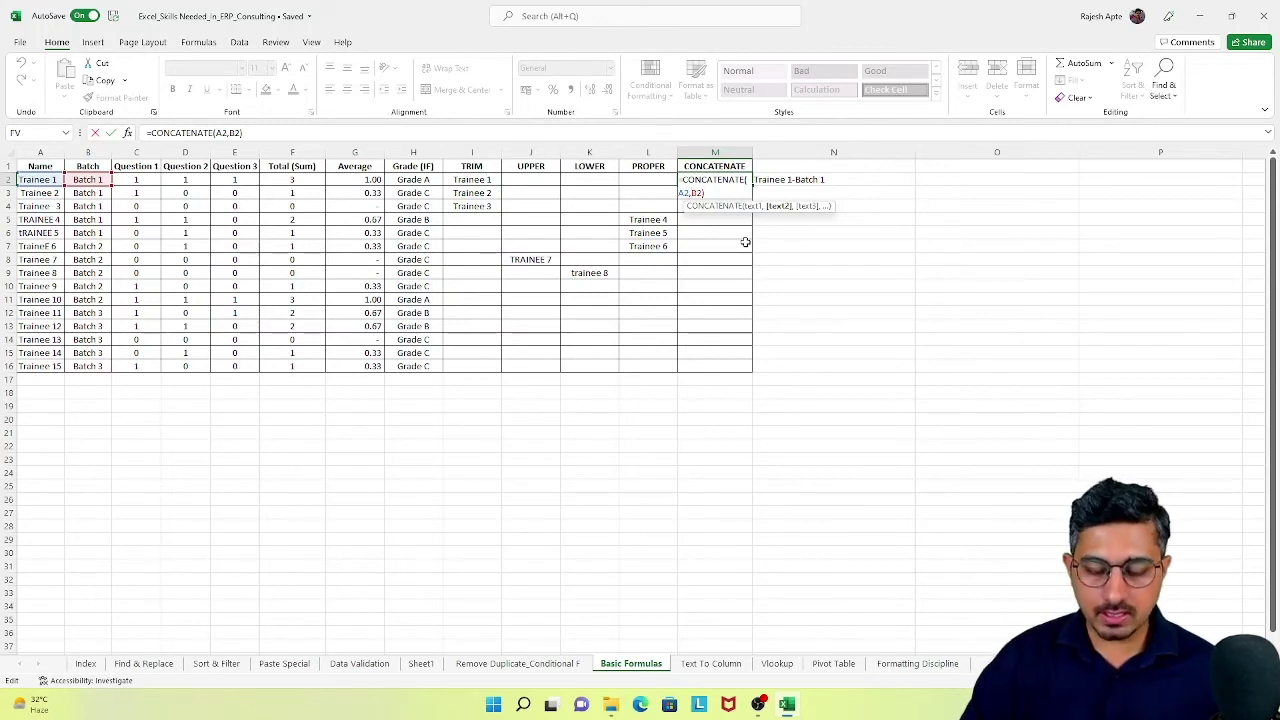
pyautogui.write('"')
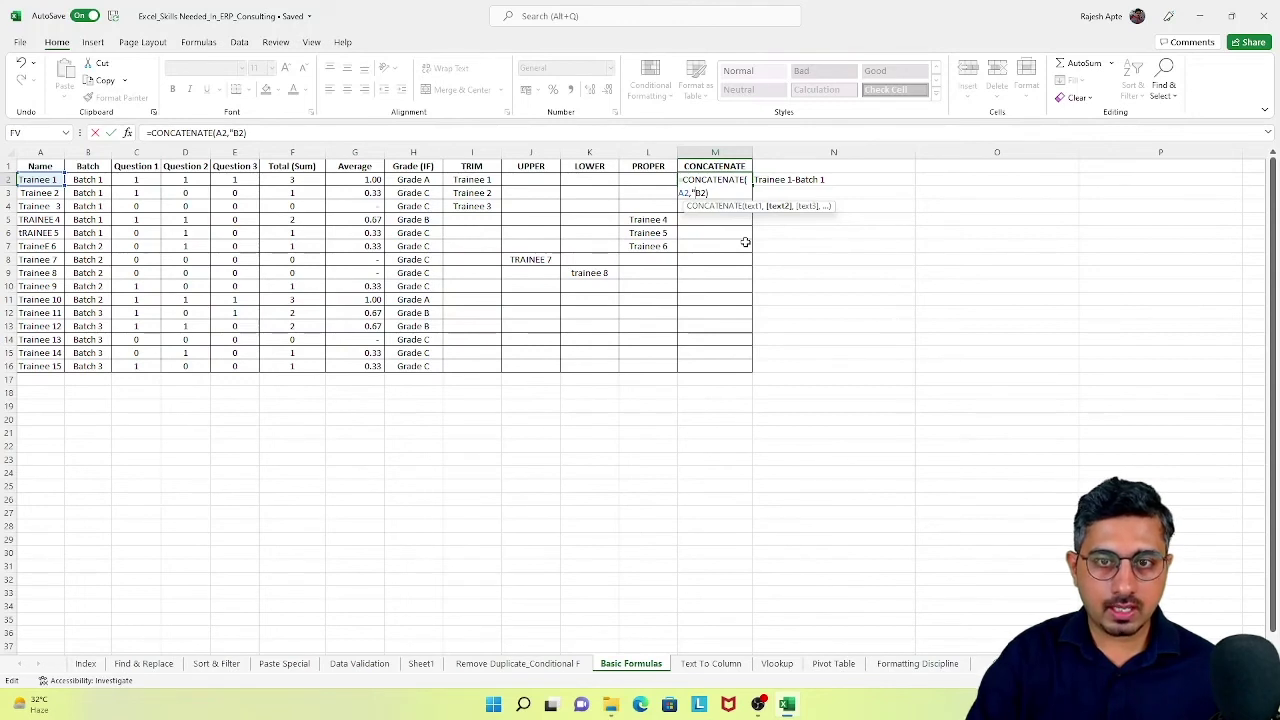
pyautogui.write('-')
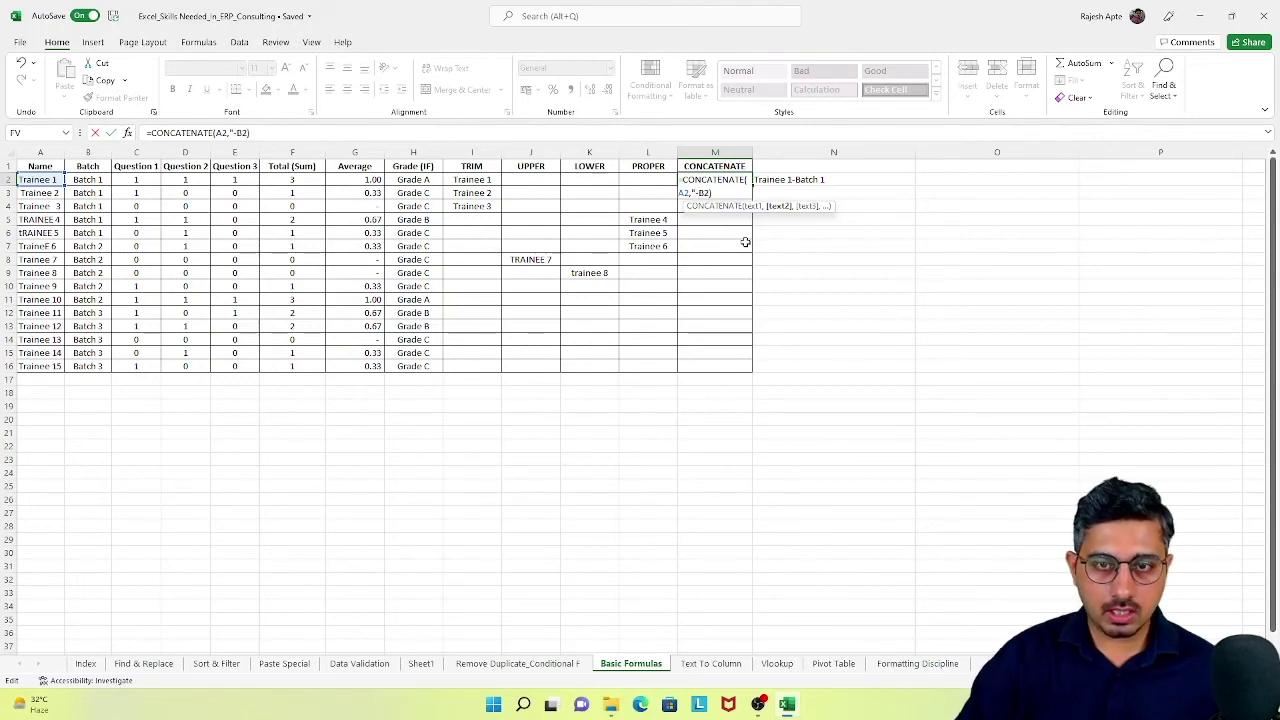
pyautogui.write('"')
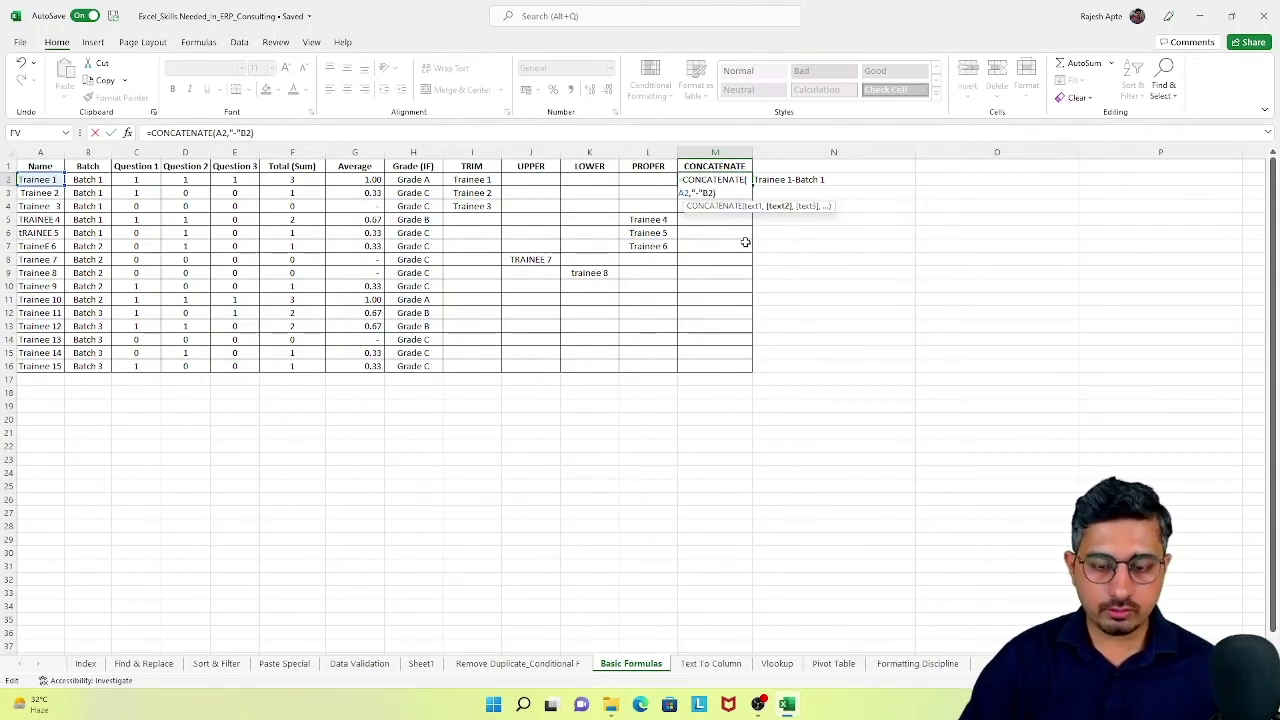
pyautogui.write(',')
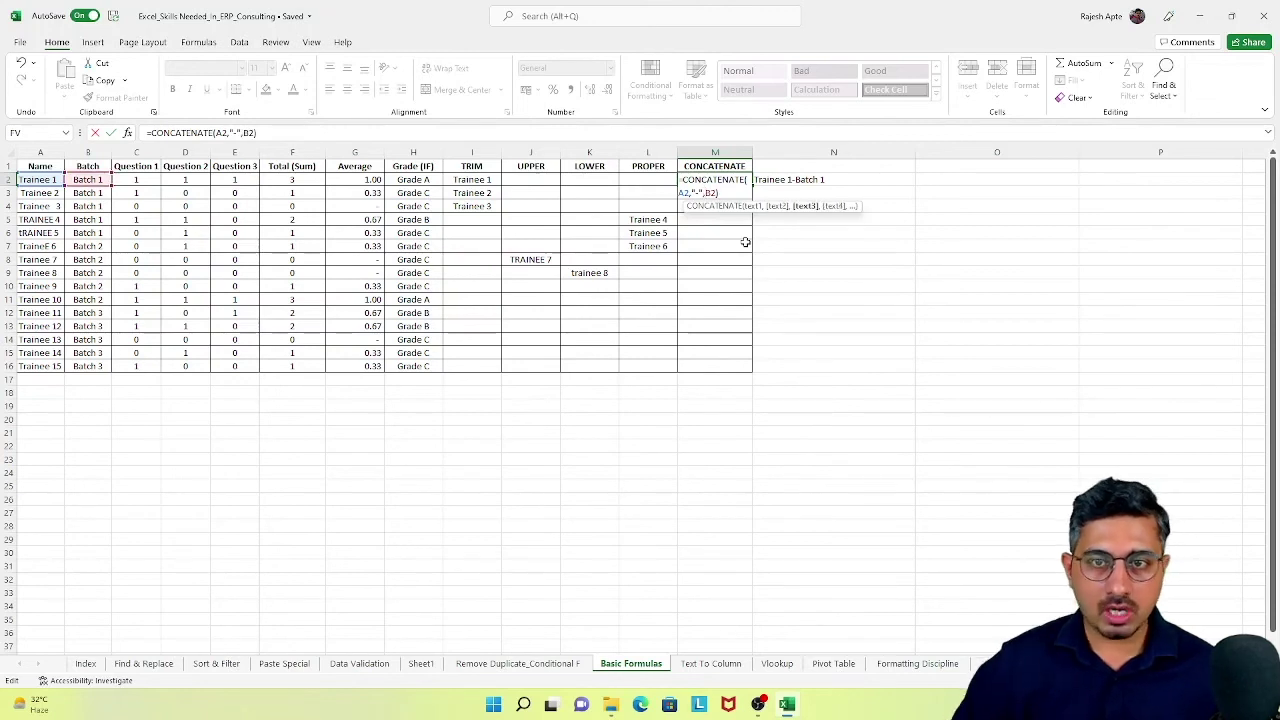
pyautogui.press('Return')
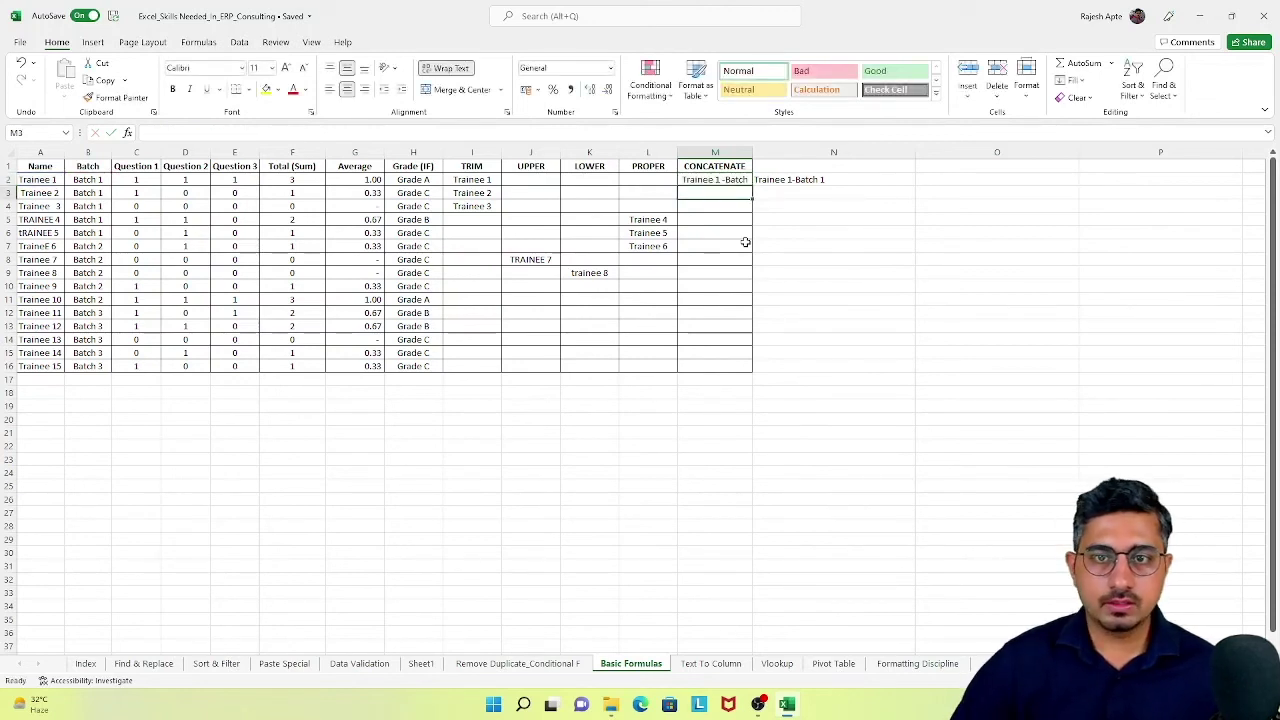
pyautogui.click(774, 183)
pyautogui.press('Delete')
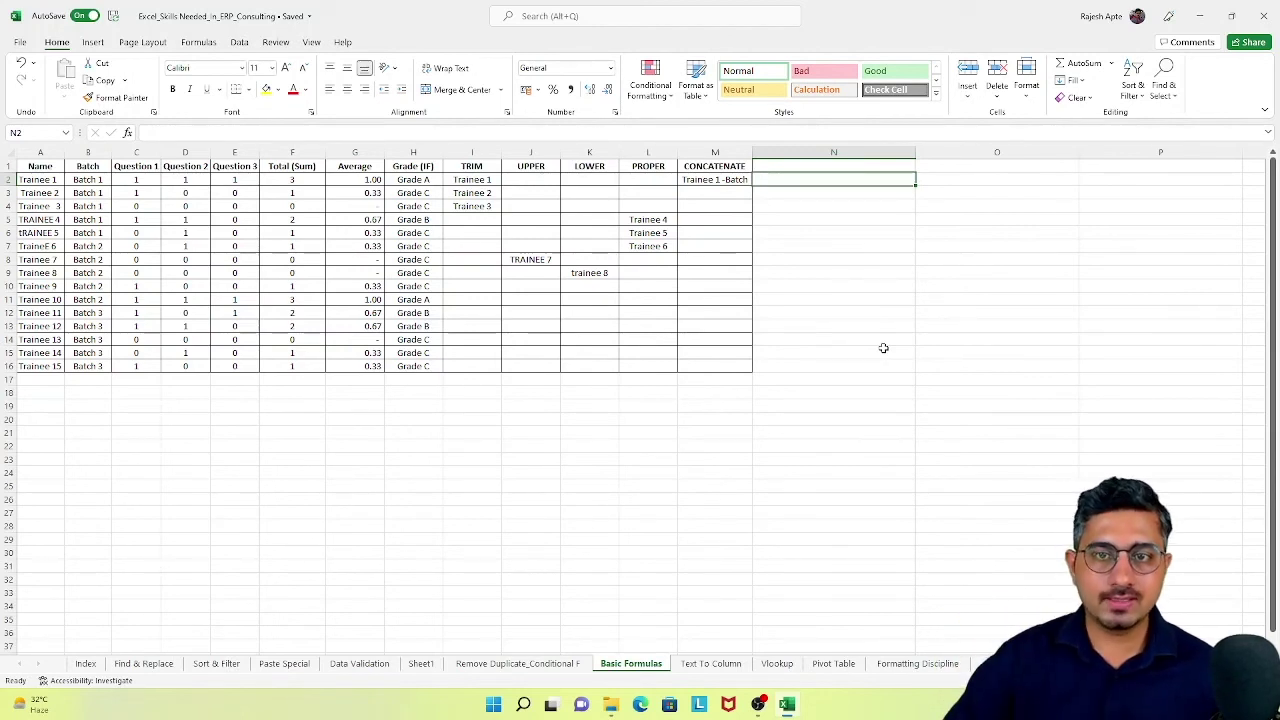
# Copy the CONCATENATE formula from M2 down to M3:M16 for the remaining trainees.
pyautogui.press('Left')
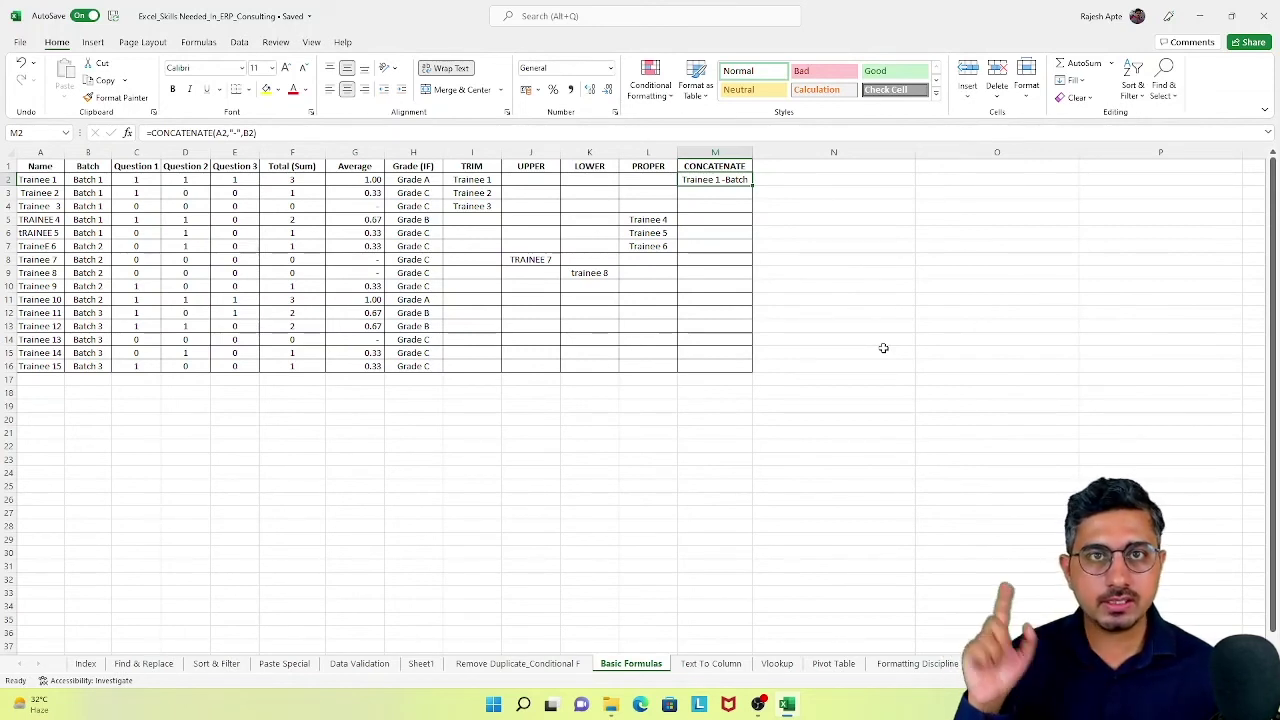
pyautogui.hotkey('ctrl', 'c')
pyautogui.press('Down')
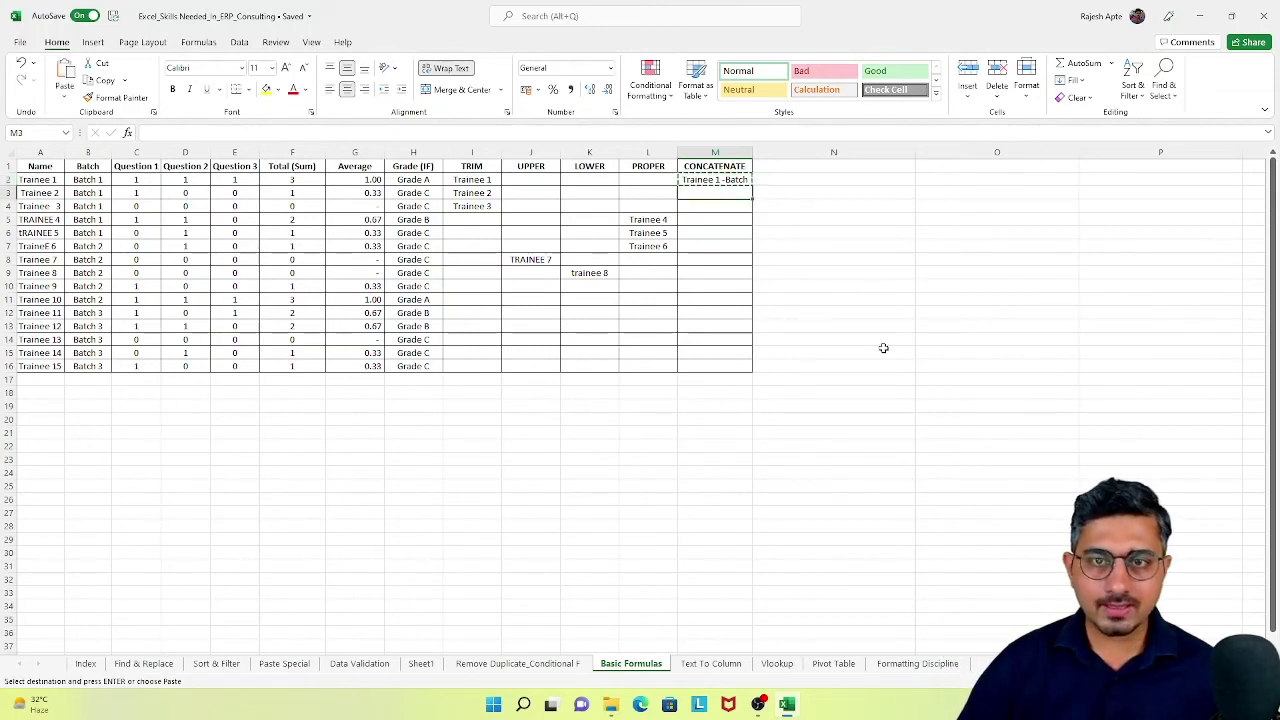
pyautogui.hotkey('shift', 'Down')
pyautogui.hotkey('shift', 'Down')
pyautogui.hotkey('shift', 'Down')
pyautogui.hotkey('shift', 'Down')
pyautogui.hotkey('shift', 'Down')
pyautogui.hotkey('shift', 'Down')
pyautogui.hotkey('shift', 'Down')
pyautogui.hotkey('shift', 'Down')
pyautogui.hotkey('shift', 'Down')
pyautogui.hotkey('shift', 'Down')
pyautogui.hotkey('shift', 'Down')
pyautogui.hotkey('shift', 'Down')
pyautogui.hotkey('shift', 'Down')
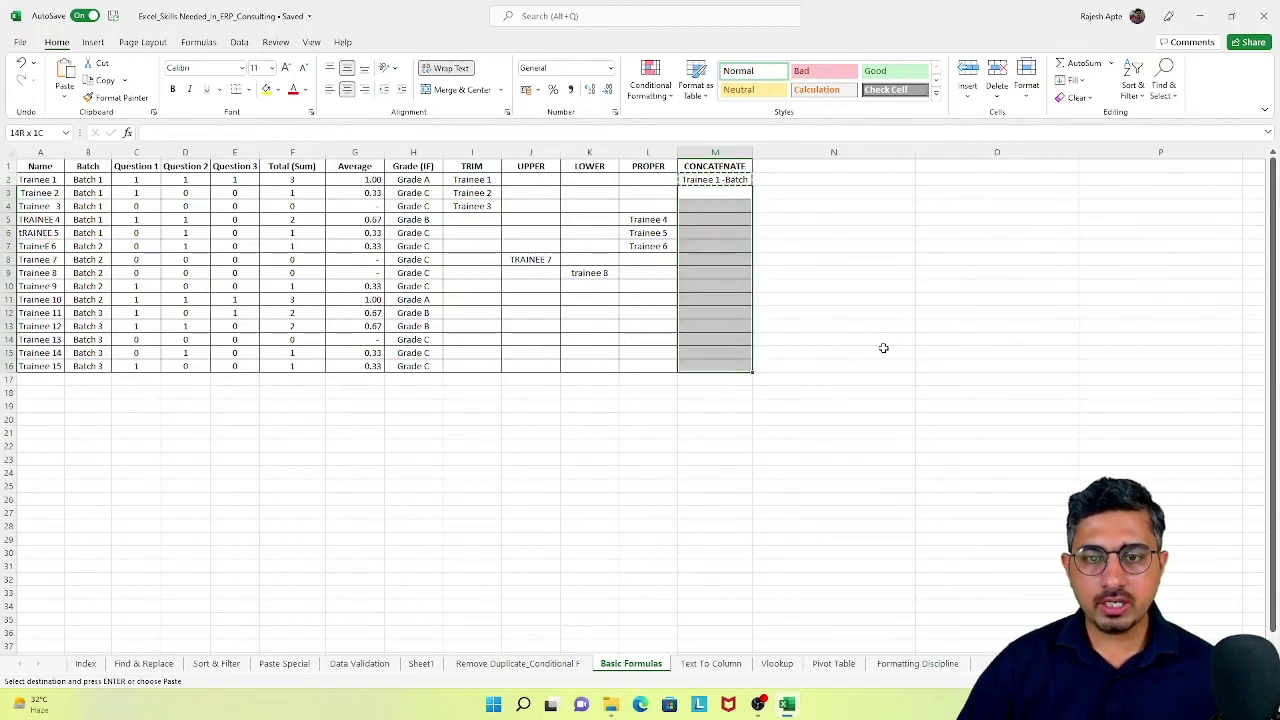
pyautogui.hotkey('ctrl', 'v')
pyautogui.press('Up')
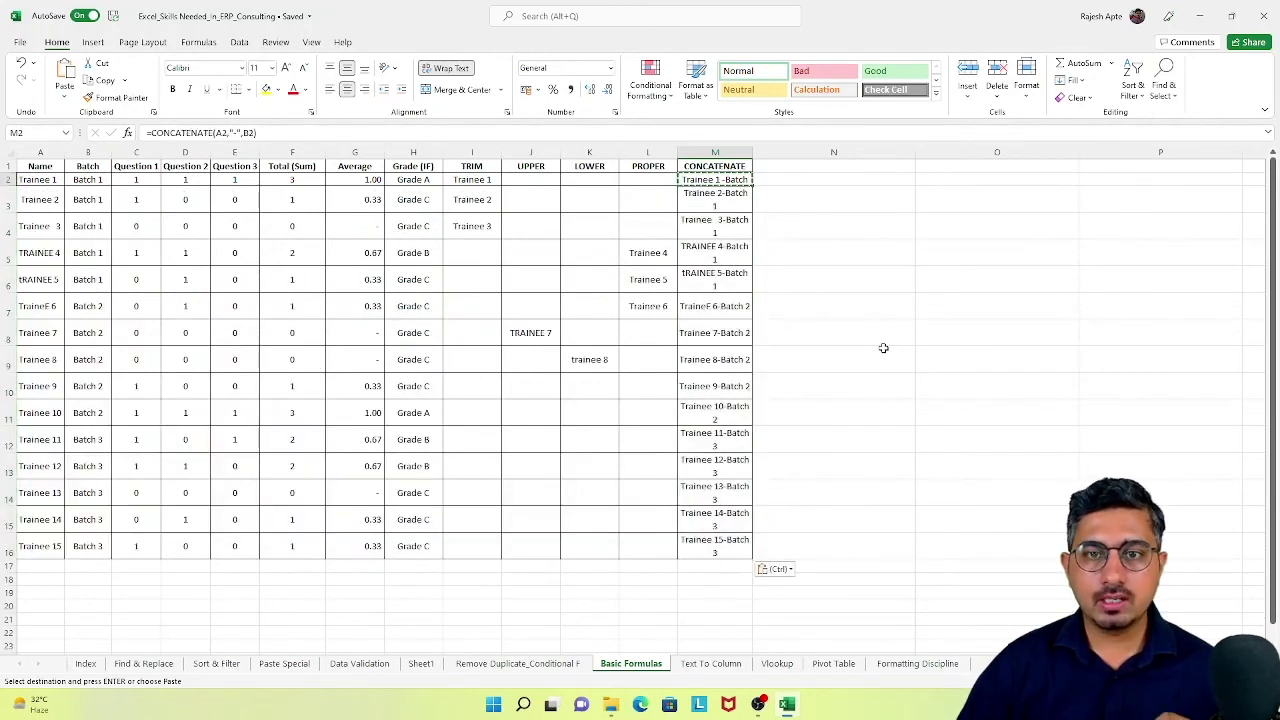
# Widen the CONCATENATE column until each combined text fits on one line, and autofit the height of all rows.
pyautogui.moveTo(755, 152); pyautogui.dragTo(778, 152)
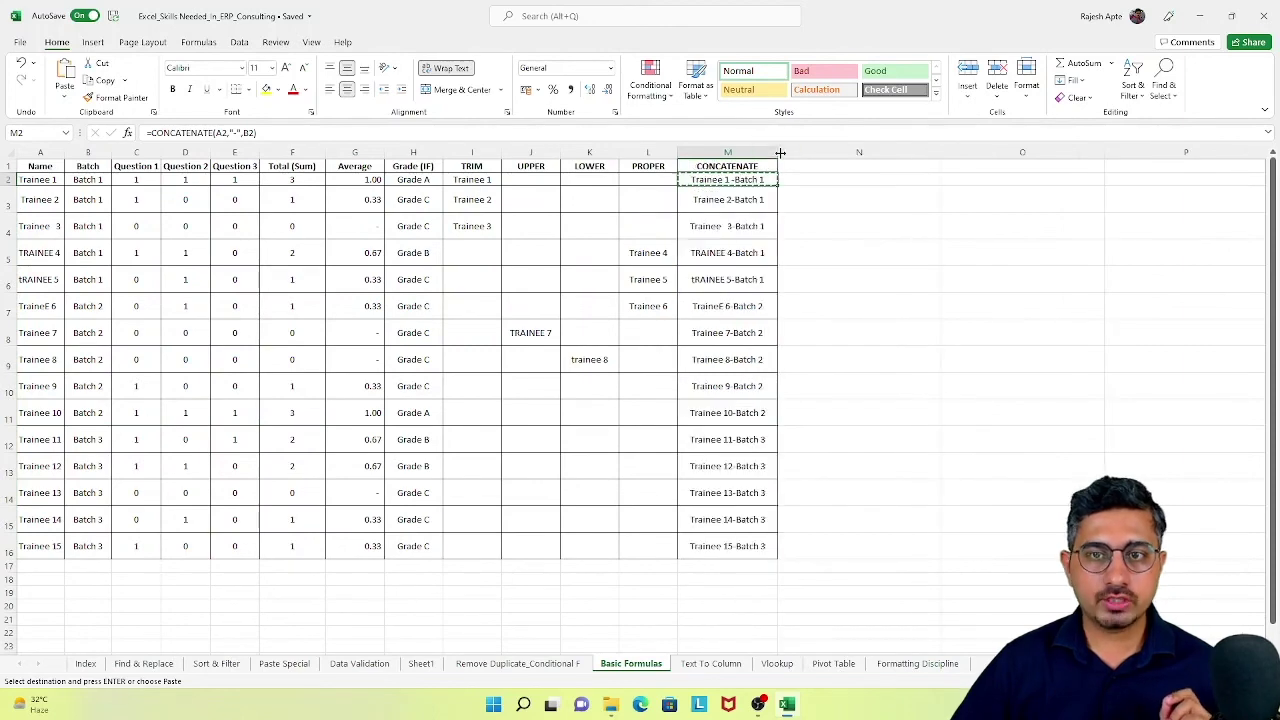
pyautogui.click(8, 152)
pyautogui.moveTo(8, 183); pyautogui.dragTo(8, 183)
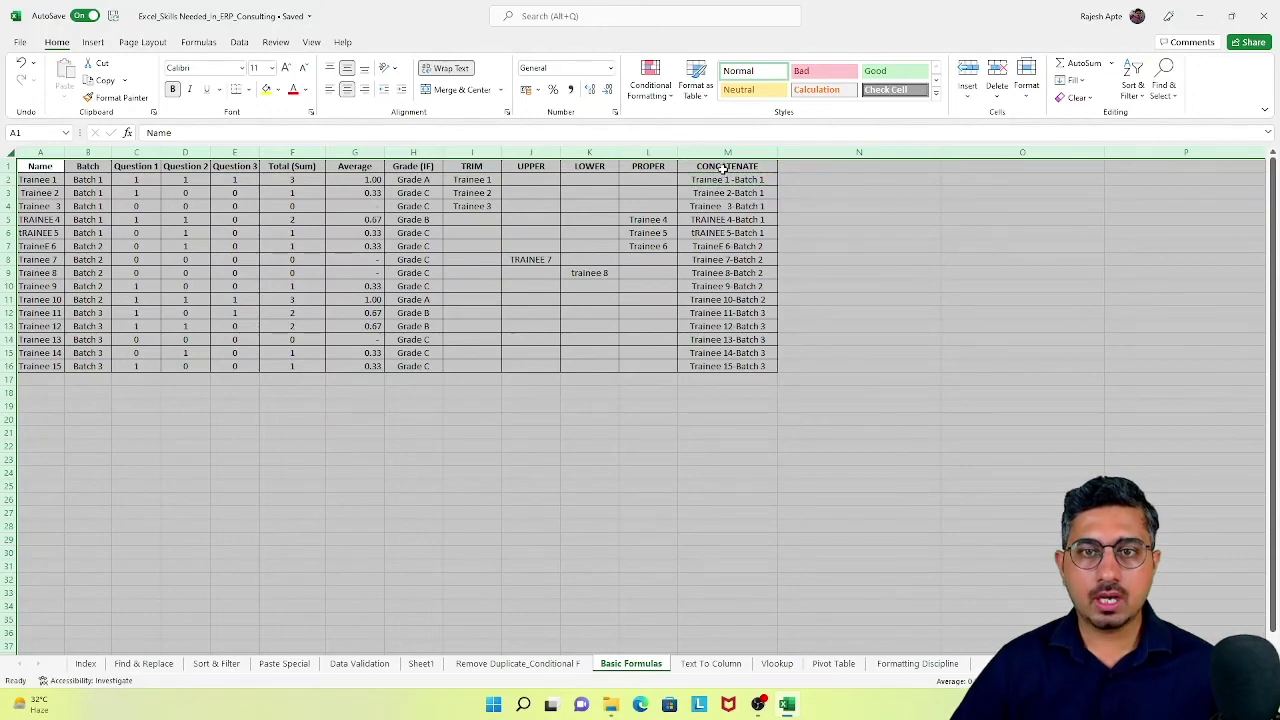
pyautogui.moveTo(722, 169); pyautogui.dragTo(741, 360)
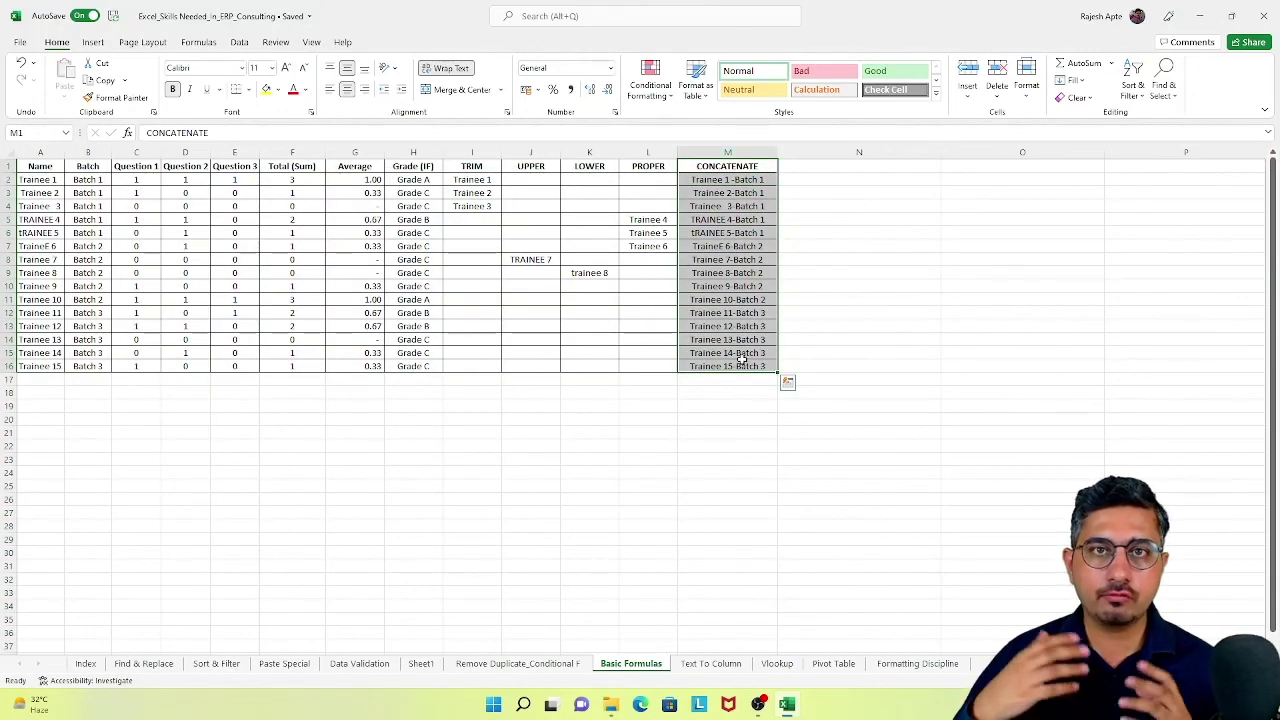